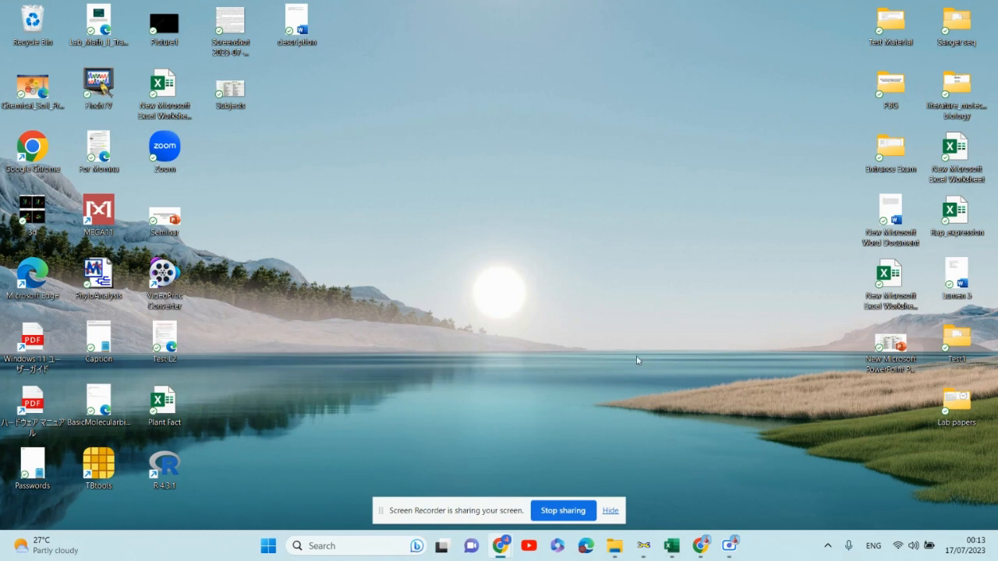
# - Switch to the AtRAP workbook and copy the first gene ID, At1g46768, from the Gene ID column
pyautogui.click(350, 544)
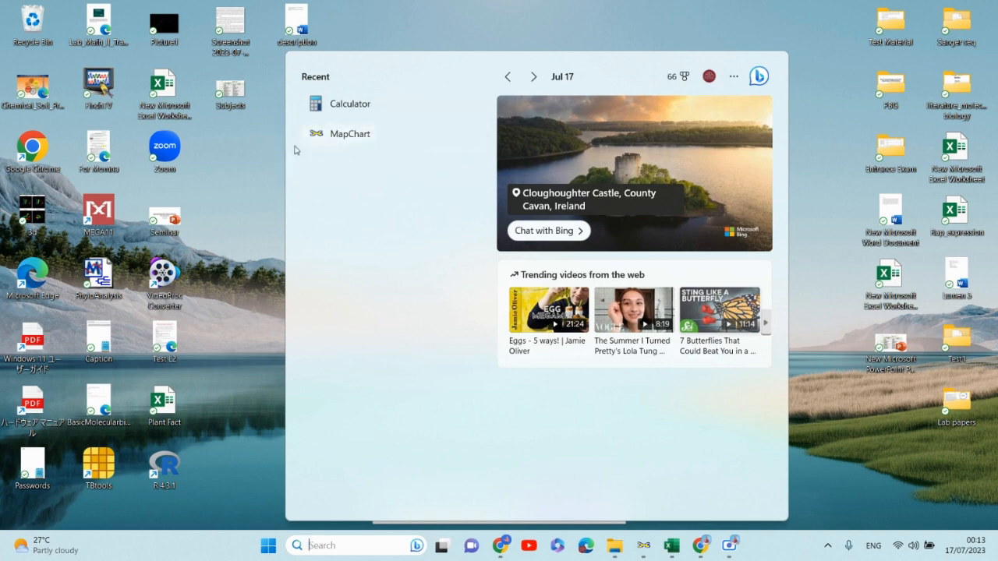
pyautogui.click(598, 10)
pyautogui.click(674, 550)
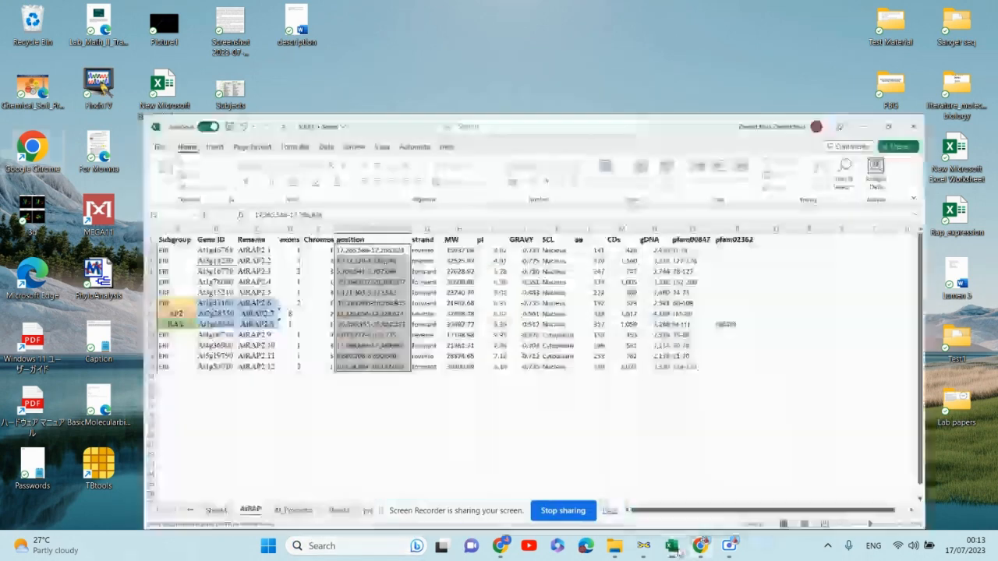
pyautogui.click(270, 396)
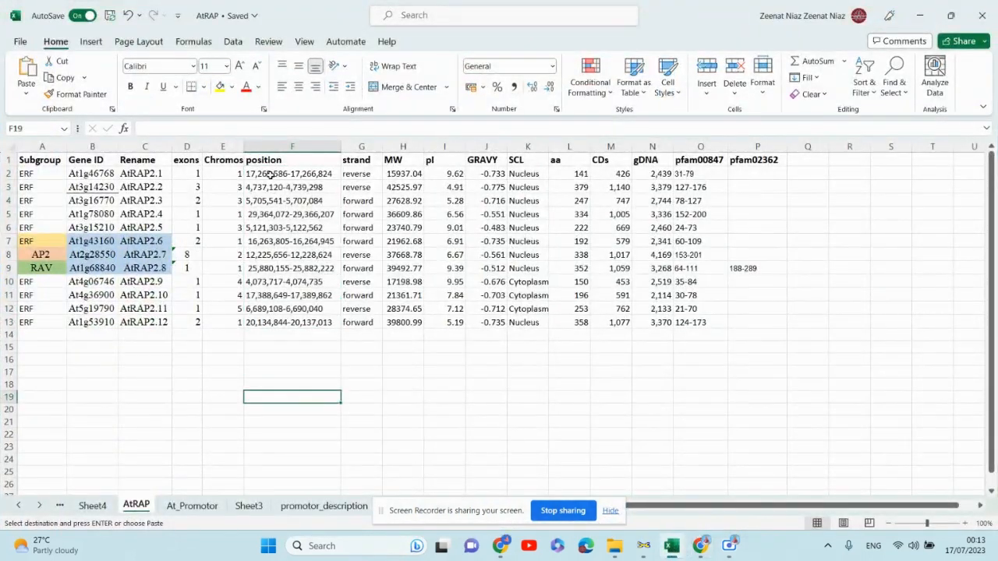
pyautogui.moveTo(270, 175); pyautogui.dragTo(301, 322)
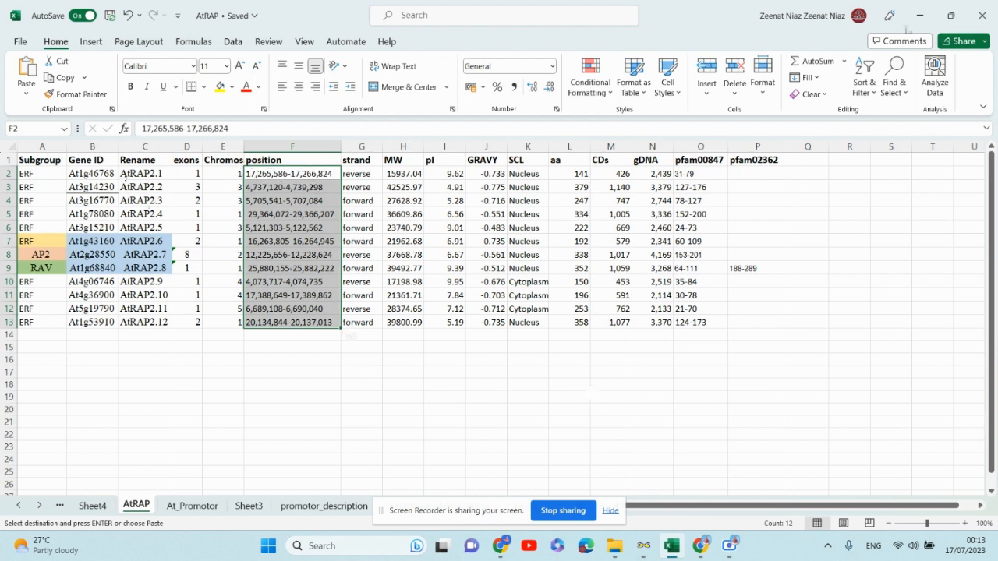
pyautogui.click(88, 175)
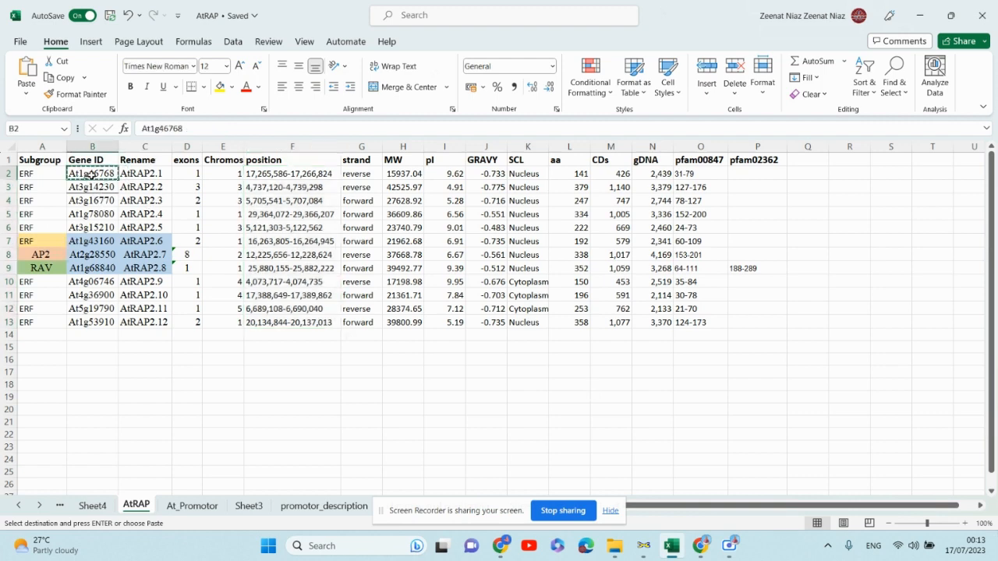
# - Switch to Chrome and open the NCBI website through a Google search for ncbi
pyautogui.click(694, 553)
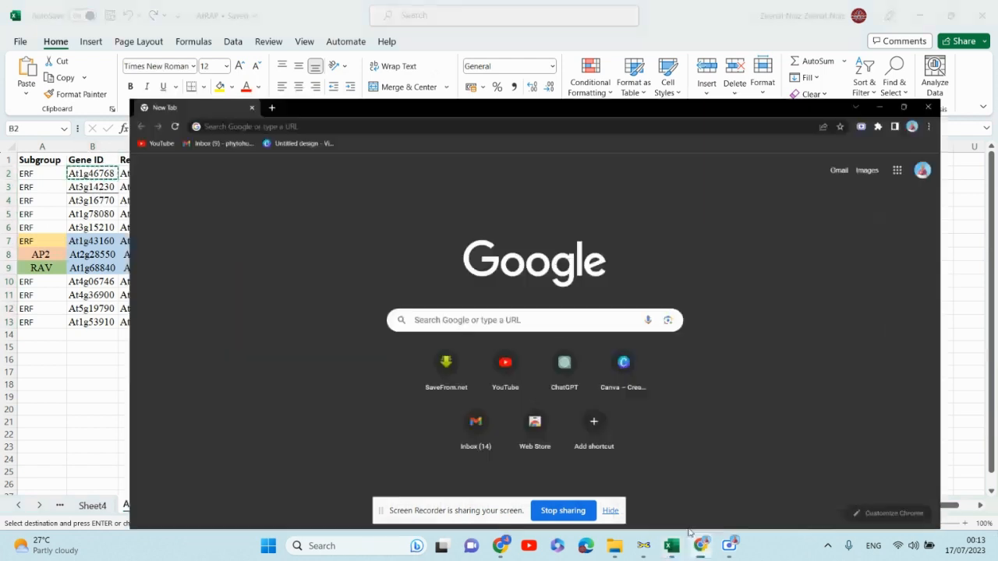
pyautogui.click(279, 33)
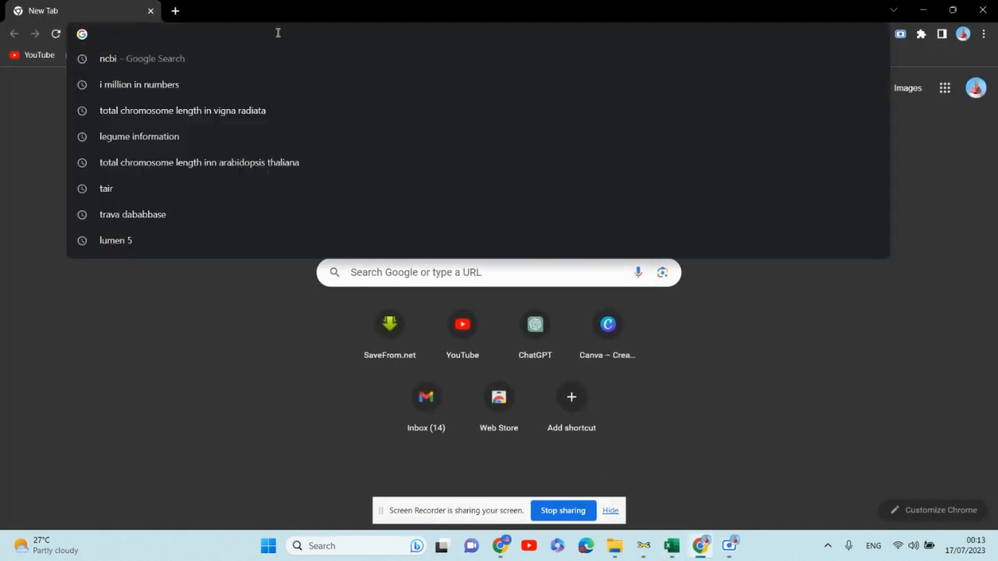
pyautogui.click(269, 59)
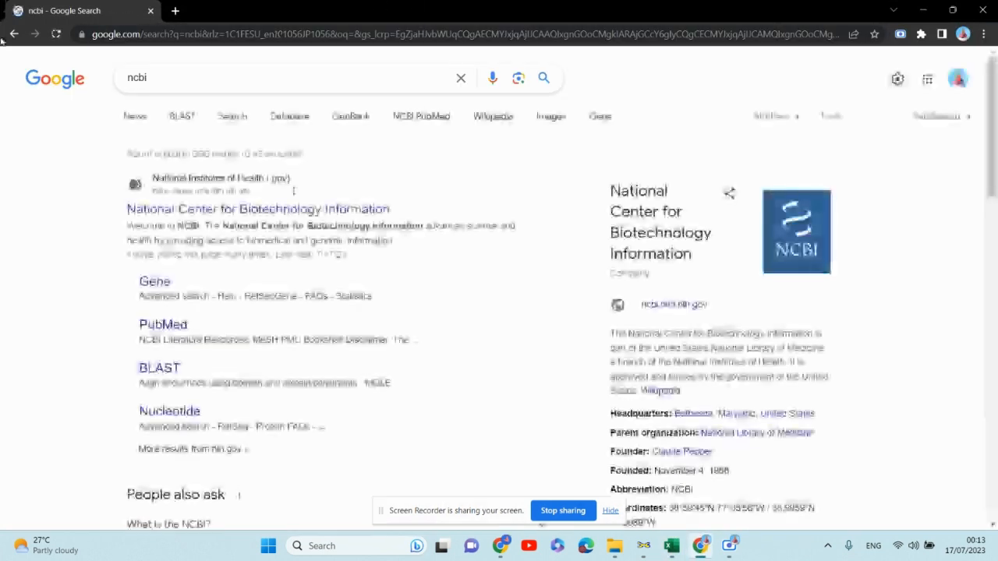
pyautogui.click(234, 212)
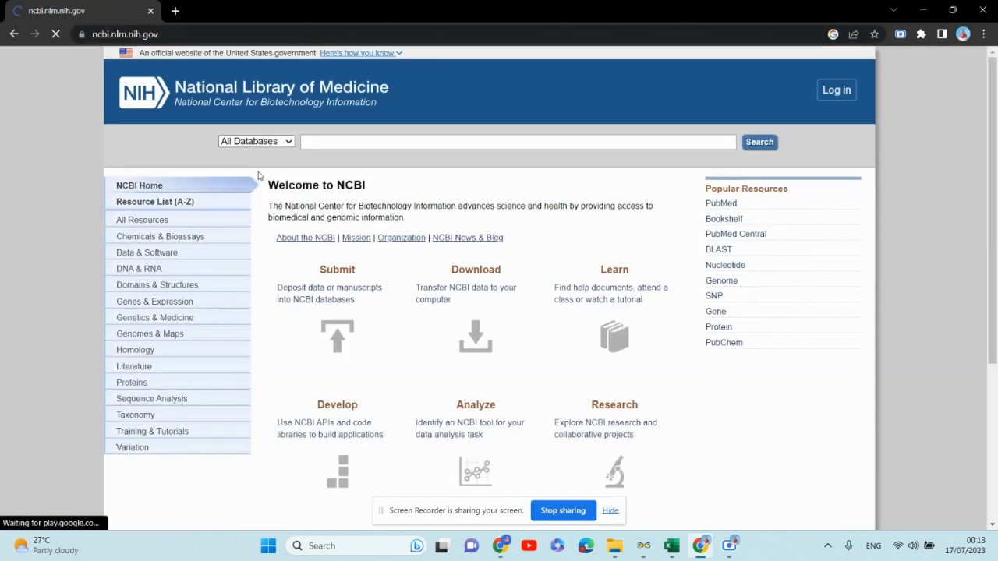
# - Search the NCBI Gene database for the copied gene ID At1g46768
pyautogui.click(287, 144)
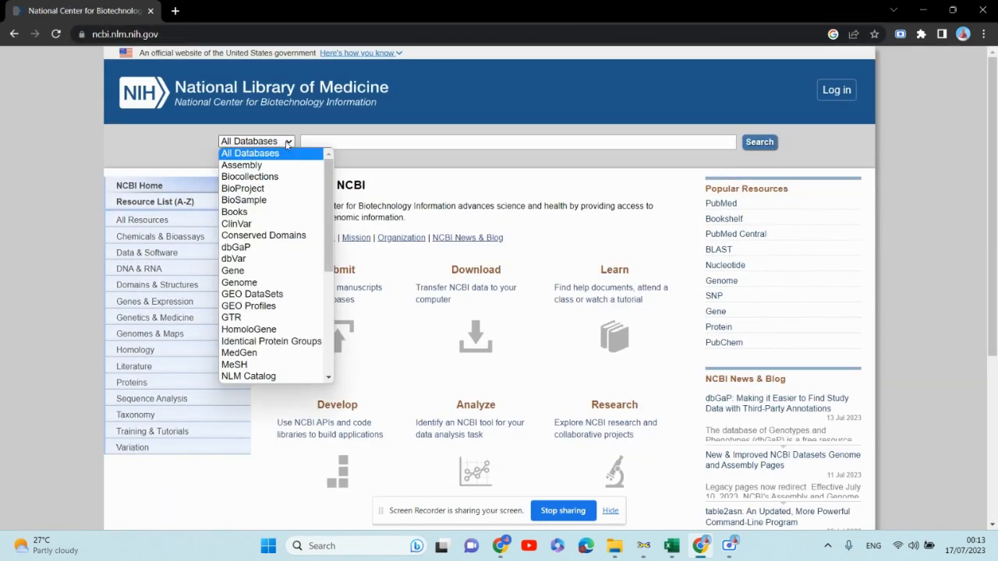
pyautogui.click(233, 271)
pyautogui.click(322, 142)
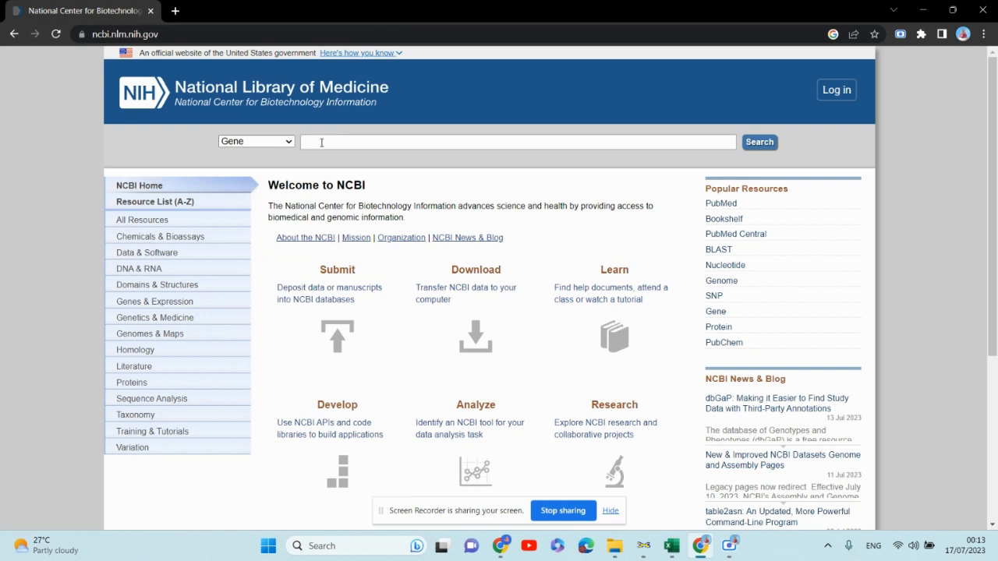
pyautogui.write('At1g46768')
pyautogui.click(763, 149)
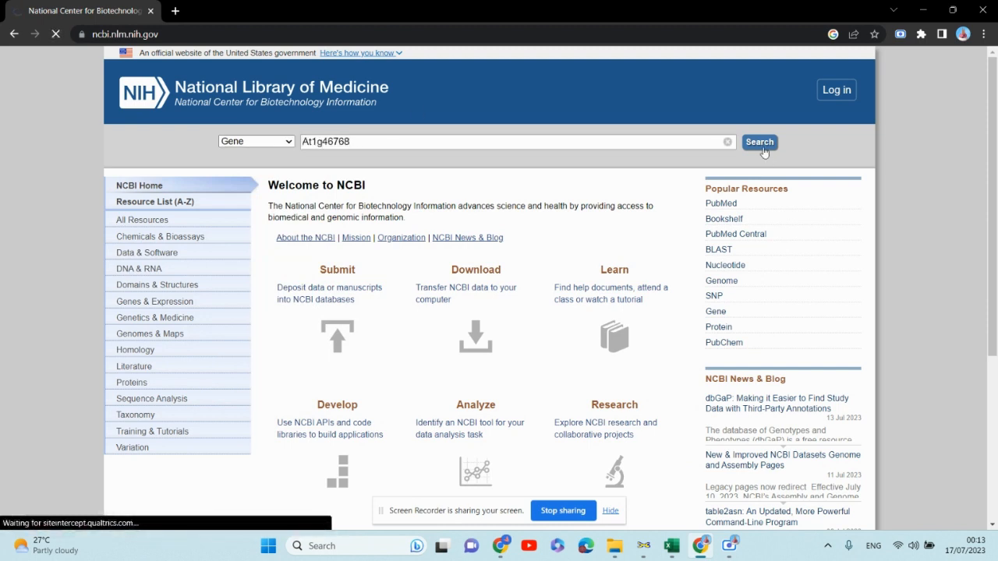
# - Locate the gene's reference assembly range on the gene page and select it
pyautogui.scroll(-10, 360, 266)
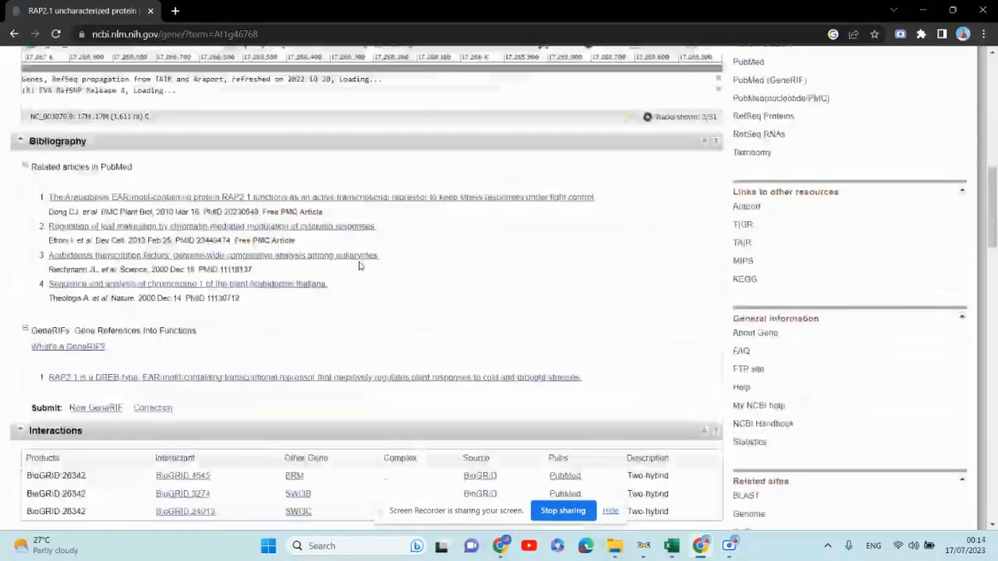
pyautogui.scroll(-20, 360, 265)
pyautogui.scroll(6, 366, 239)
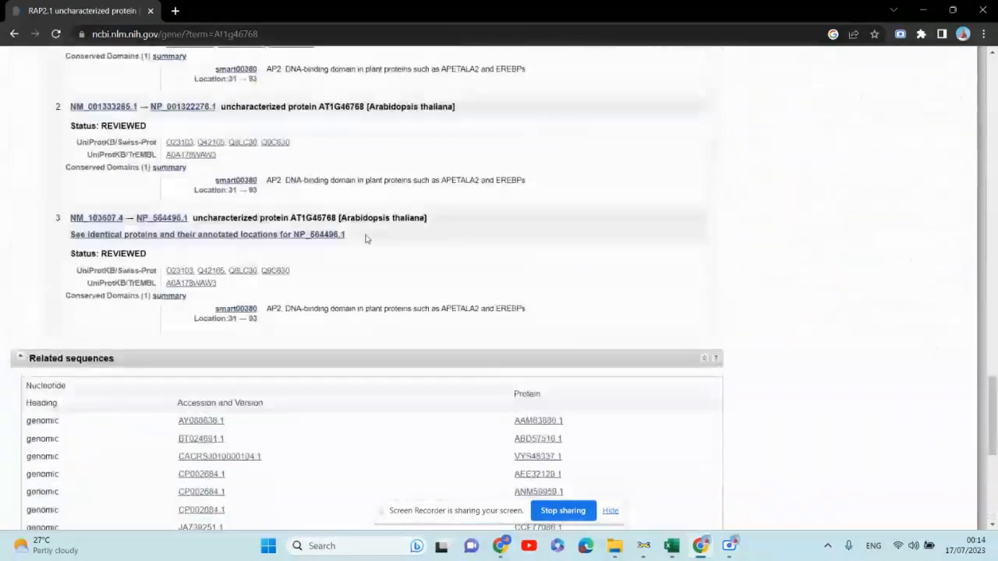
pyautogui.scroll(4, 366, 239)
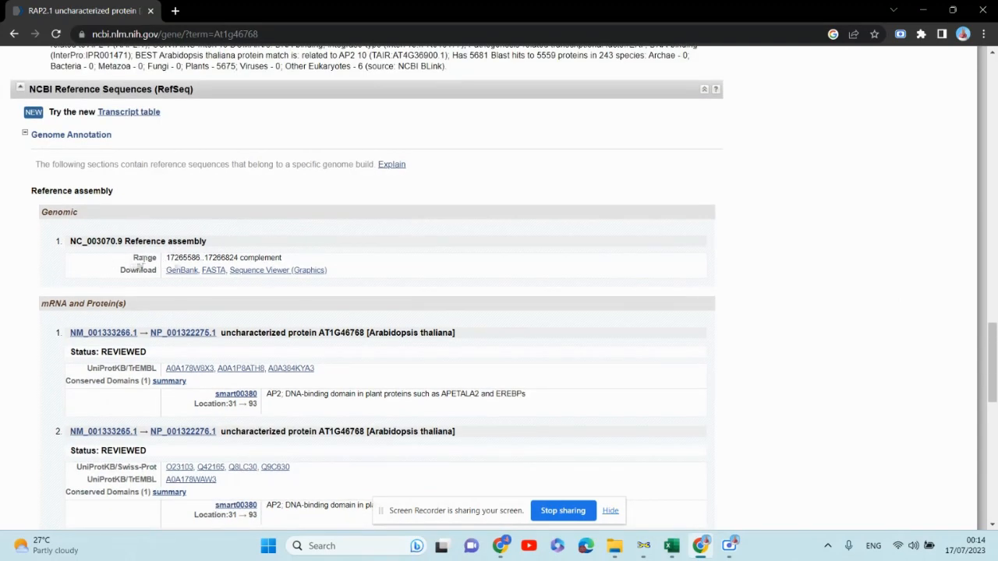
pyautogui.moveTo(168, 257); pyautogui.dragTo(243, 262)
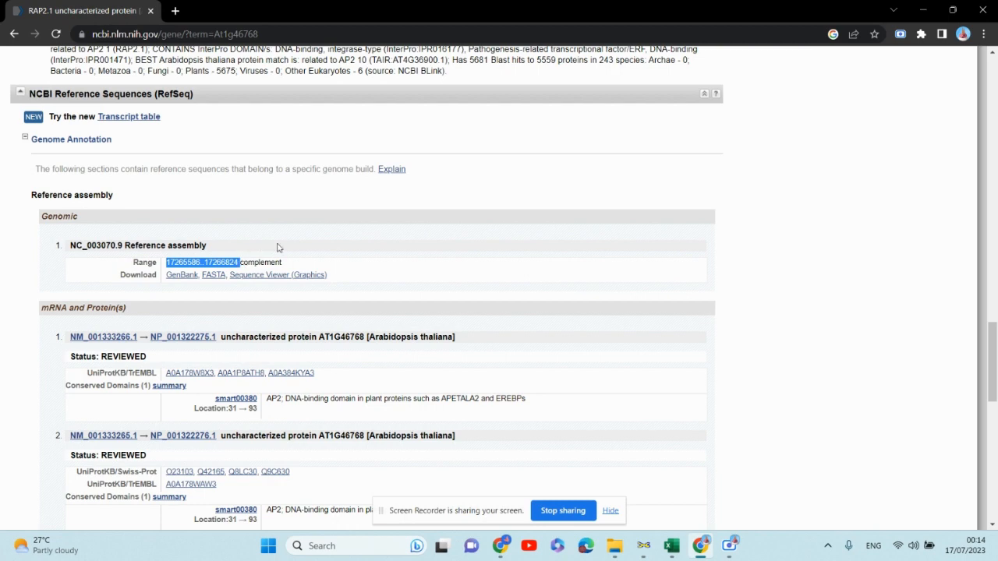
# - Back in the AtRAP sheet, autofit the Chromosome column so its header fits
pyautogui.click(669, 546)
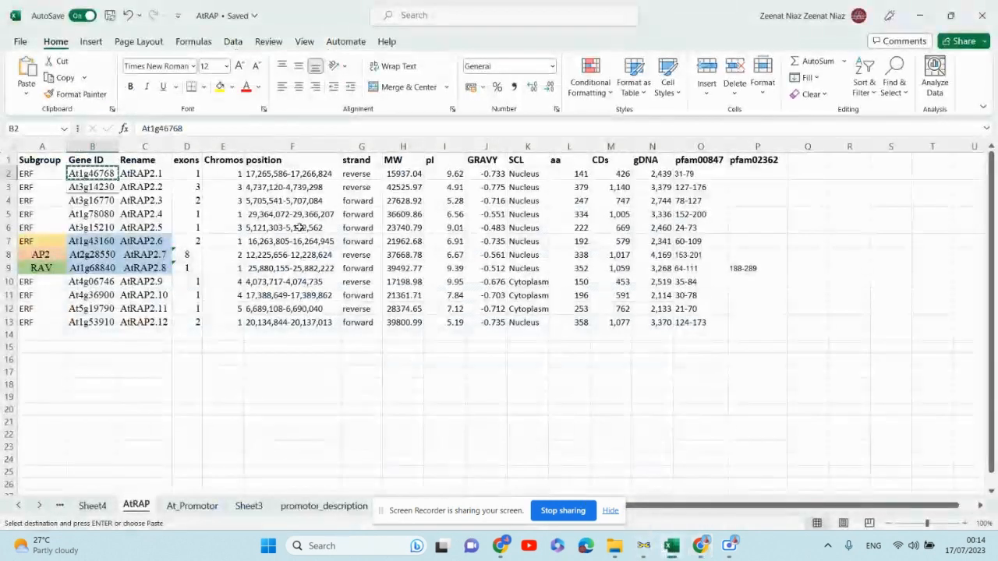
pyautogui.moveTo(269, 174); pyautogui.dragTo(287, 327)
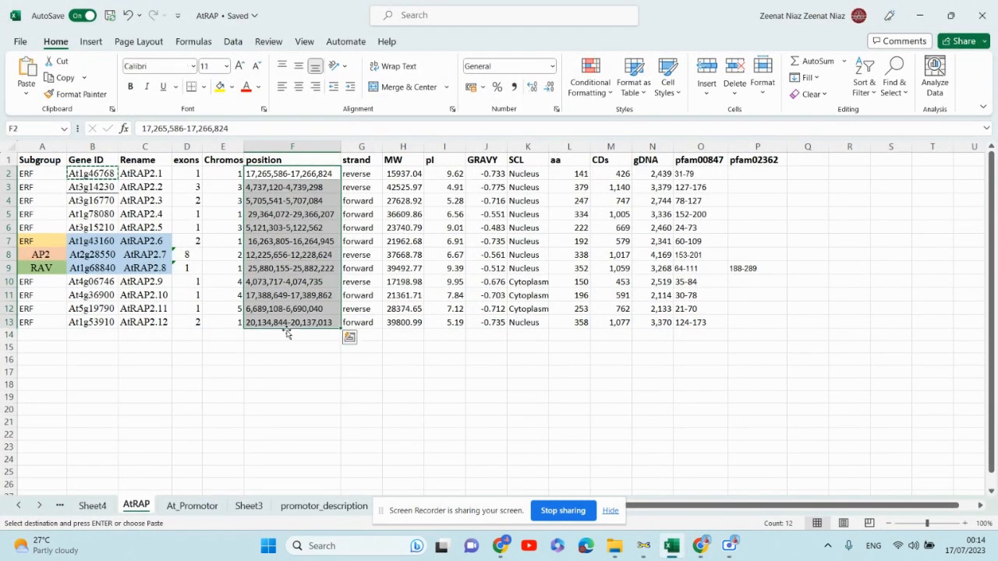
pyautogui.click(289, 372)
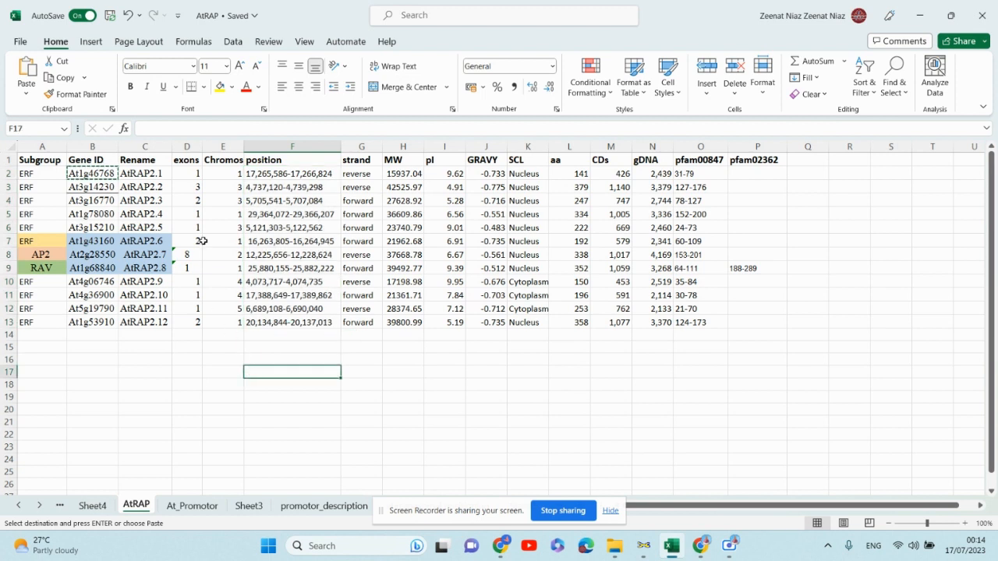
pyautogui.doubleClick(243, 147)
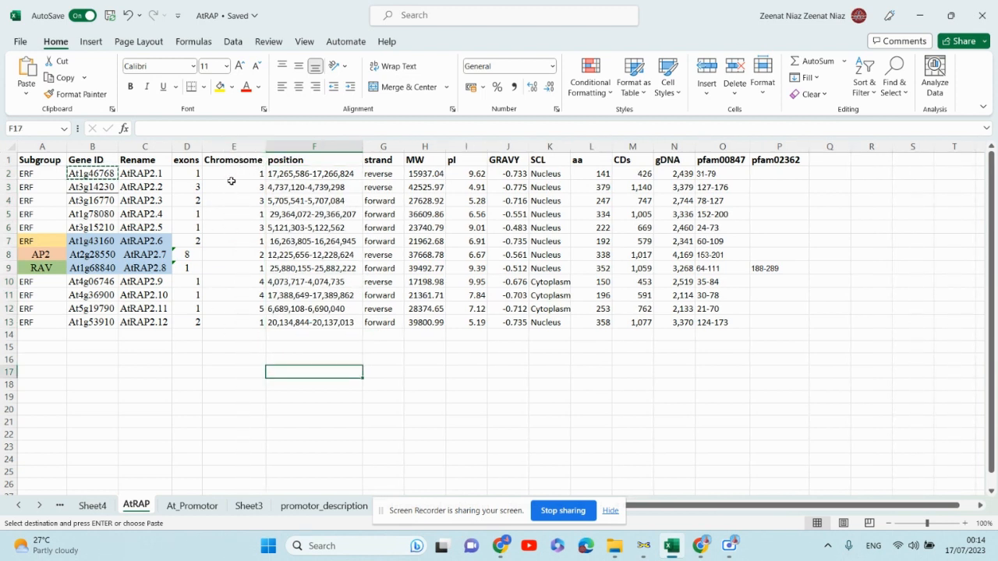
pyautogui.moveTo(232, 175); pyautogui.dragTo(232, 325)
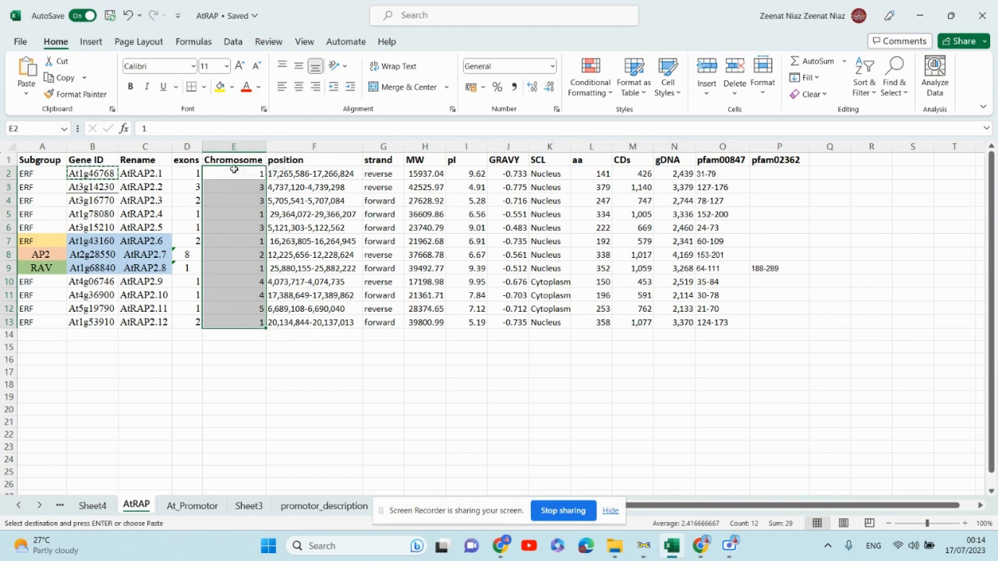
pyautogui.click(551, 398)
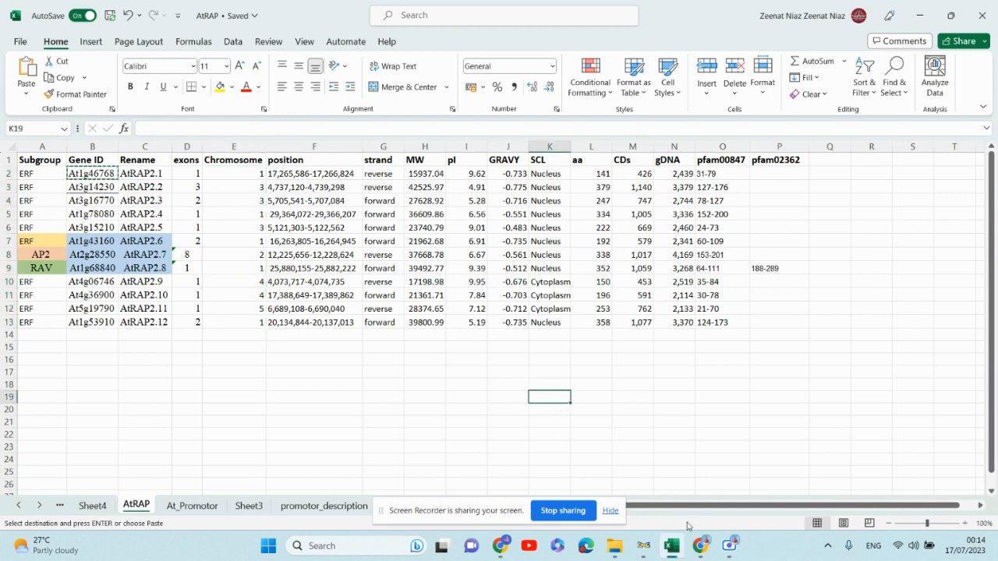
# - Examine the gene's chromosome location in the Genomic context section of the NCBI page
pyautogui.click(701, 546)
pyautogui.scroll(10, 297, 254)
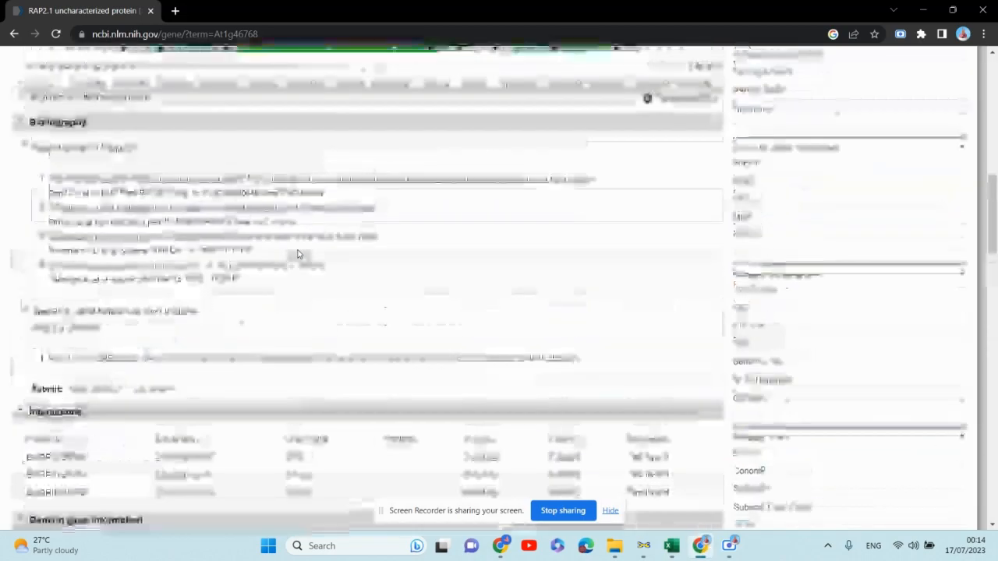
pyautogui.scroll(10, 298, 255)
pyautogui.scroll(-10, 297, 255)
pyautogui.scroll(4, 299, 242)
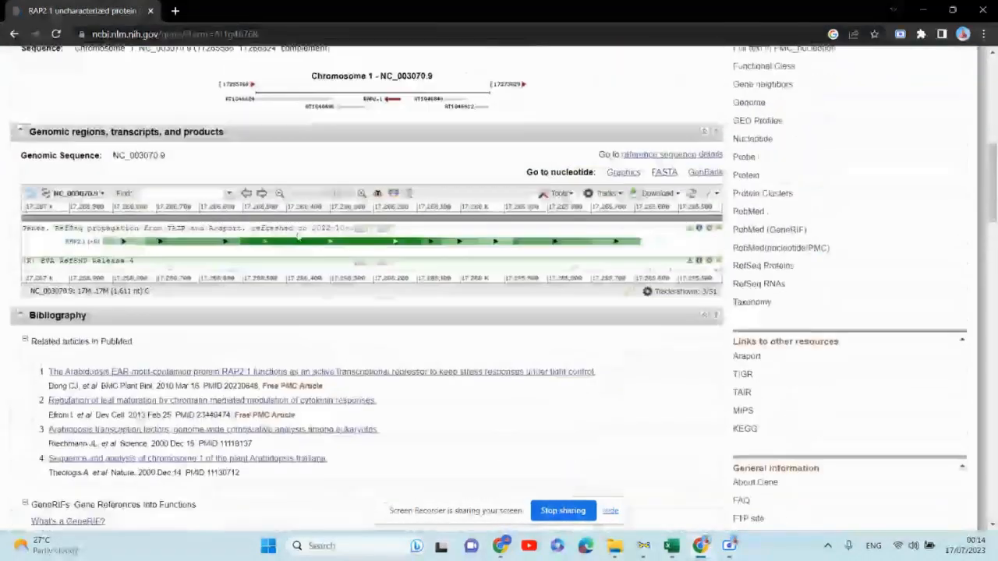
pyautogui.scroll(3, 297, 238)
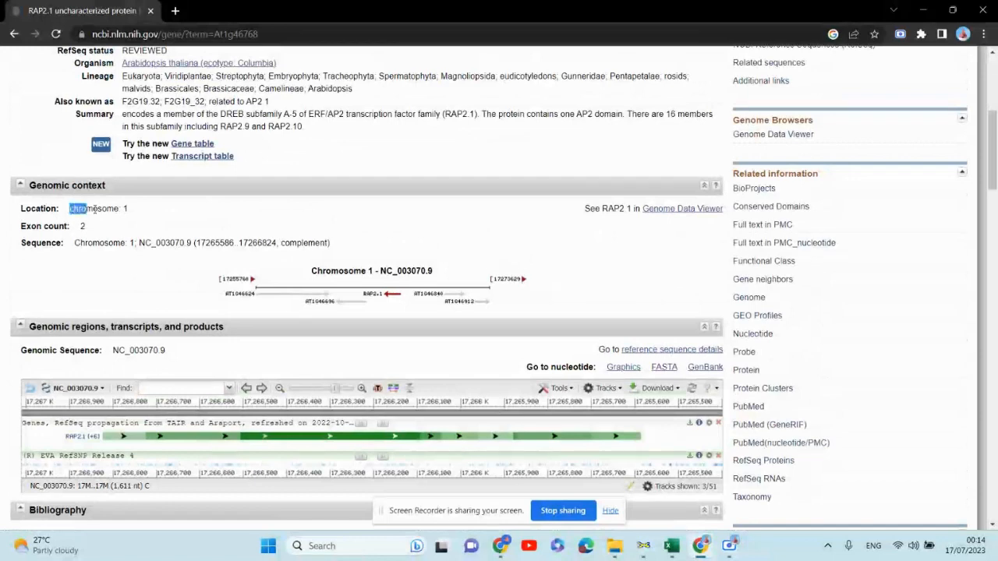
pyautogui.moveTo(95, 209); pyautogui.dragTo(127, 209)
pyautogui.click(672, 545)
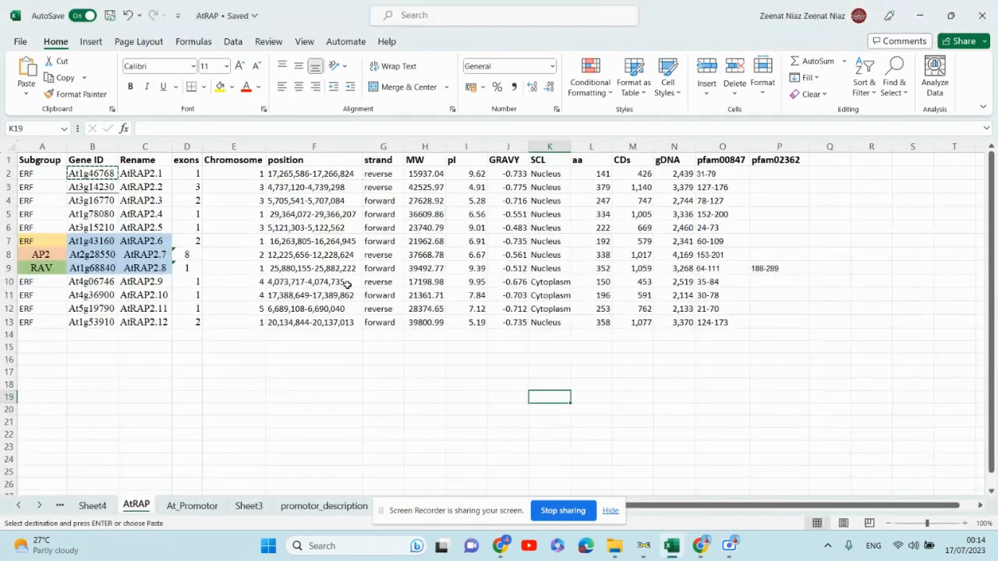
pyautogui.click(417, 383)
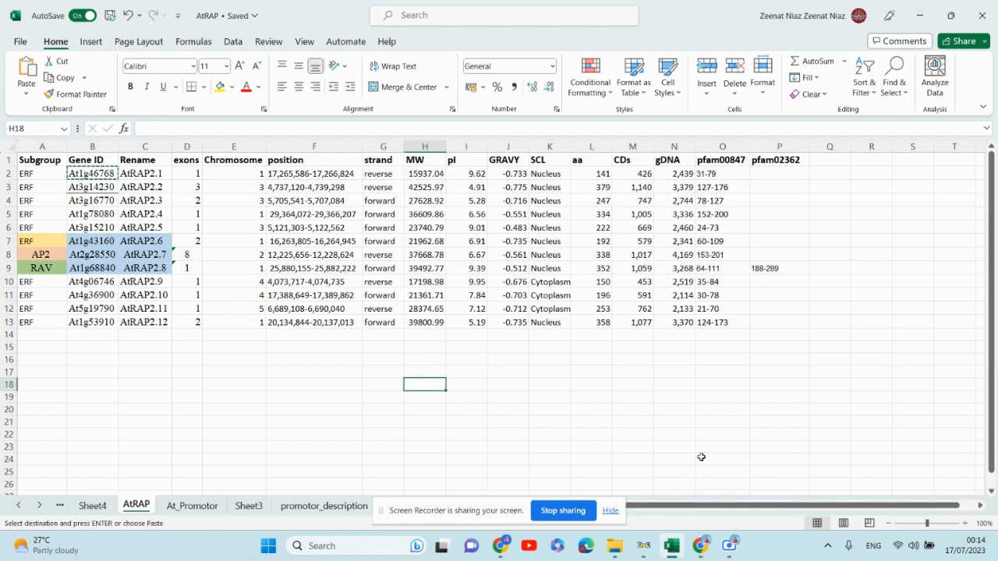
pyautogui.moveTo(671, 550)
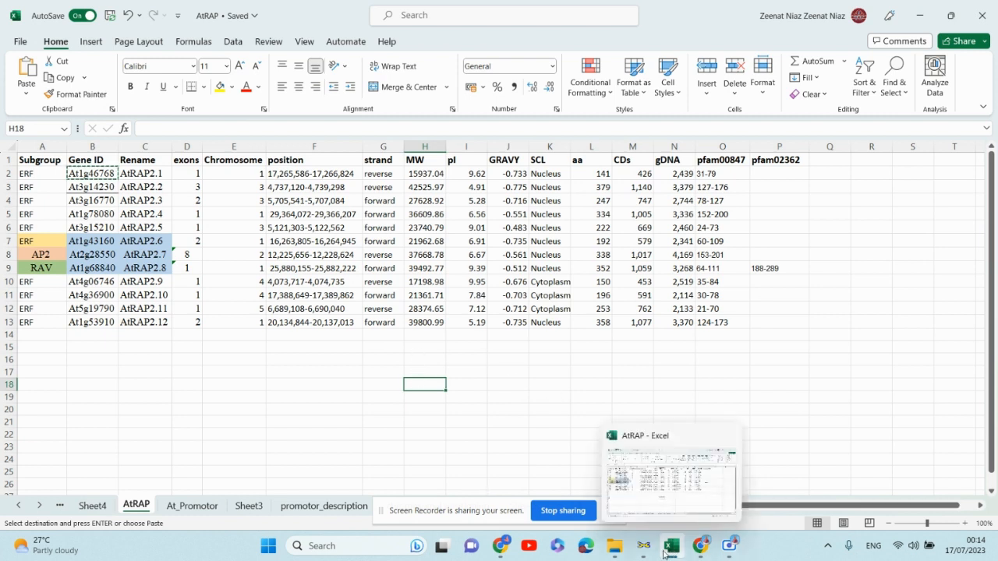
pyautogui.click(665, 554)
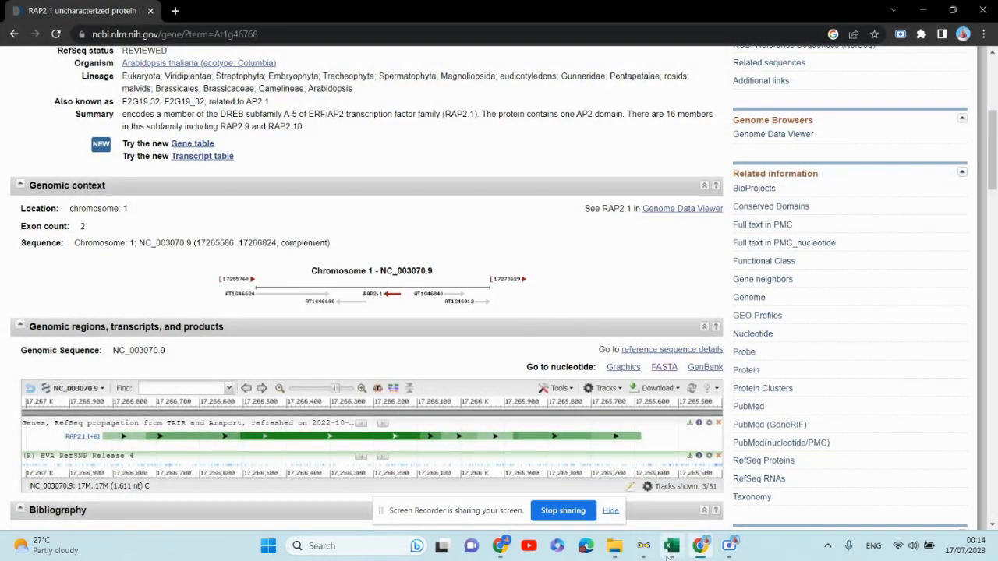
pyautogui.click(669, 555)
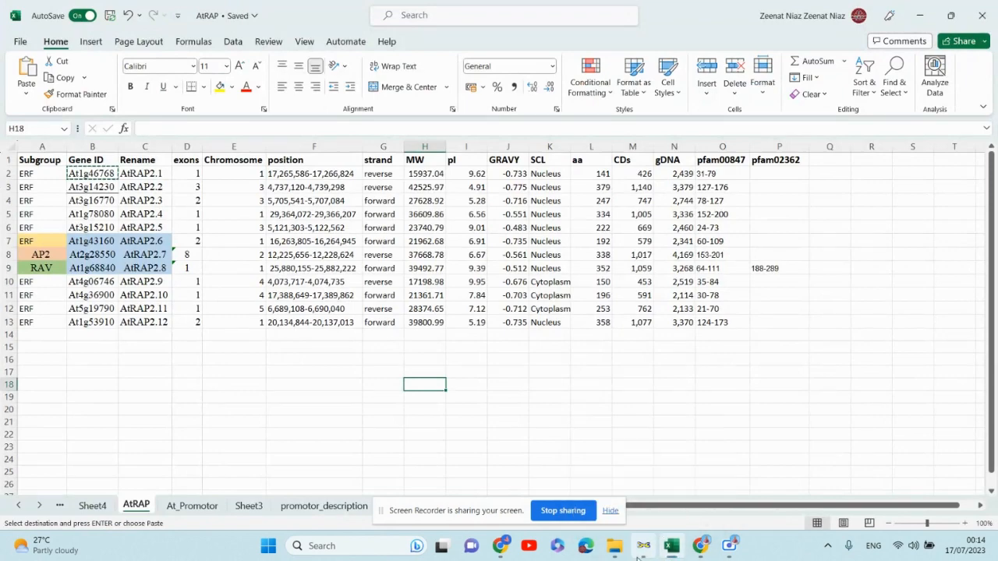
pyautogui.click(642, 551)
pyautogui.click(640, 554)
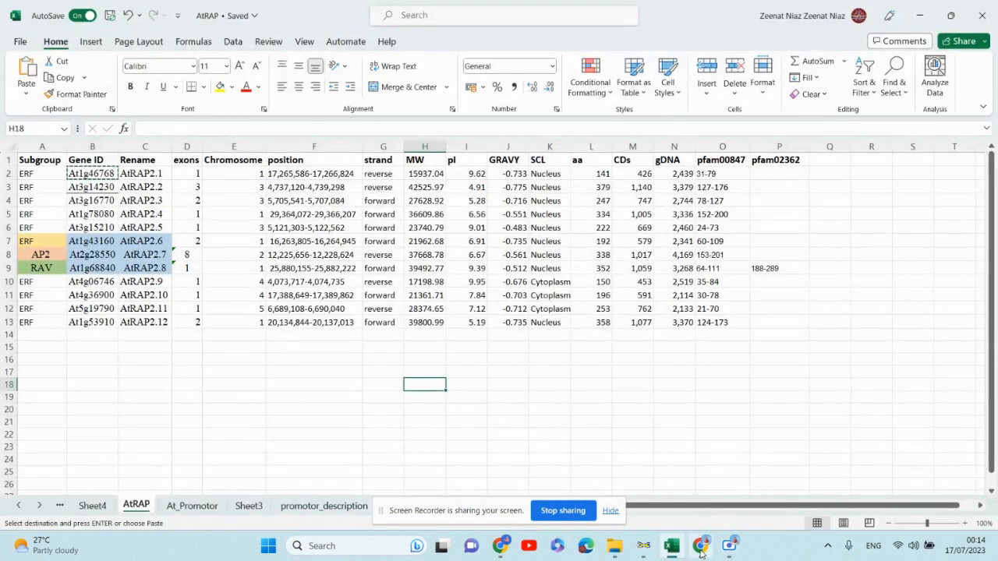
pyautogui.click(700, 553)
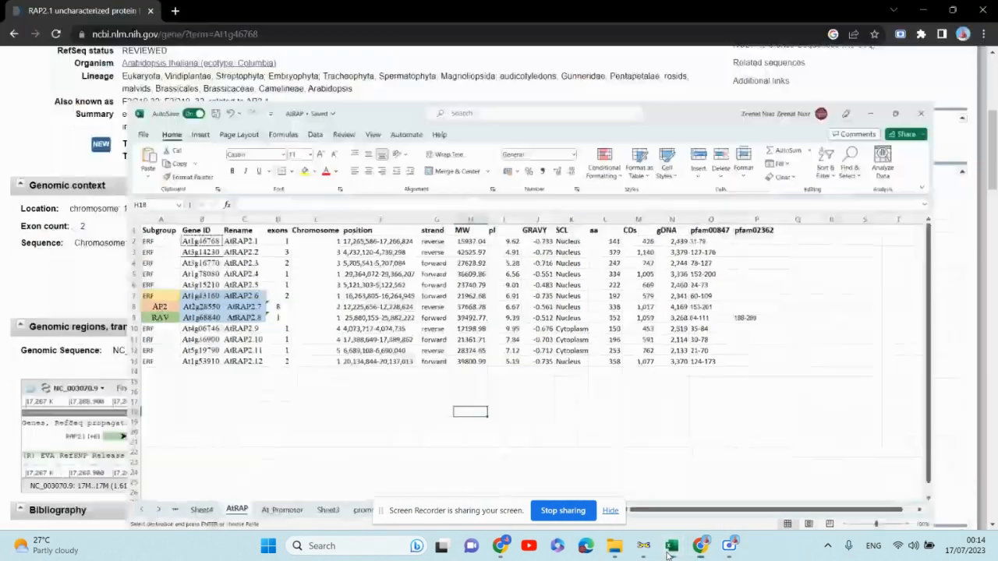
pyautogui.click(672, 550)
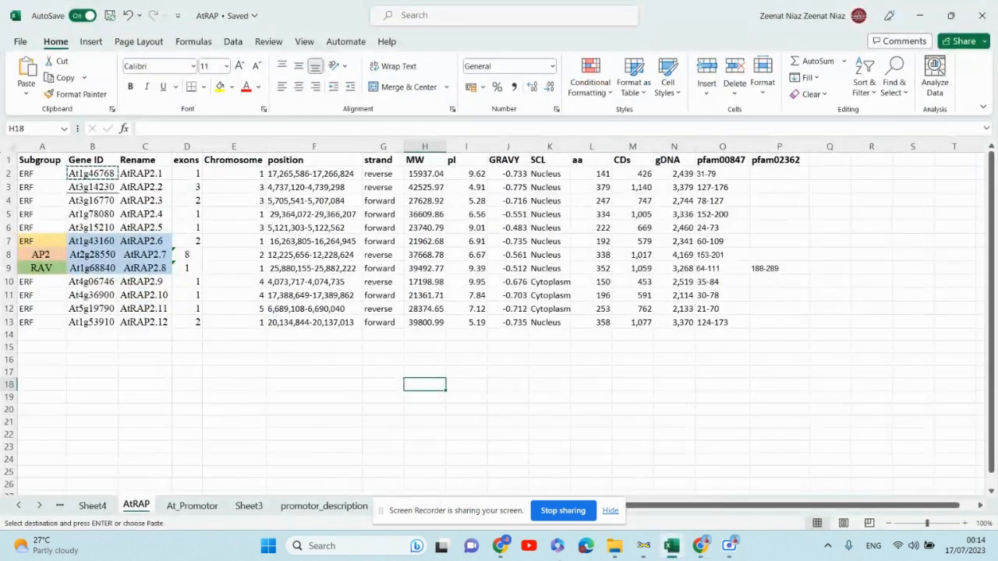
# - Open Sheet5 to view the chromosome start, end and gene positions table
pyautogui.moveTo(509, 503); pyautogui.dragTo(780, 429)
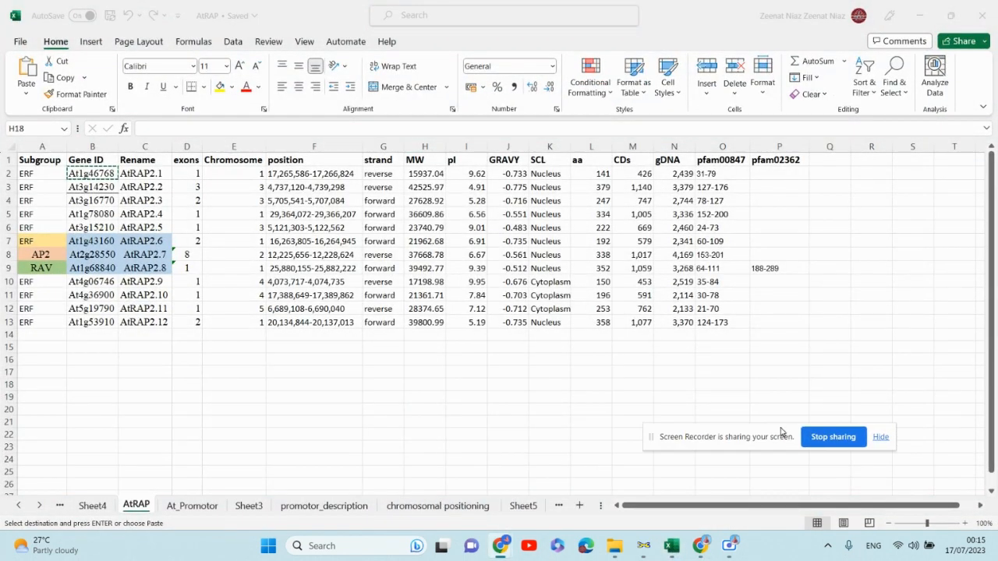
pyautogui.click(464, 506)
pyautogui.click(523, 505)
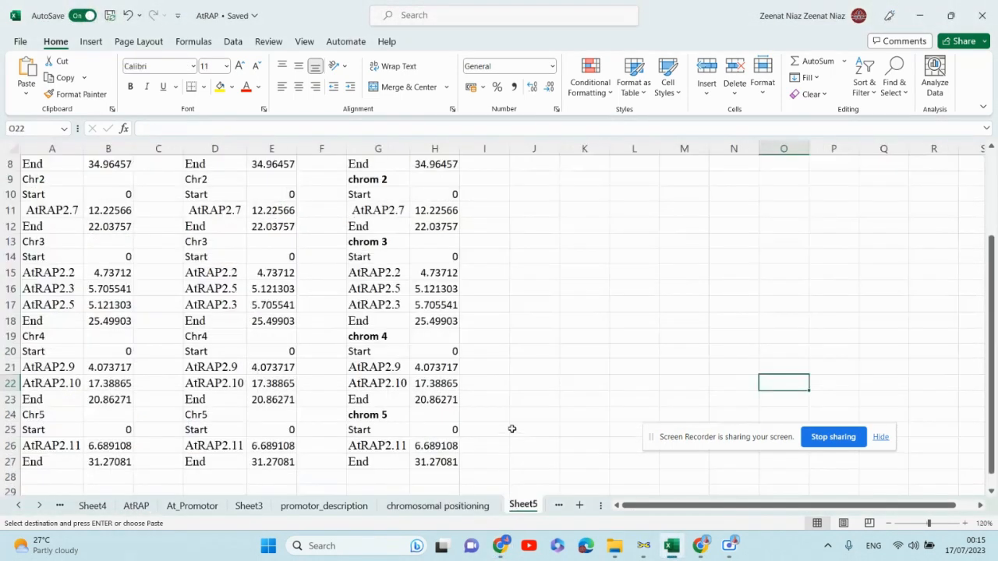
# - Copy the chrom 1 to chrom 5 position table in columns G and H of Sheet5
pyautogui.scroll(3, 356, 269)
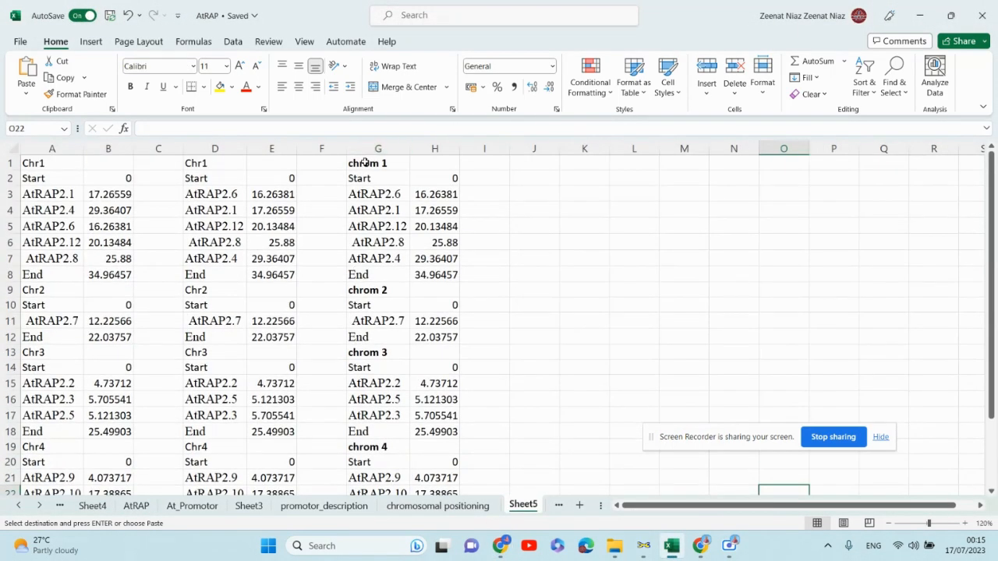
pyautogui.moveTo(369, 160); pyautogui.dragTo(435, 431)
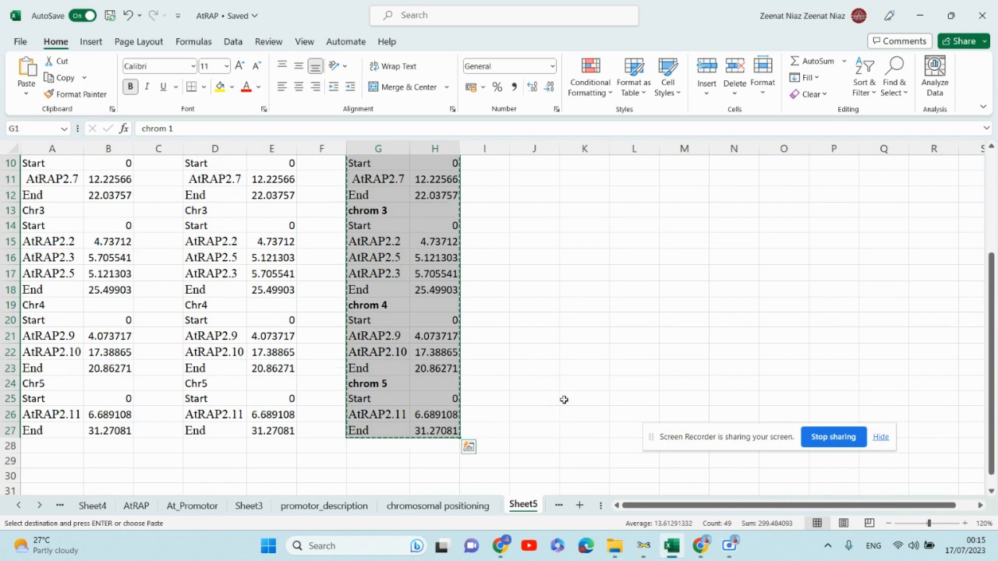
pyautogui.click(645, 547)
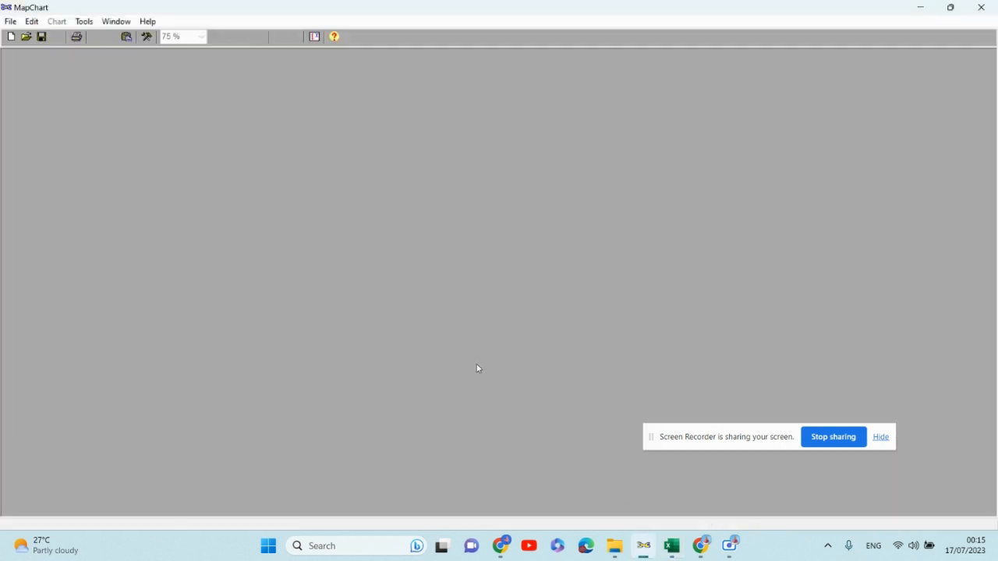
# - Create a new MapChart document, paste the copied table data, and display it as a chromosome chart
pyautogui.click(11, 37)
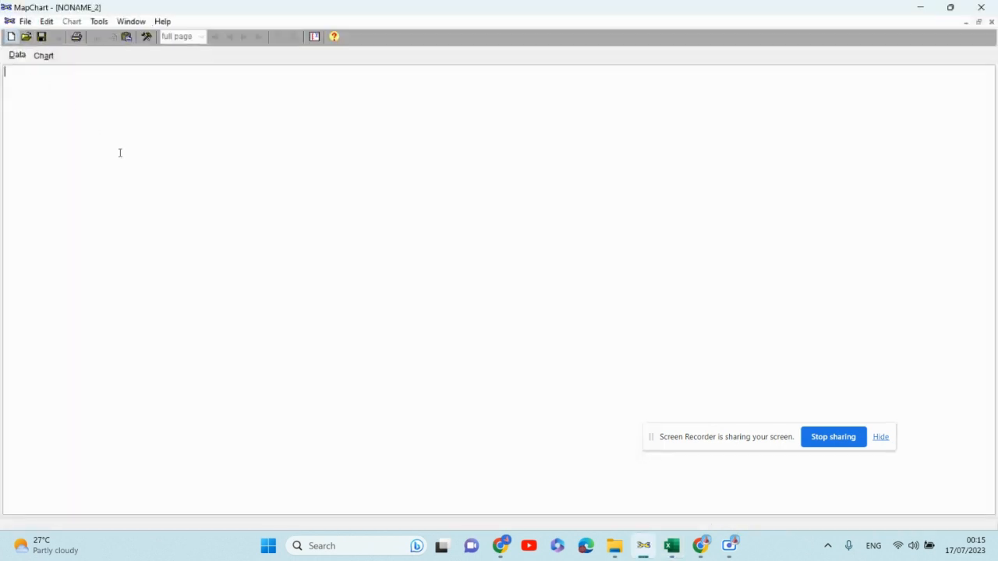
pyautogui.write('chrom 1 Start\t0 AtRAP2.6\t16.263805 AtRAP2.1\t17.265586 AtRAP2.12\t20.134844 AtRAP2.8\t25.88 AtRAP2.4\t29.364072 End\t34.964571 chrom 2 Start\t0 AtRAP2.7\t12.225656 End\t22.037565 chrom 3 Start\t0 AtRAP2.2\t4.73712 AtRAP2.5\t5.121303 AtRAP2.3\t5.705541 End\t25.499034 chrom 4 Start\t0 AtRAP2.9\t4.073717 AtRAP2.10\t17.388649 End\t20.862711 chrom 5 Start\t0 AtRAP2.11\t6.689108 End\t31.270811')
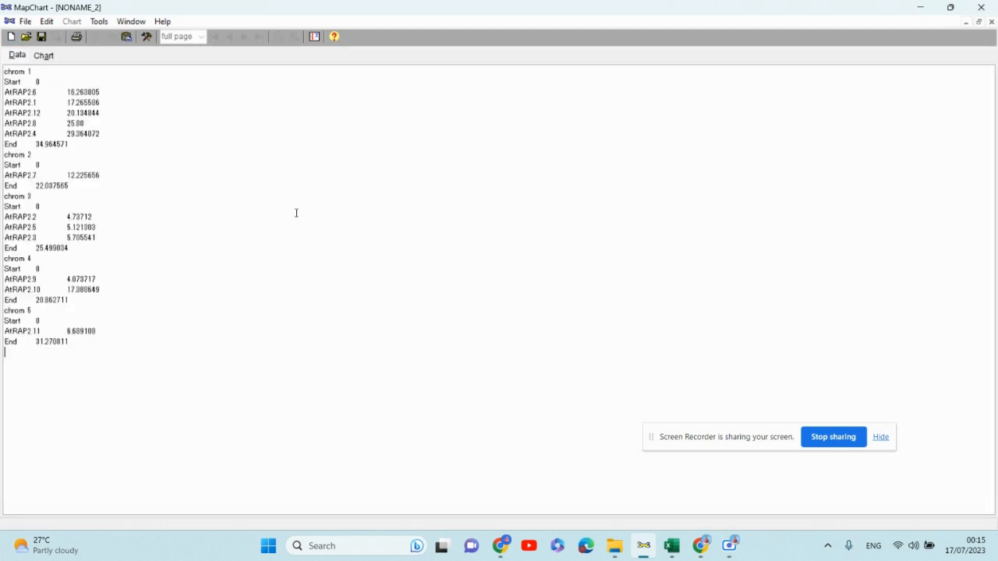
pyautogui.click(43, 56)
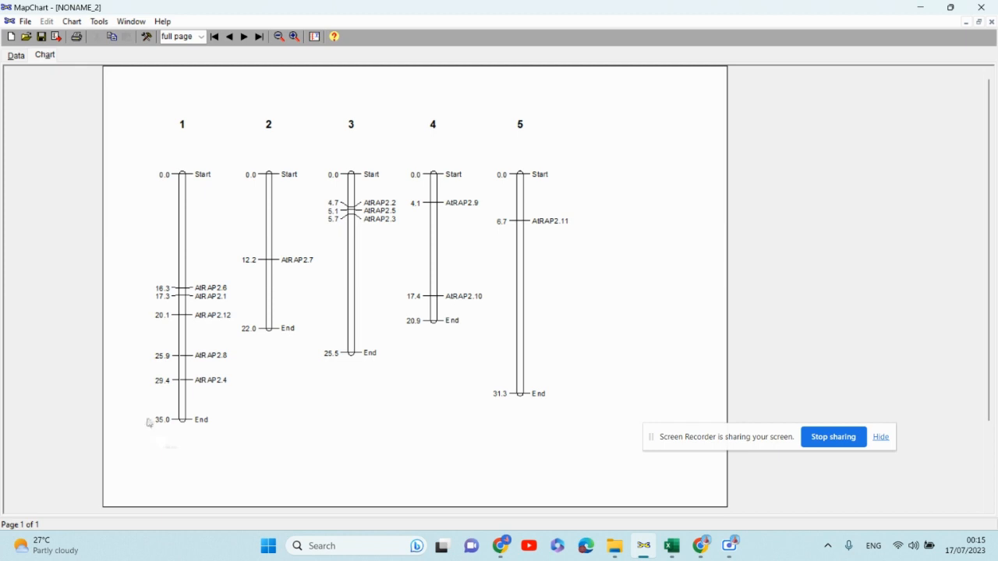
# - Open a new browser tab
pyautogui.moveTo(701, 548)
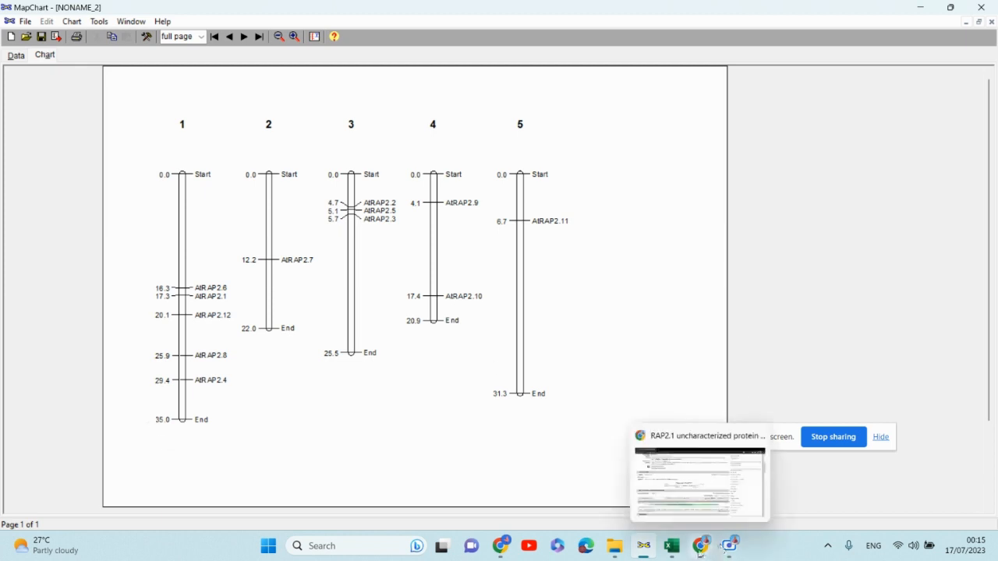
pyautogui.click(699, 552)
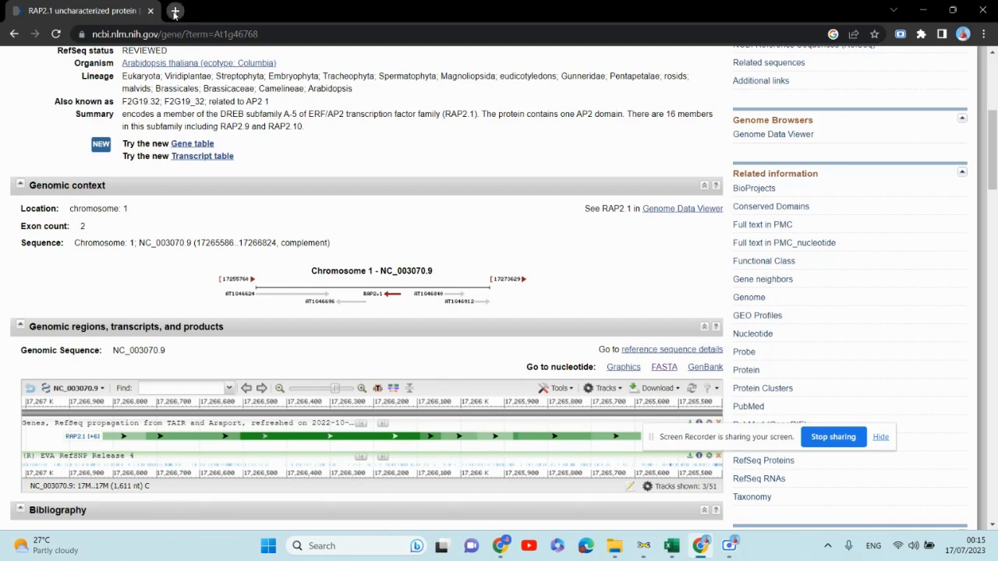
pyautogui.click(173, 12)
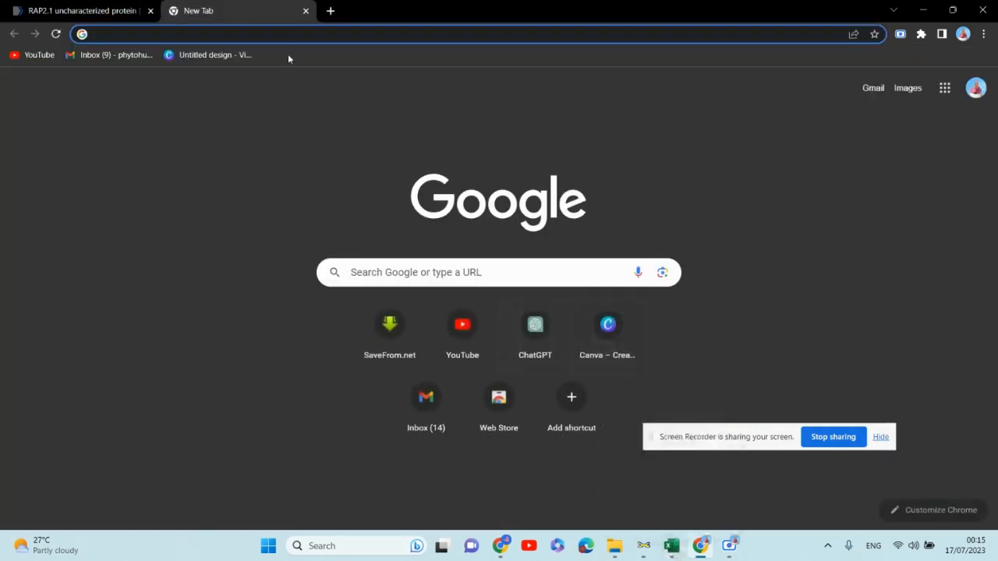
pyautogui.click(672, 546)
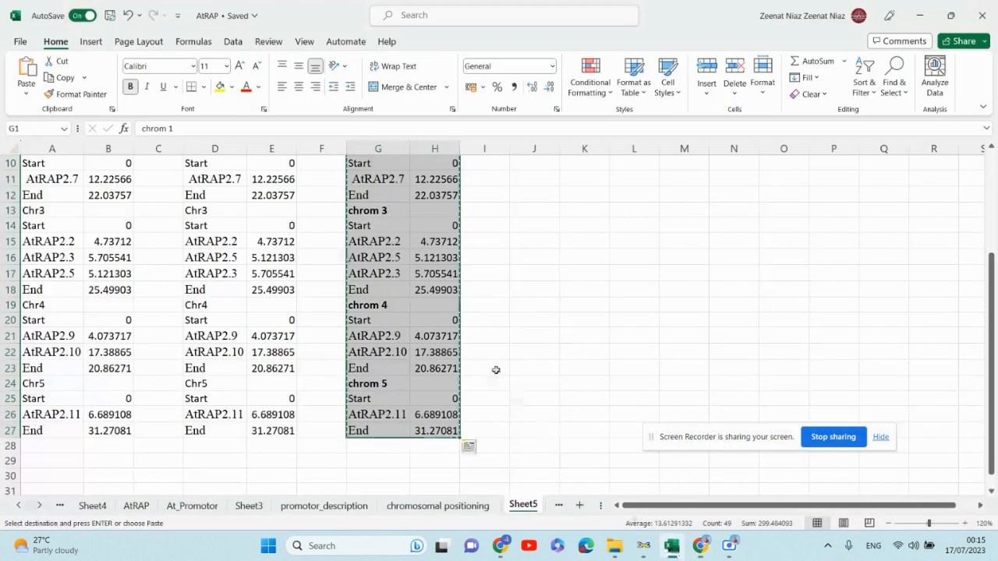
pyautogui.scroll(3, 431, 287)
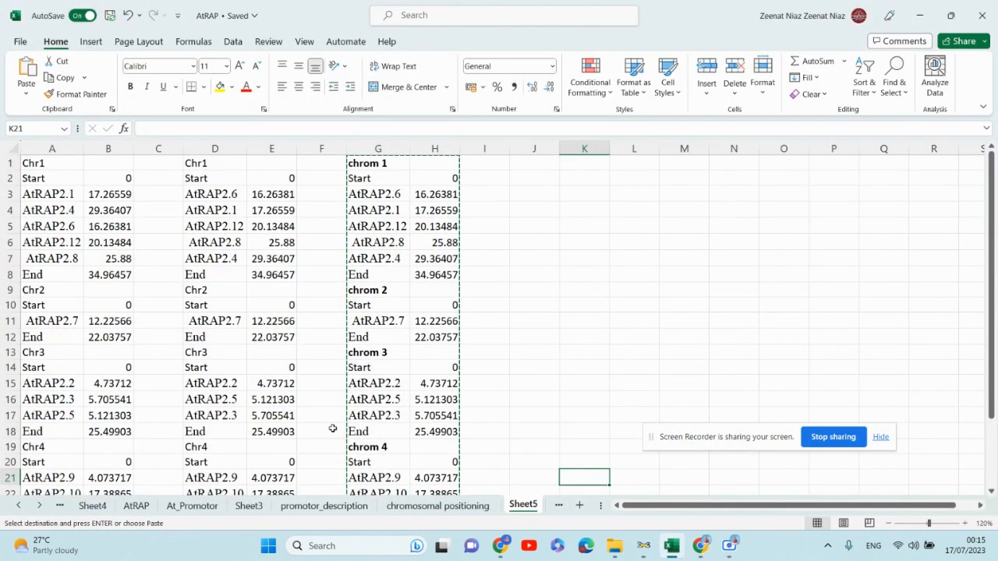
pyautogui.click(671, 550)
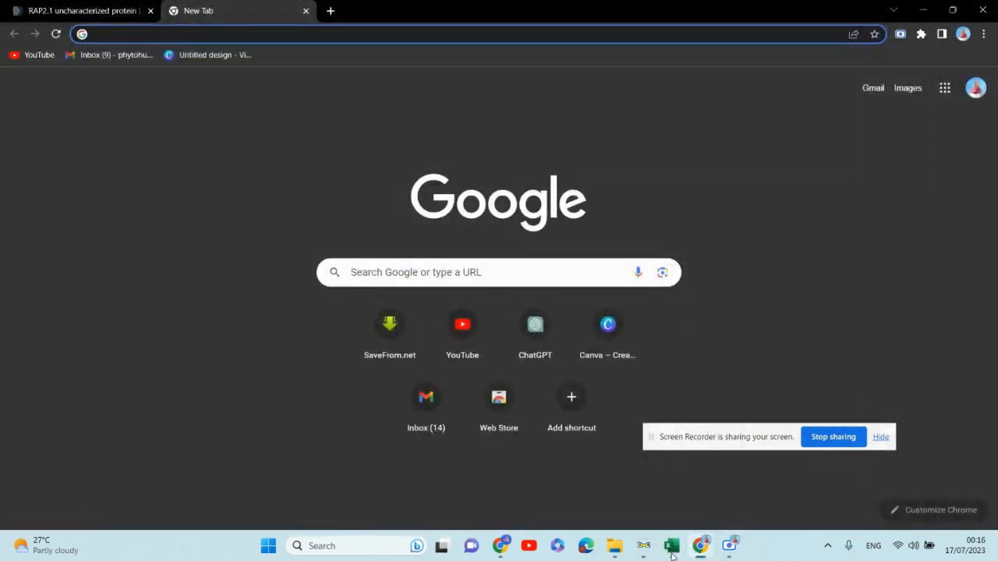
# - Search for total chromosome length in Arabidopsis thaliana and open the TAIR Genome Assembly result
pyautogui.click(174, 33)
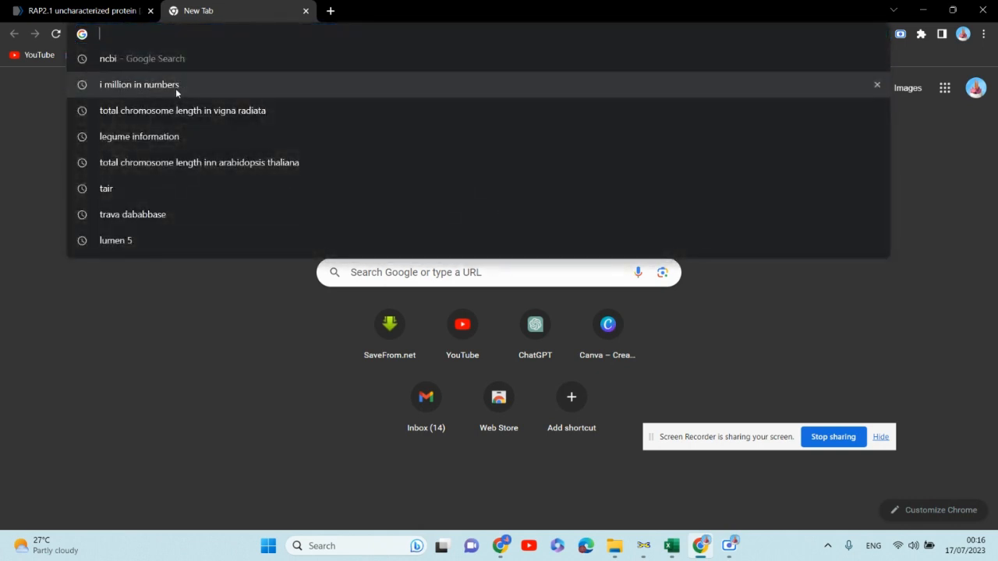
pyautogui.click(176, 165)
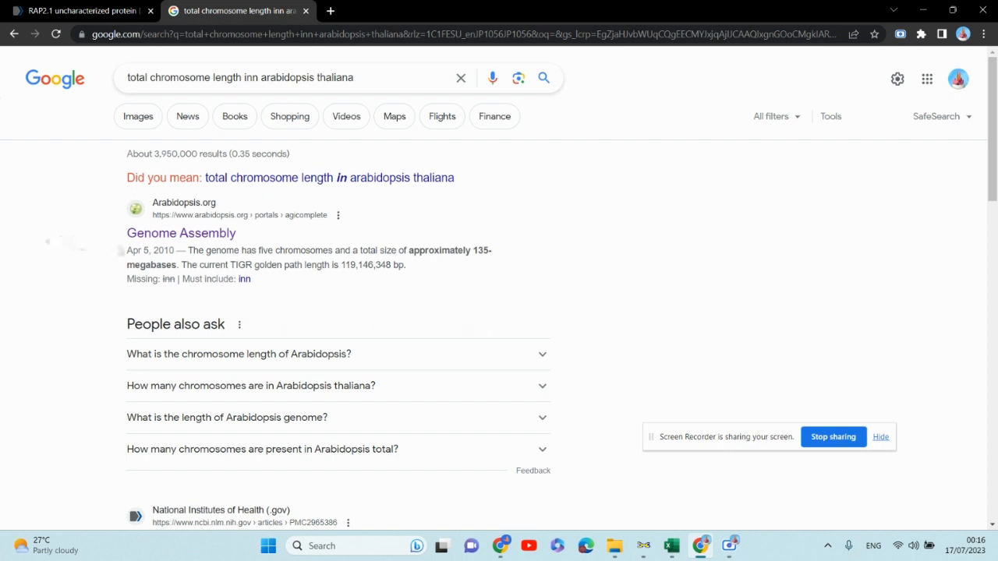
pyautogui.click(152, 239)
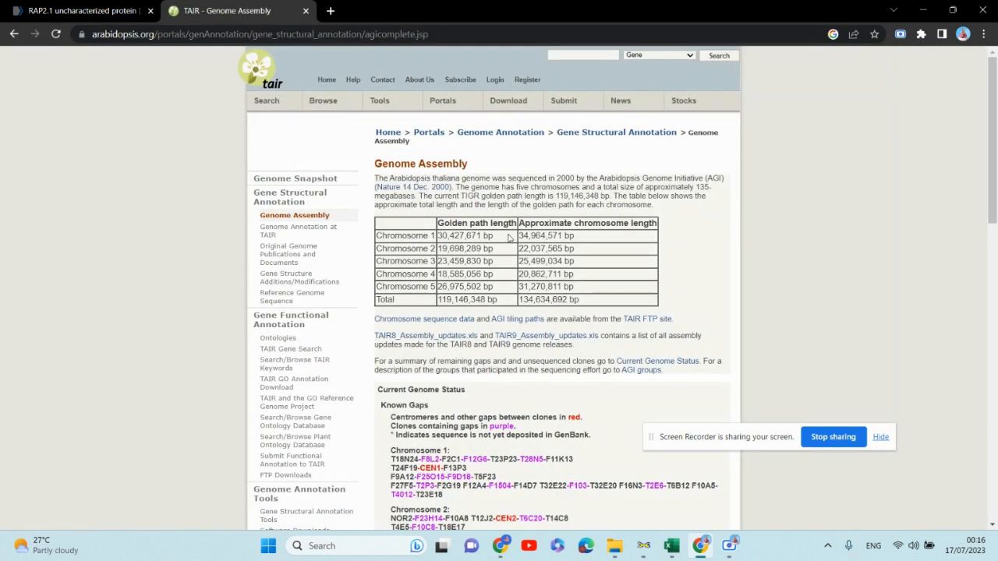
# - Select the Chromosome 1 to Chromosome 5 rows of the genome assembly length table
pyautogui.moveTo(395, 235); pyautogui.dragTo(400, 297)
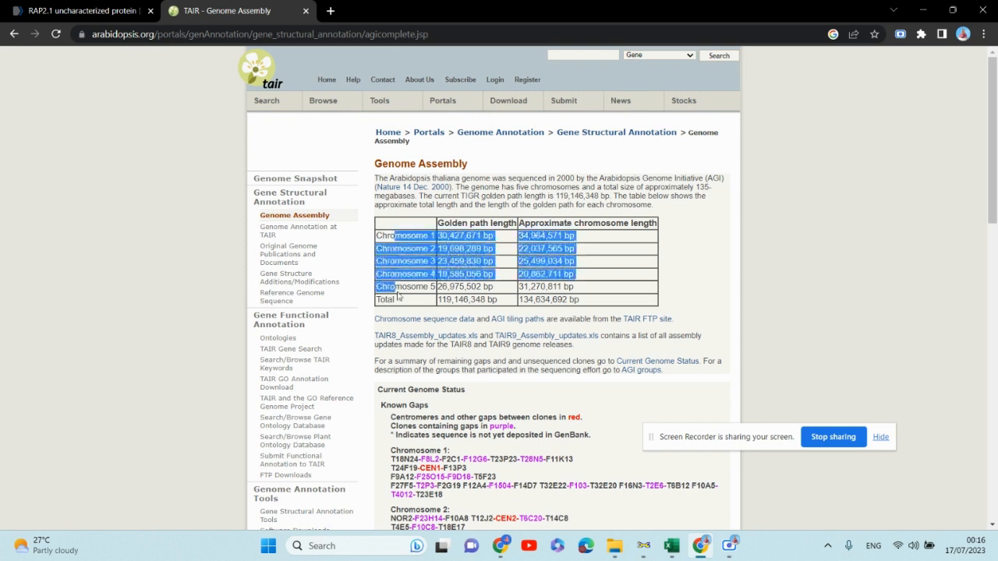
pyautogui.click(392, 248)
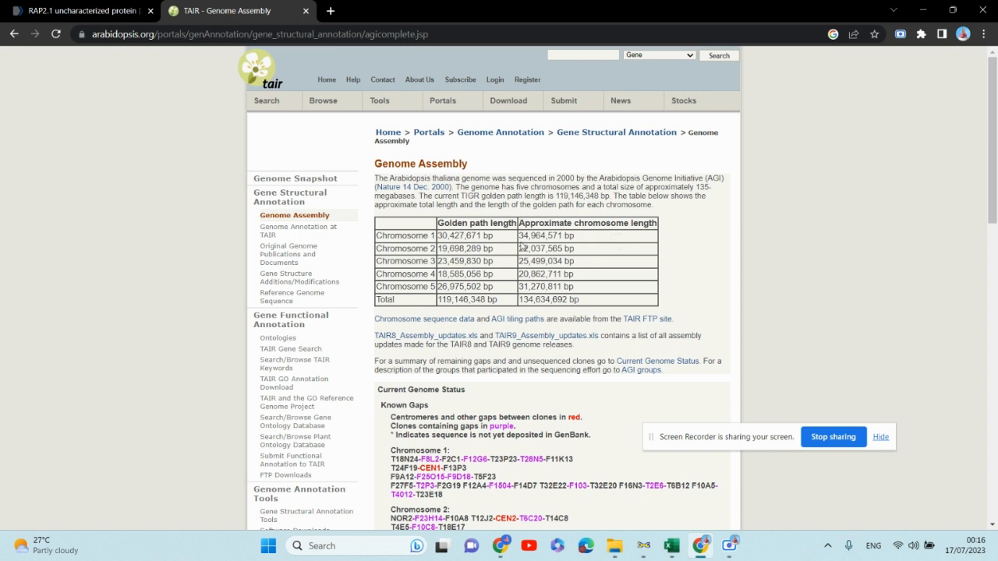
pyautogui.moveTo(520, 236); pyautogui.dragTo(561, 236)
pyautogui.moveTo(457, 248); pyautogui.dragTo(588, 292)
pyautogui.hotkey('ctrl', 'c')
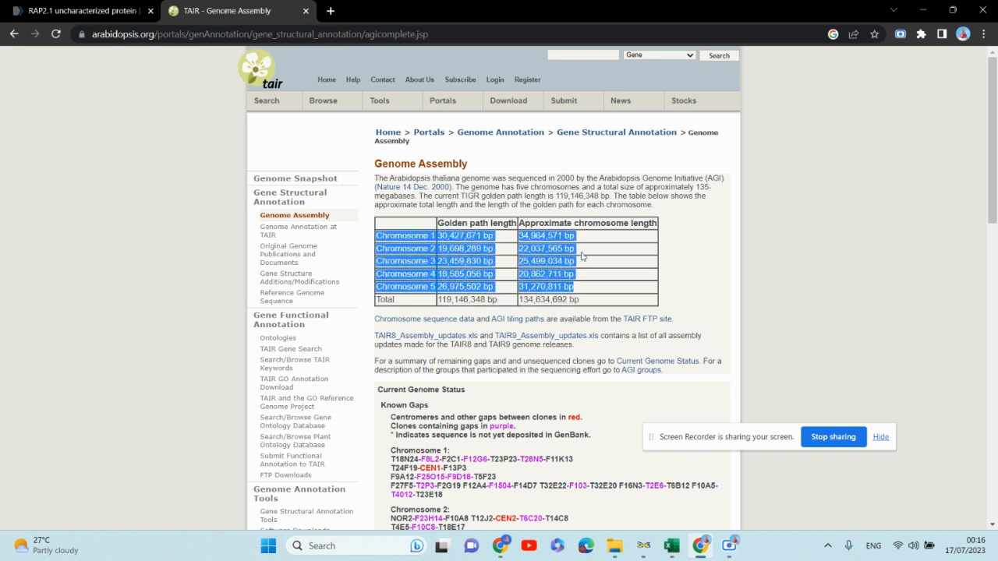
# - Add a new sheet and paste the chromosome length rows into cell P7
pyautogui.click(671, 546)
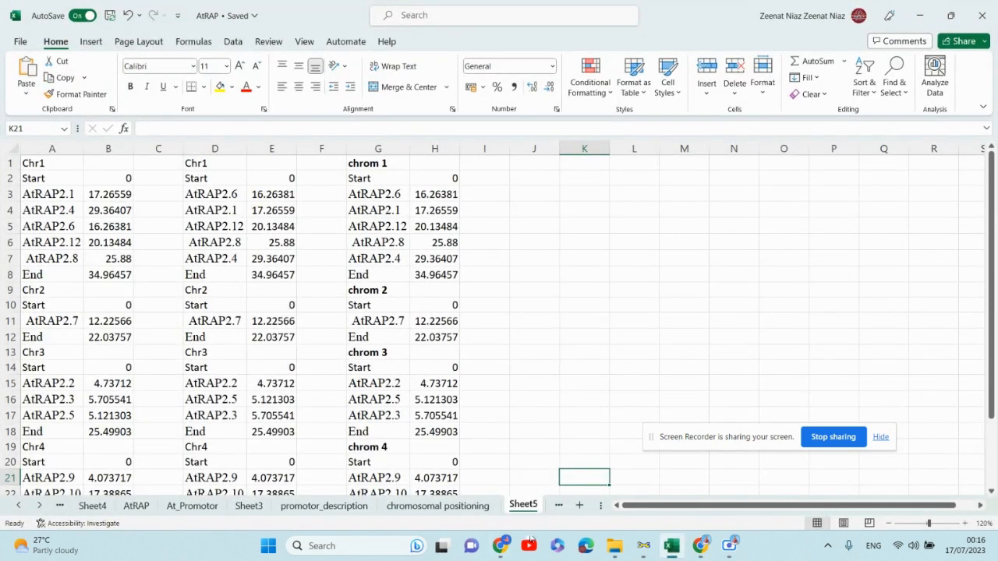
pyautogui.click(579, 506)
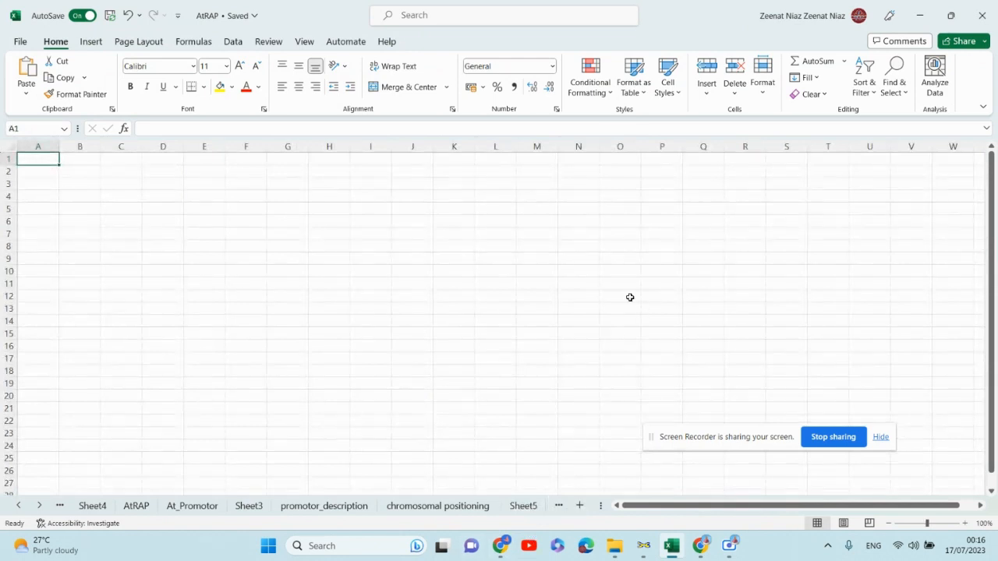
pyautogui.moveTo(622, 208); pyautogui.dragTo(772, 298)
pyautogui.click(727, 258)
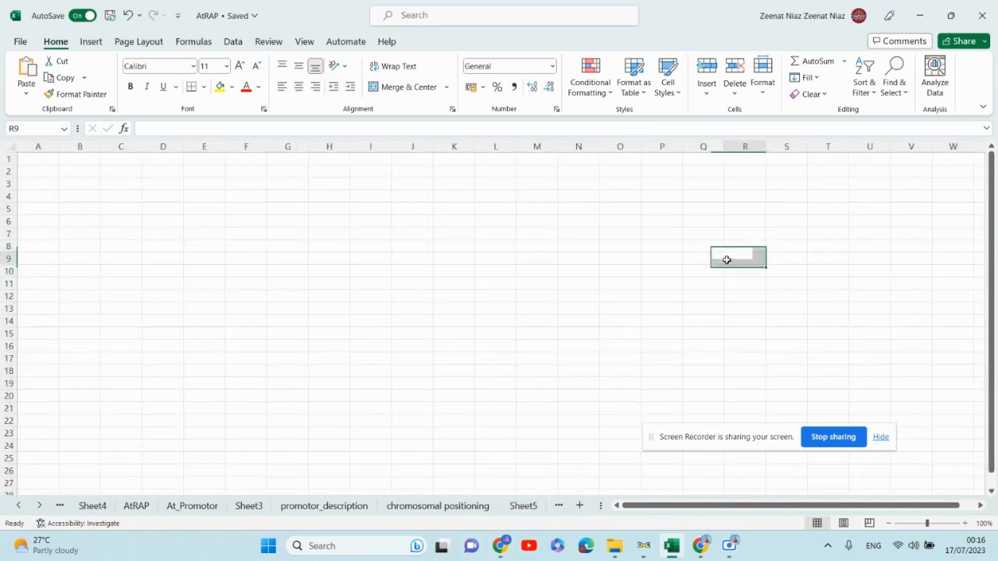
pyautogui.click(645, 234)
pyautogui.hotkey('ctrl', 'v')
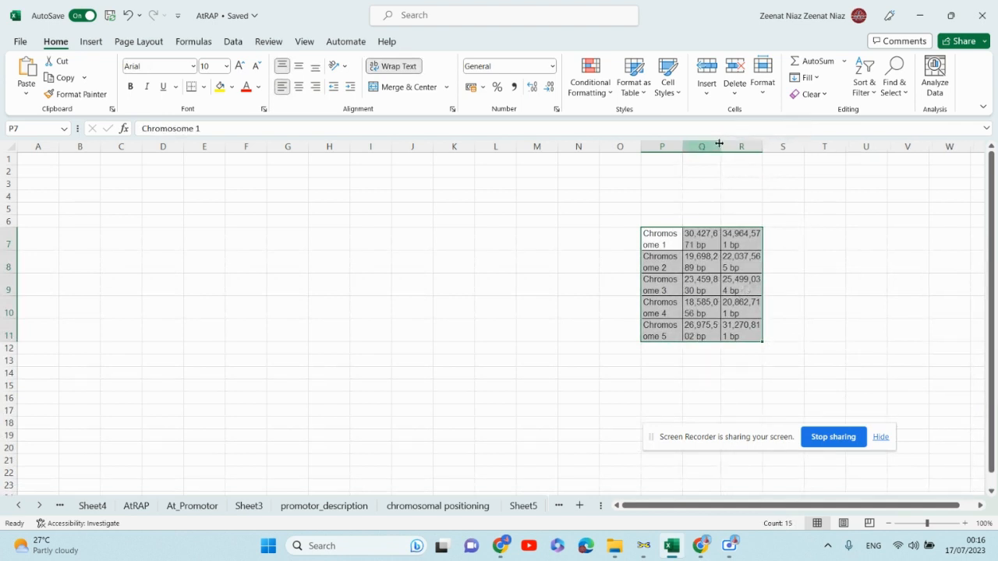
# - Delete the Golden path length column, keeping the chromosome names and approximate chromosome lengths
pyautogui.moveTo(762, 146); pyautogui.dragTo(758, 146)
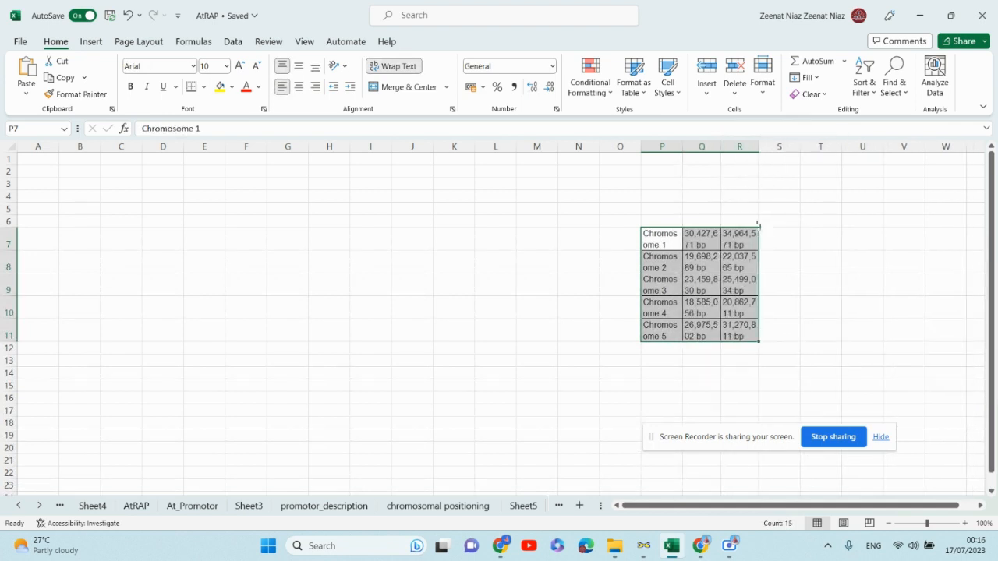
pyautogui.click(704, 145)
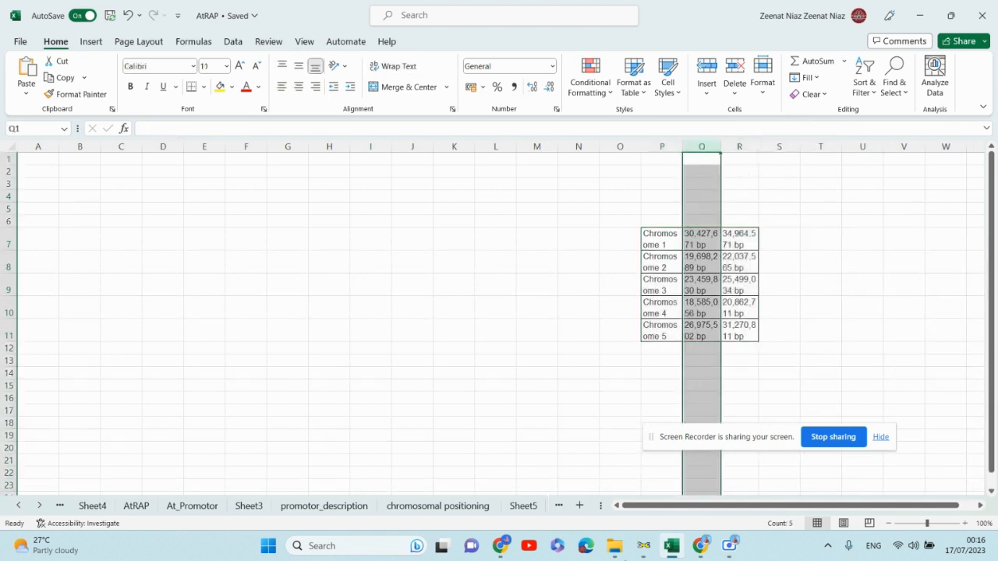
pyautogui.click(700, 545)
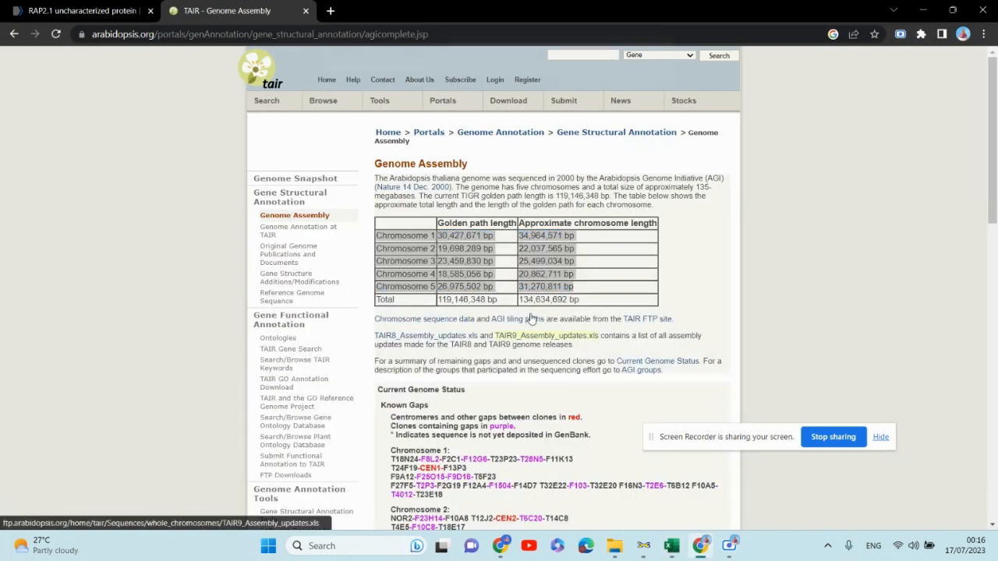
pyautogui.press('Escape')
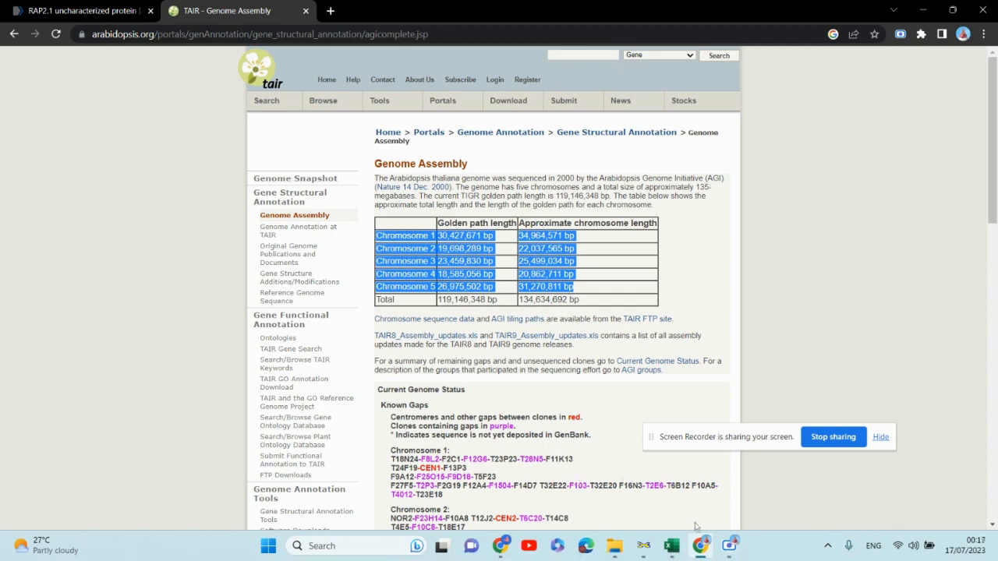
pyautogui.click(672, 546)
pyautogui.rightClick(701, 148)
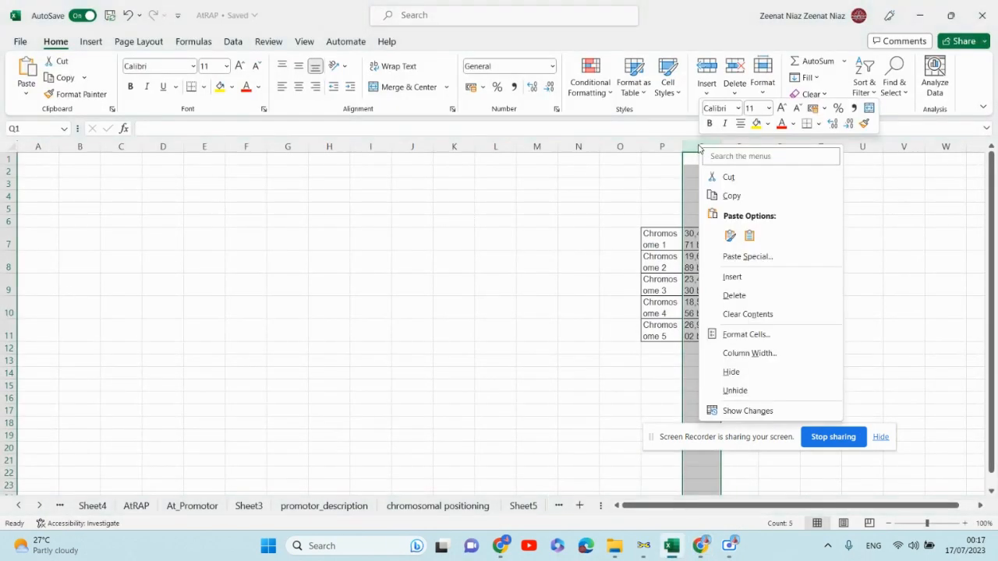
pyautogui.click(734, 294)
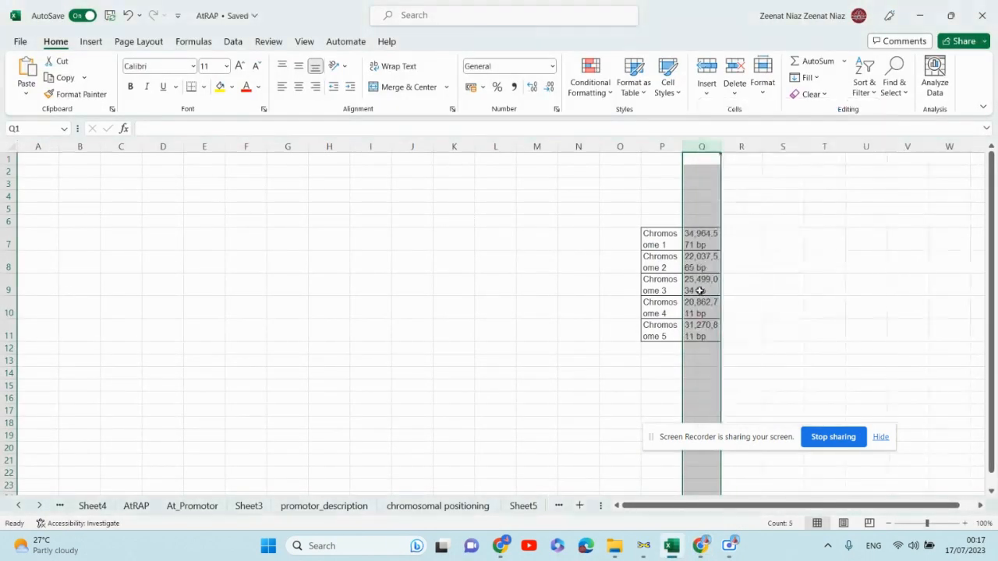
# - Widen the chromosome name column so the pasted table fits on single lines
pyautogui.click(809, 231)
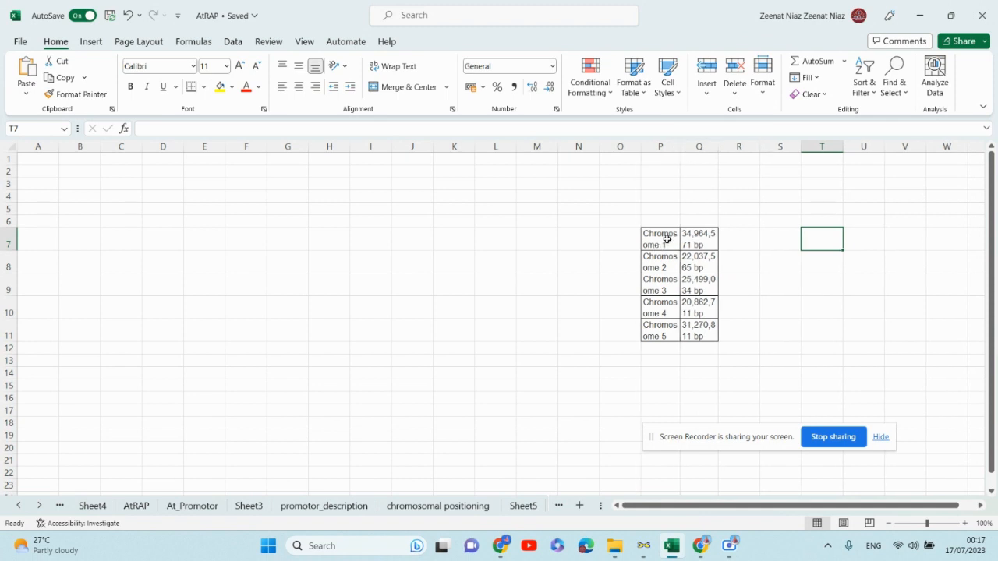
pyautogui.moveTo(679, 148); pyautogui.dragTo(832, 146)
pyautogui.moveTo(239, 231); pyautogui.dragTo(237, 222)
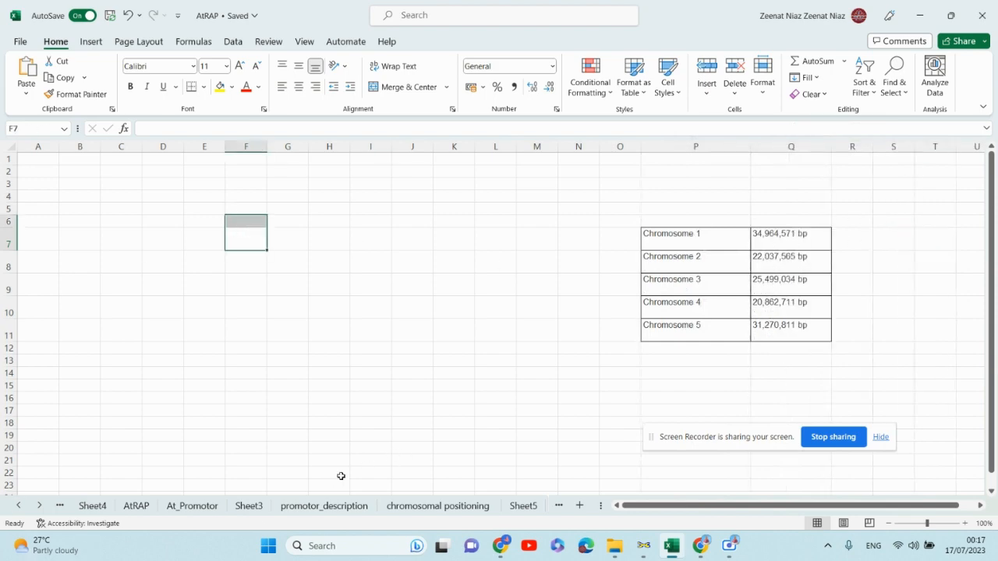
# - Copy the AtRAP2.1 to AtRAP2.12 names from the AtRAP sheet's Rename column into cell A1 of Sheet6
pyautogui.click(137, 507)
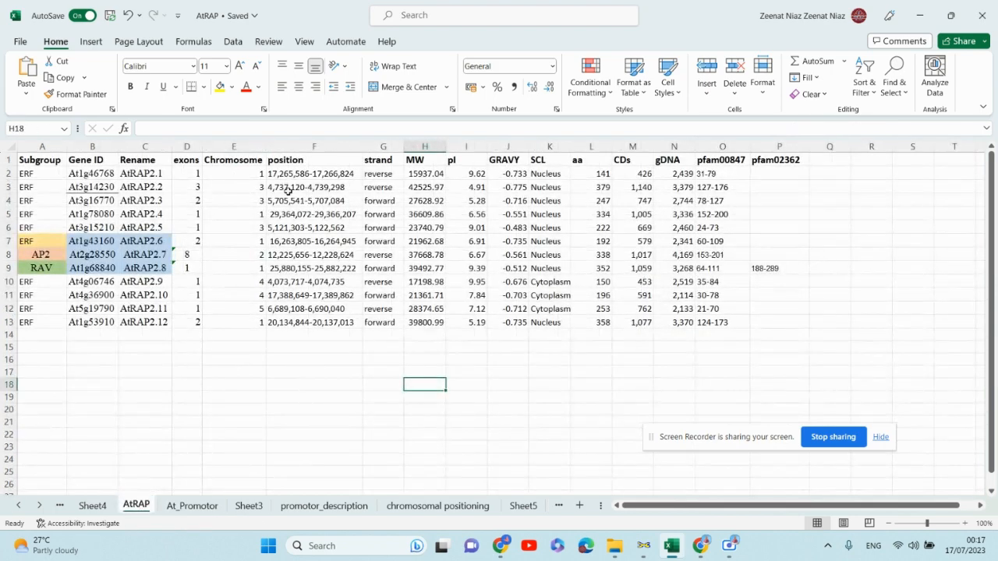
pyautogui.moveTo(131, 171); pyautogui.dragTo(141, 321)
pyautogui.hotkey('ctrl', 'c')
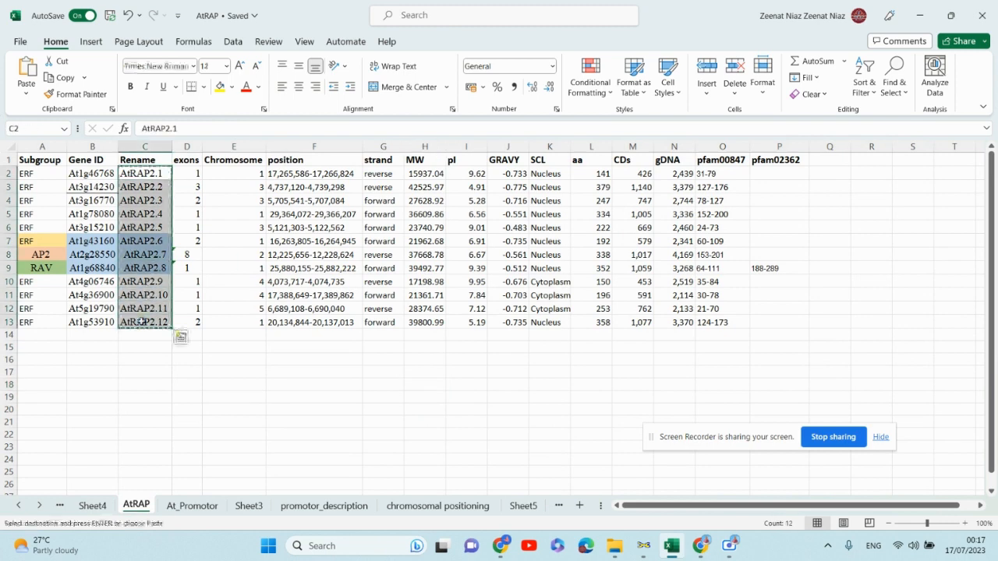
pyautogui.click(518, 506)
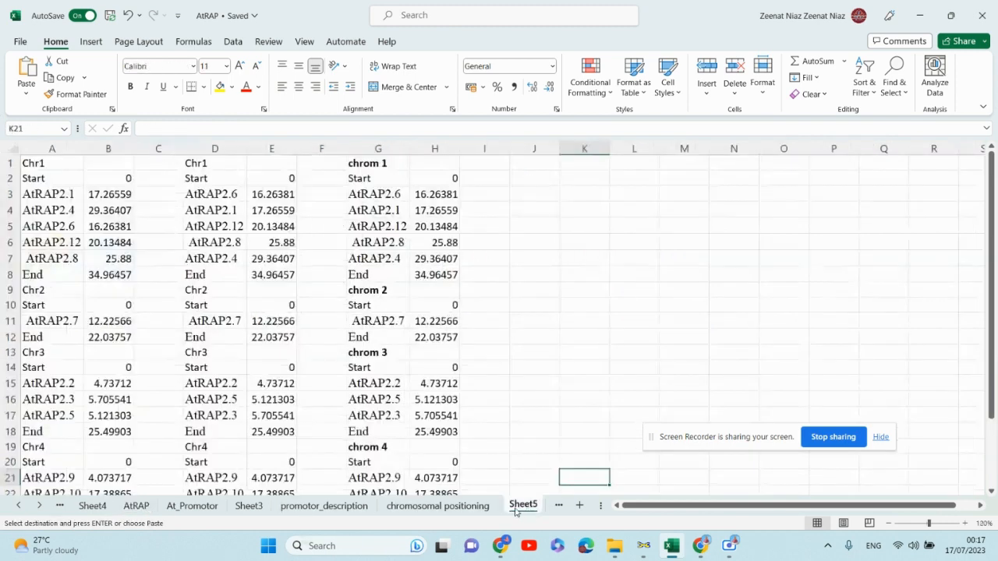
pyautogui.click(557, 507)
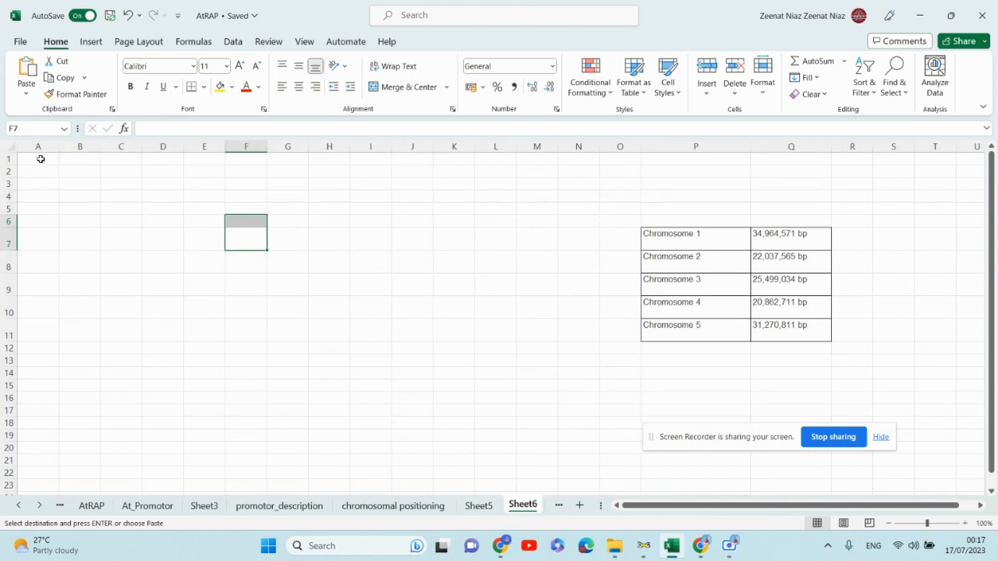
pyautogui.click(40, 158)
pyautogui.hotkey('ctrl', 'v')
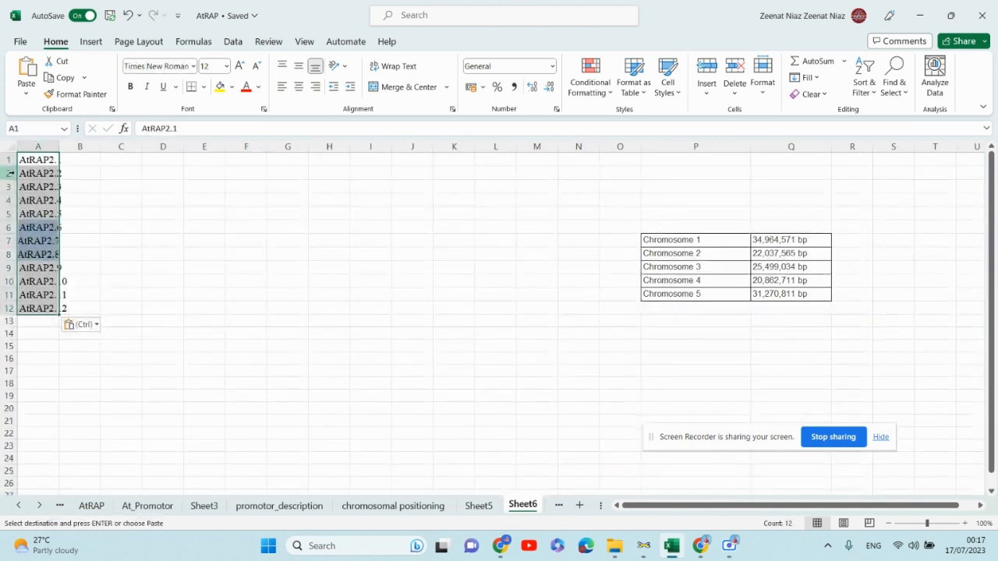
# - Copy the Chromosome and position columns for all twelve genes from the AtRAP sheet
pyautogui.click(10, 159)
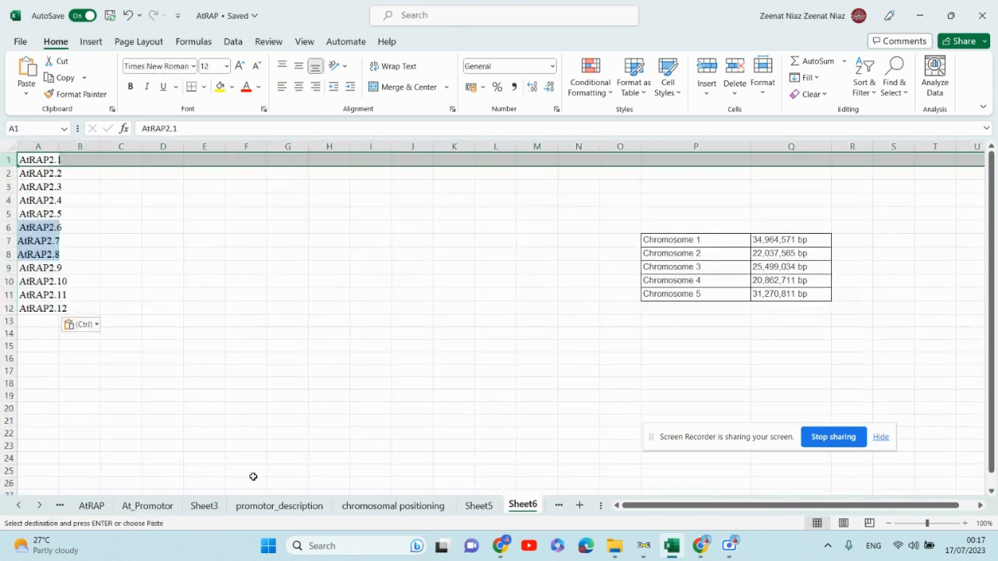
pyautogui.click(203, 506)
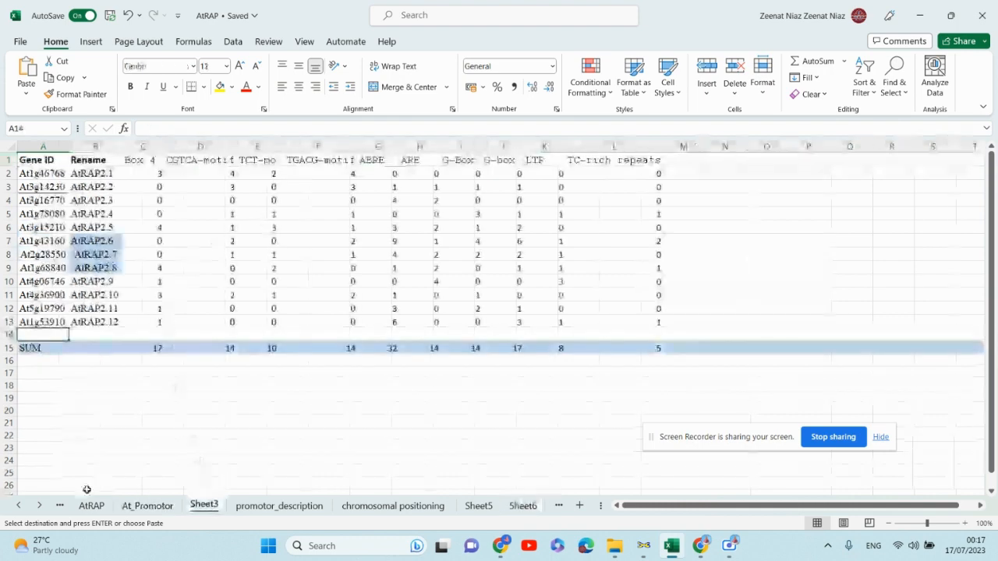
pyautogui.click(84, 507)
pyautogui.click(318, 176)
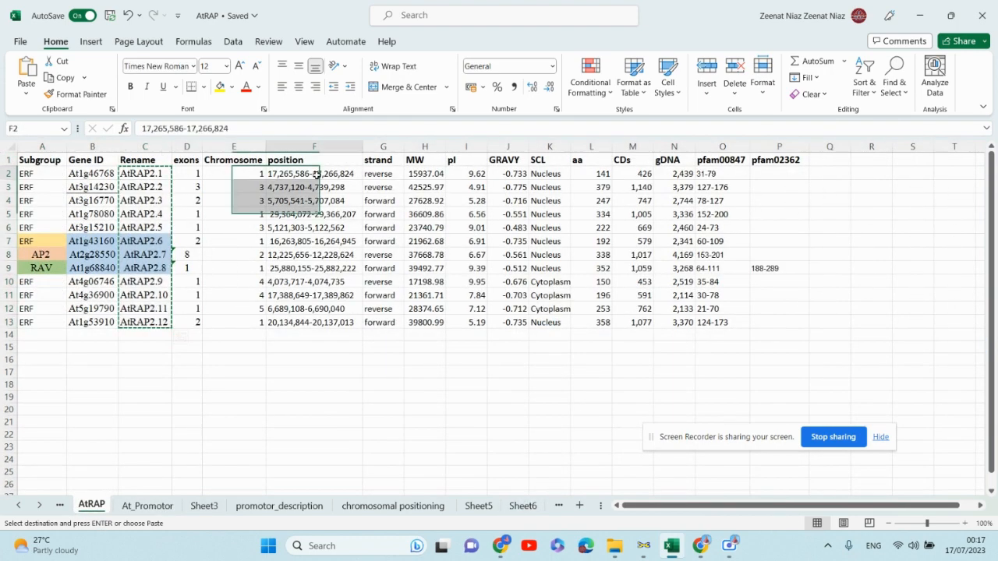
pyautogui.moveTo(317, 176); pyautogui.dragTo(313, 298)
pyautogui.click(276, 280)
pyautogui.click(239, 174)
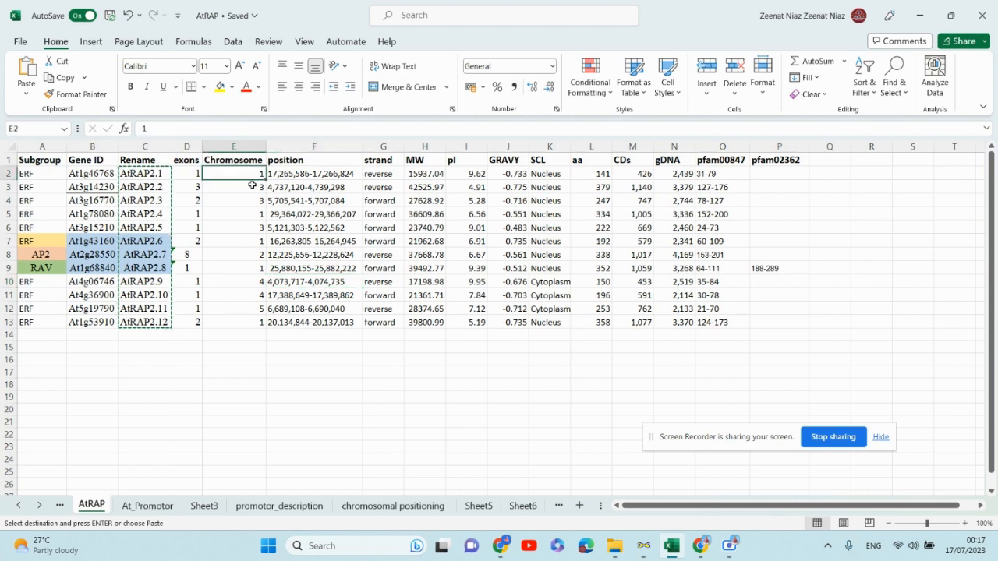
pyautogui.moveTo(251, 177); pyautogui.dragTo(318, 325)
pyautogui.hotkey('ctrl', 'c')
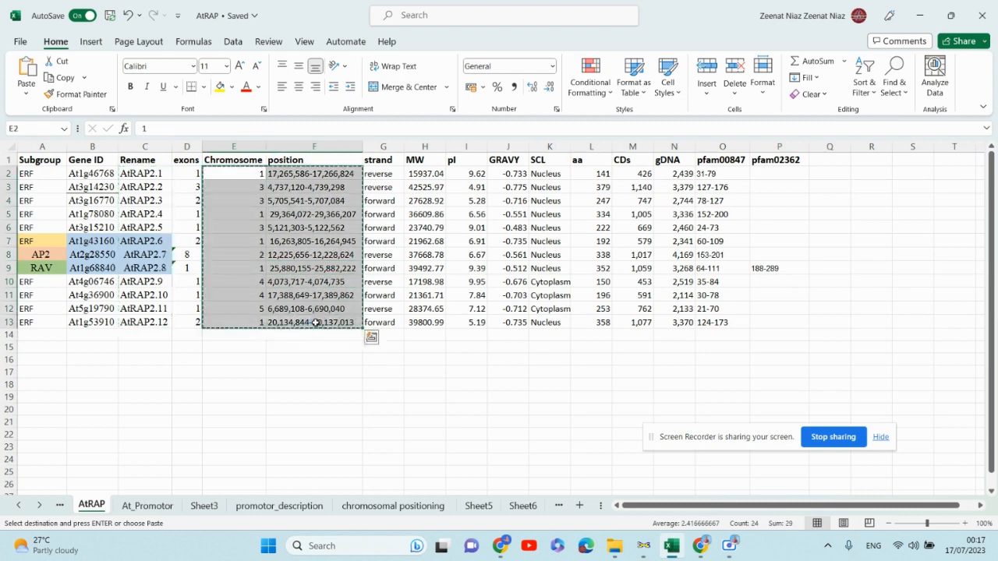
# - Paste the chromosome numbers and positions into cell C1 of Sheet6 and autofit the pasted columns
pyautogui.click(557, 507)
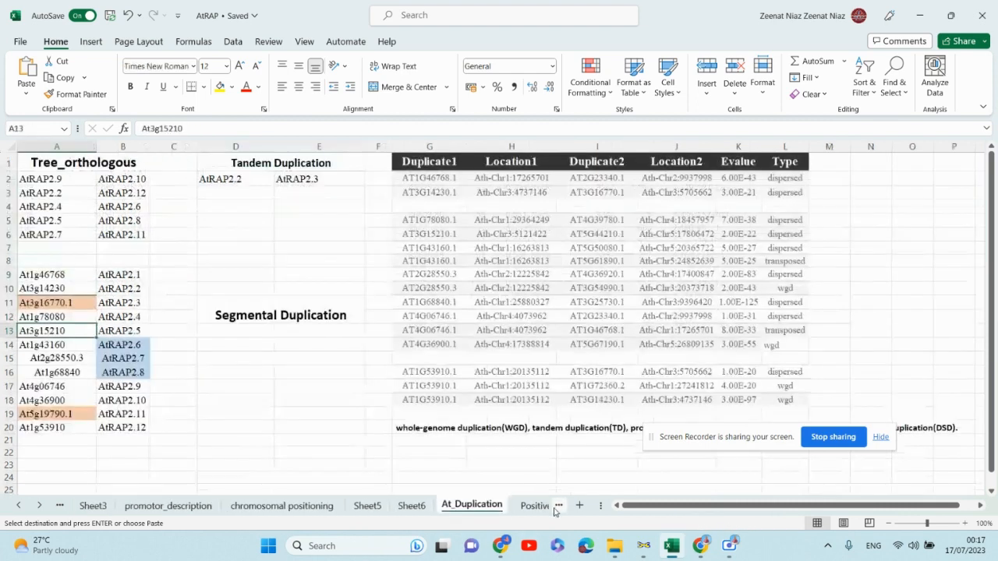
pyautogui.click(411, 506)
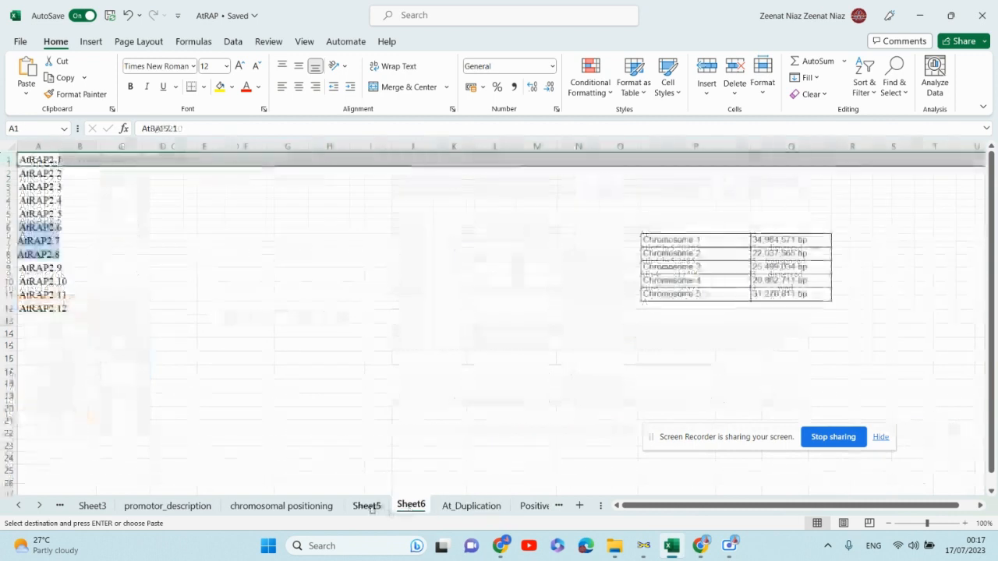
pyautogui.moveTo(788, 506); pyautogui.dragTo(766, 506)
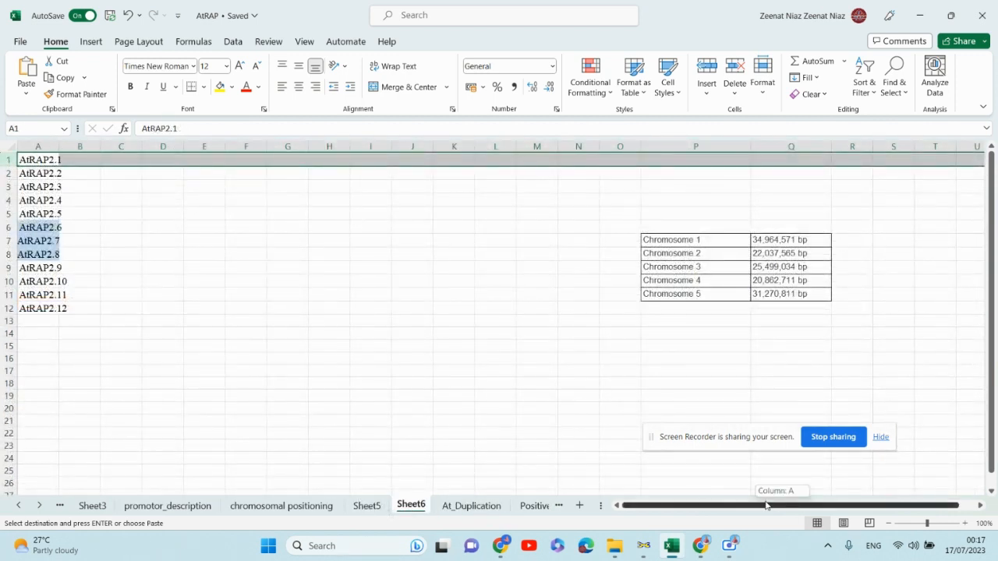
pyautogui.click(194, 227)
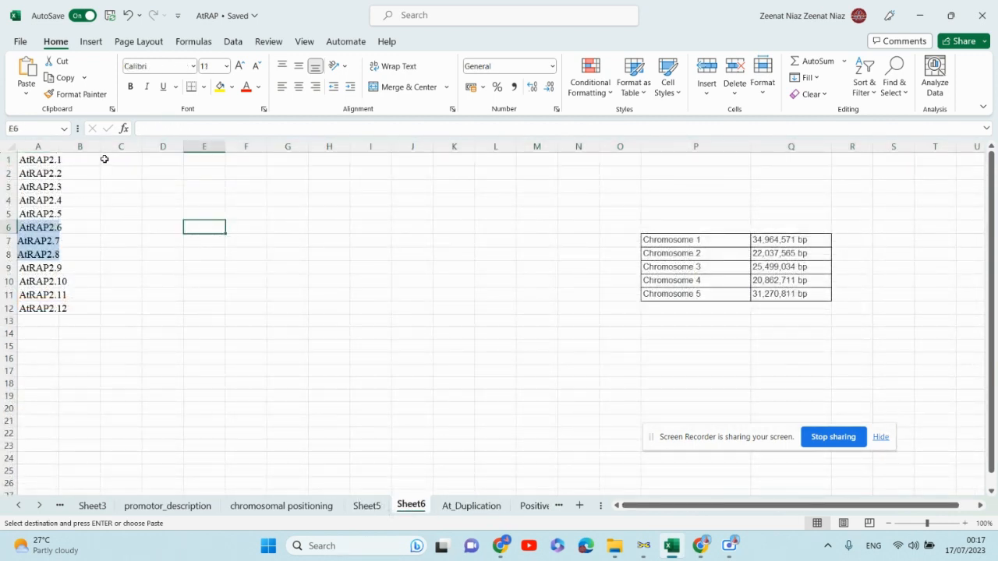
pyautogui.moveTo(105, 160)
pyautogui.mouseDown()
pyautogui.moveTo(185, 200)
pyautogui.moveTo(183, 276)
pyautogui.moveTo(148, 316)
pyautogui.mouseUp()
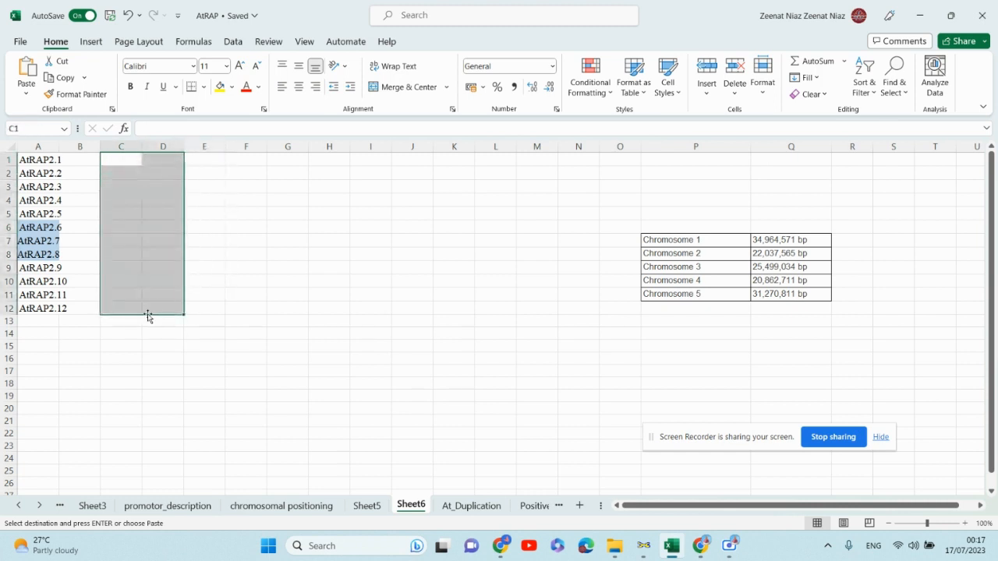
pyautogui.hotkey('ctrl', 'v')
pyautogui.doubleClick(141, 146)
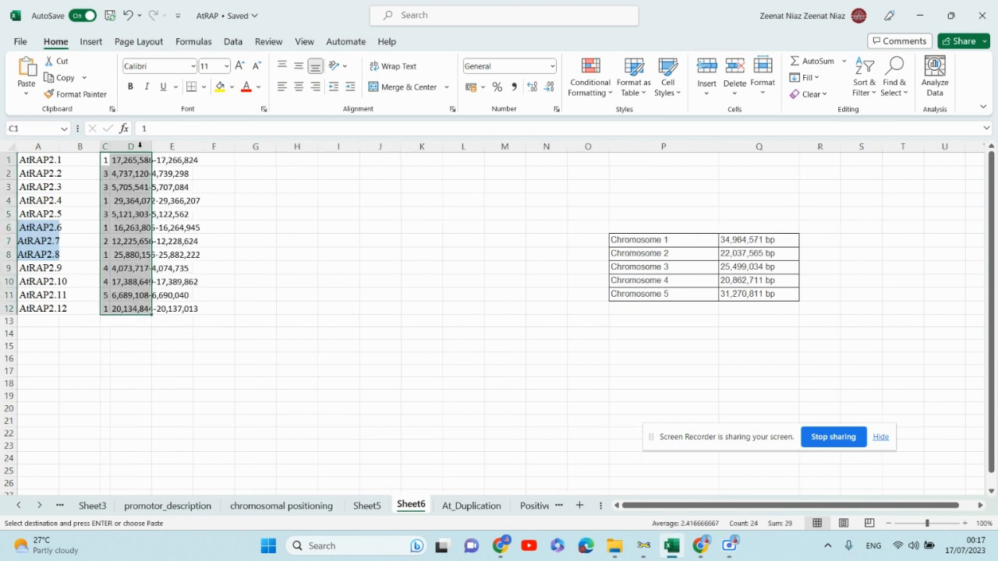
pyautogui.doubleClick(152, 146)
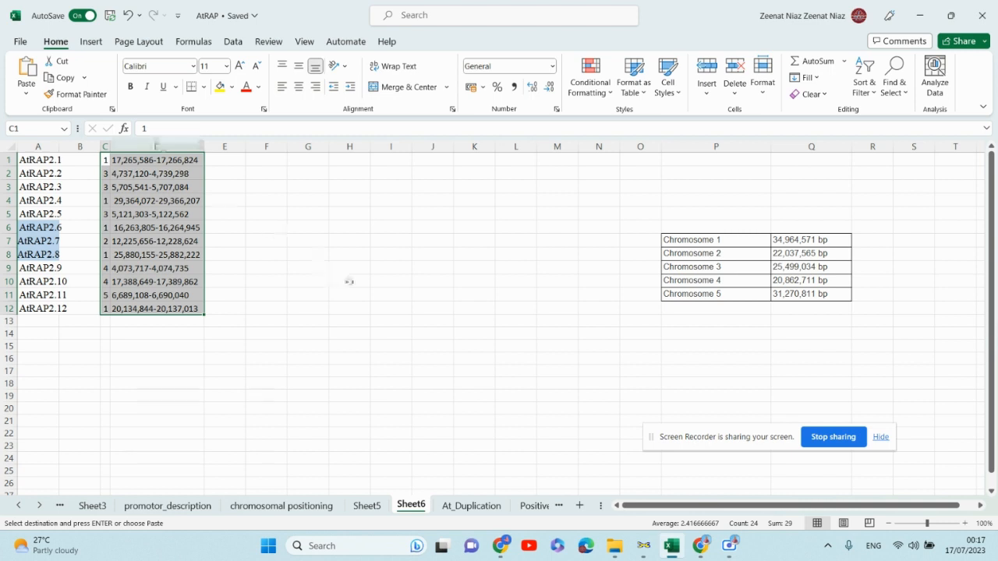
# - Edit the first three position cells to keep only their start coordinates
pyautogui.click(390, 294)
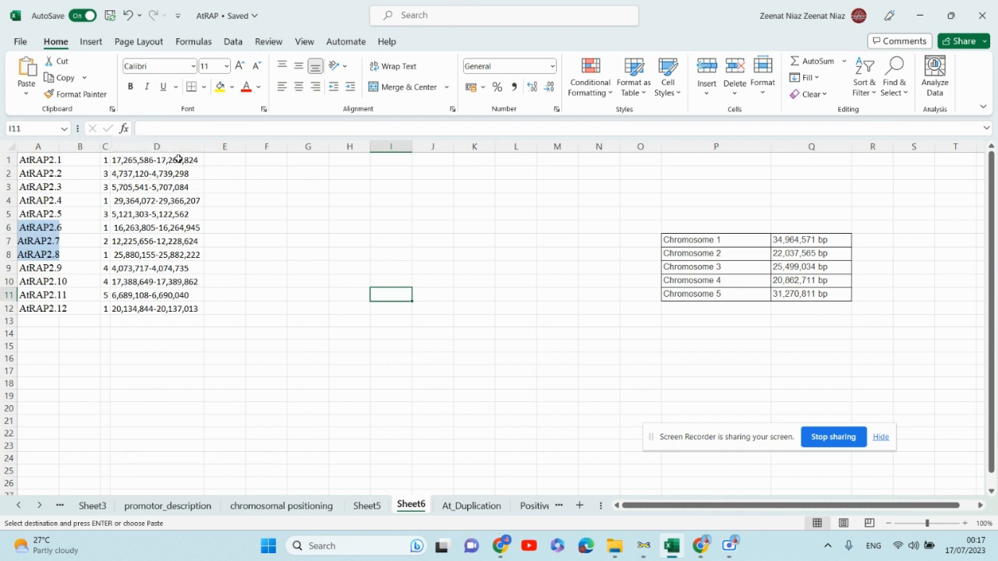
pyautogui.doubleClick(180, 159)
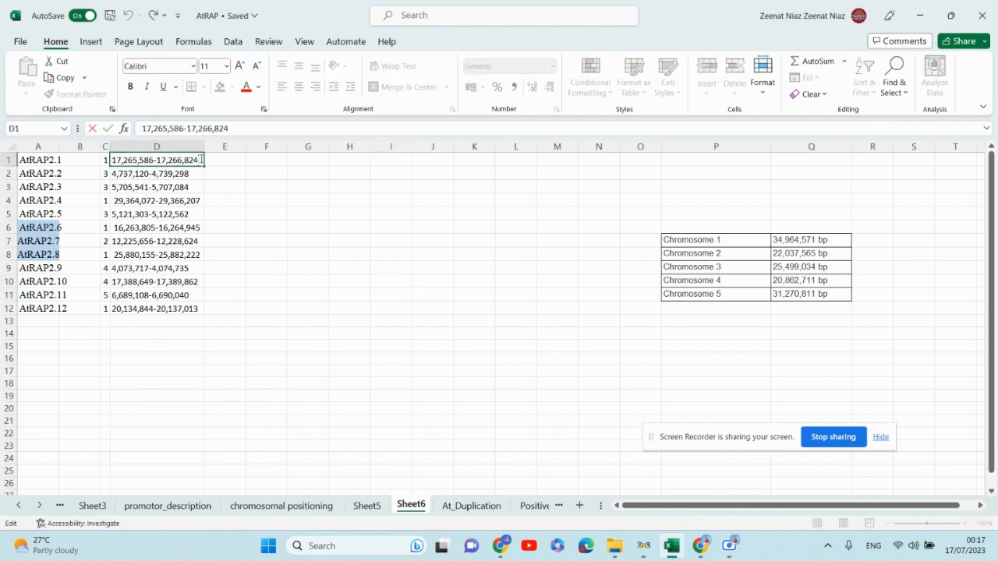
pyautogui.press('BackSpace')
pyautogui.press('BackSpace')
pyautogui.press('BackSpace')
pyautogui.press('BackSpace')
pyautogui.press('BackSpace')
pyautogui.press('BackSpace')
pyautogui.press('BackSpace')
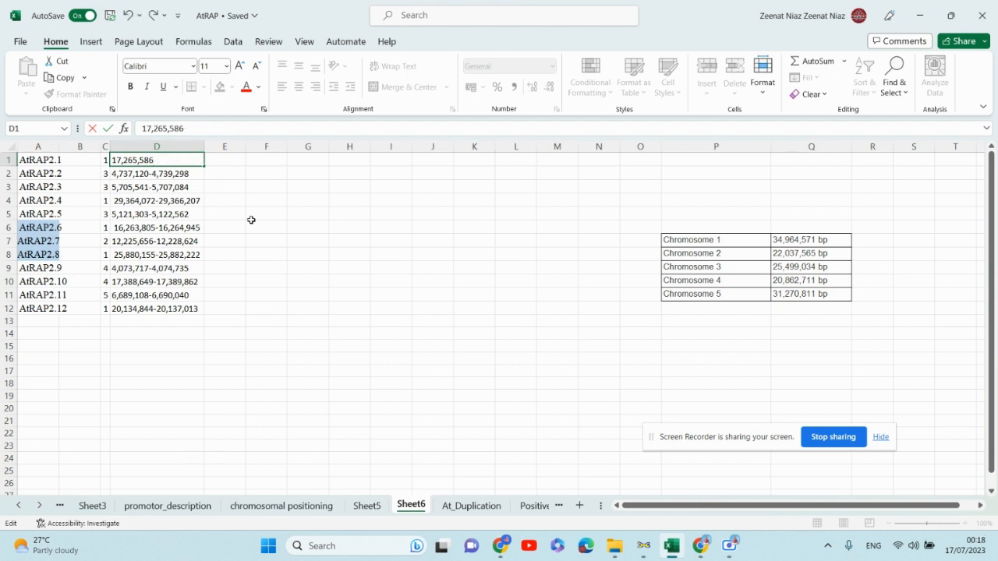
pyautogui.doubleClick(190, 173)
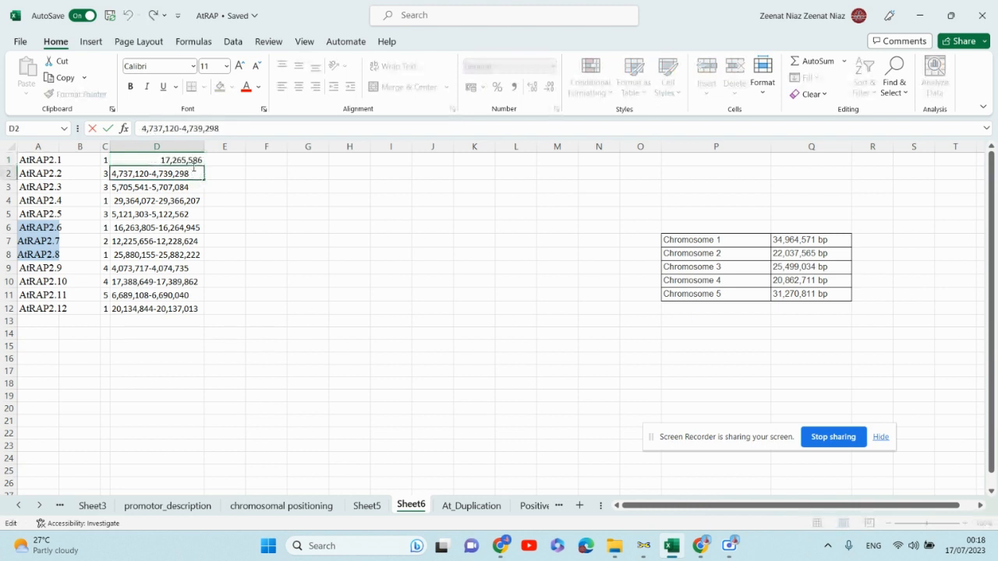
pyautogui.press('BackSpace')
pyautogui.press('BackSpace')
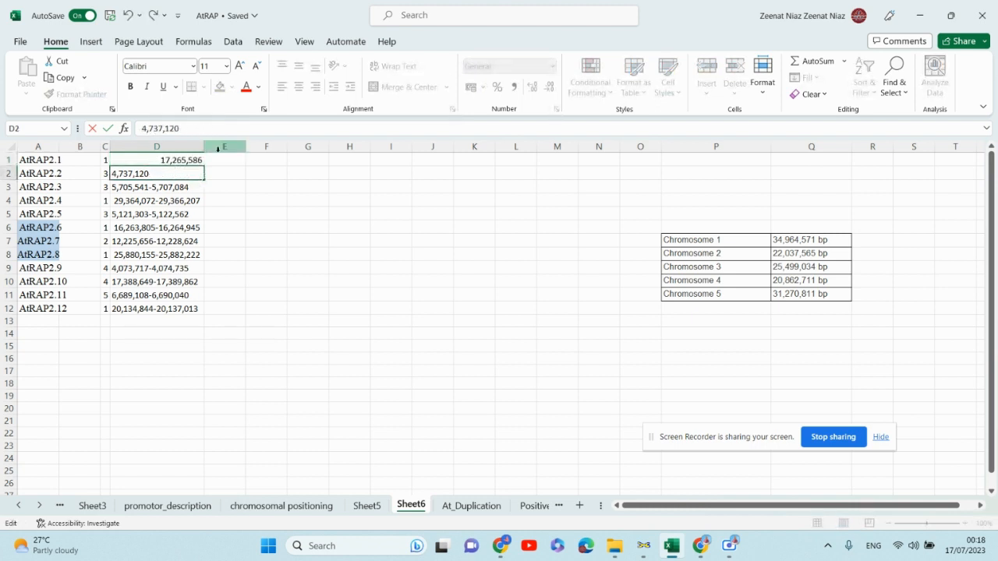
pyautogui.doubleClick(195, 188)
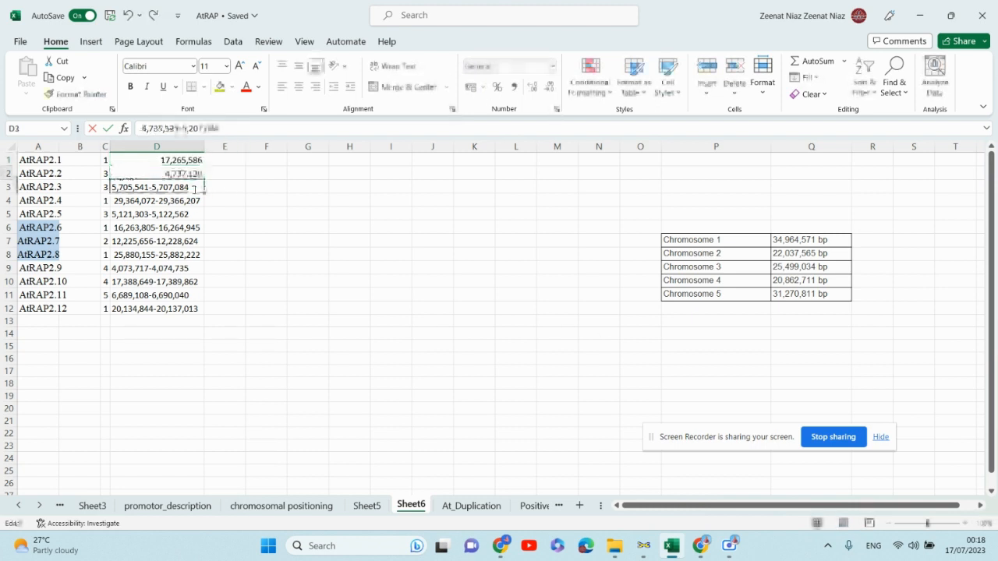
pyautogui.press('BackSpace')
pyautogui.press('BackSpace')
pyautogui.press('BackSpace')
pyautogui.press('BackSpace')
pyautogui.press('BackSpace')
pyautogui.press('BackSpace')
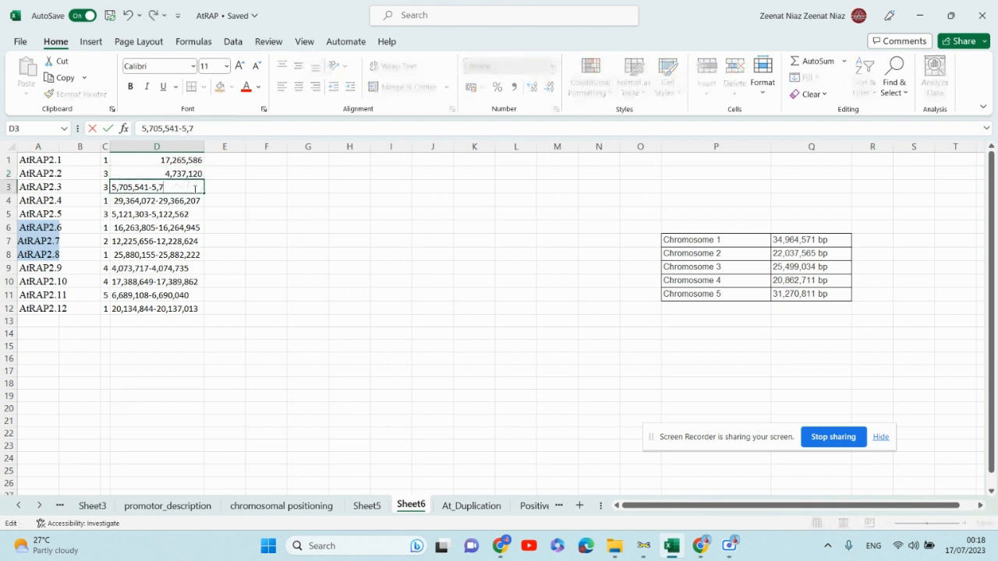
pyautogui.click(361, 295)
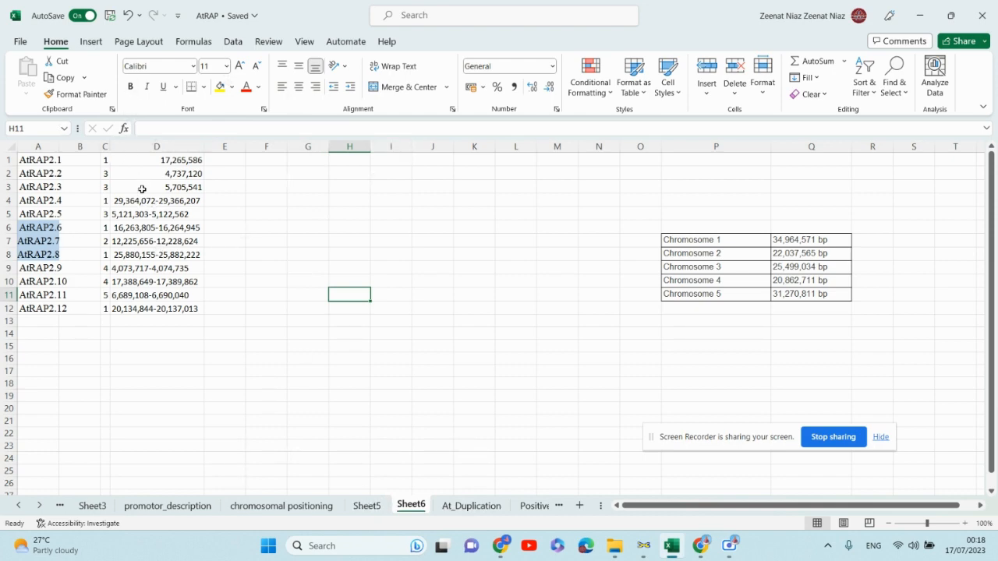
# - Copy the Start coordinate column for all twelve genes from the chromosomal positioning sheet
pyautogui.click(364, 507)
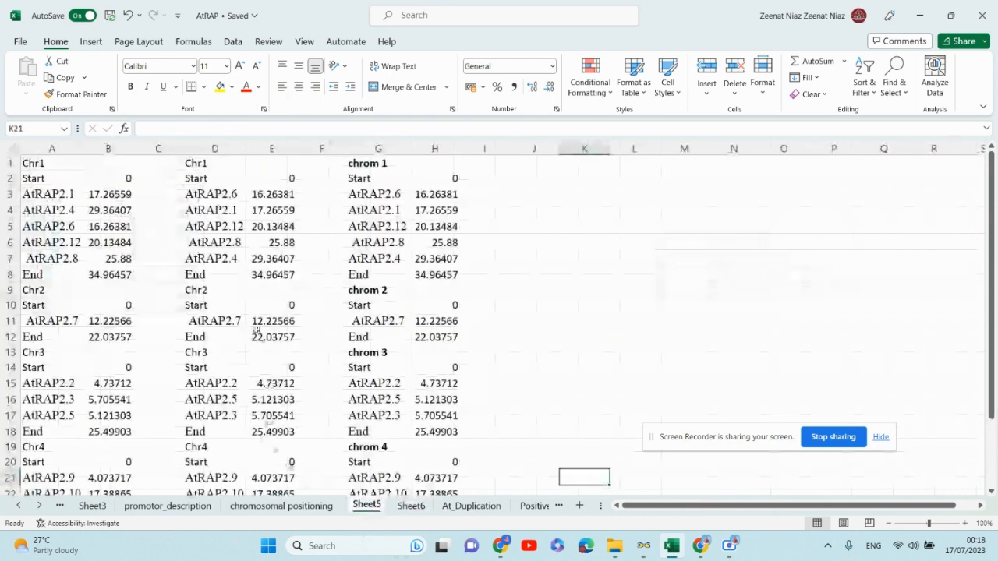
pyautogui.click(281, 506)
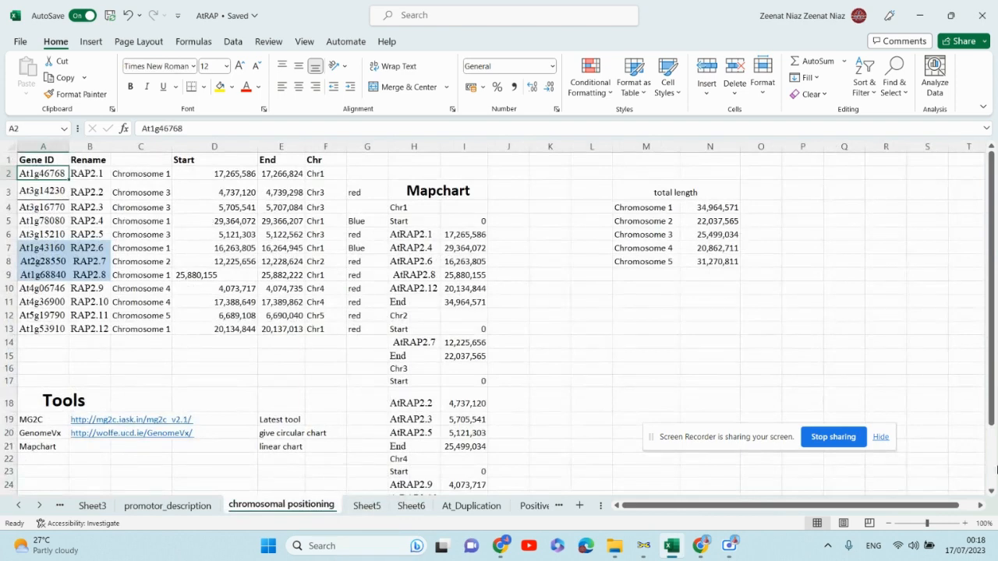
pyautogui.moveTo(213, 182); pyautogui.dragTo(247, 329)
pyautogui.hotkey('ctrl', 'c')
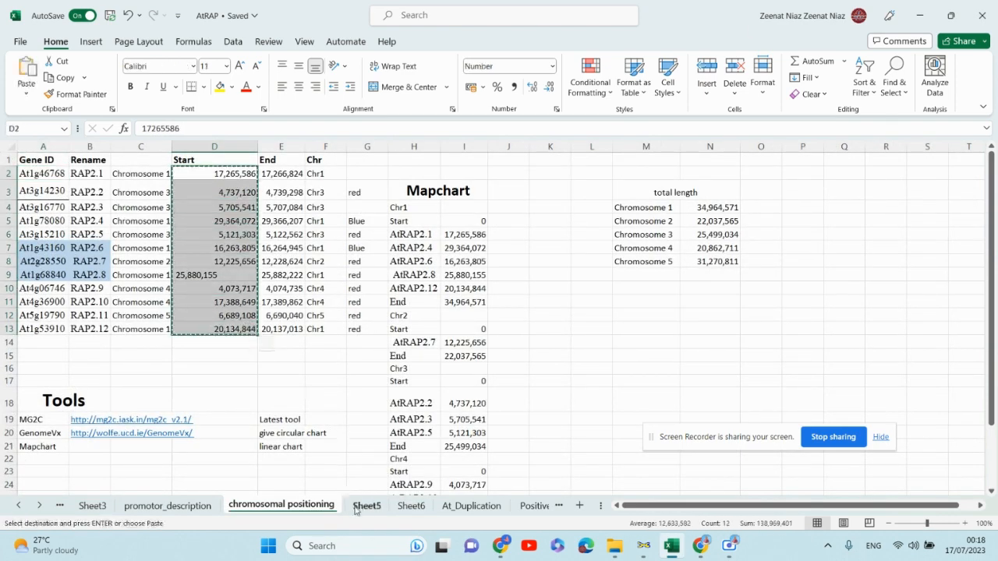
# - Paste the start coordinates over D1:D12 of Sheet6 as values and number formats
pyautogui.click(368, 506)
pyautogui.click(411, 506)
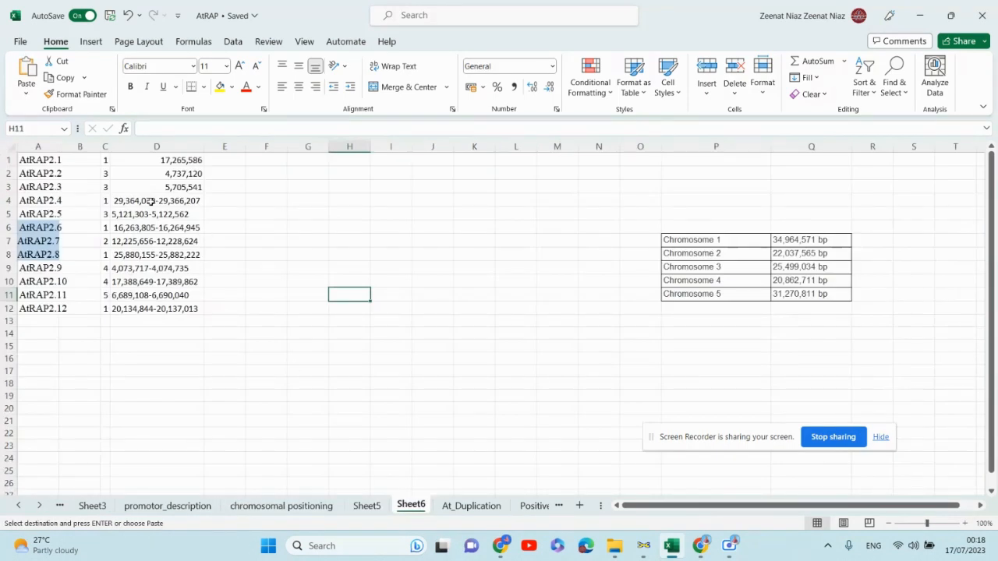
pyautogui.moveTo(173, 160); pyautogui.dragTo(211, 323)
pyautogui.rightClick(163, 308)
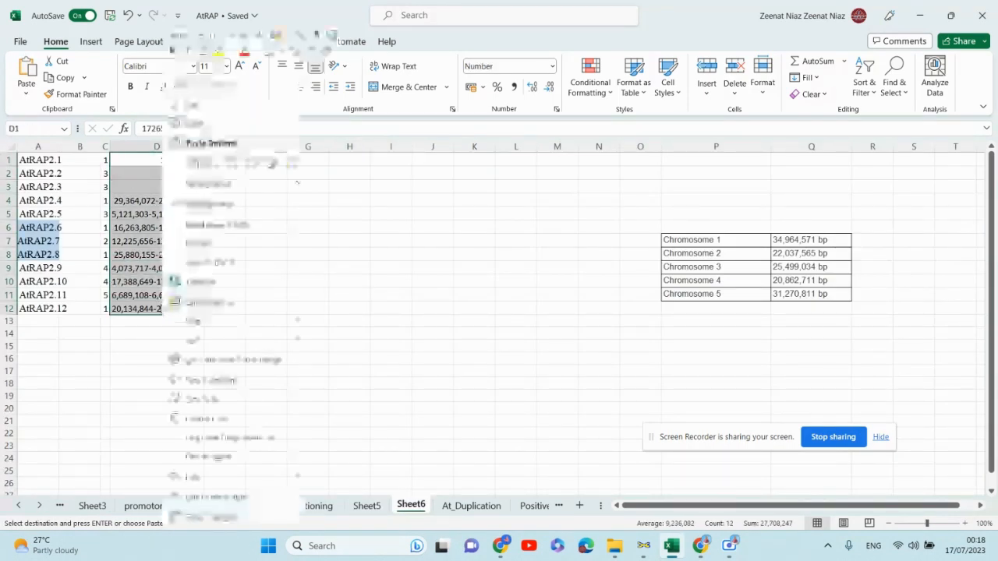
pyautogui.click(209, 184)
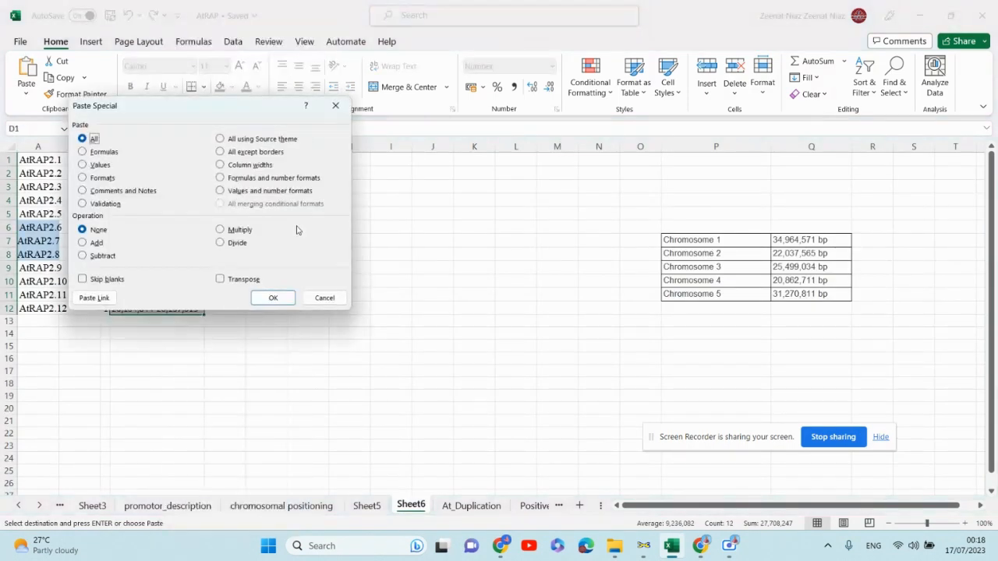
pyautogui.click(221, 193)
pyautogui.click(273, 297)
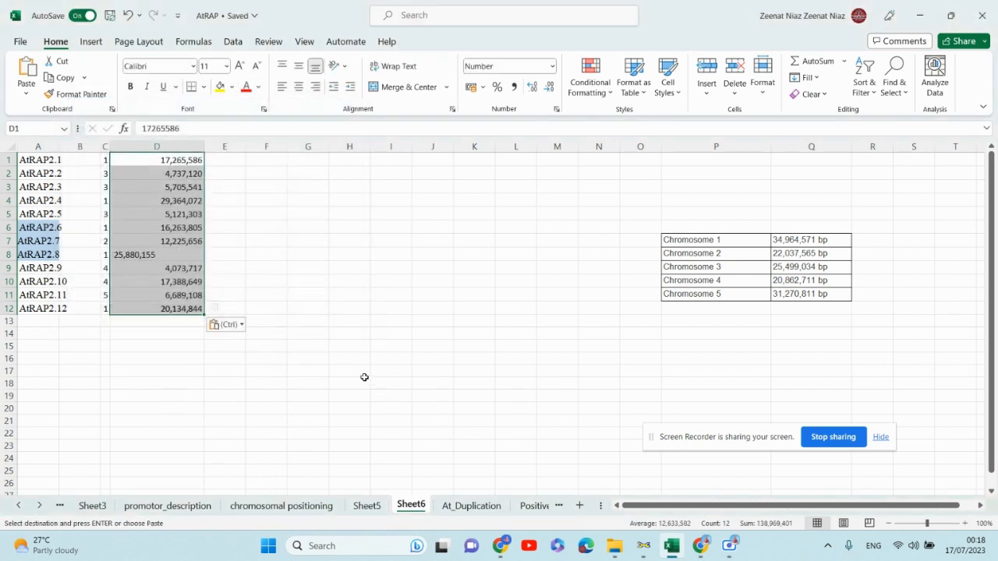
pyautogui.click(312, 346)
# - Widen the chromosome number and start position columns on Sheet6
pyautogui.moveTo(110, 146); pyautogui.dragTo(156, 147)
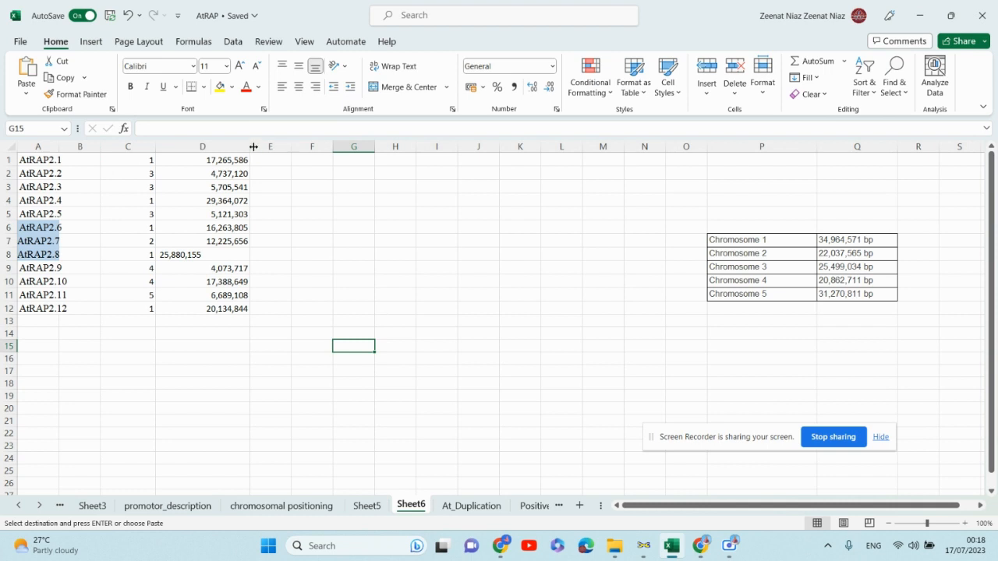
pyautogui.moveTo(253, 147); pyautogui.dragTo(276, 147)
pyautogui.click(412, 215)
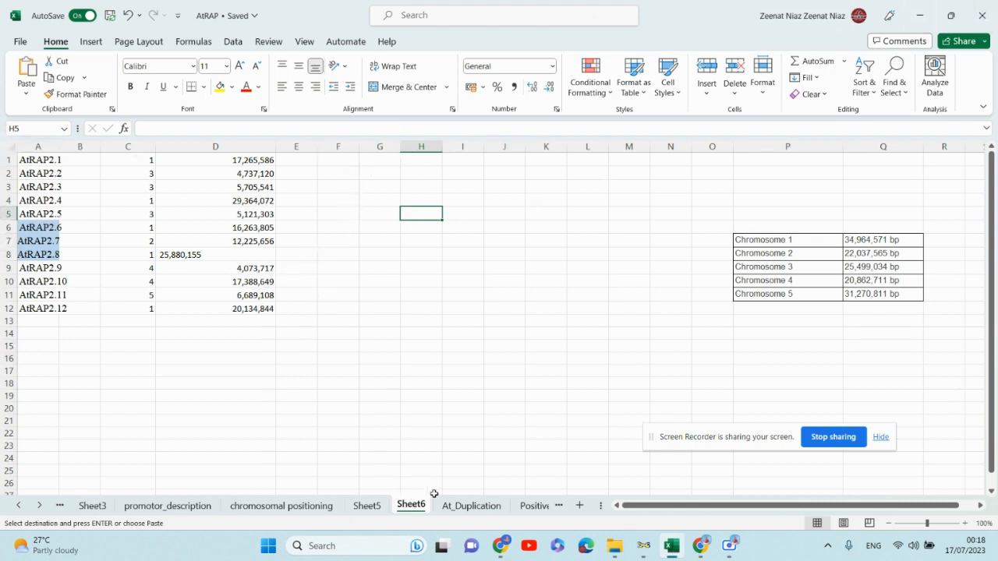
# - Copy the chrom 1 label from Sheet5 into cell H1 of Sheet6
pyautogui.click(471, 506)
pyautogui.click(367, 506)
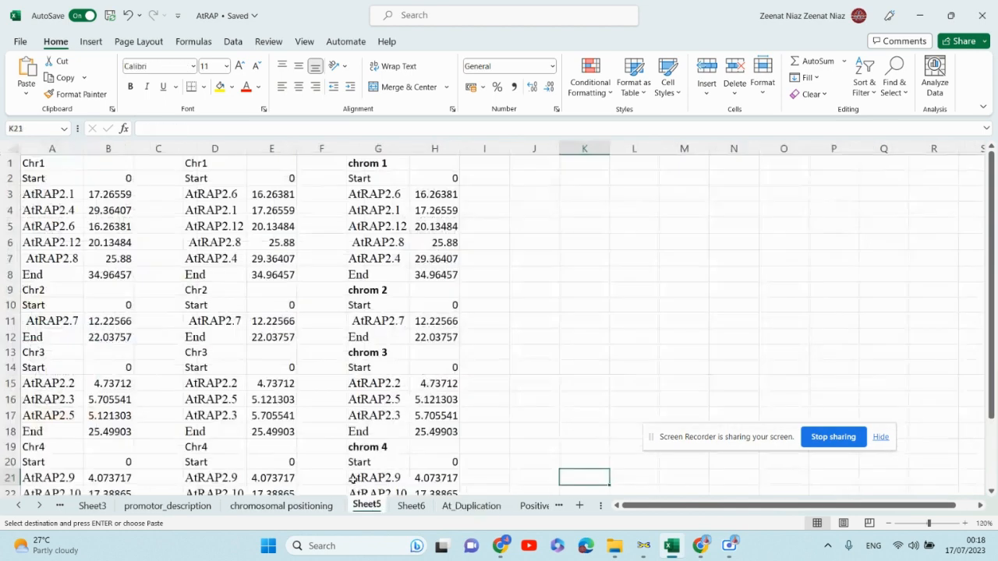
pyautogui.click(374, 167)
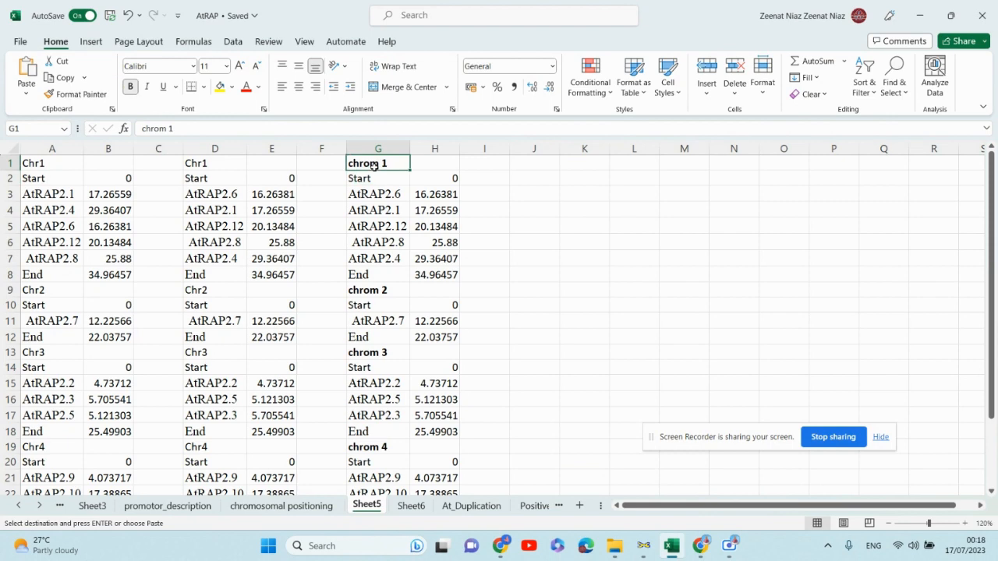
pyautogui.hotkey('ctrl', 'c')
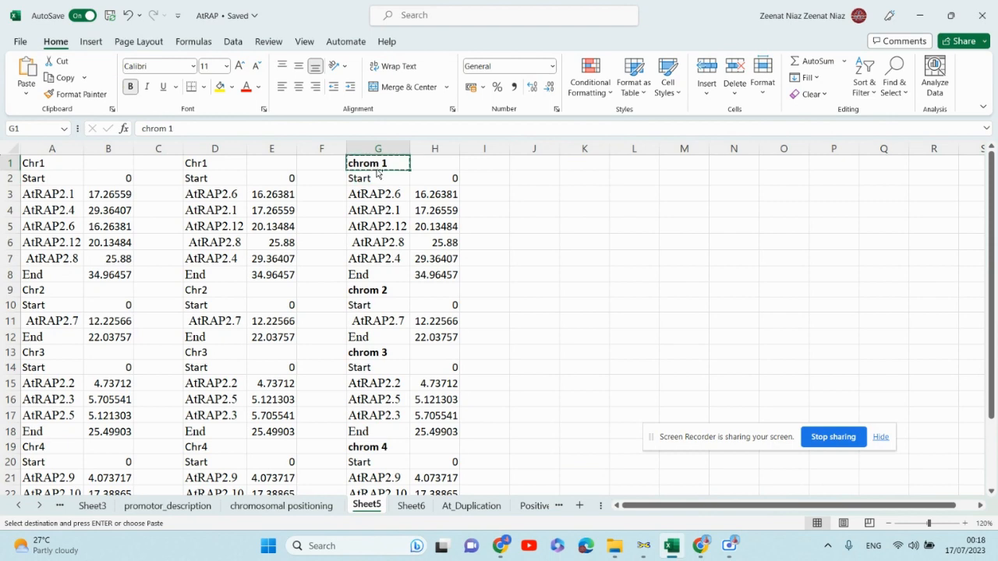
pyautogui.click(412, 505)
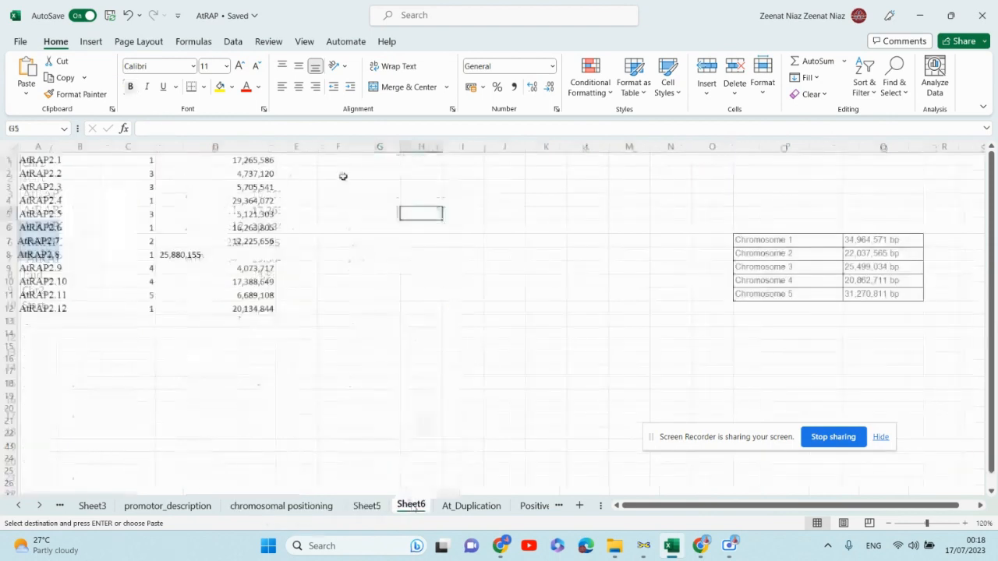
pyautogui.click(419, 162)
pyautogui.hotkey('ctrl', 'v')
# - Enter start in cell H2 below the chromosome label
pyautogui.click(422, 173)
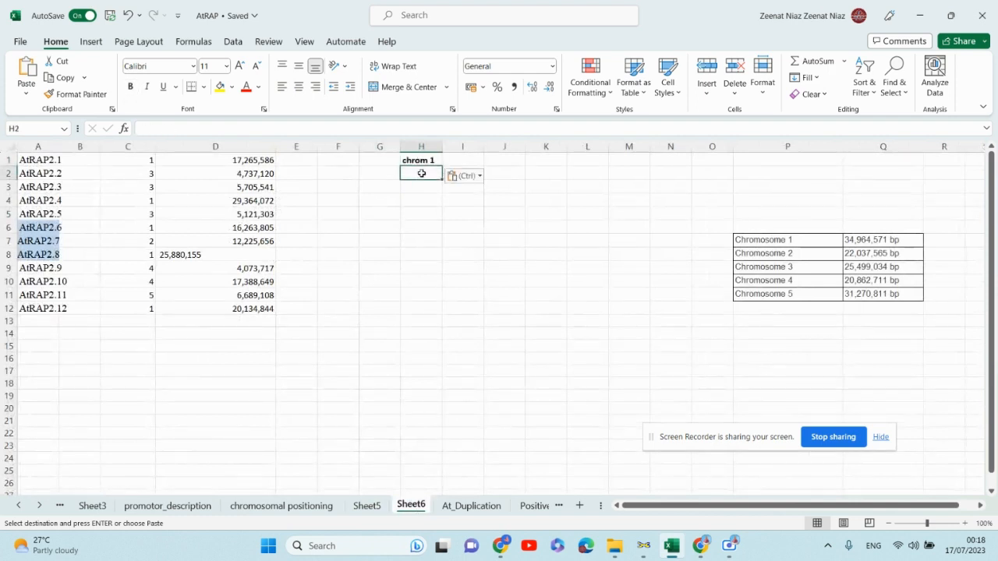
pyautogui.write('star')
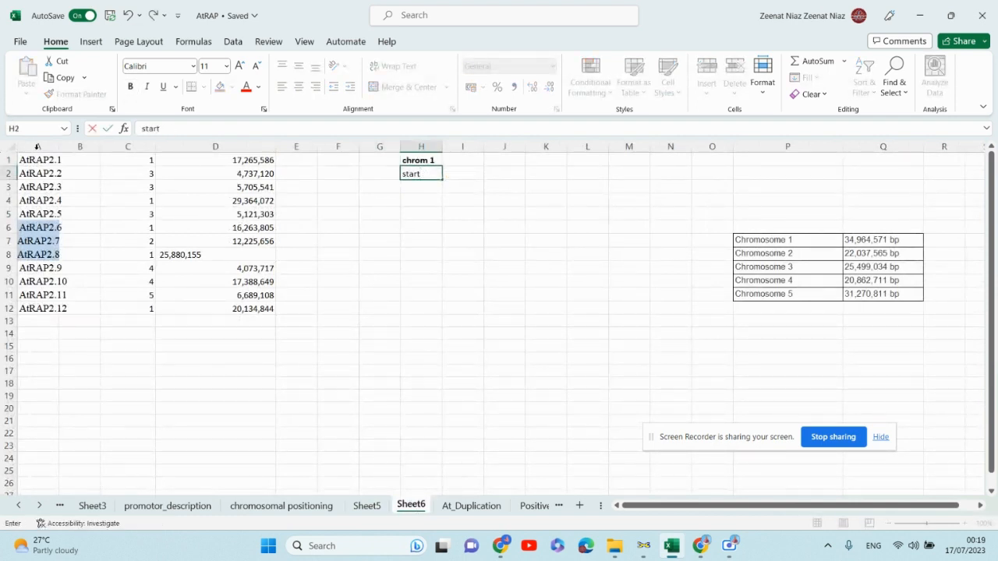
pyautogui.write('t')
pyautogui.moveTo(33, 160); pyautogui.dragTo(184, 159)
pyautogui.hotkey('ctrl', 'c')
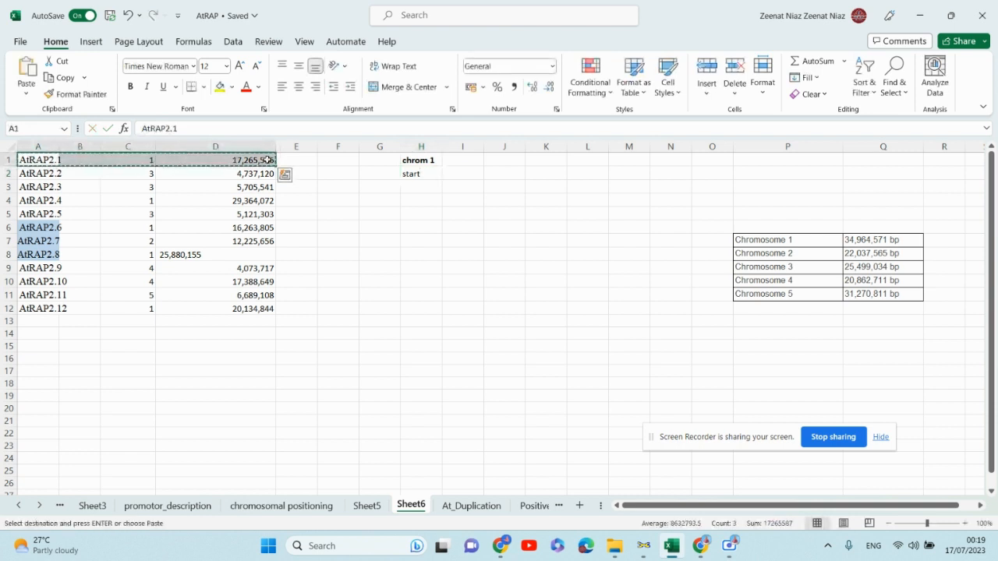
pyautogui.moveTo(420, 185); pyautogui.dragTo(491, 183)
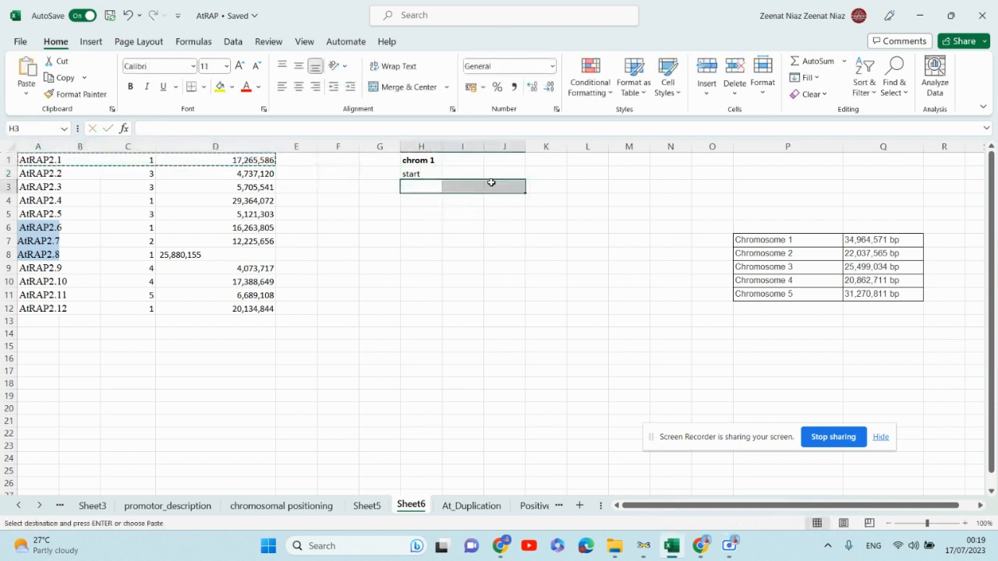
pyautogui.hotkey('ctrl', 'v')
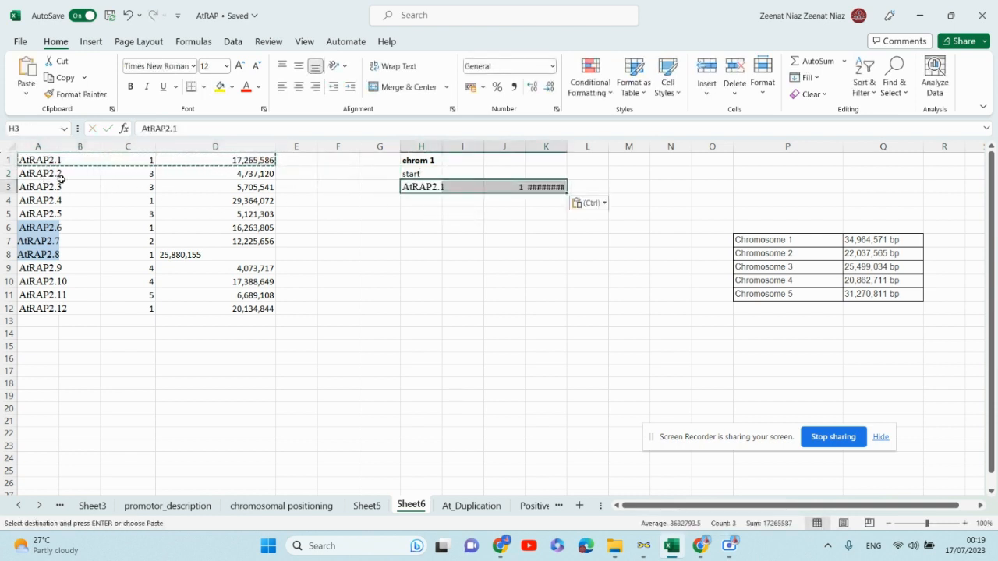
pyautogui.hotkey('ctrl', 'z')
# - Fill the AtRAP2.1 row with a light orange background colour
pyautogui.moveTo(23, 159); pyautogui.dragTo(203, 157)
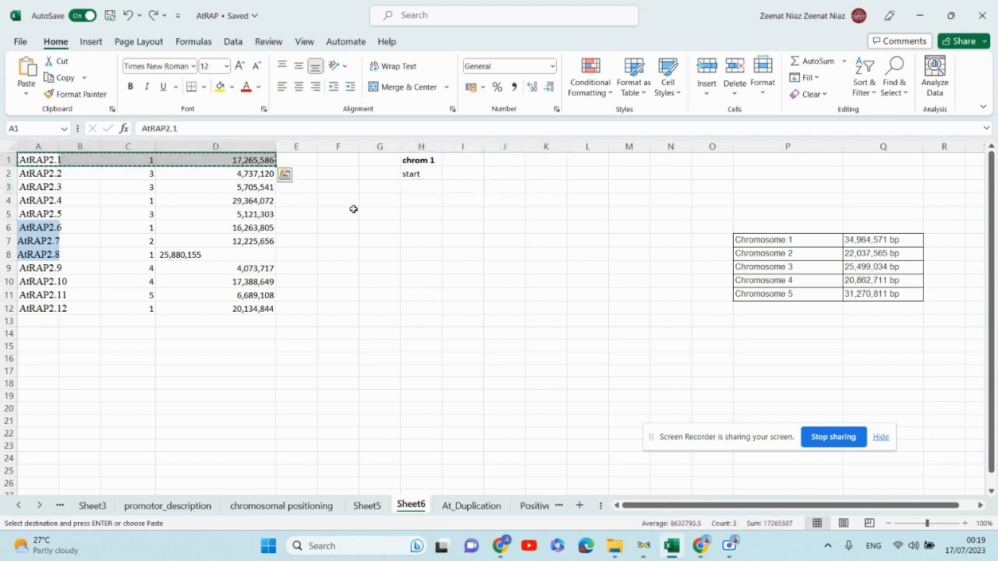
pyautogui.doubleClick(326, 209)
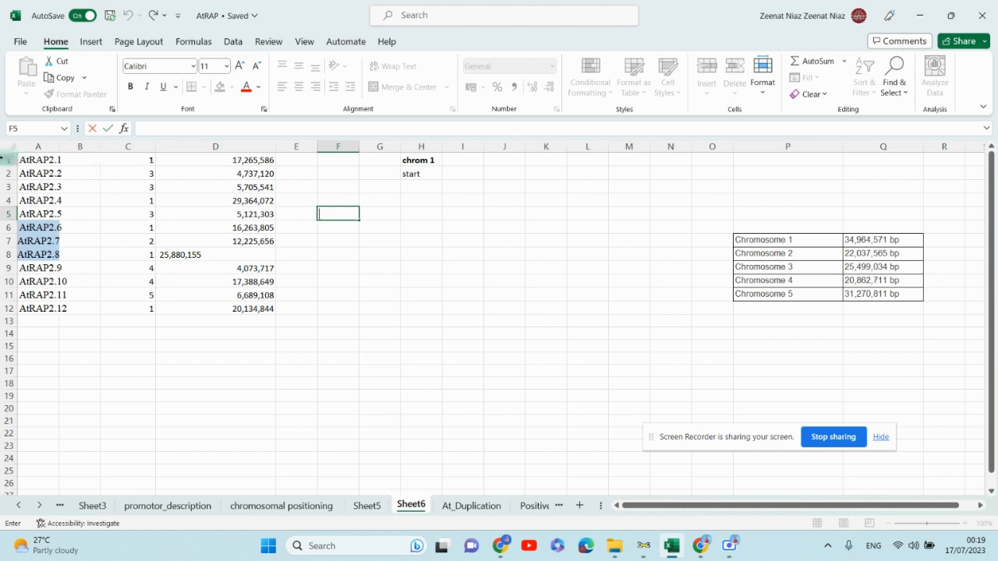
pyautogui.moveTo(40, 159); pyautogui.dragTo(240, 158)
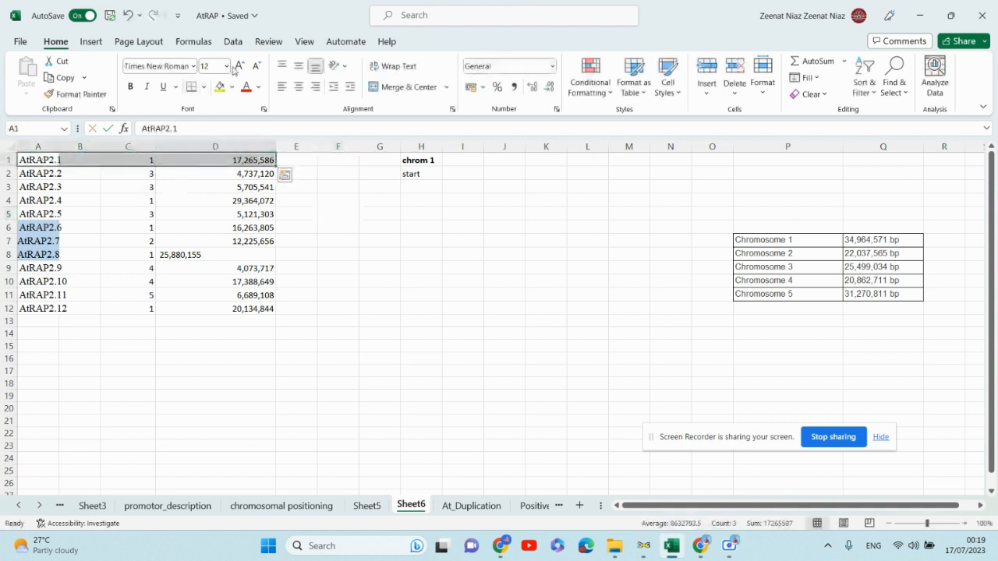
pyautogui.click(232, 87)
pyautogui.click(270, 143)
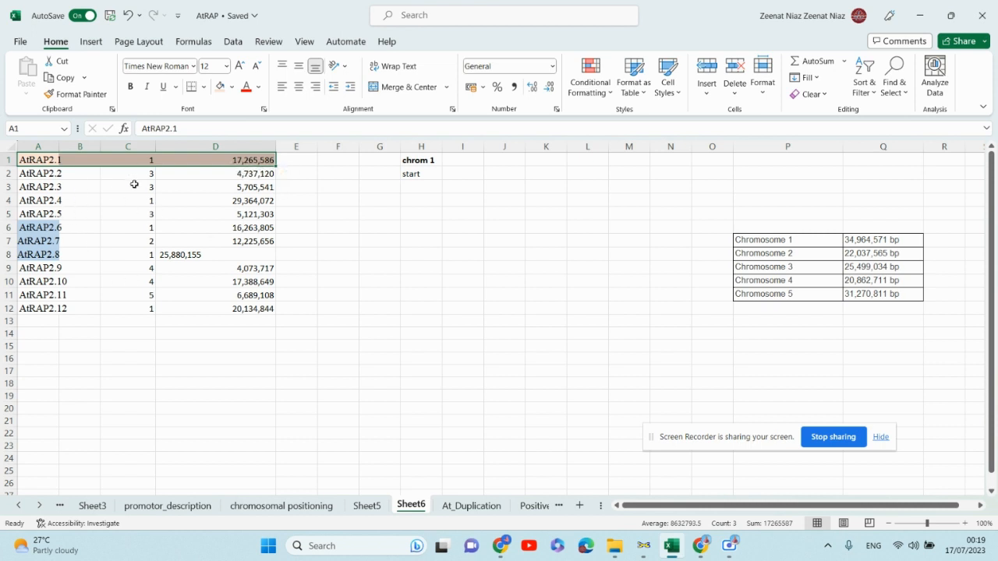
# - Apply the same light orange fill to the AtRAP2.4, AtRAP2.6, AtRAP2.8 and AtRAP2.12 rows
pyautogui.click(9, 201)
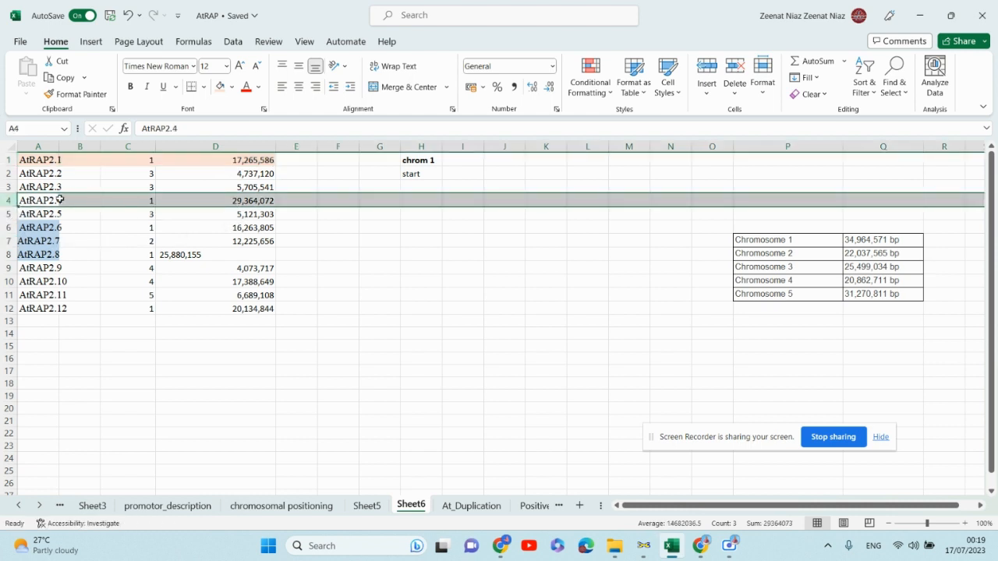
pyautogui.moveTo(47, 200); pyautogui.dragTo(197, 203)
pyautogui.click(220, 86)
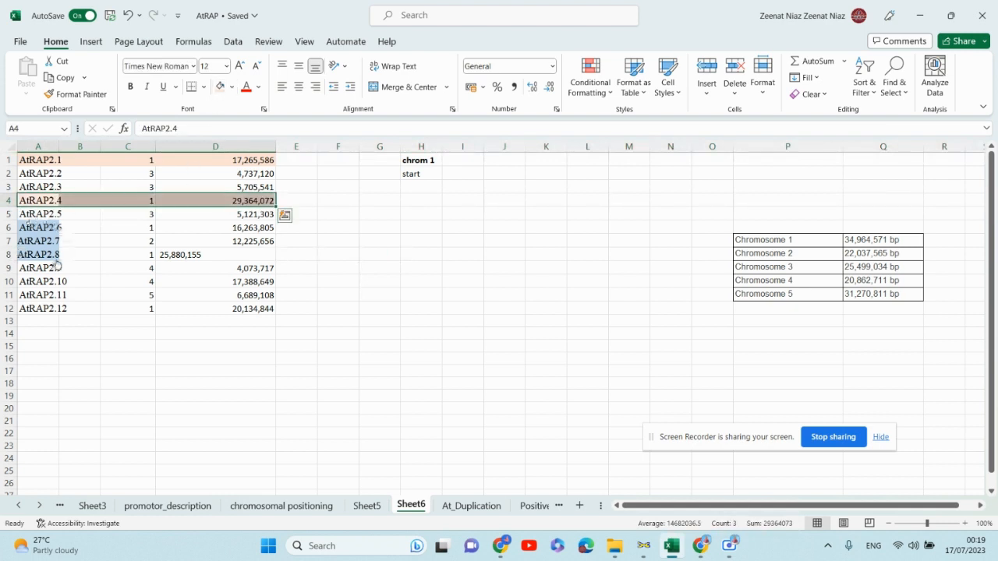
pyautogui.moveTo(39, 227); pyautogui.dragTo(205, 229)
pyautogui.click(220, 87)
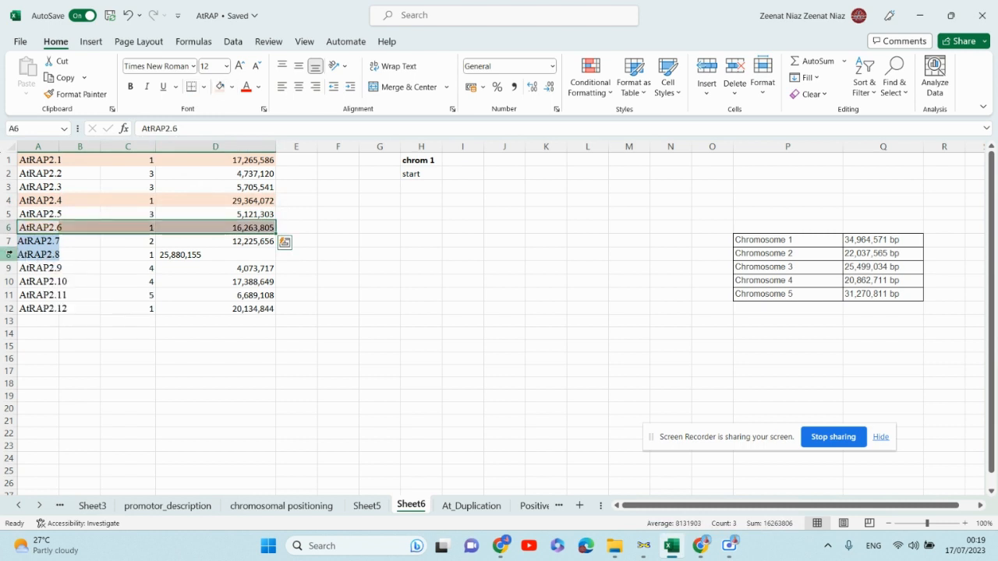
pyautogui.moveTo(174, 254); pyautogui.dragTo(31, 254)
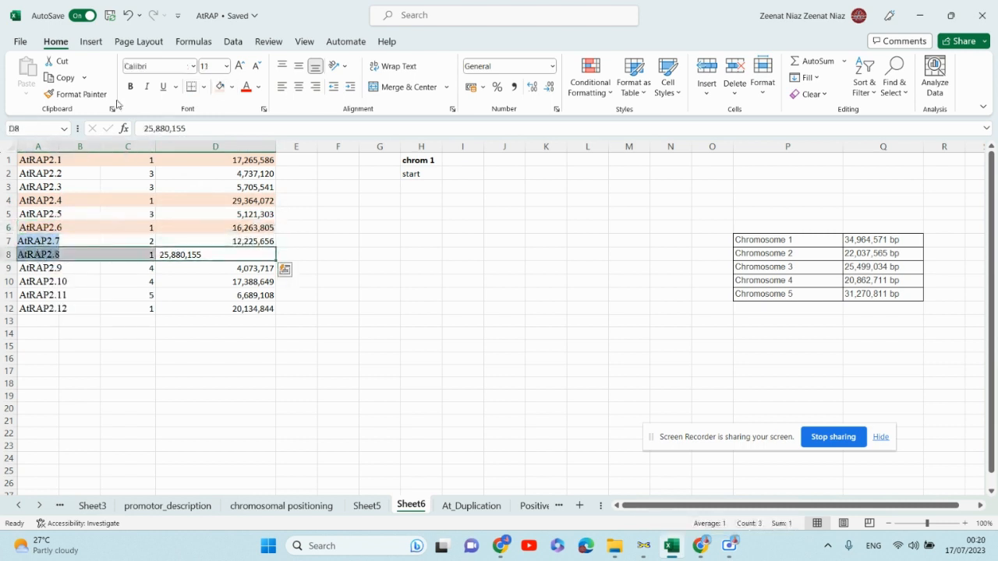
pyautogui.click(220, 86)
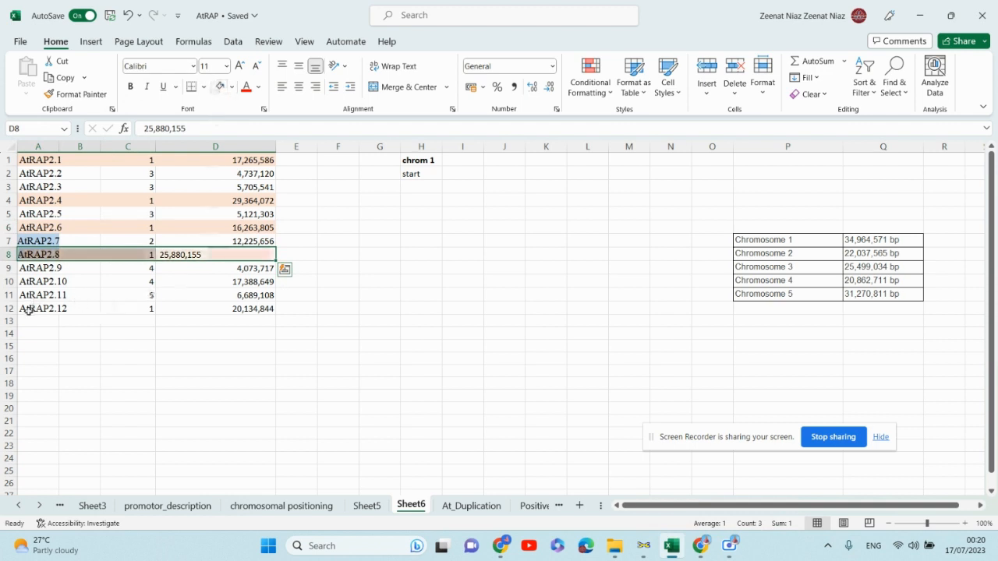
pyautogui.moveTo(32, 308); pyautogui.dragTo(216, 308)
pyautogui.click(220, 87)
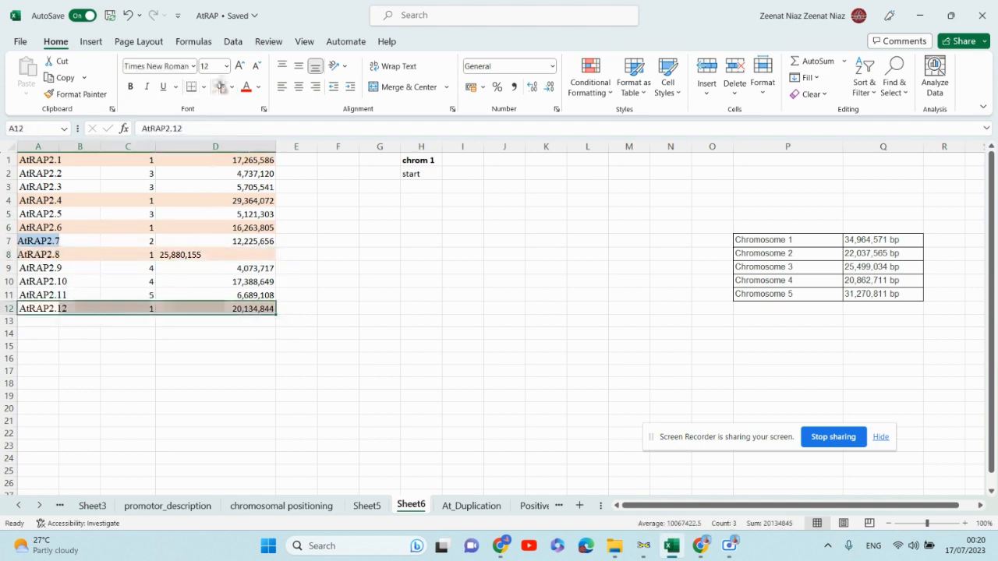
pyautogui.click(368, 334)
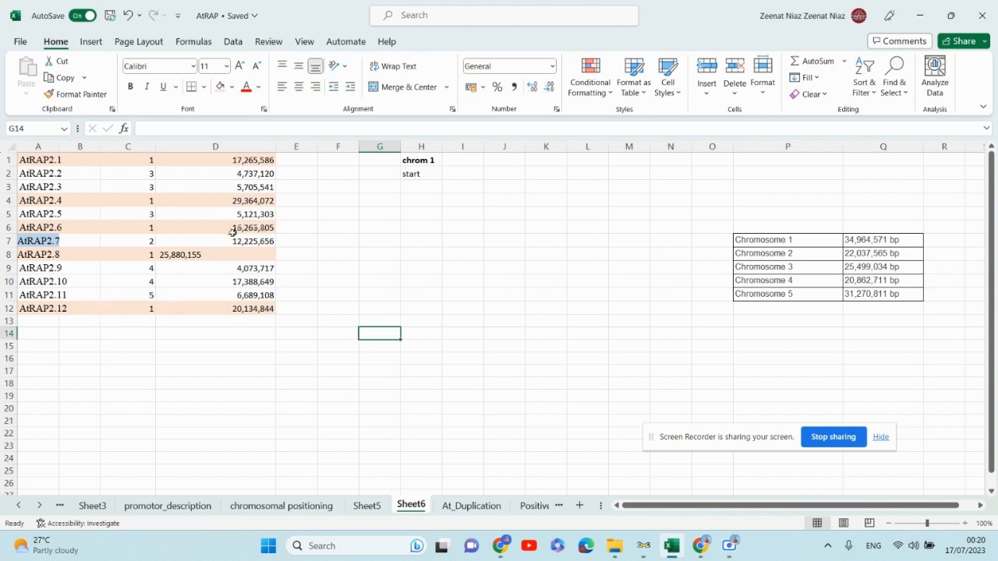
# - Copy the AtRAP2.6 row into H3 below start and autofit the position column
pyautogui.moveTo(51, 225); pyautogui.dragTo(213, 227)
pyautogui.hotkey('ctrl', 'c')
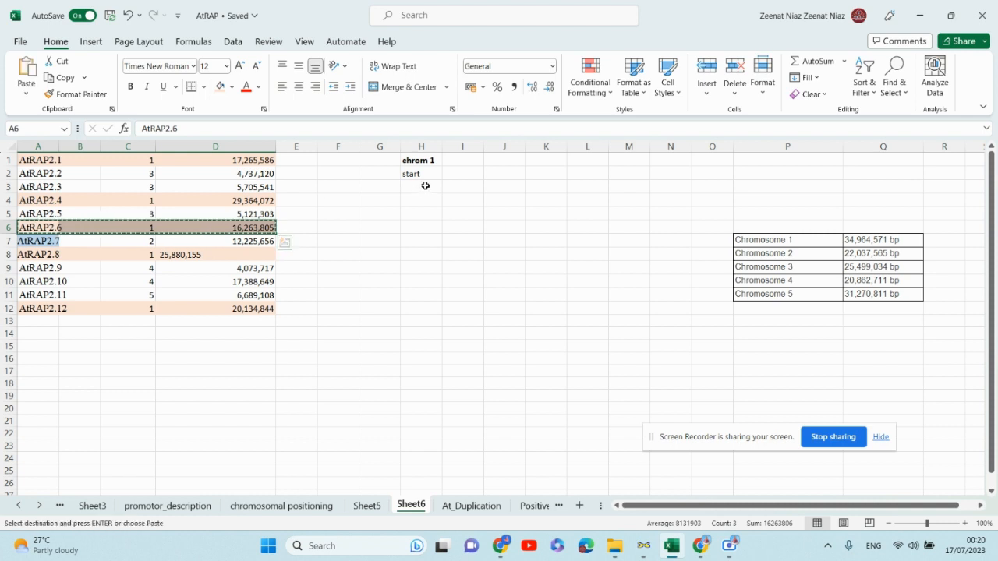
pyautogui.moveTo(425, 187); pyautogui.dragTo(507, 187)
pyautogui.hotkey('ctrl', 'v')
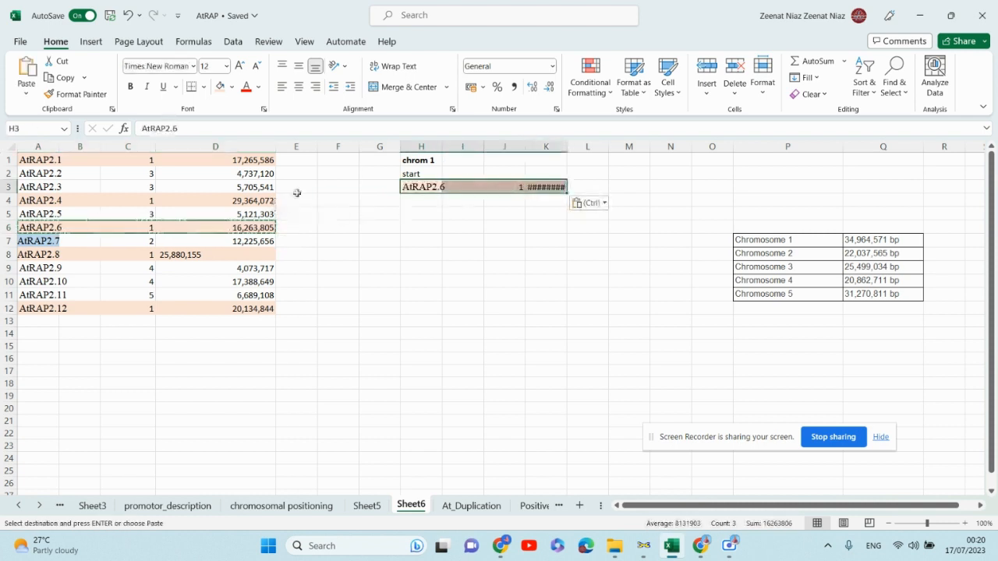
pyautogui.doubleClick(566, 146)
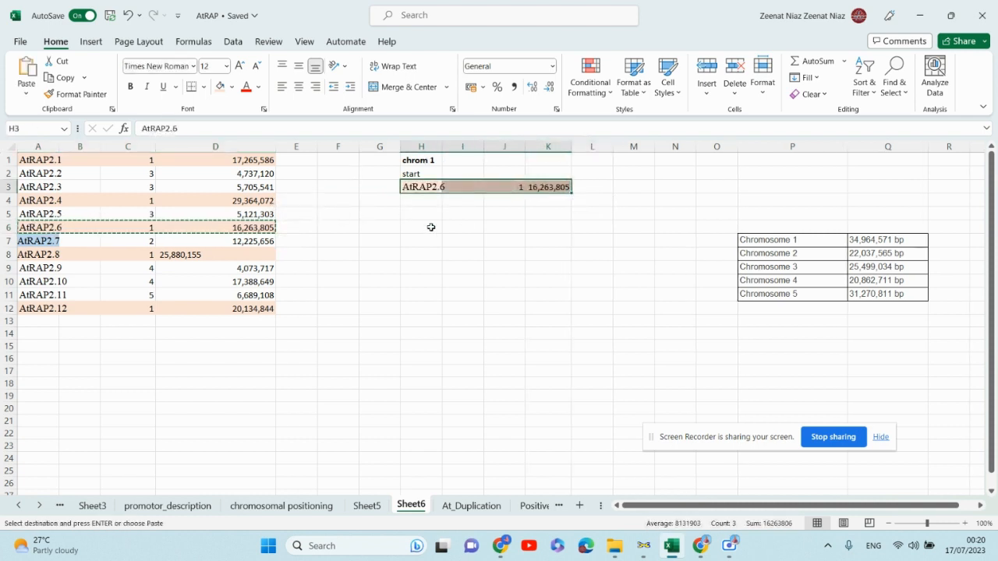
pyautogui.click(554, 266)
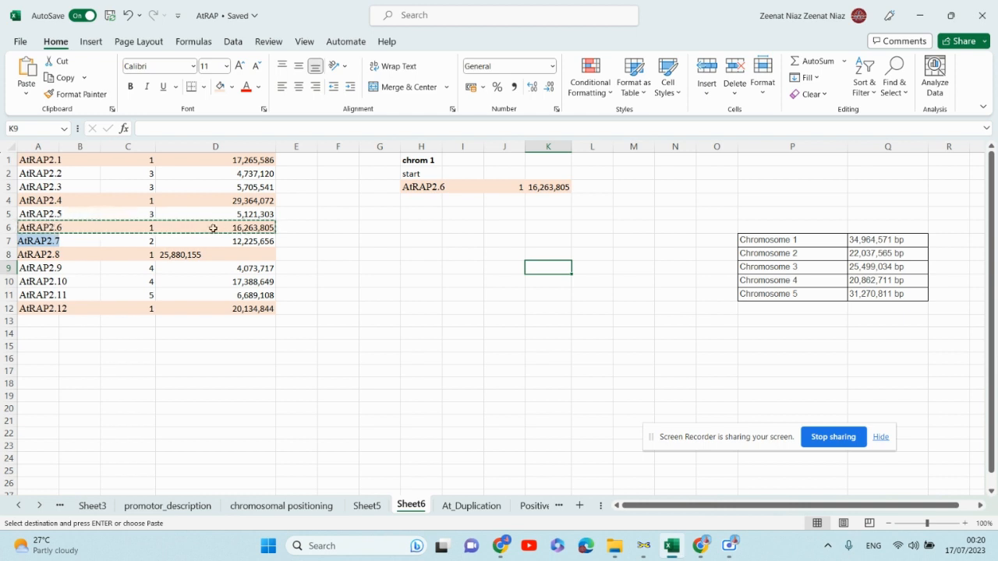
# - Copy the AtRAP2.1 and AtRAP2.12 rows into H4 and H5 of the chromosome 1 list
pyautogui.moveTo(36, 159); pyautogui.dragTo(200, 156)
pyautogui.hotkey('ctrl', 'c')
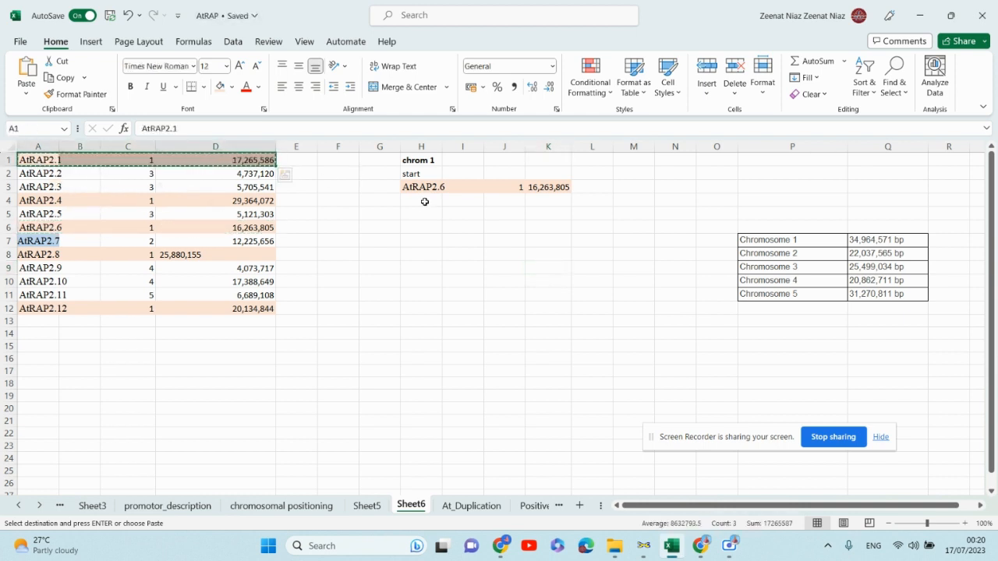
pyautogui.moveTo(423, 200); pyautogui.dragTo(536, 202)
pyautogui.hotkey('ctrl', 'v')
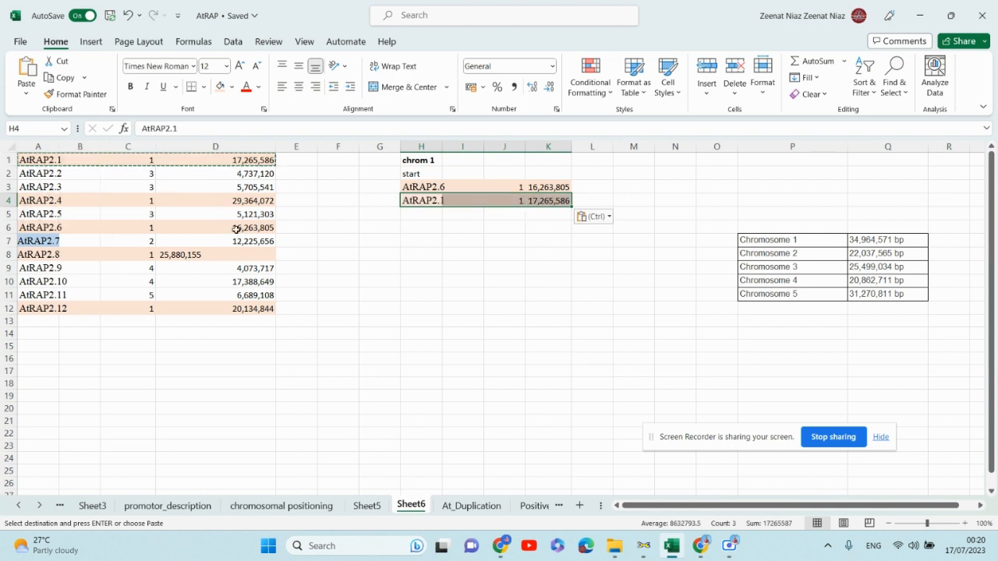
pyautogui.moveTo(34, 309); pyautogui.dragTo(236, 310)
pyautogui.hotkey('ctrl', 'c')
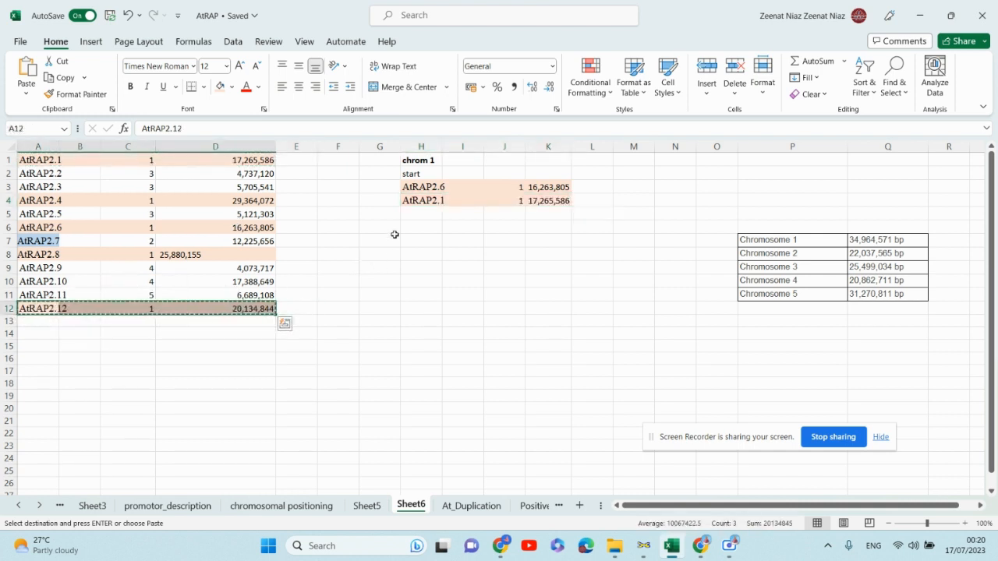
pyautogui.click(431, 218)
pyautogui.moveTo(431, 217); pyautogui.dragTo(538, 222)
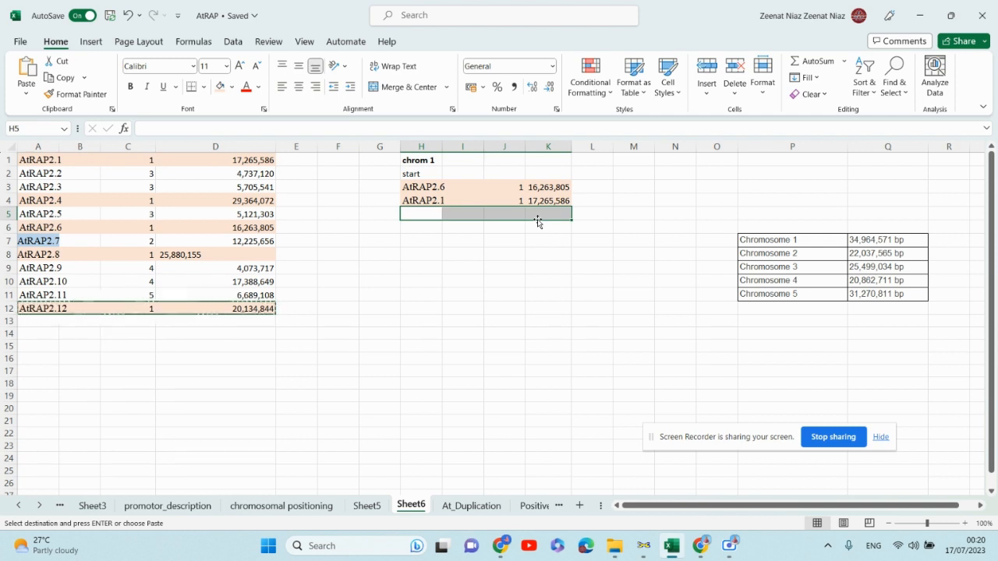
pyautogui.hotkey('ctrl', 'v')
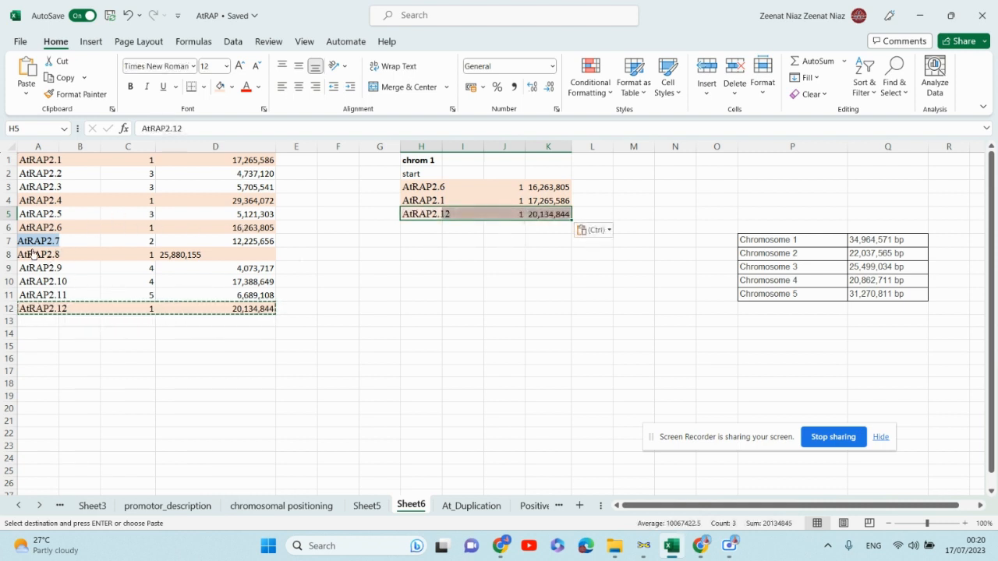
# - Copy the AtRAP2.8 and AtRAP2.4 rows into H6 and H7 of the chromosome 1 list
pyautogui.click(191, 253)
pyautogui.moveTo(156, 255); pyautogui.dragTo(55, 257)
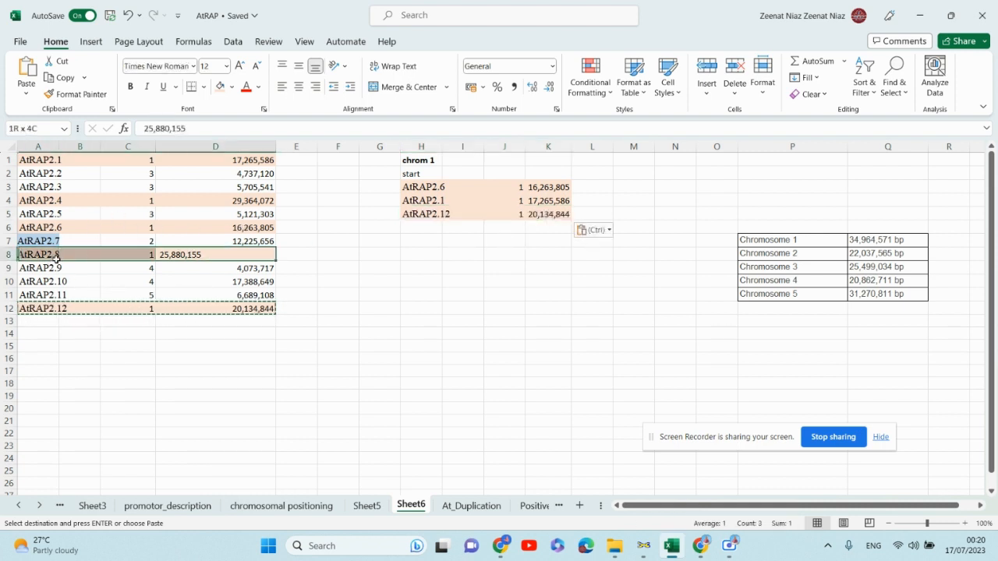
pyautogui.hotkey('ctrl', 'c')
pyautogui.moveTo(421, 227); pyautogui.dragTo(556, 227)
pyautogui.hotkey('ctrl', 'v')
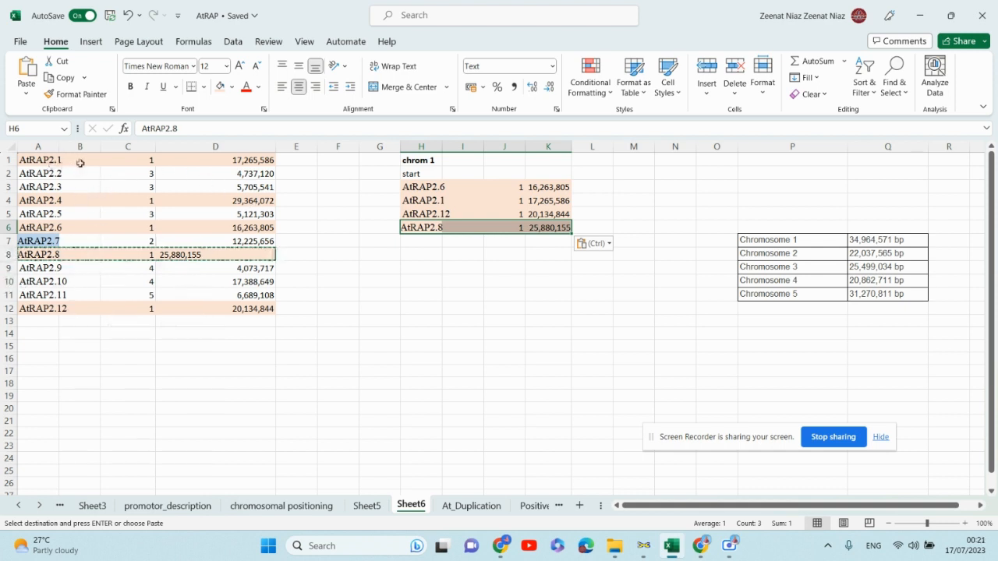
pyautogui.moveTo(39, 201); pyautogui.dragTo(219, 201)
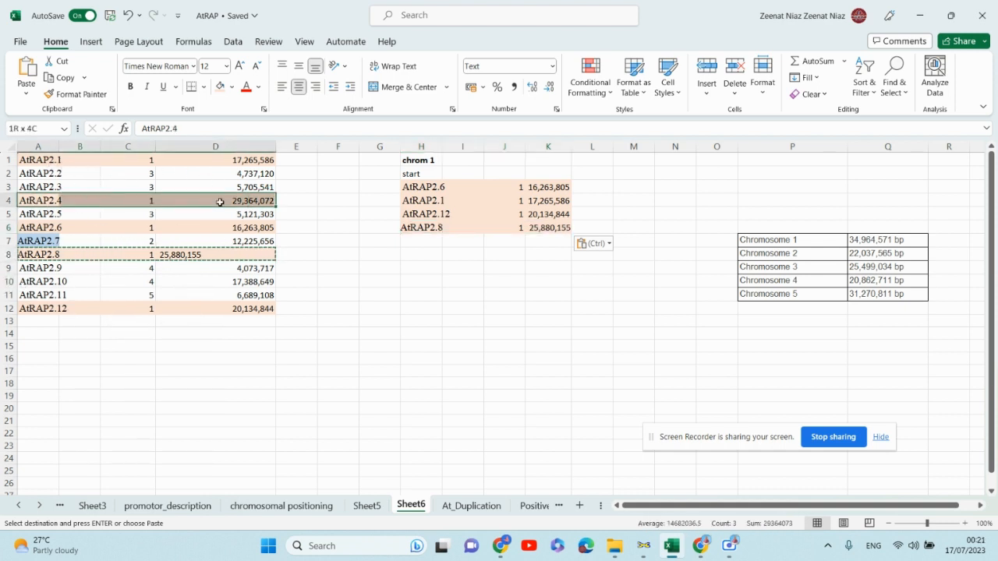
pyautogui.hotkey('ctrl', 'c')
pyautogui.moveTo(406, 242); pyautogui.dragTo(538, 237)
pyautogui.hotkey('ctrl', 'v')
pyautogui.click(512, 319)
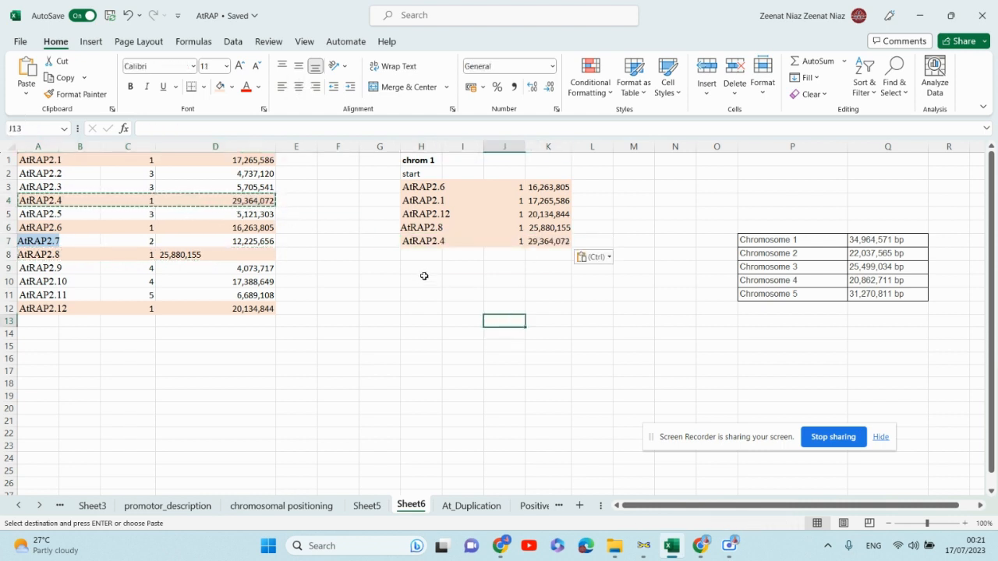
# - Enter "end" in H8 to close the chromosome 1 list
pyautogui.click(420, 251)
pyautogui.write('end')
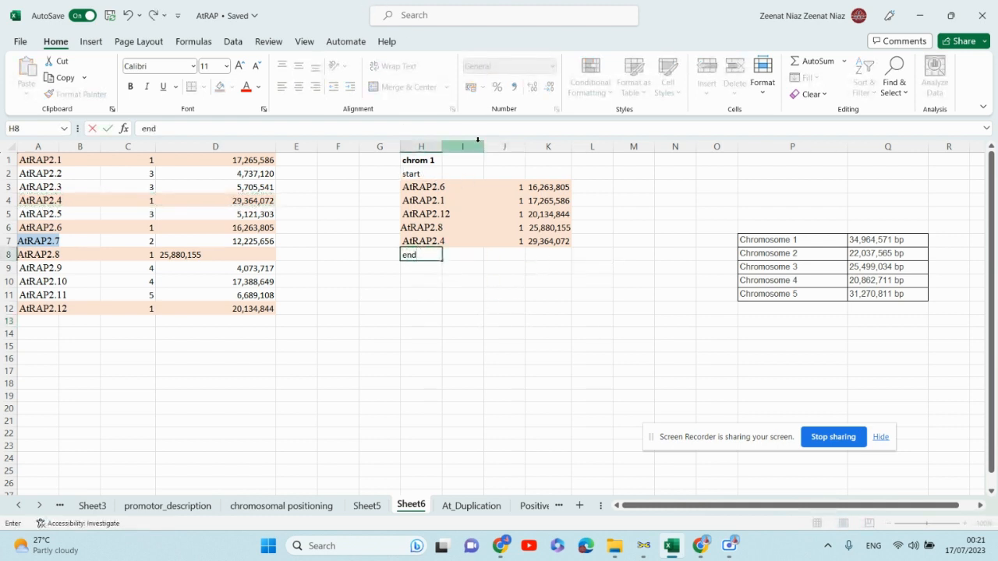
pyautogui.moveTo(468, 141); pyautogui.dragTo(507, 148)
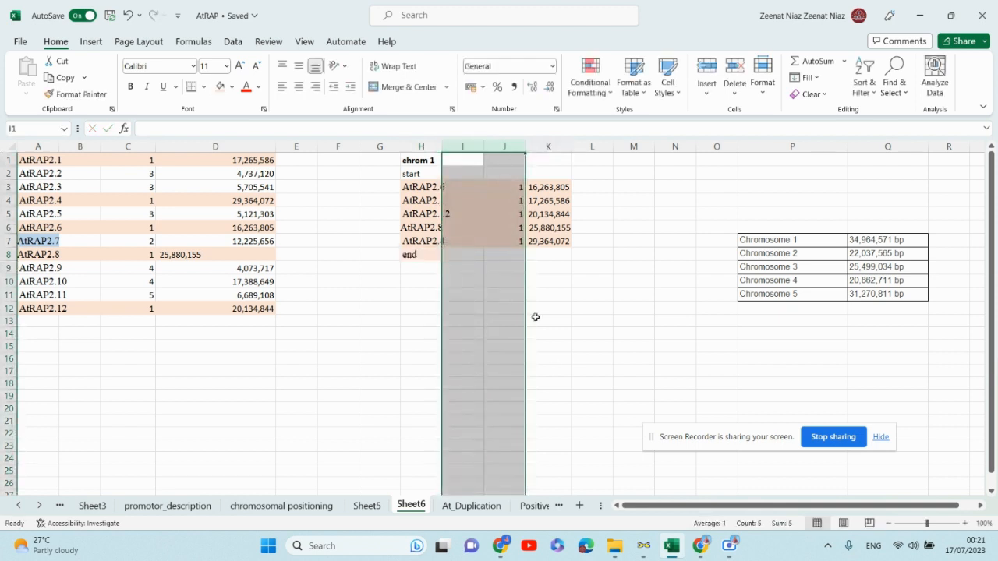
pyautogui.click(595, 317)
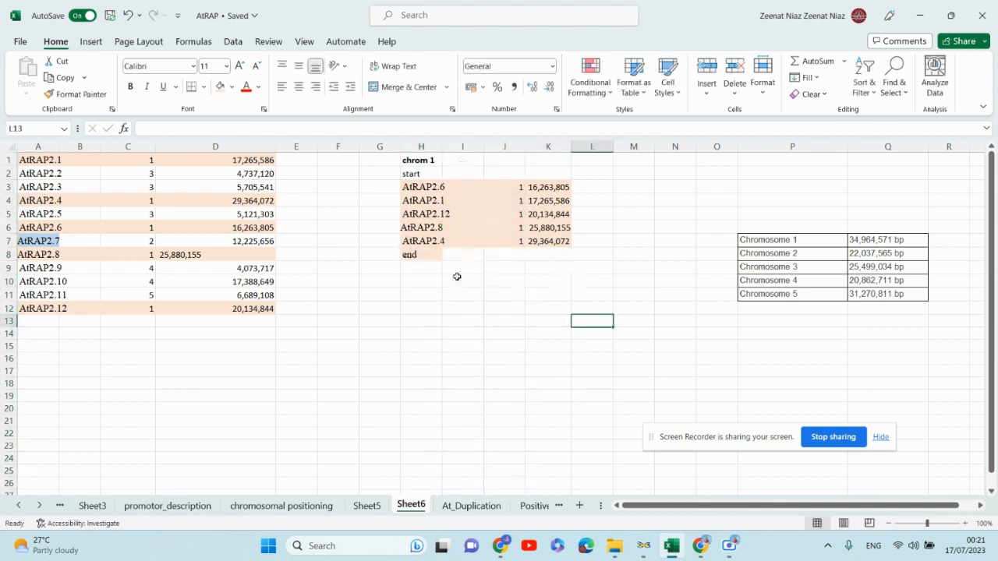
# - Copy the chrom 1 header into H9 and change it to chrom 2
pyautogui.click(422, 177)
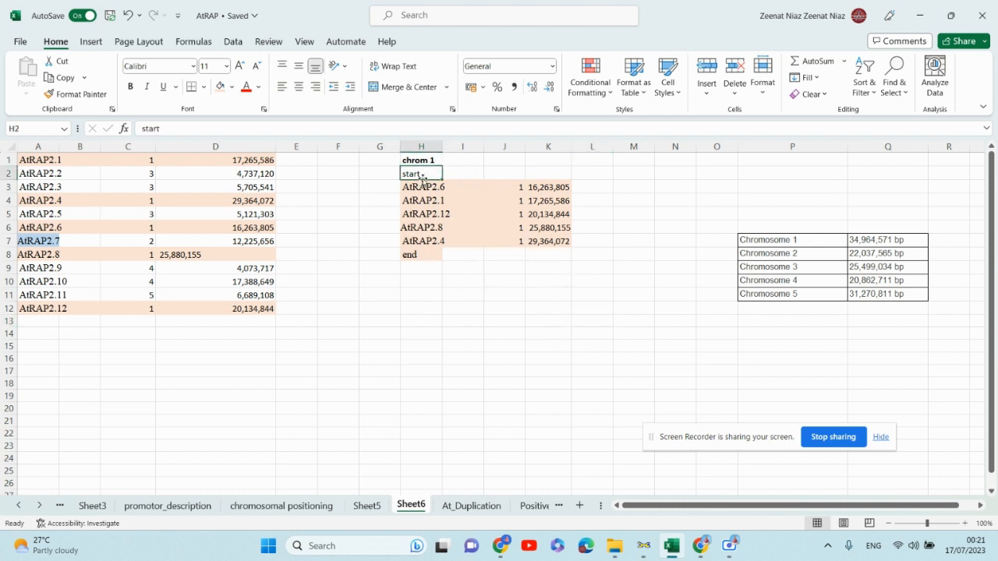
pyautogui.click(432, 266)
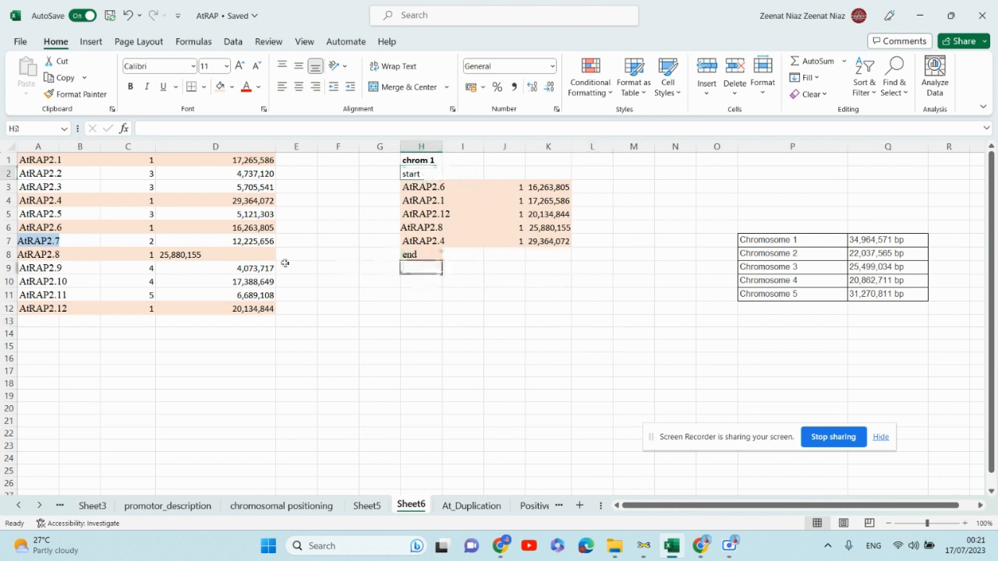
pyautogui.click(431, 159)
pyautogui.hotkey('ctrl', 'c')
pyautogui.click(419, 266)
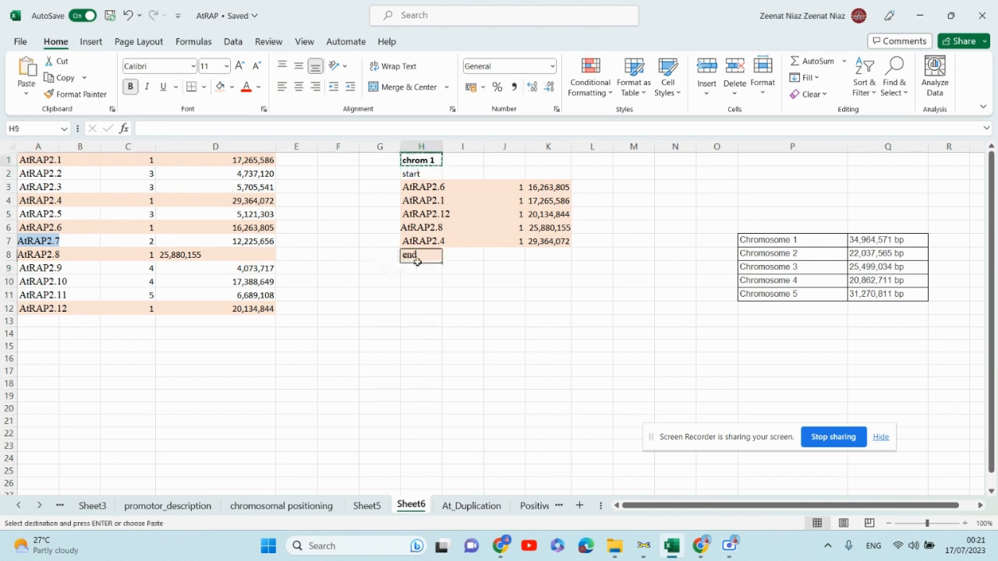
pyautogui.hotkey('ctrl', 'v')
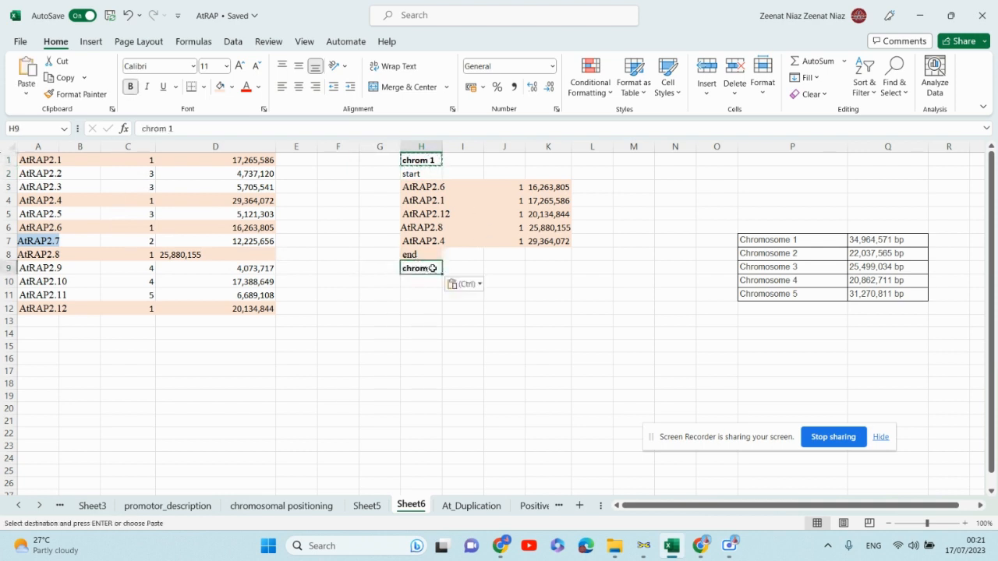
pyautogui.doubleClick(432, 268)
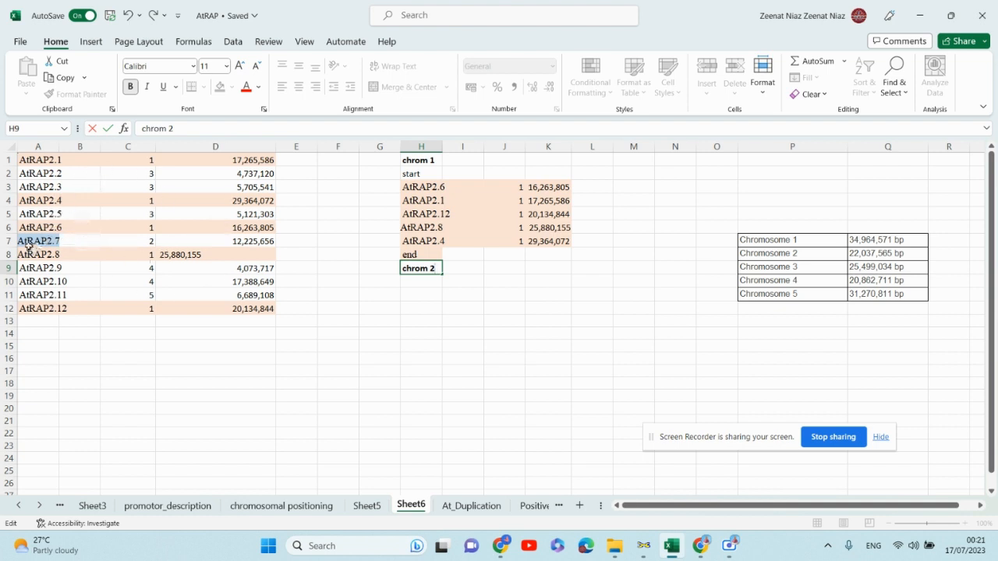
# - Try copying the AtRAP2.7 row into H10 under chrom 2, then undo the paste
pyautogui.moveTo(30, 242); pyautogui.dragTo(200, 241)
pyautogui.hotkey('ctrl', 'c')
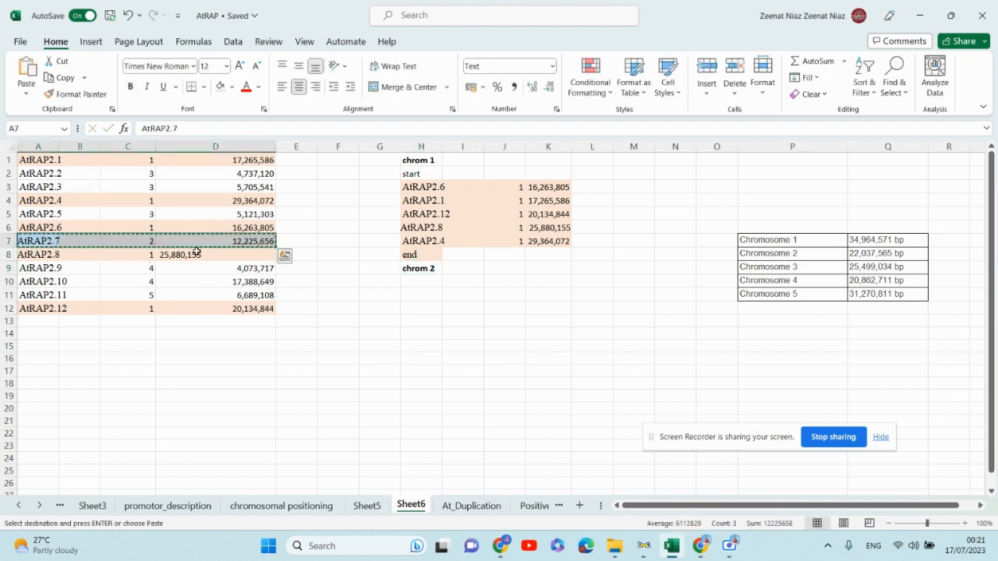
pyautogui.moveTo(427, 279); pyautogui.dragTo(526, 290)
pyautogui.hotkey('ctrl', 'v')
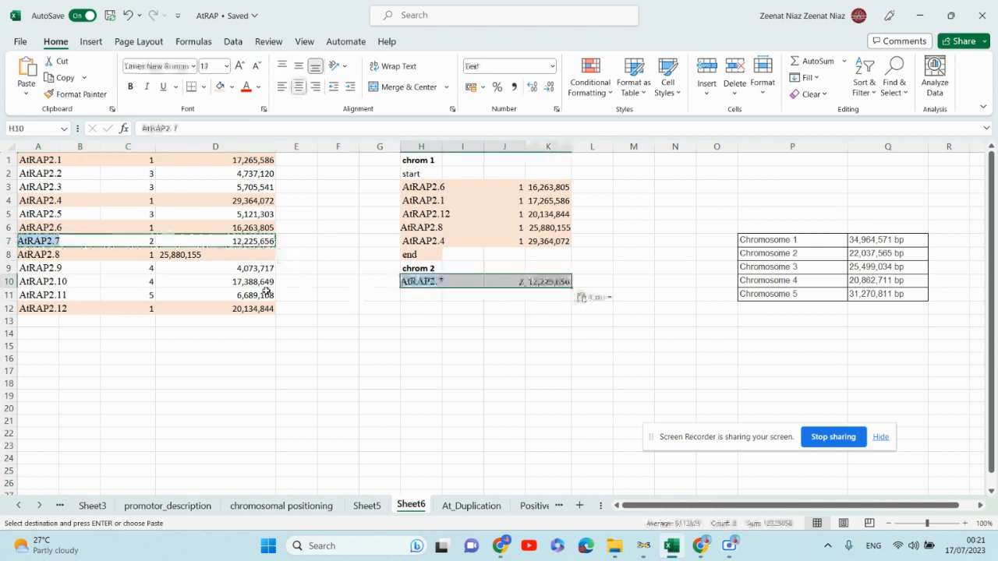
pyautogui.click(425, 303)
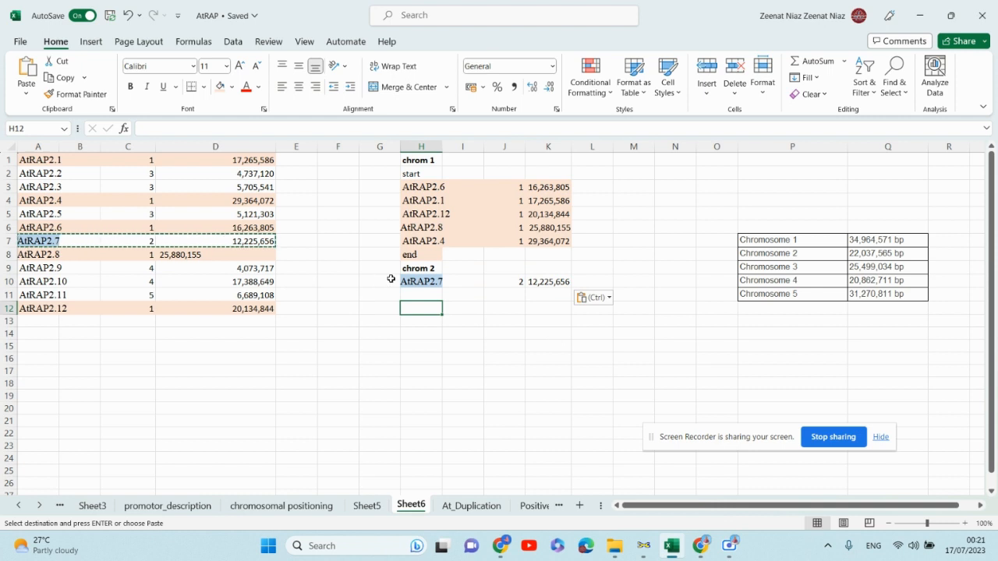
pyautogui.hotkey('ctrl', 'z')
# - Enter "start" in H10 below the chrom 2 header
pyautogui.doubleClick(426, 283)
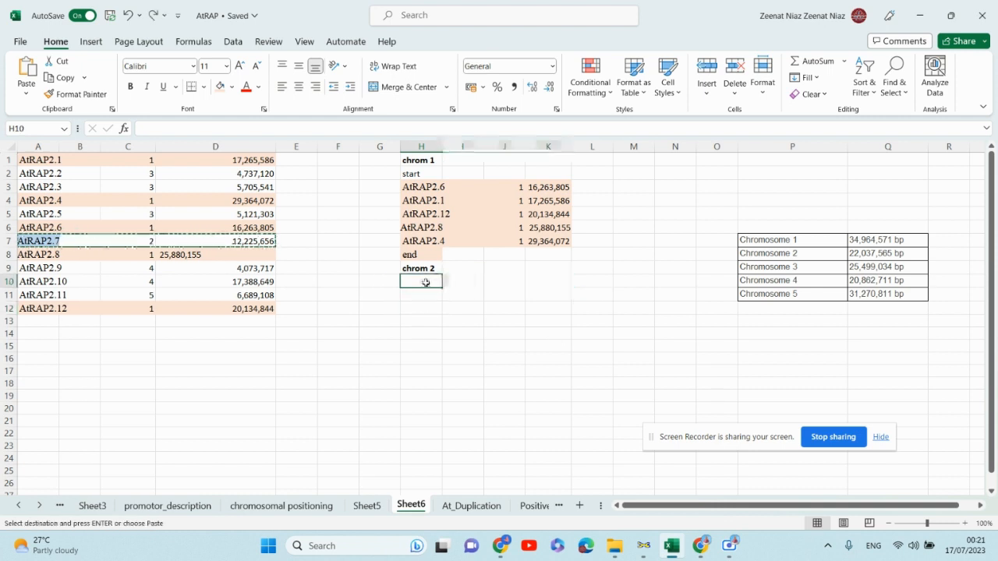
pyautogui.write('start')
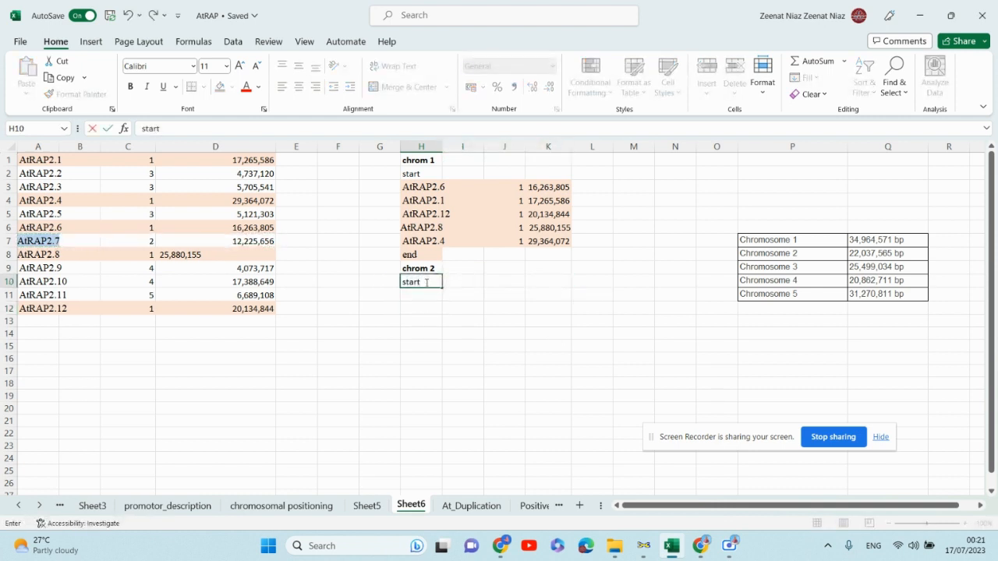
pyautogui.click(429, 299)
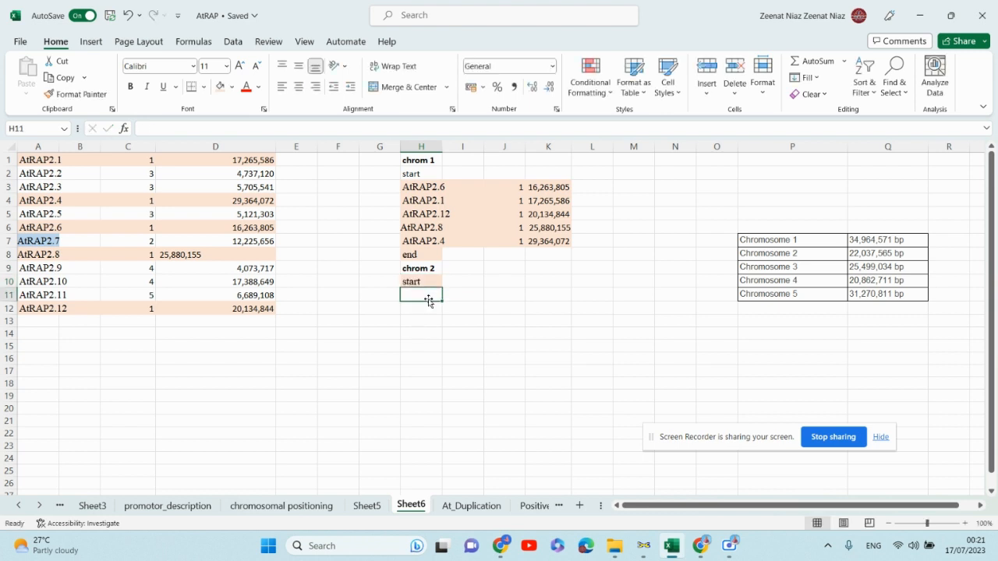
# - Copy the AtRAP2.7 row into H11 below start in the chromosome 2 list
pyautogui.click(540, 320)
pyautogui.moveTo(420, 296); pyautogui.dragTo(539, 291)
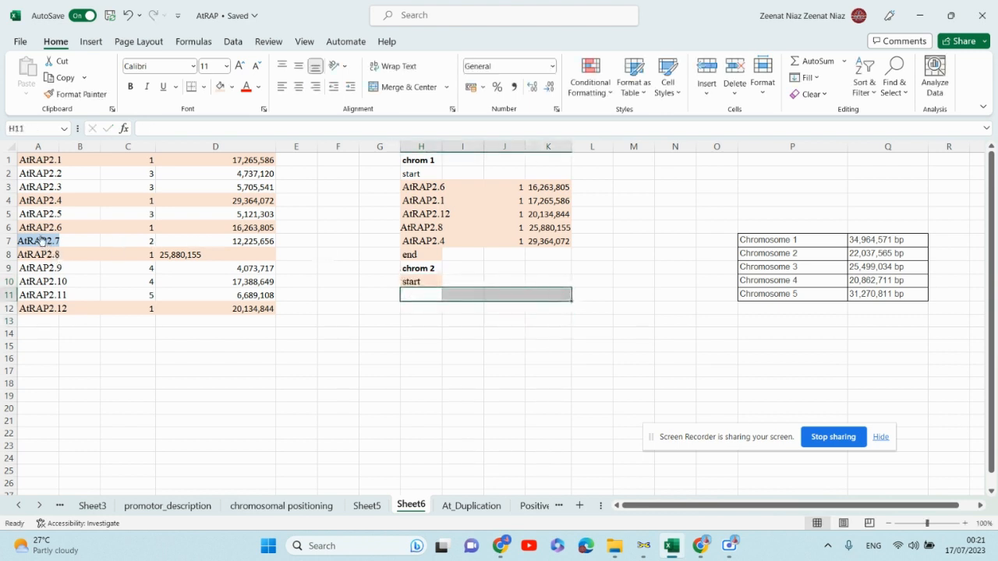
pyautogui.moveTo(220, 241); pyautogui.dragTo(37, 241)
pyautogui.hotkey('ctrl', 'c')
pyautogui.moveTo(437, 292); pyautogui.dragTo(550, 293)
pyautogui.hotkey('ctrl', 'v')
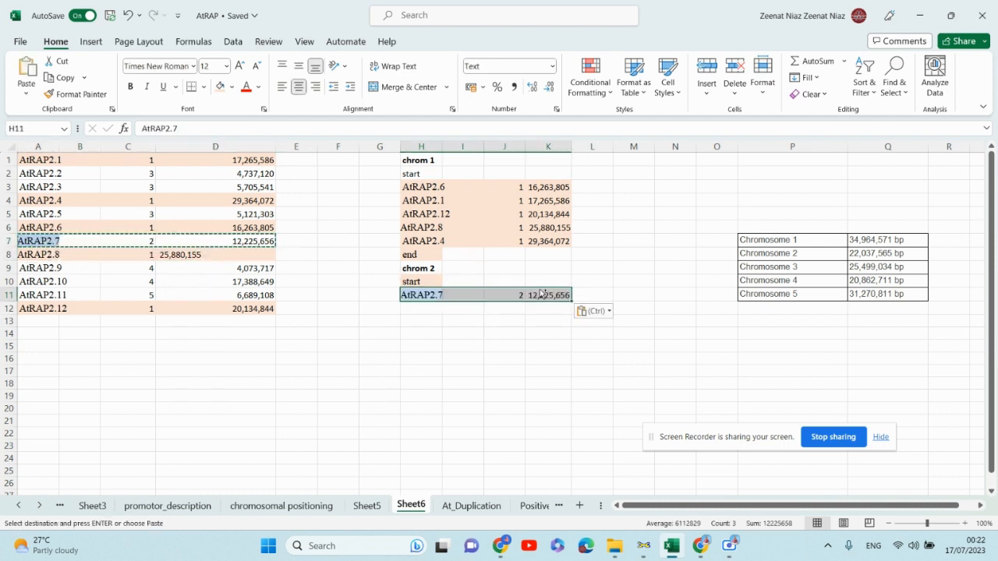
pyautogui.click(446, 322)
# - Enter "end" in H12 to close the chromosome 2 list
pyautogui.click(412, 308)
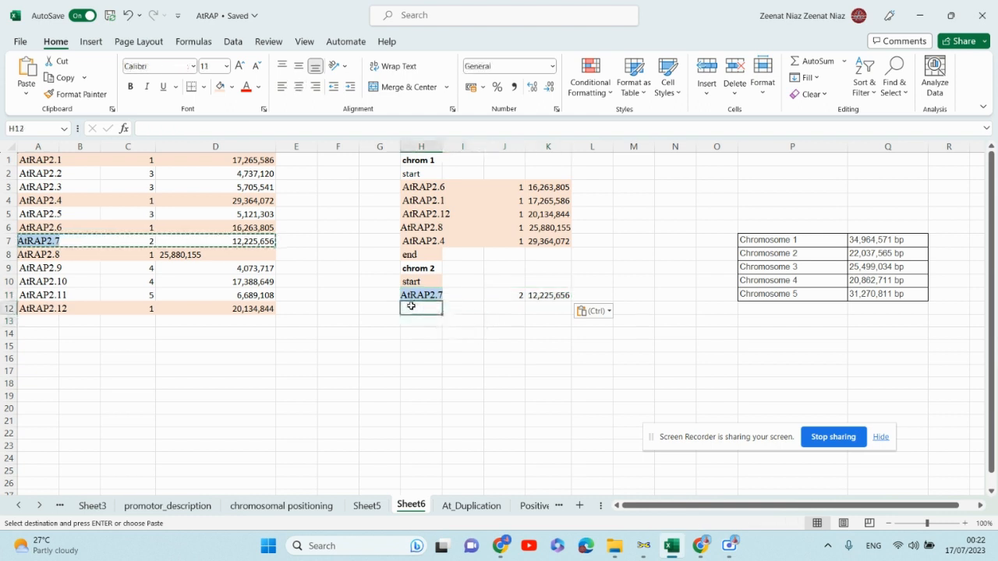
pyautogui.write('end')
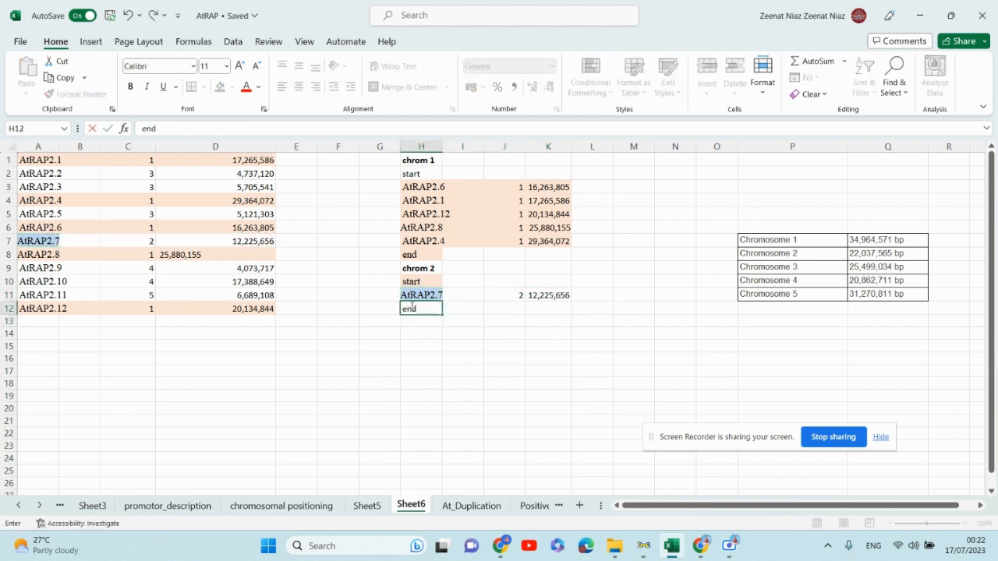
pyautogui.click(427, 331)
pyautogui.click(422, 318)
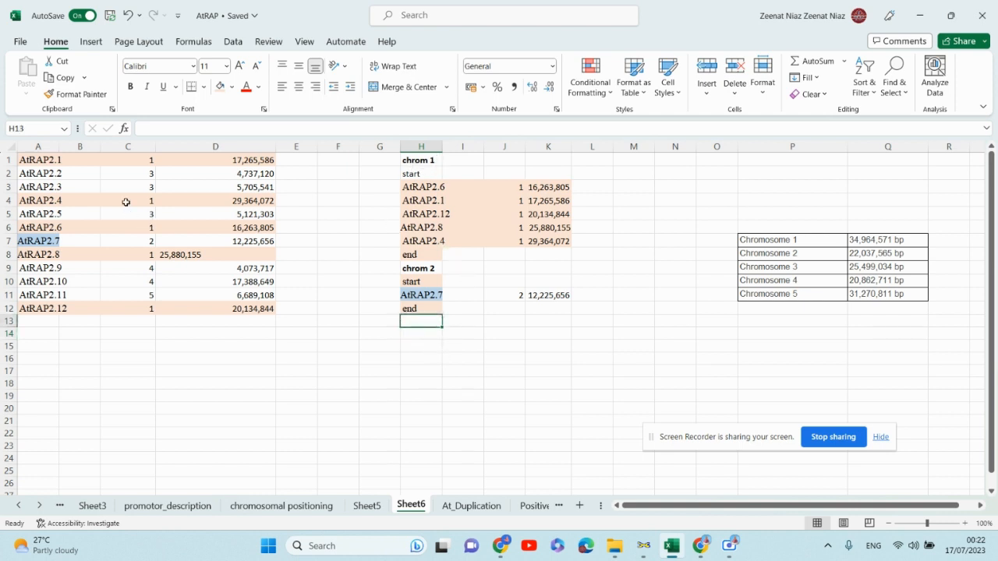
# - Copy the chrom 1 header into H13 and change it to chrom 3
pyautogui.click(425, 160)
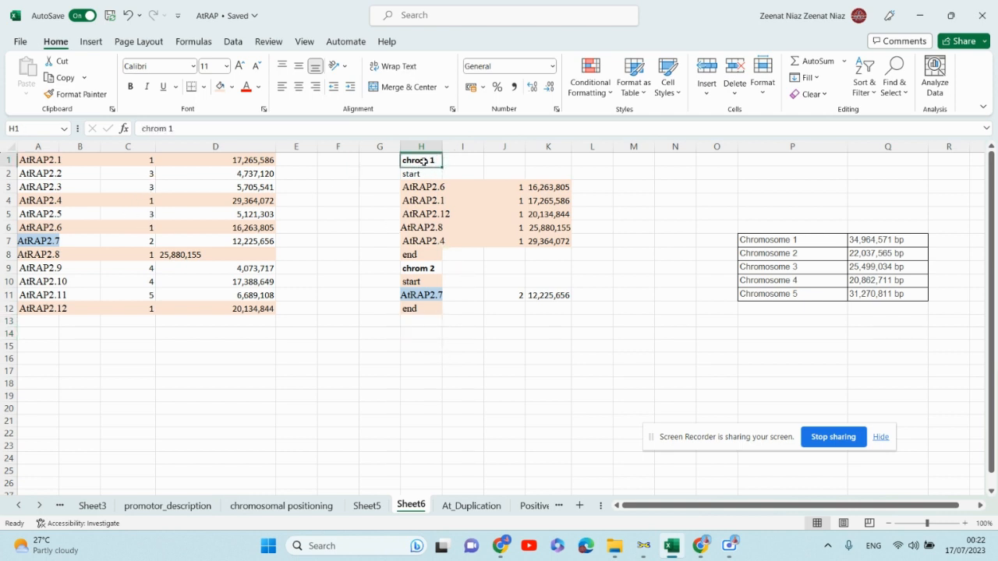
pyautogui.hotkey('ctrl', 'c')
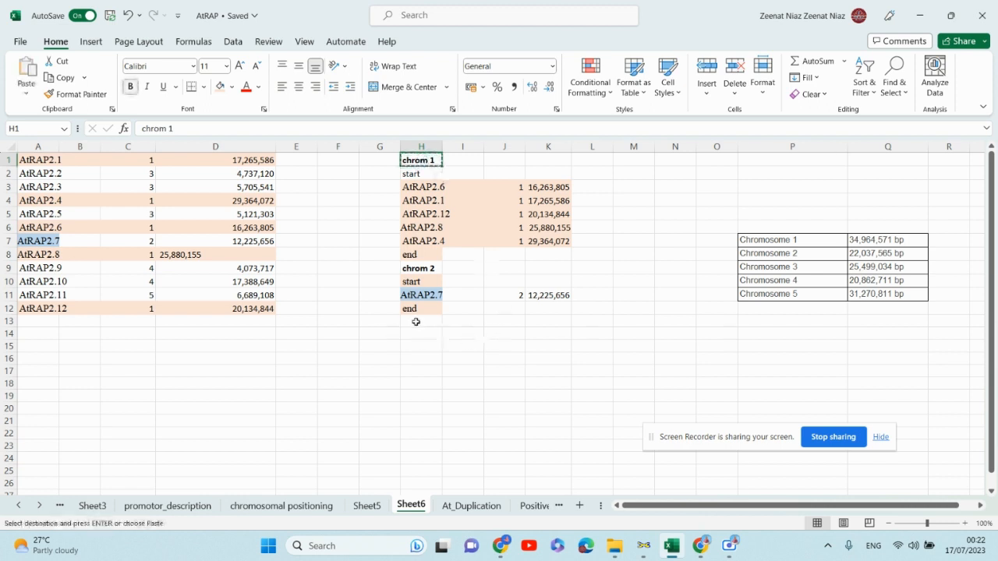
pyautogui.click(416, 322)
pyautogui.hotkey('ctrl', 'v')
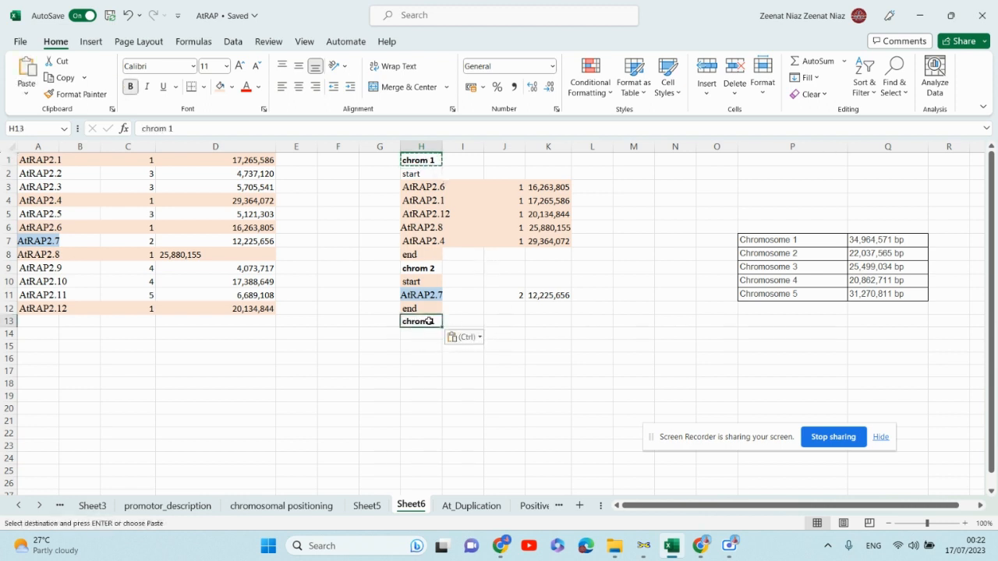
pyautogui.doubleClick(435, 322)
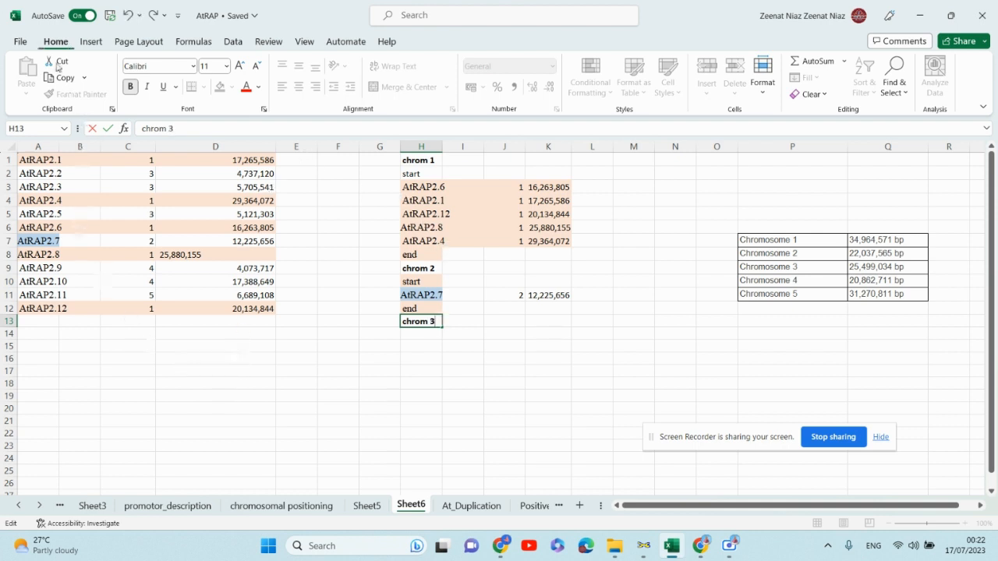
# - Enter "start" in H14 below the chrom 3 header
pyautogui.click(430, 334)
pyautogui.write('s')
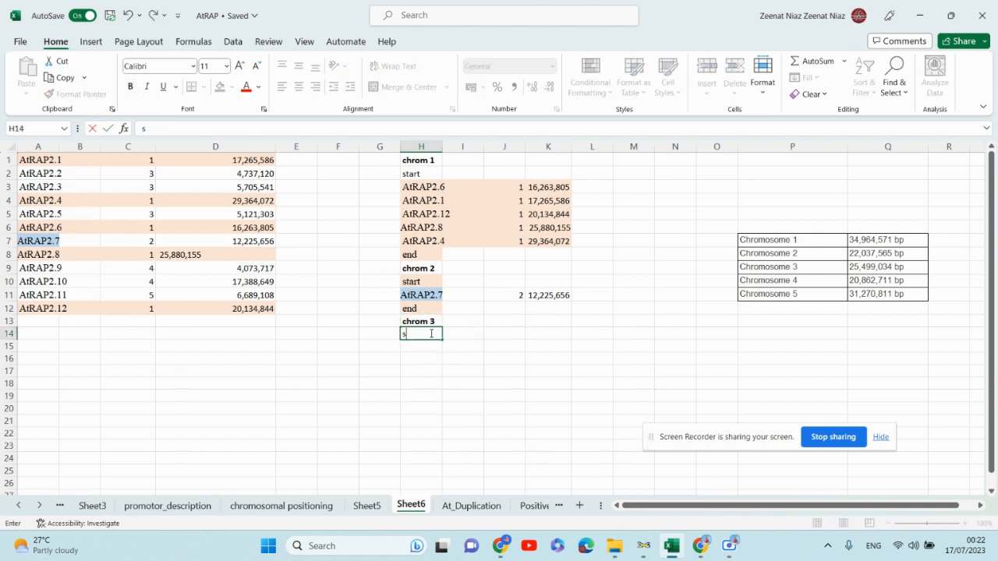
pyautogui.write('attart')
# - Copy the AtRAP2.2 and AtRAP2.5 rows into H15 and H16 of the chromosome 3 list
pyautogui.moveTo(24, 174); pyautogui.dragTo(242, 175)
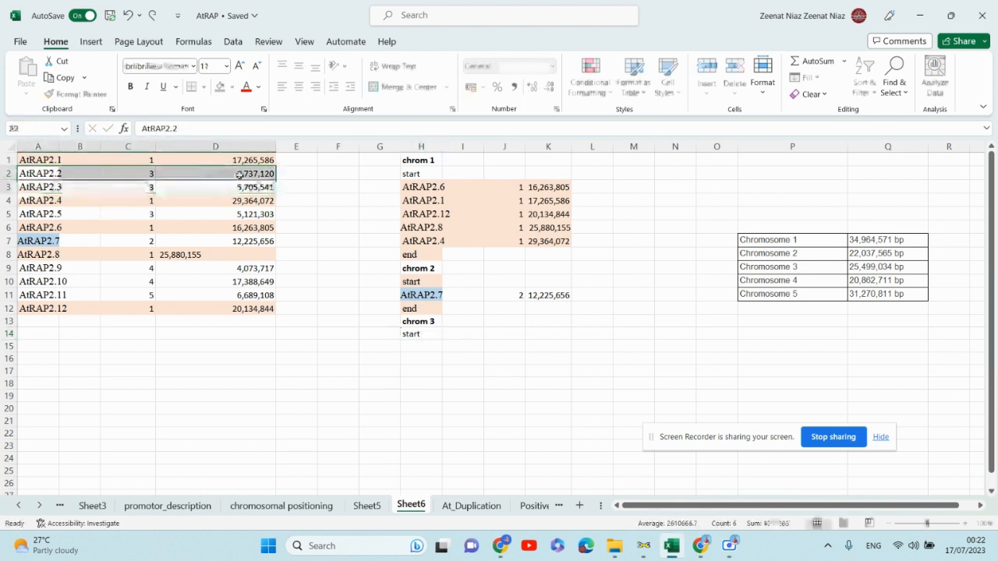
pyautogui.hotkey('ctrl', 'c')
pyautogui.moveTo(428, 342); pyautogui.dragTo(531, 341)
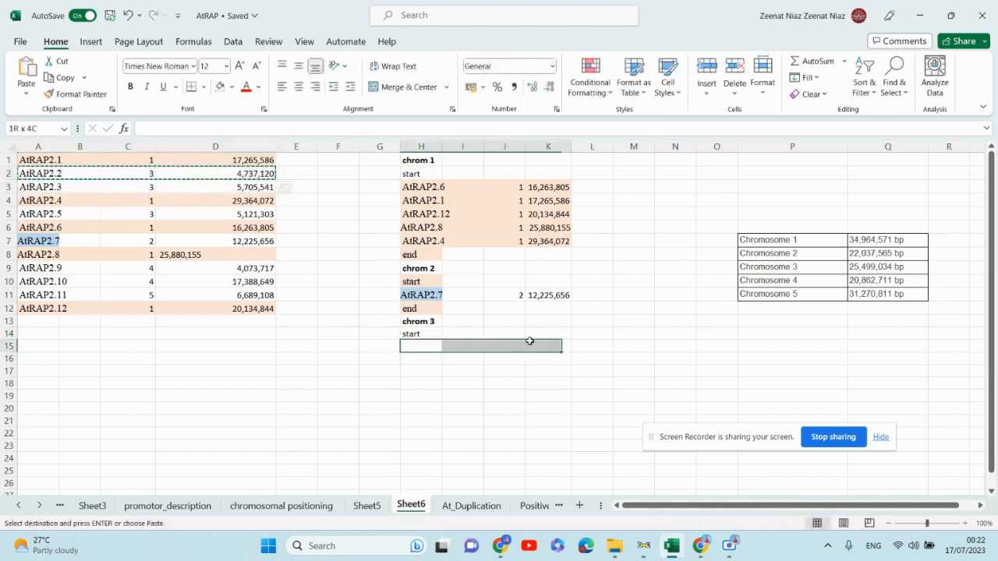
pyautogui.hotkey('ctrl', 'v')
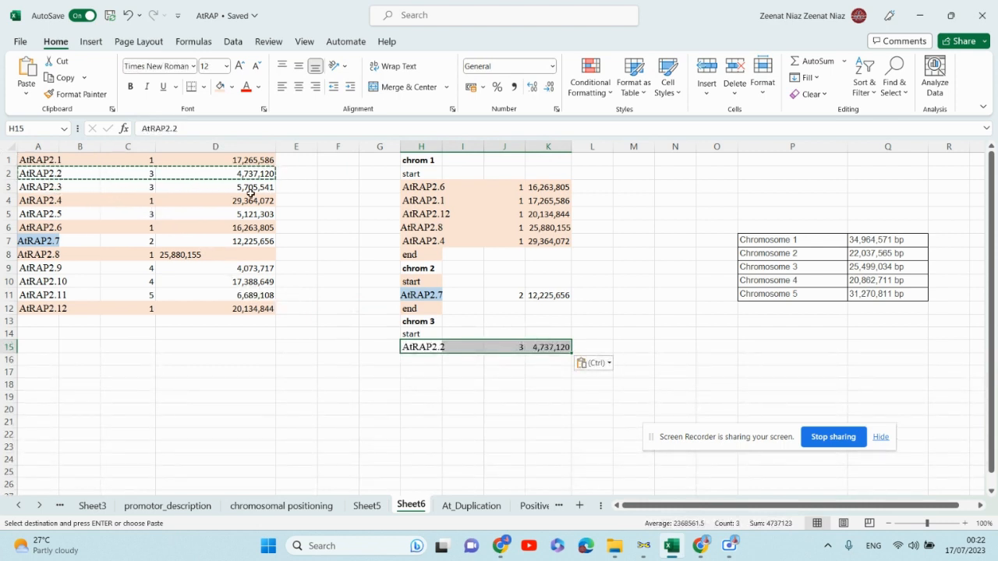
pyautogui.click(54, 214)
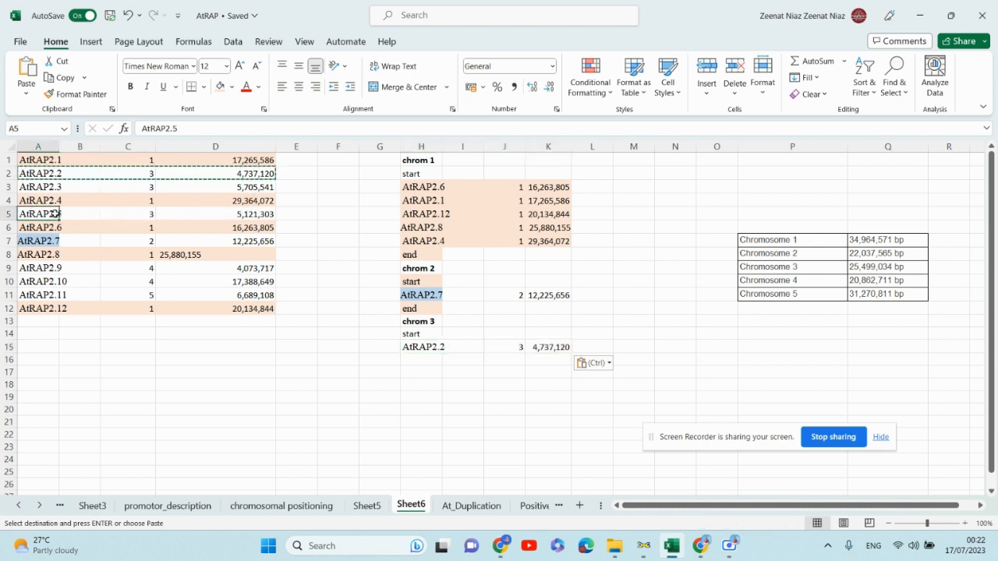
pyautogui.moveTo(196, 216); pyautogui.dragTo(40, 212)
pyautogui.hotkey('ctrl', 'c')
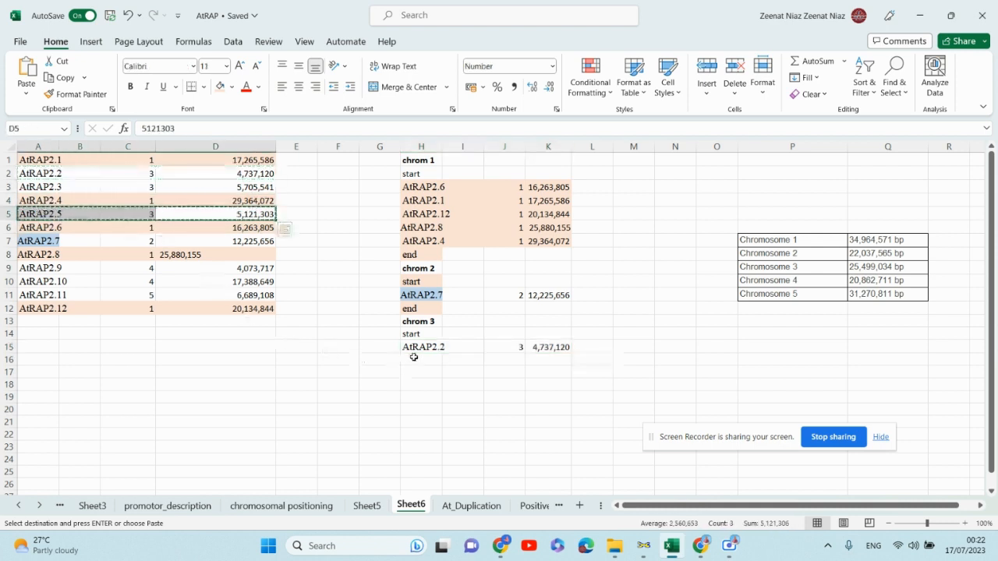
pyautogui.moveTo(414, 360); pyautogui.dragTo(539, 362)
pyautogui.hotkey('ctrl', 'v')
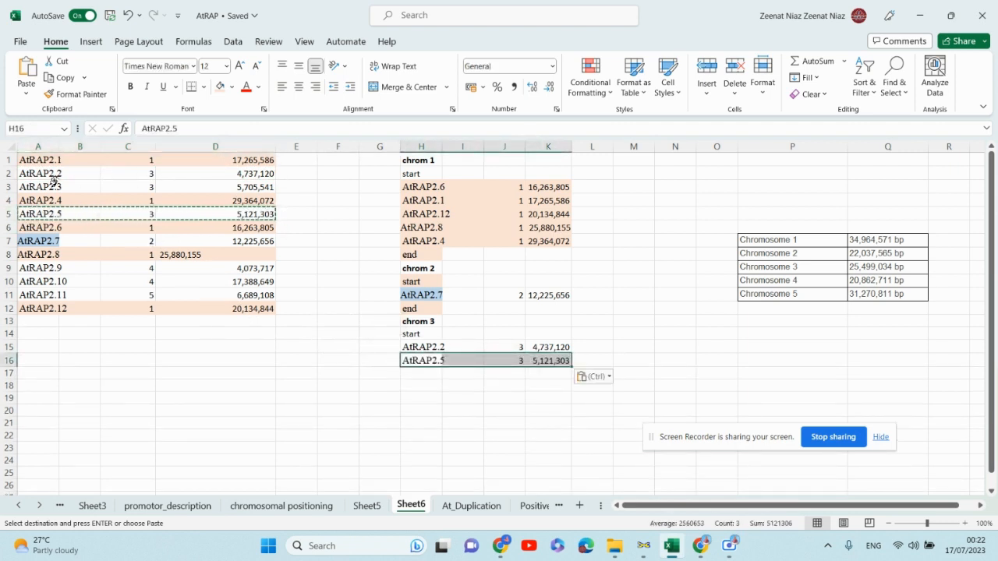
# - Copy the AtRAP2.3 row into H17 of the chromosome 3 list
pyautogui.moveTo(45, 188); pyautogui.dragTo(225, 187)
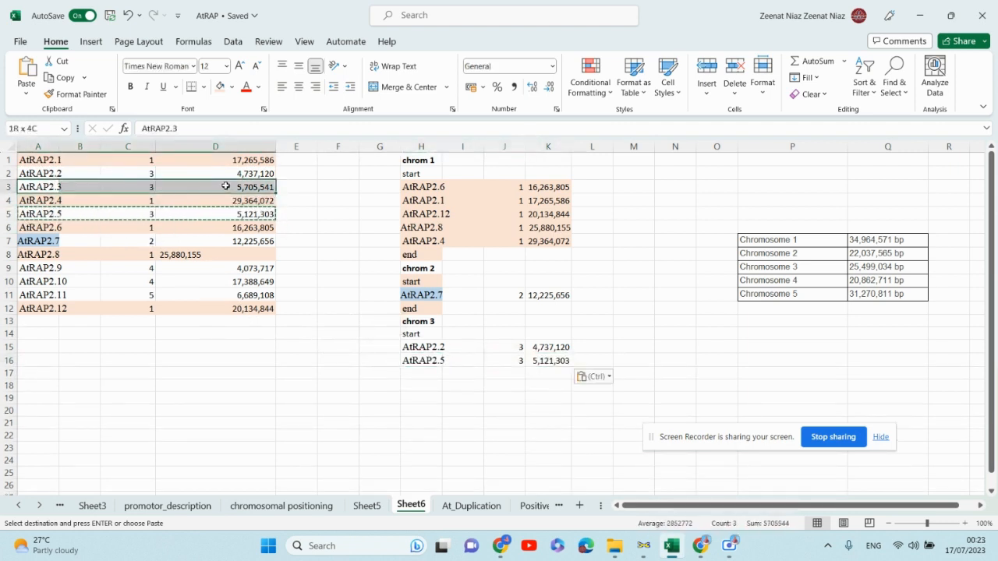
pyautogui.hotkey('ctrl', 'c')
pyautogui.moveTo(427, 374); pyautogui.dragTo(546, 373)
pyautogui.hotkey('ctrl', 'v')
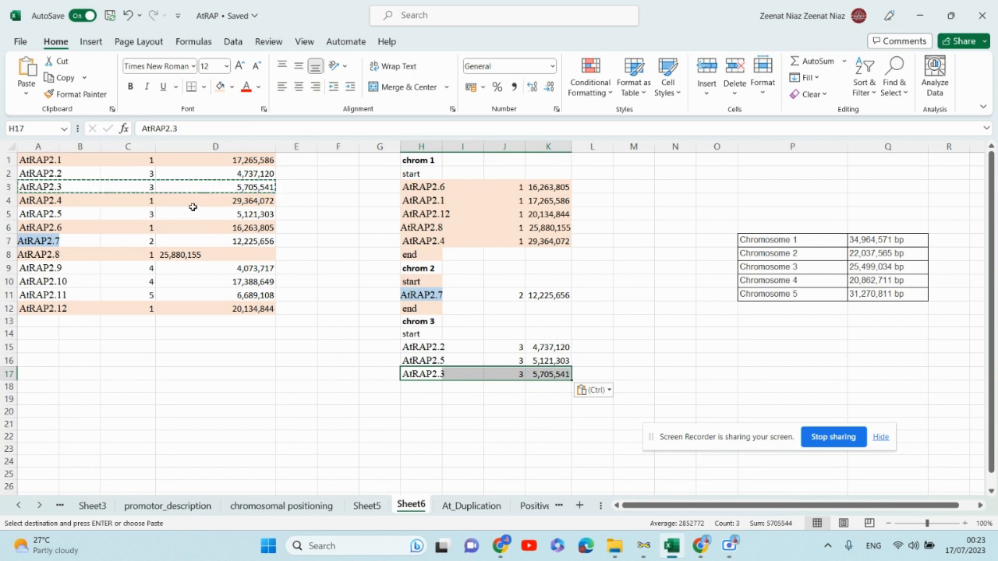
# - Enter "end" in H18 to close the chromosome 3 list
pyautogui.click(418, 385)
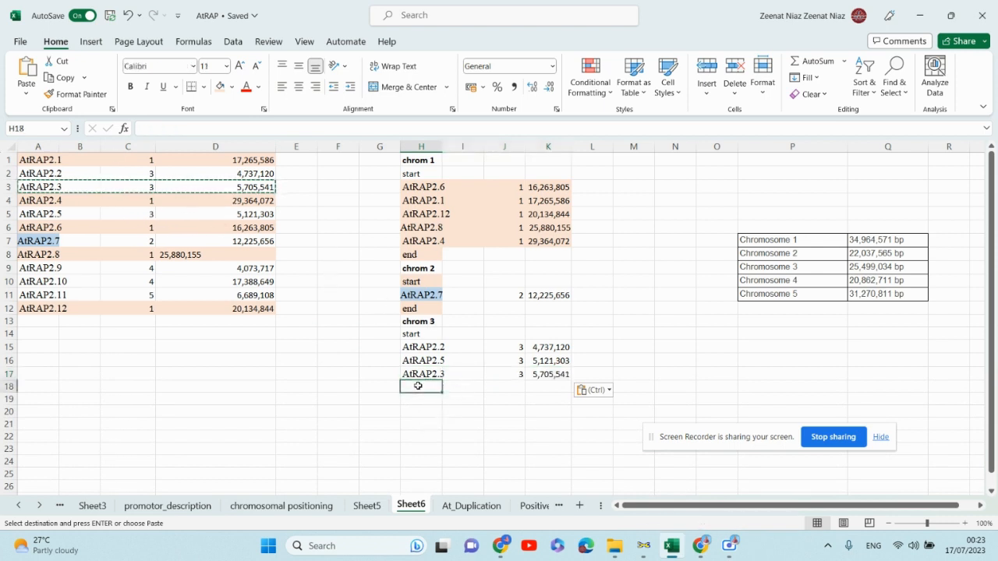
pyautogui.write('end')
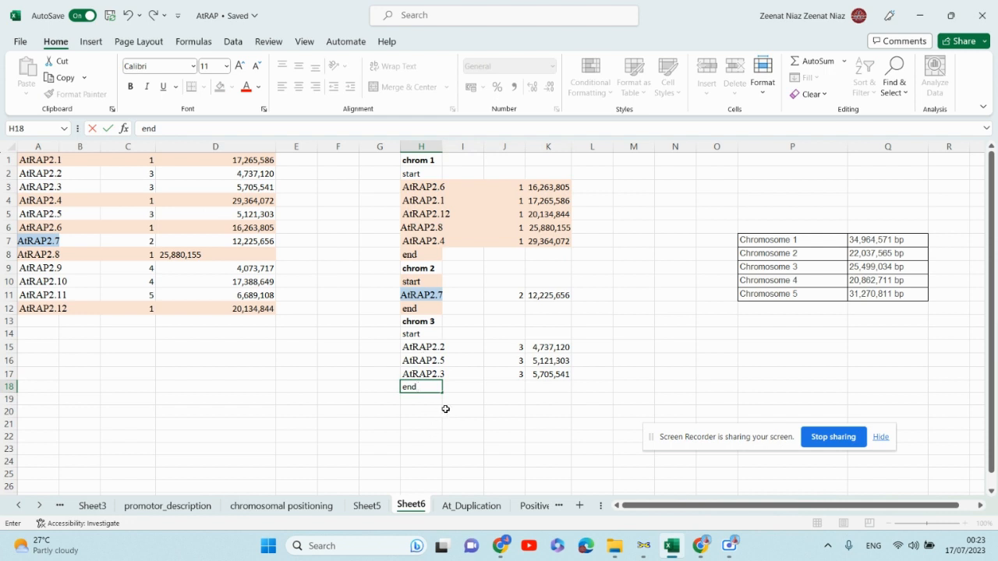
pyautogui.click(445, 408)
pyautogui.click(438, 321)
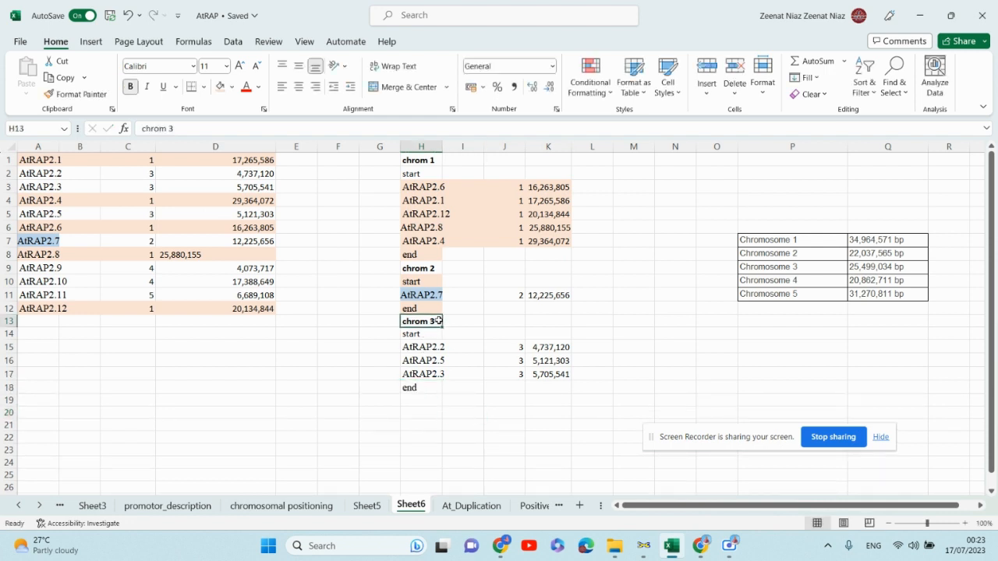
# - Add a "chrom 4" header in H19 by copying the chrom 3 header and changing its number to 4
pyautogui.hotkey('ctrl', 'c')
pyautogui.click(406, 400)
pyautogui.hotkey('ctrl', 'v')
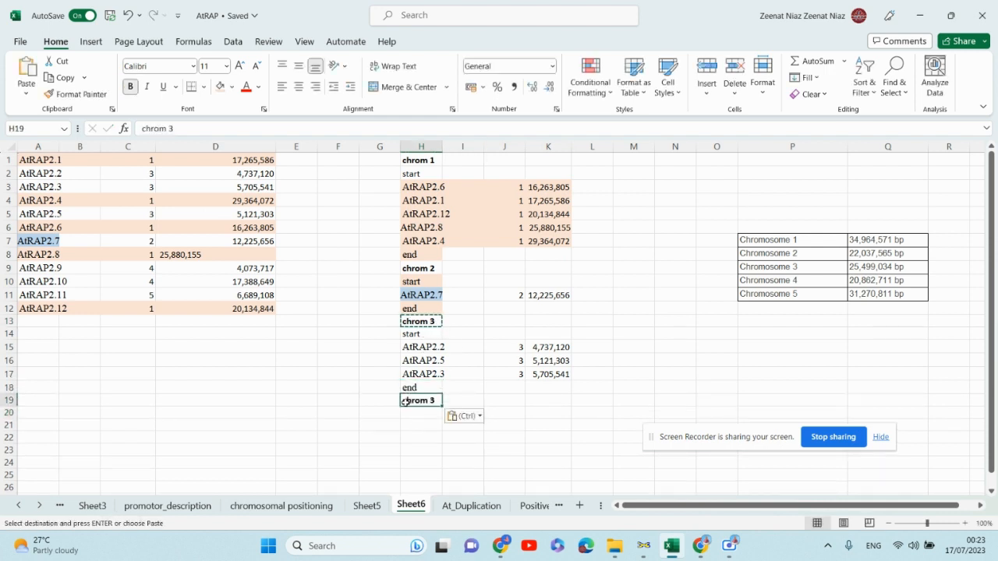
pyautogui.doubleClick(433, 399)
pyautogui.press('BackSpace')
pyautogui.press('BackSpace')
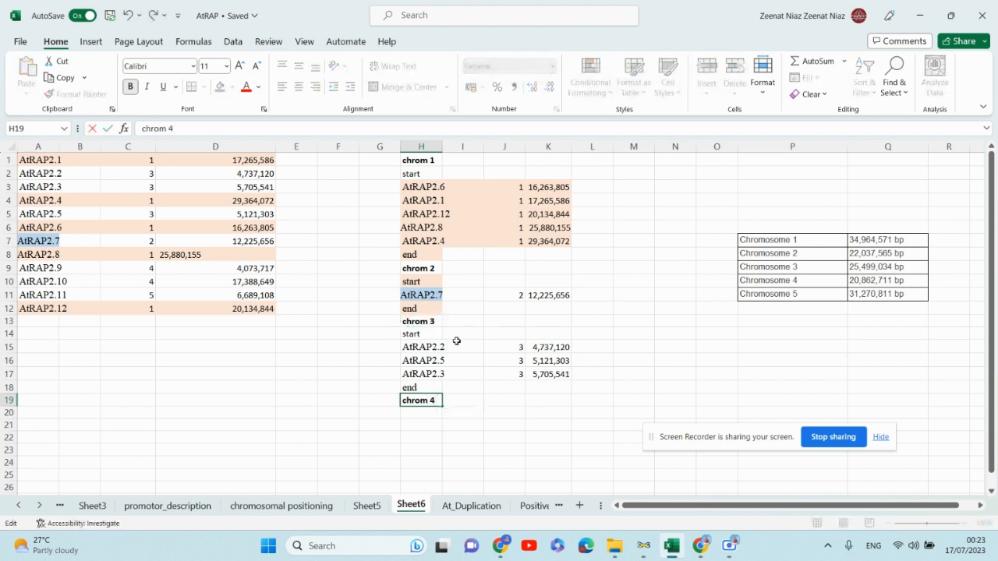
# - Enter "start" in H20 below the chrom 4 header
pyautogui.click(422, 413)
pyautogui.write('start')
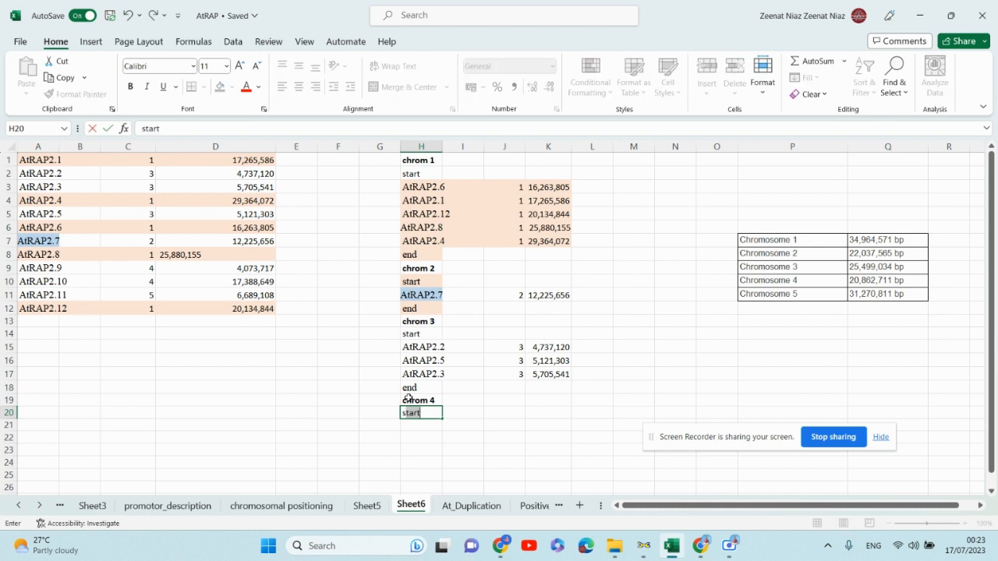
pyautogui.press('Tab')
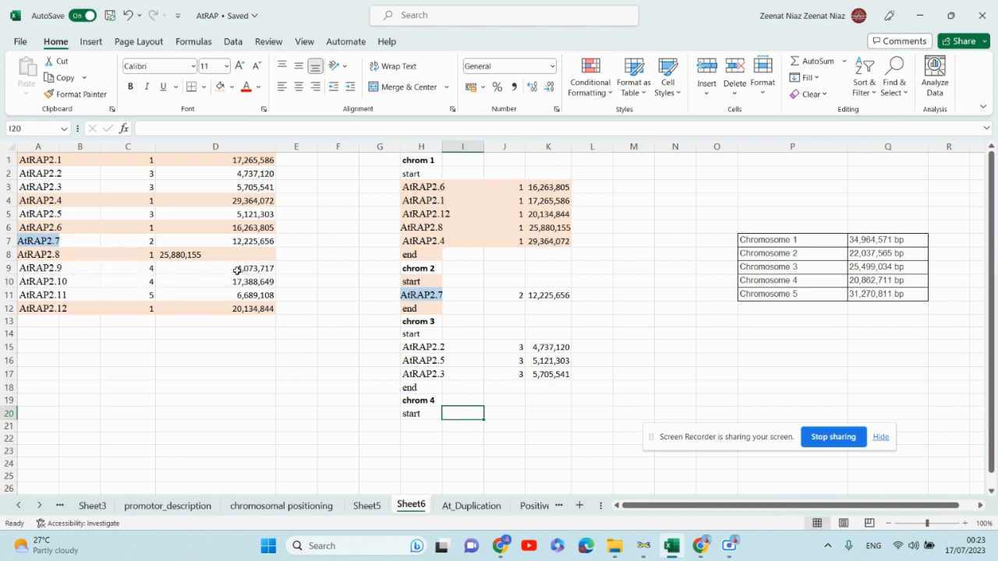
# - Copy the AtRAP2.9 row into H21 of the chromosome 4 list
pyautogui.moveTo(26, 271); pyautogui.dragTo(227, 269)
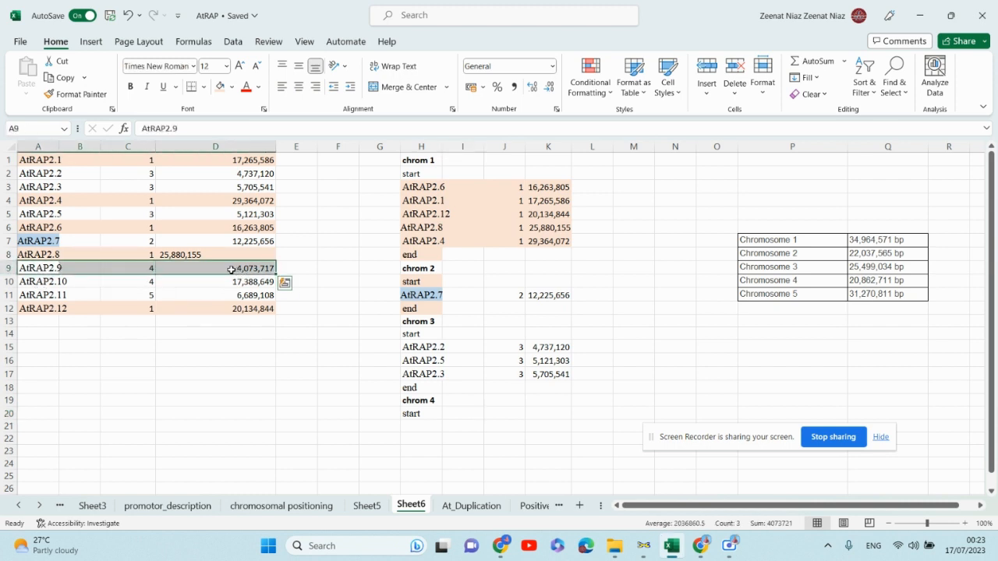
pyautogui.hotkey('ctrl', 'c')
pyautogui.moveTo(423, 425); pyautogui.dragTo(550, 424)
pyautogui.hotkey('ctrl', 'v')
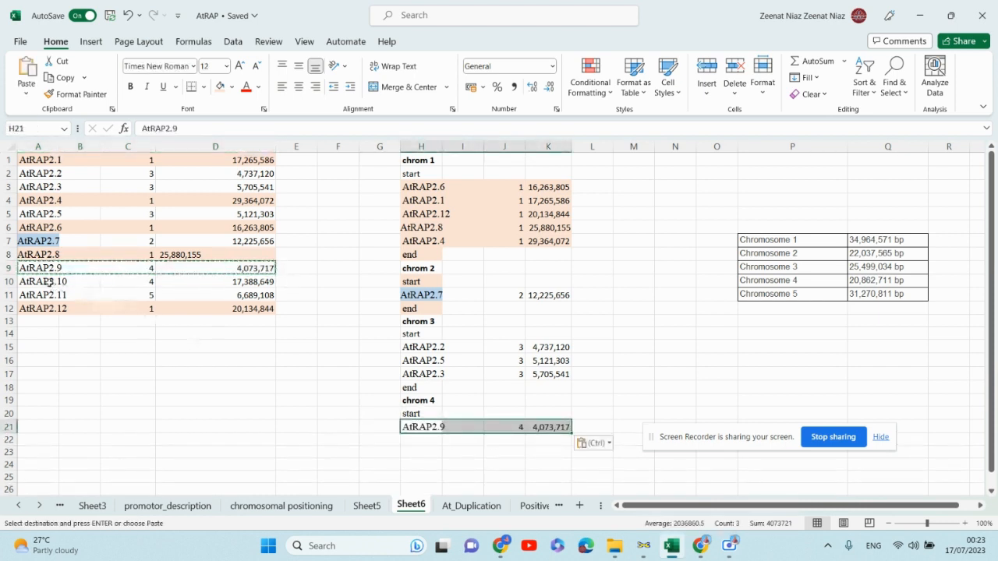
# - Copy the AtRAP2.10 row into H22 of the chromosome 4 list
pyautogui.moveTo(50, 283); pyautogui.dragTo(227, 283)
pyautogui.hotkey('ctrl', 'c')
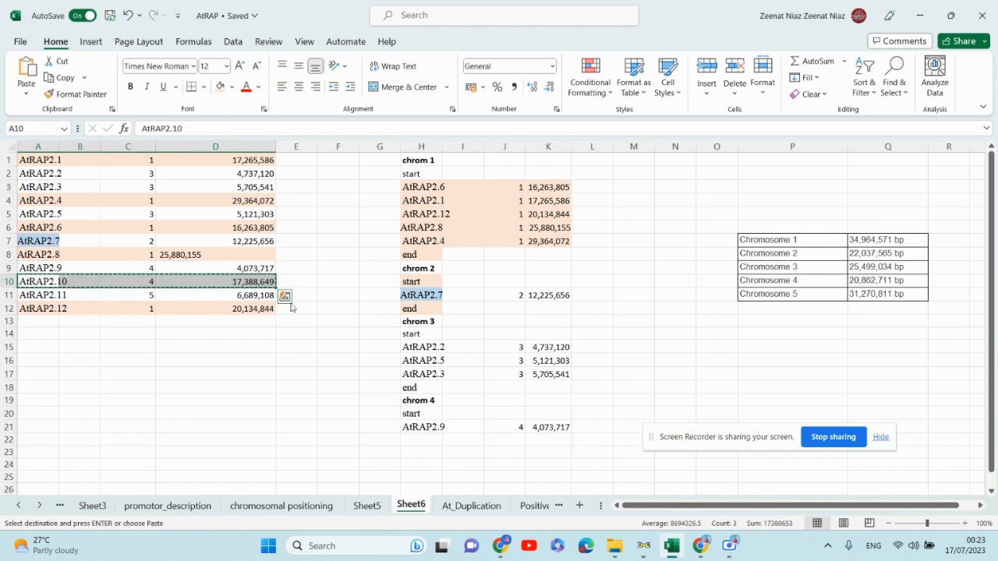
pyautogui.moveTo(414, 442); pyautogui.dragTo(537, 442)
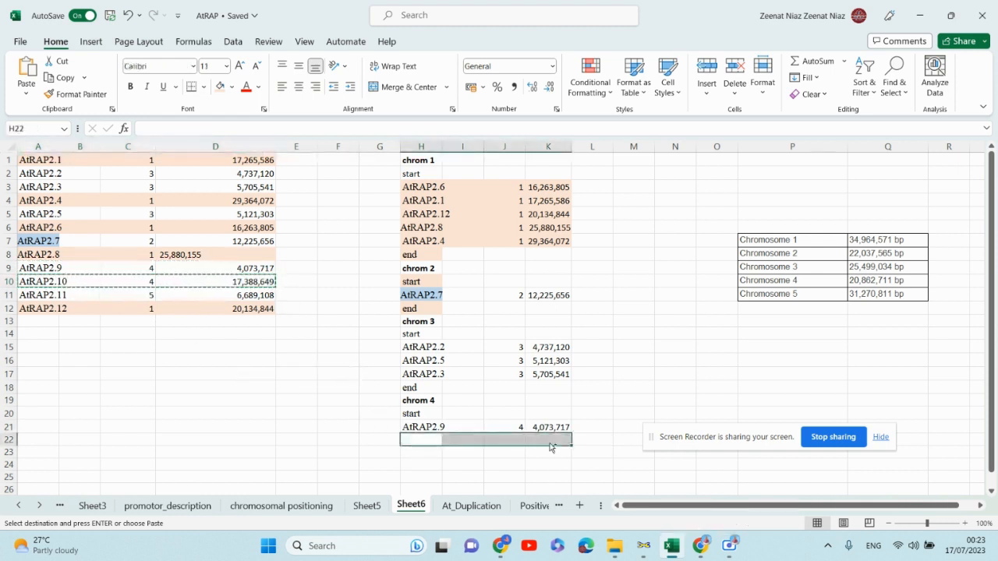
pyautogui.hotkey('ctrl', 'v')
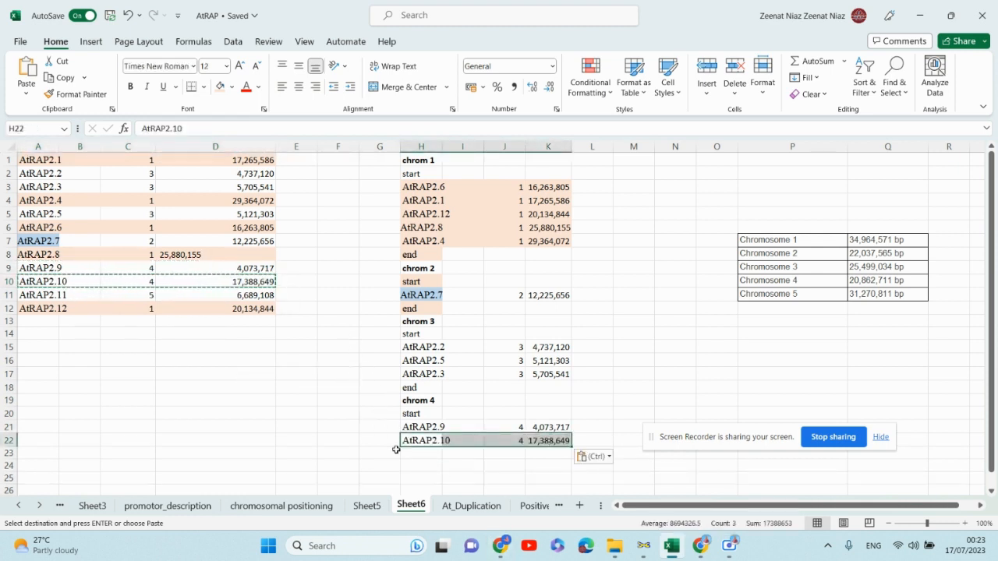
# - Enter "end" in H23 to close the chromosome 4 list
pyautogui.click(434, 456)
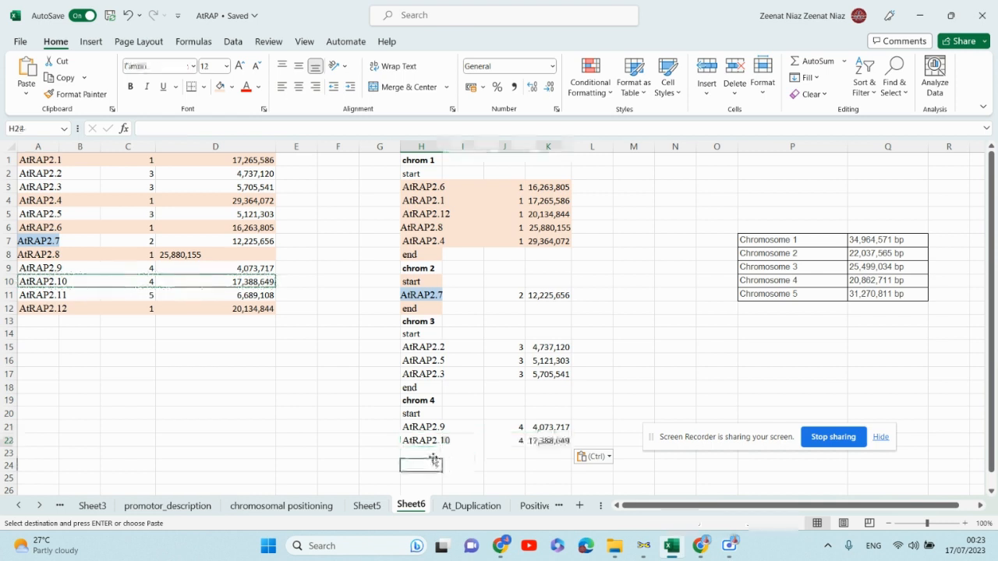
pyautogui.write('end')
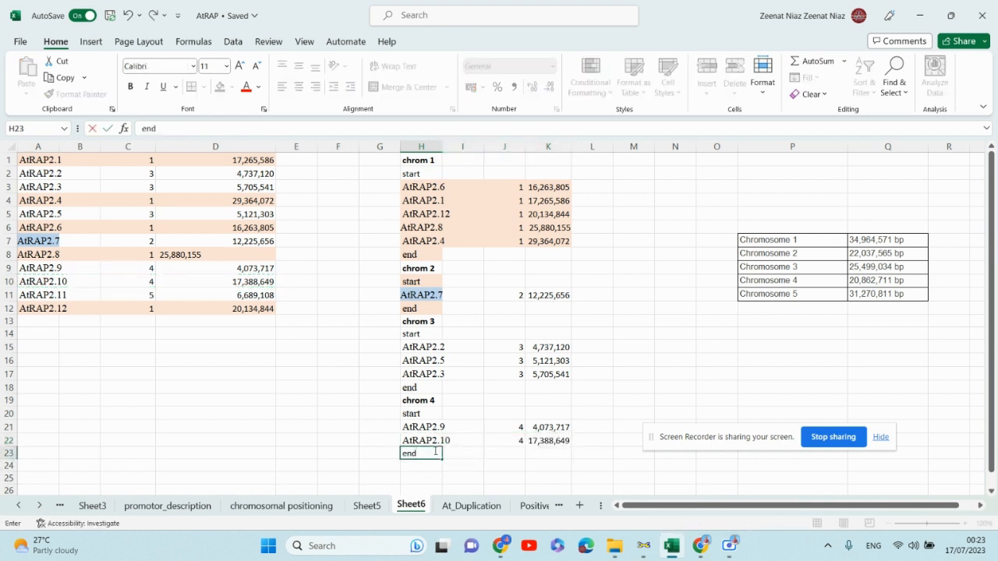
pyautogui.scroll(-2, 473, 443)
pyautogui.click(485, 419)
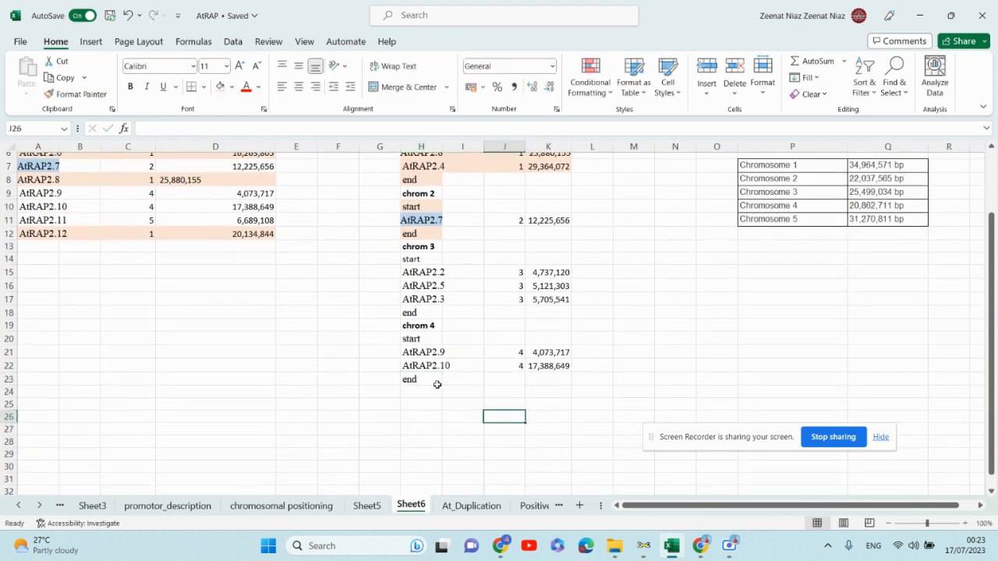
pyautogui.scroll(2, 155, 256)
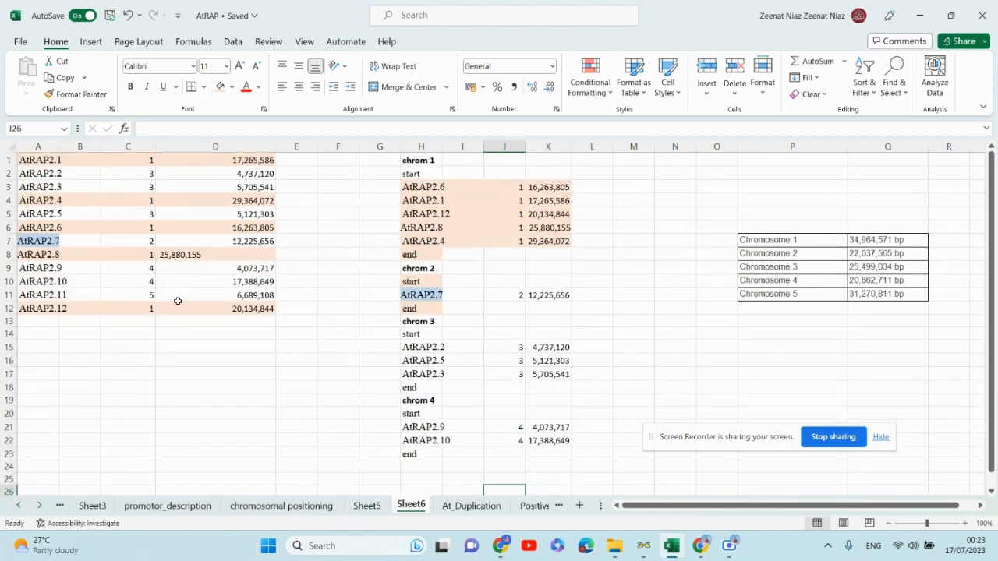
# - Add a "chrom 5" header in H24 by copying the chrom 4 header and changing its number to 5
pyautogui.click(426, 401)
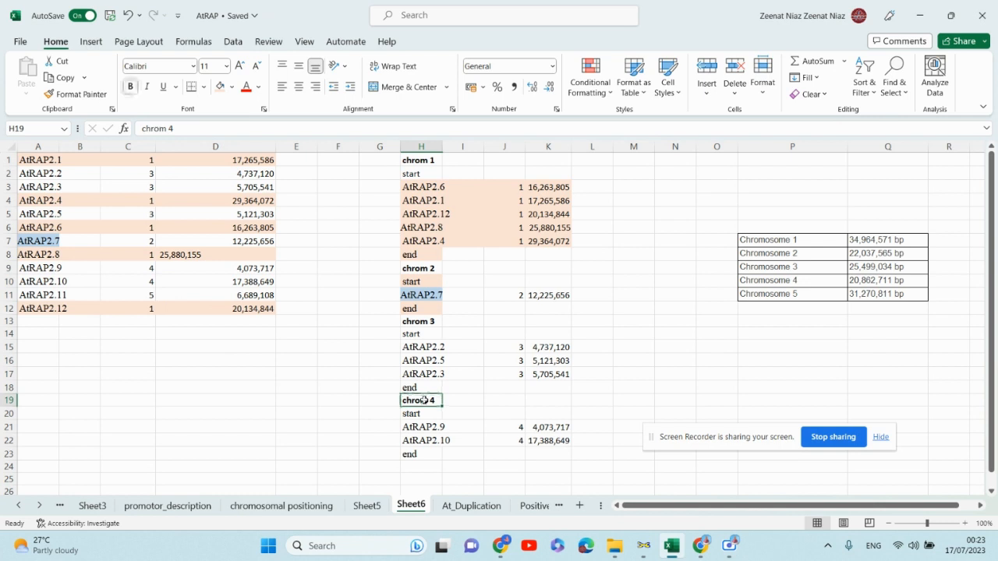
pyautogui.hotkey('ctrl', 'c')
pyautogui.scroll(-2, 449, 451)
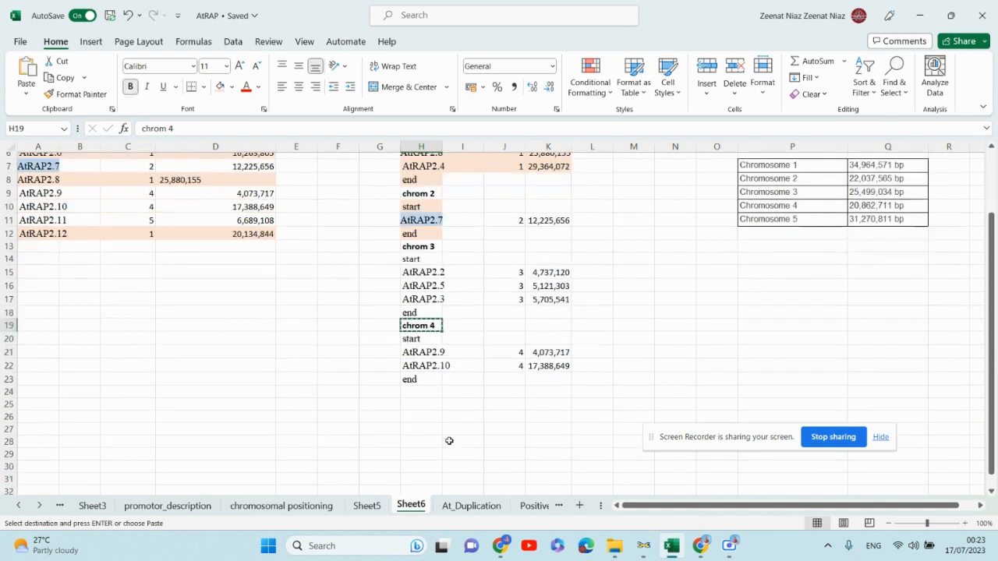
pyautogui.click(423, 393)
pyautogui.hotkey('ctrl', 'v')
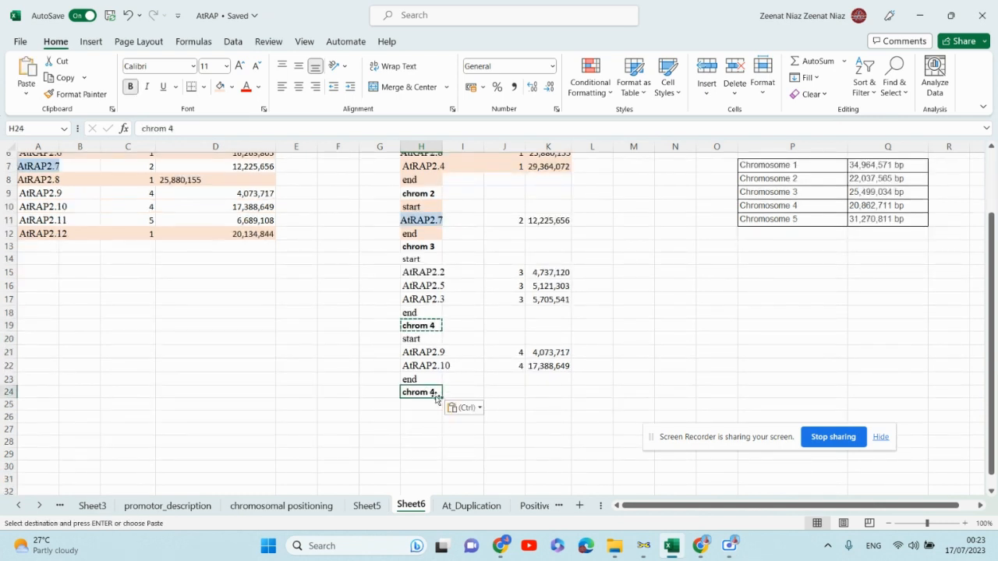
pyautogui.press('Escape')
pyautogui.doubleClick(436, 392)
pyautogui.press('BackSpace')
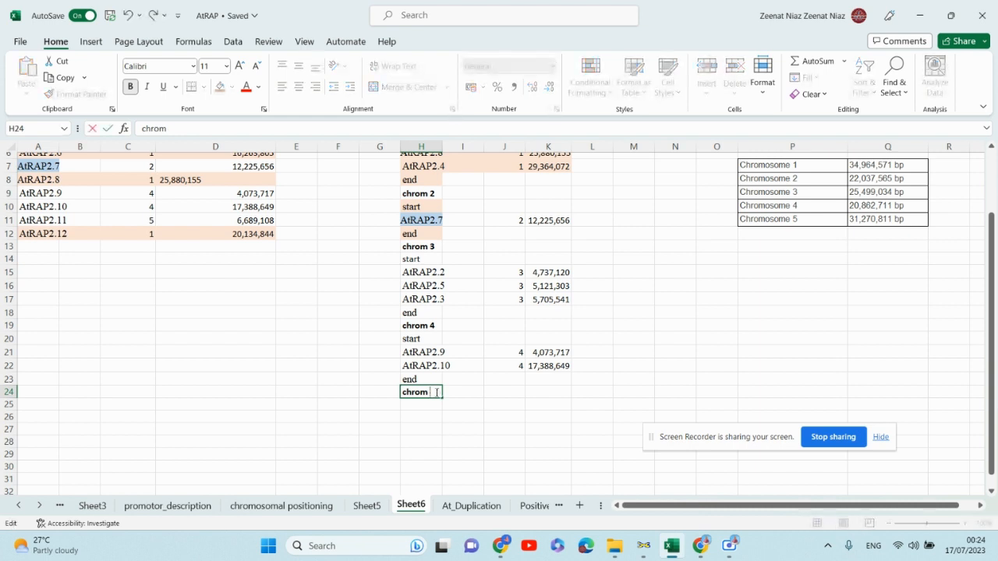
pyautogui.write('5')
pyautogui.press('Return')
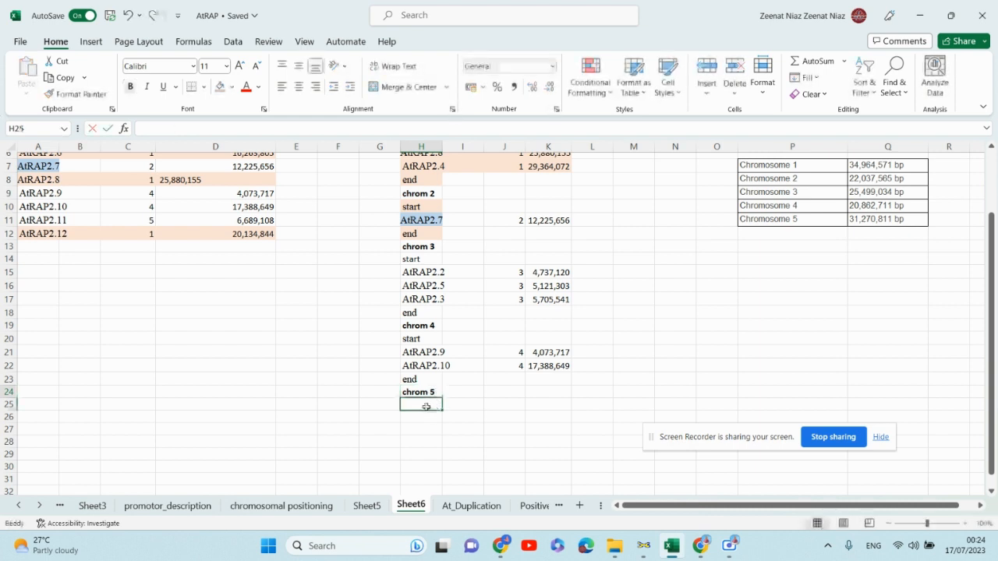
# - Enter "start" in H25 below the chrom 5 header
pyautogui.write('start')
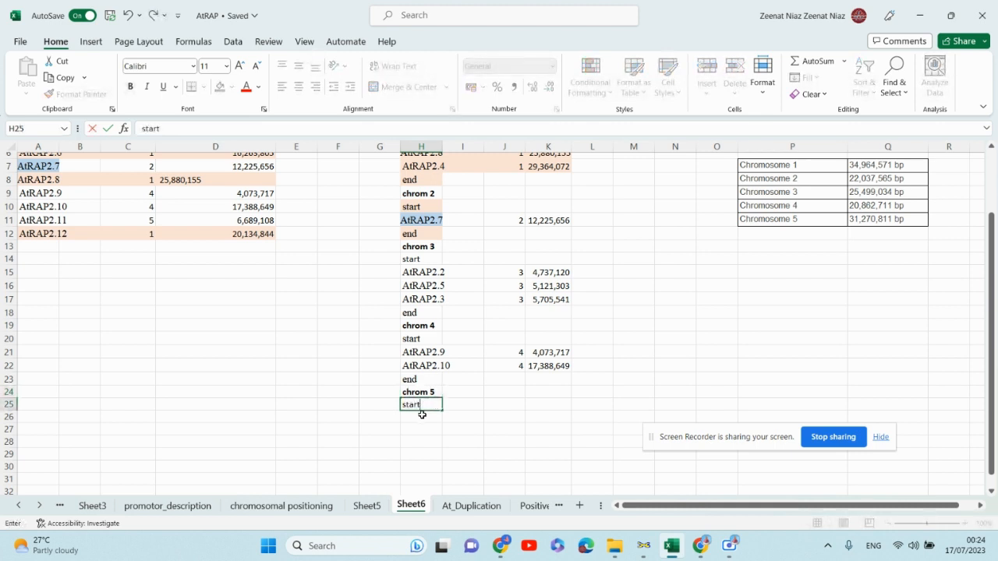
pyautogui.press('Return')
pyautogui.scroll(2, 185, 365)
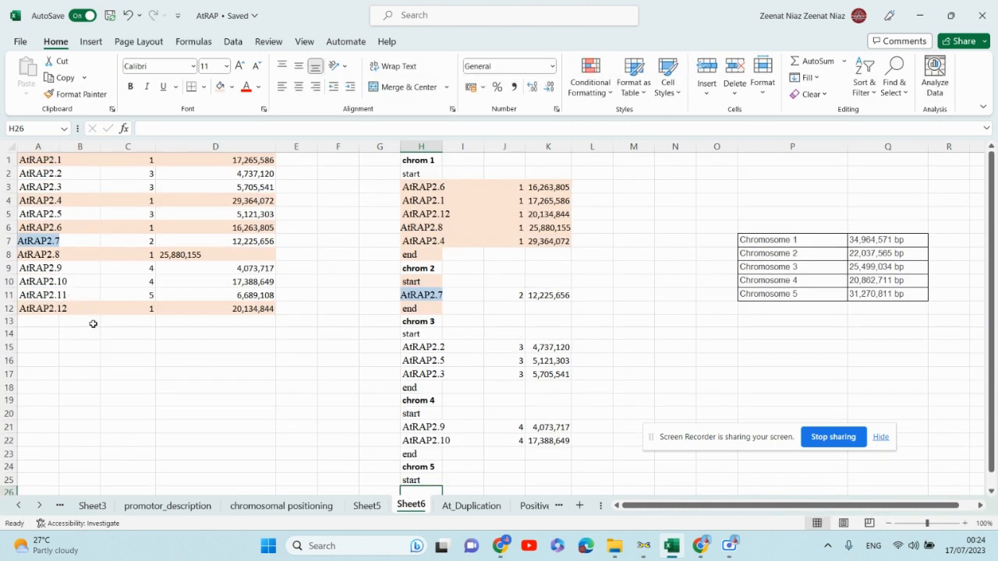
# - Copy the AtRAP2.11 row into H26 of the chromosome 5 list
pyautogui.moveTo(43, 296); pyautogui.dragTo(204, 294)
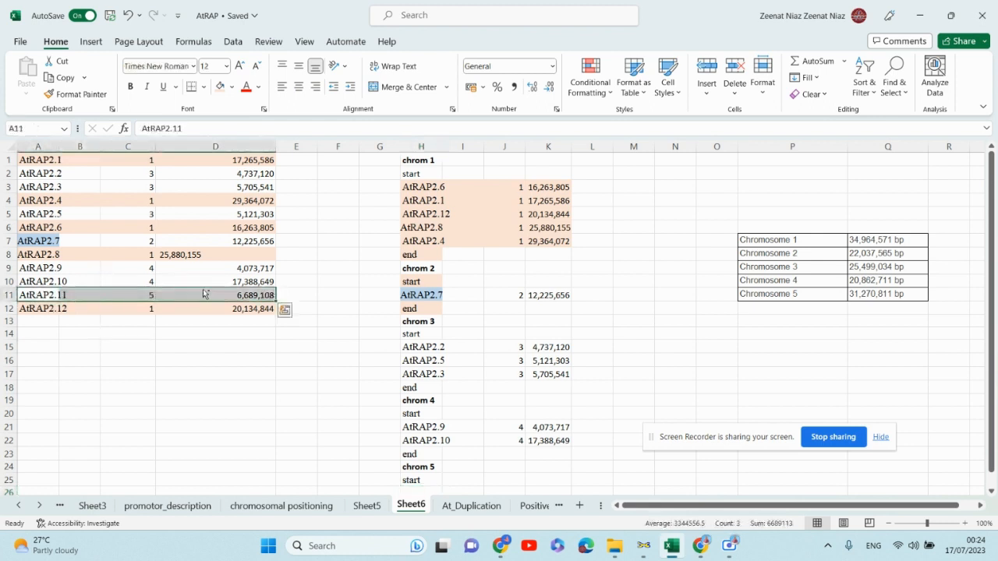
pyautogui.hotkey('ctrl', 'c')
pyautogui.scroll(-4, 297, 336)
pyautogui.moveTo(409, 343); pyautogui.dragTo(562, 341)
pyautogui.hotkey('ctrl', 'v')
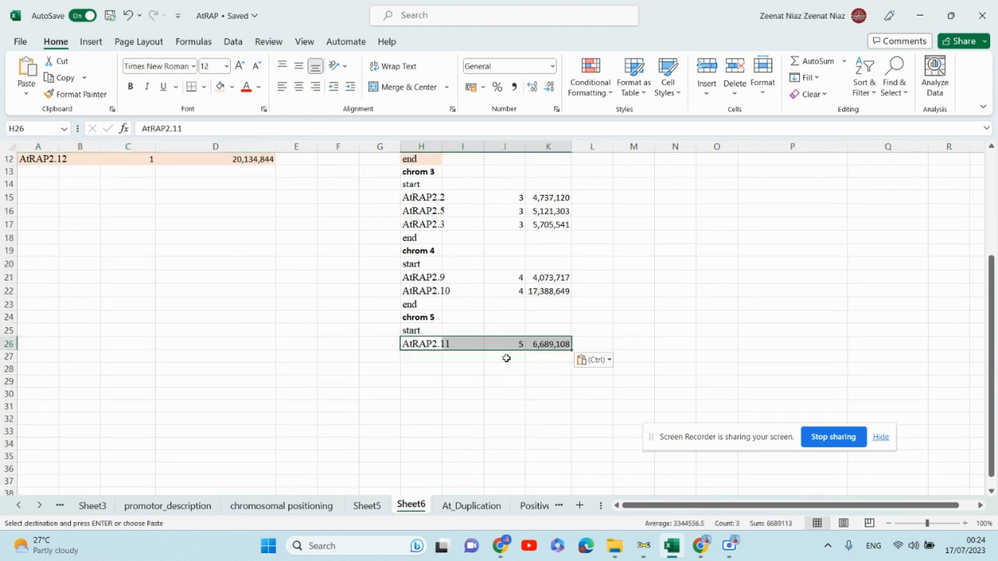
# - Enter "end" in H27 to close the chromosome 5 list
pyautogui.click(422, 355)
pyautogui.write('end')
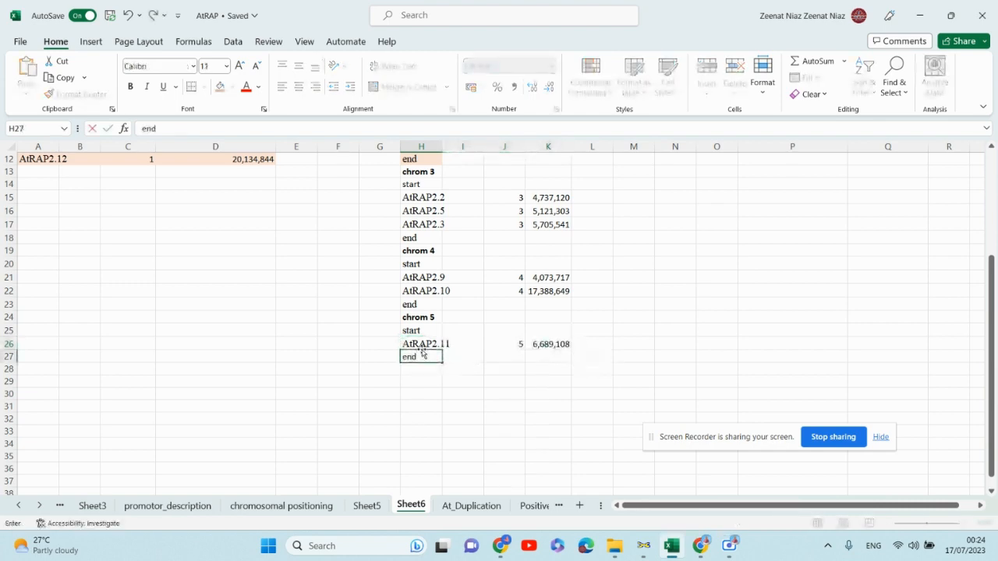
pyautogui.click(564, 396)
pyautogui.scroll(3, 455, 438)
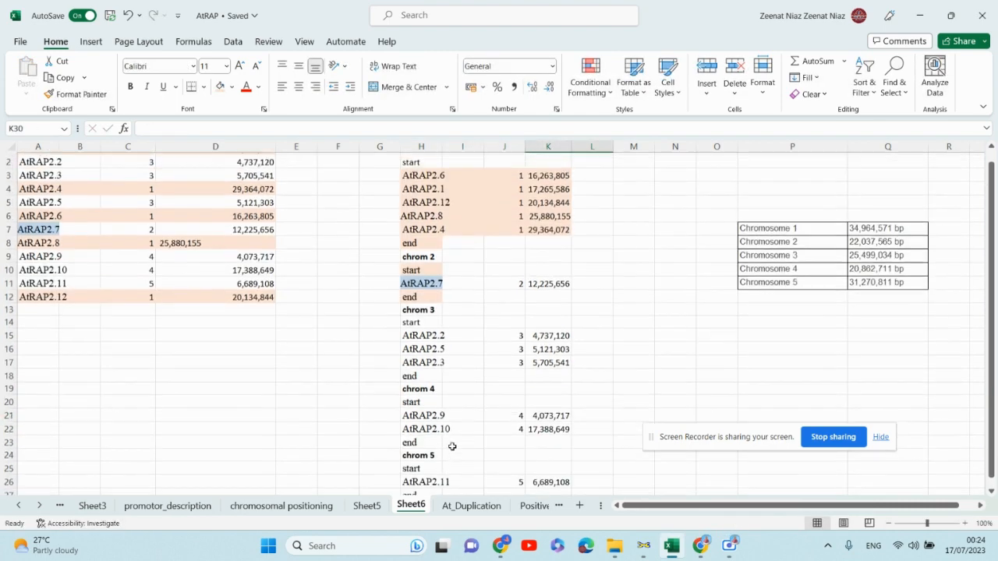
pyautogui.scroll(1, 452, 446)
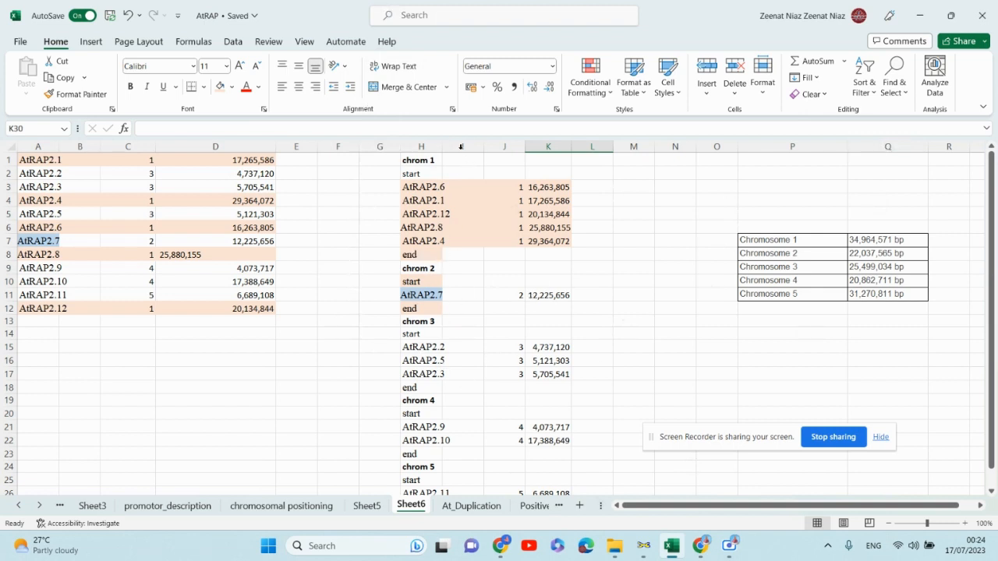
# - Widen column H so the gene names fit
pyautogui.moveTo(461, 147); pyautogui.dragTo(484, 145)
pyautogui.scroll(-3, 679, 223)
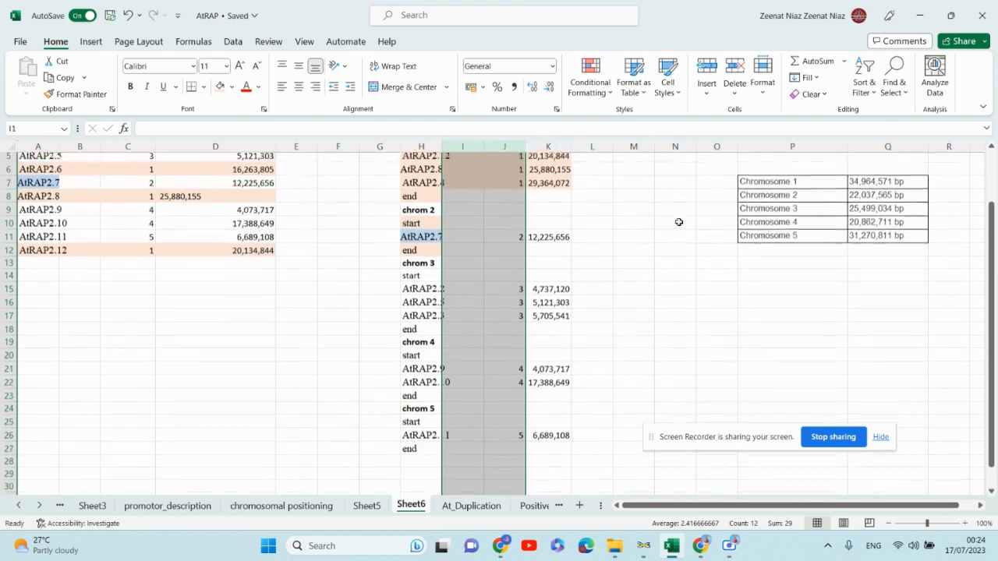
pyautogui.scroll(2, 647, 228)
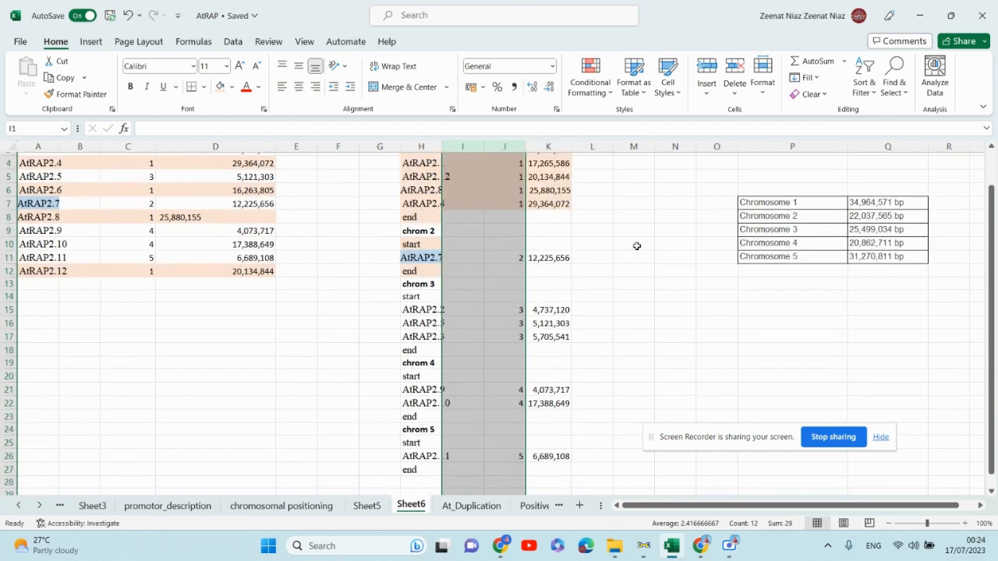
pyautogui.click(633, 244)
pyautogui.moveTo(446, 146); pyautogui.dragTo(457, 147)
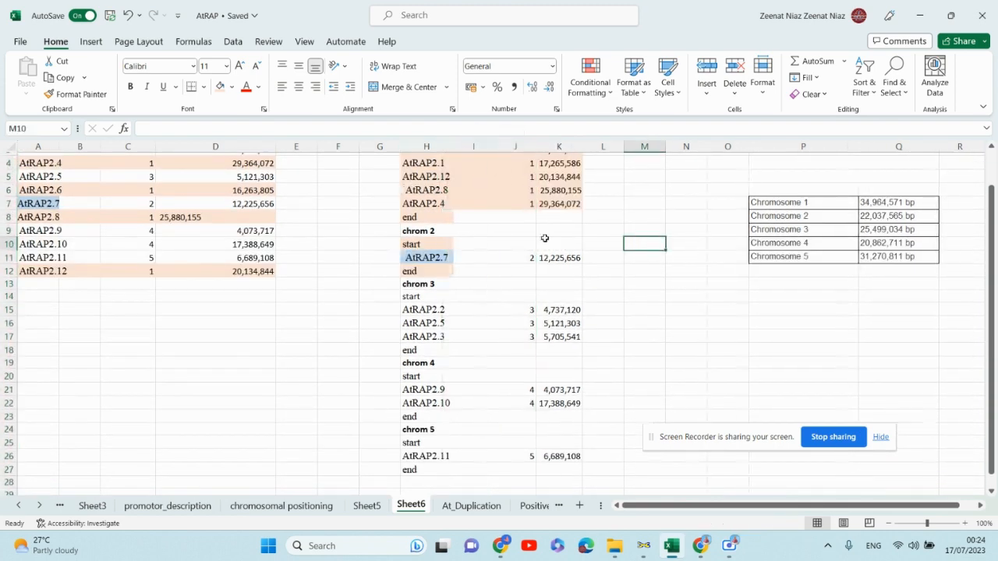
# - Delete columns I and J, removing the empty column and the chromosome numbers beside the gene names
pyautogui.scroll(1, 614, 279)
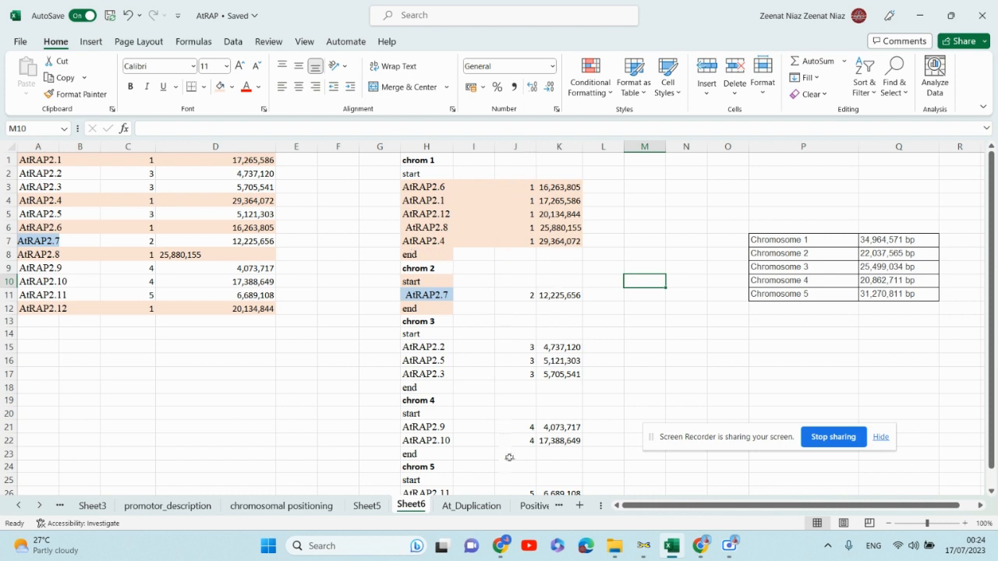
pyautogui.scroll(-1, 521, 215)
pyautogui.scroll(1, 521, 215)
pyautogui.moveTo(477, 147); pyautogui.dragTo(505, 146)
pyautogui.rightClick(503, 148)
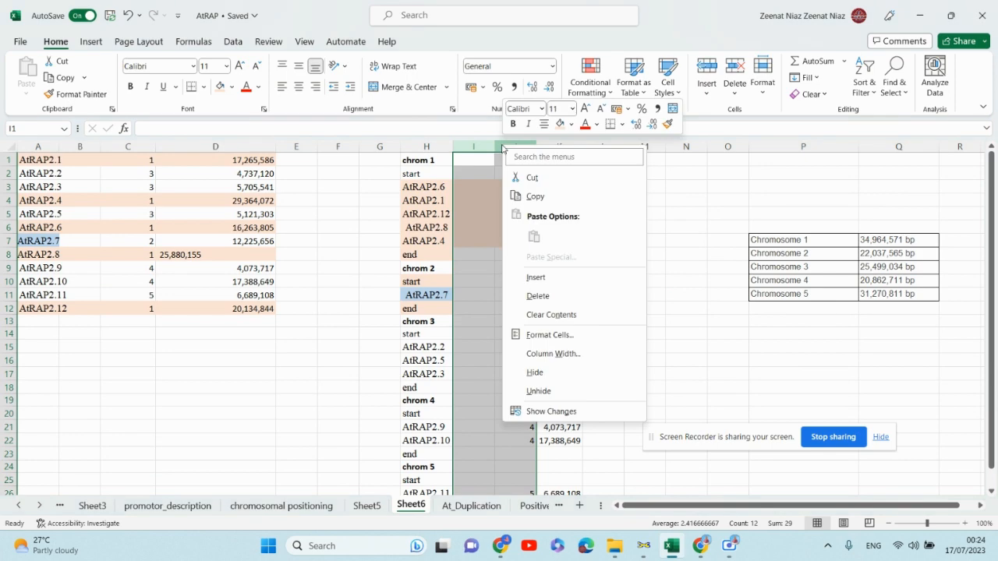
pyautogui.click(537, 296)
pyautogui.click(600, 217)
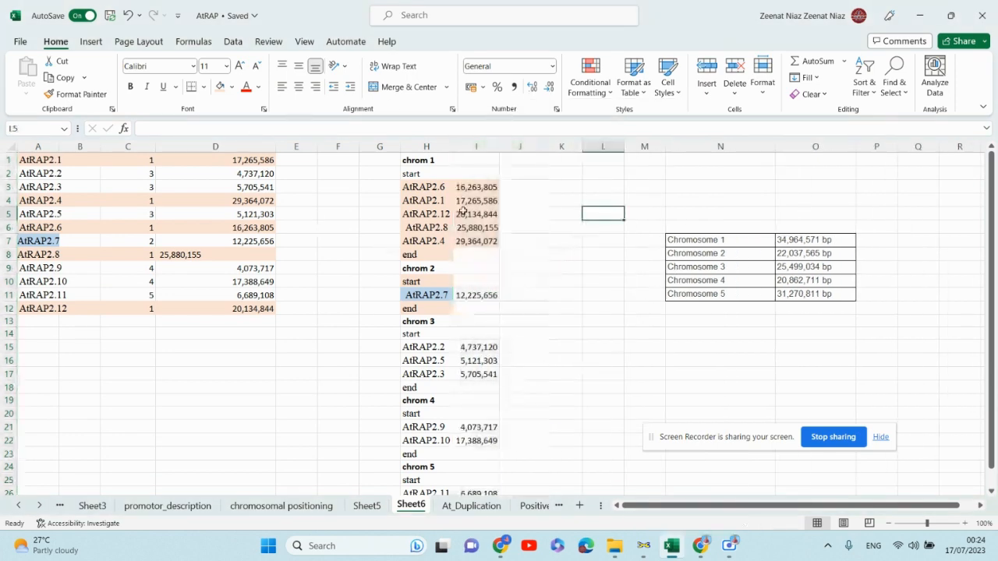
# - Autofit the width of the positions column I
pyautogui.scroll(-3, 592, 299)
pyautogui.scroll(3, 593, 299)
pyautogui.doubleClick(499, 146)
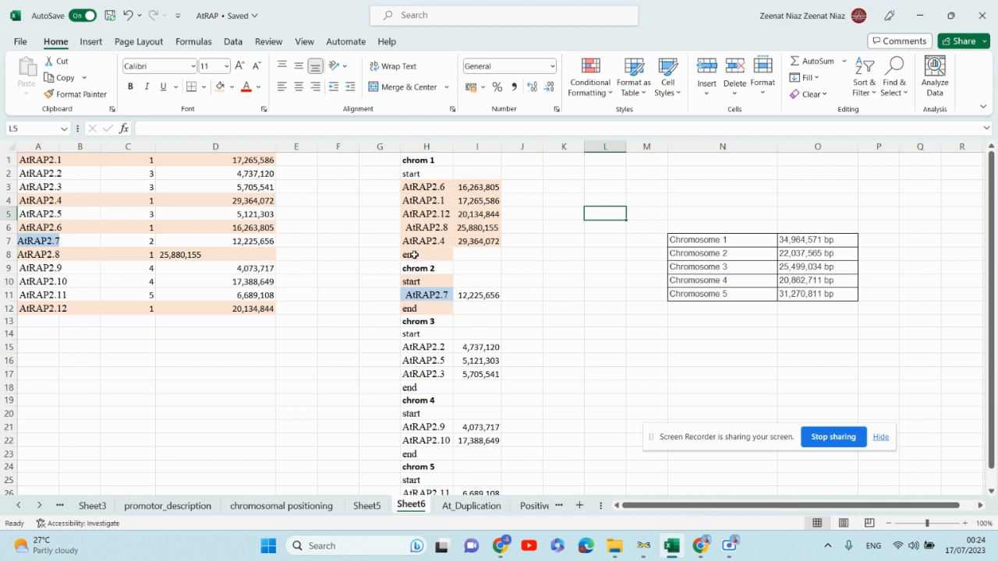
# - Enter 0 as the position next to the chrom 1 "start" row in I2
pyautogui.doubleClick(481, 175)
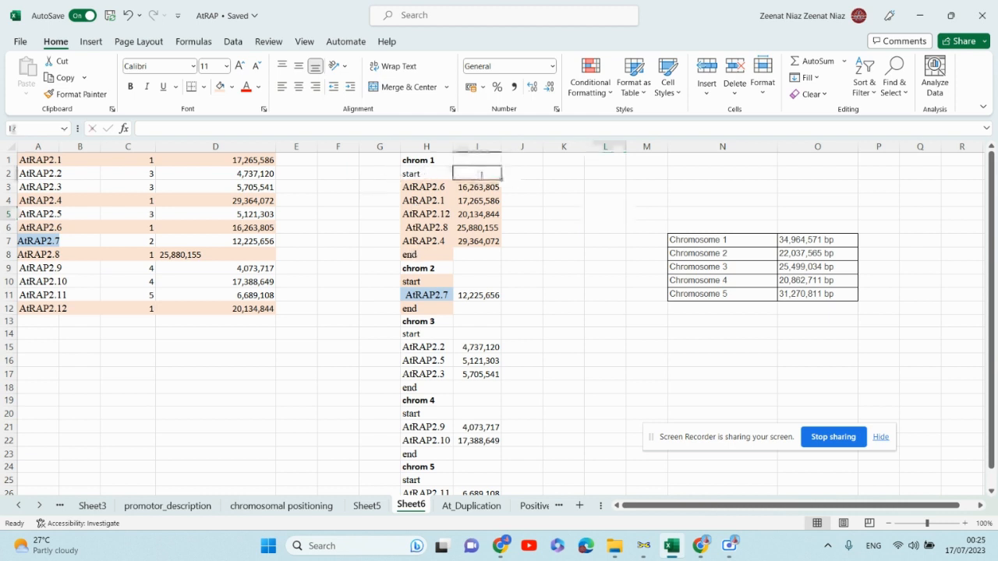
pyautogui.write('0')
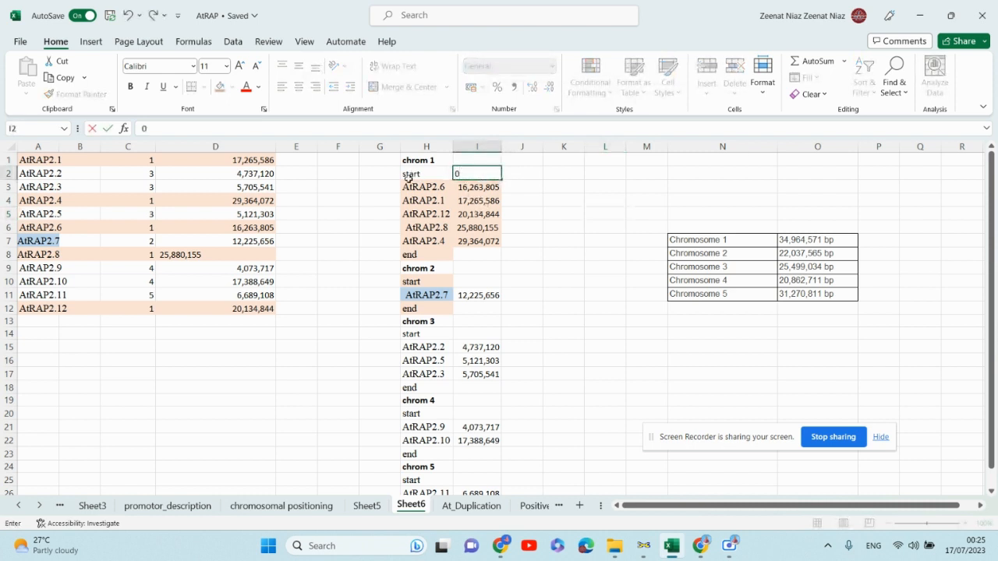
# - Copy the Chromosome 1 length 34,964,571 from the length table into the chrom 1 "end" cell I8
pyautogui.click(836, 243)
pyautogui.doubleClick(825, 240)
pyautogui.moveTo(826, 240); pyautogui.dragTo(783, 240)
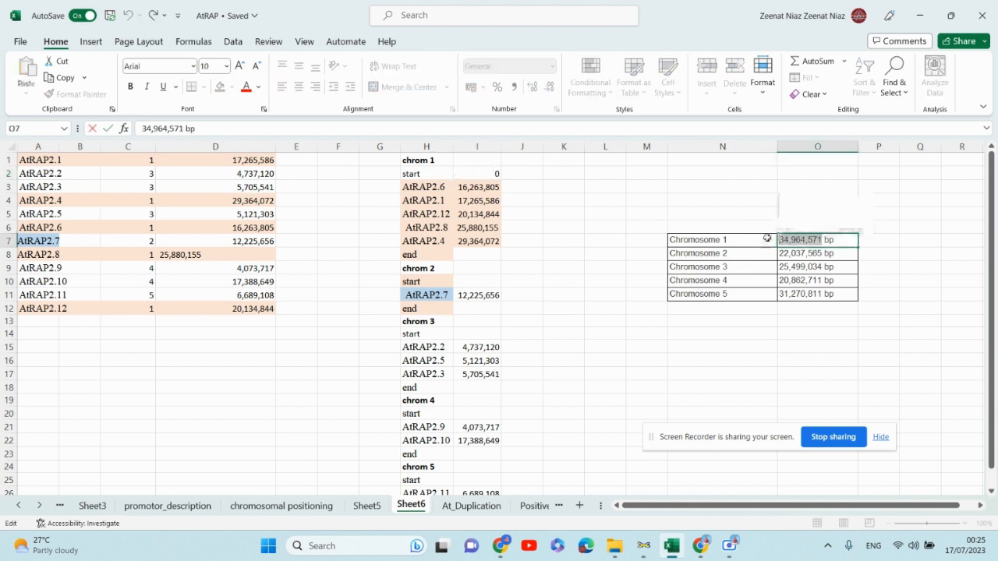
pyautogui.hotkey('ctrl', 'c')
pyautogui.click(482, 256)
pyautogui.hotkey('ctrl', 'v')
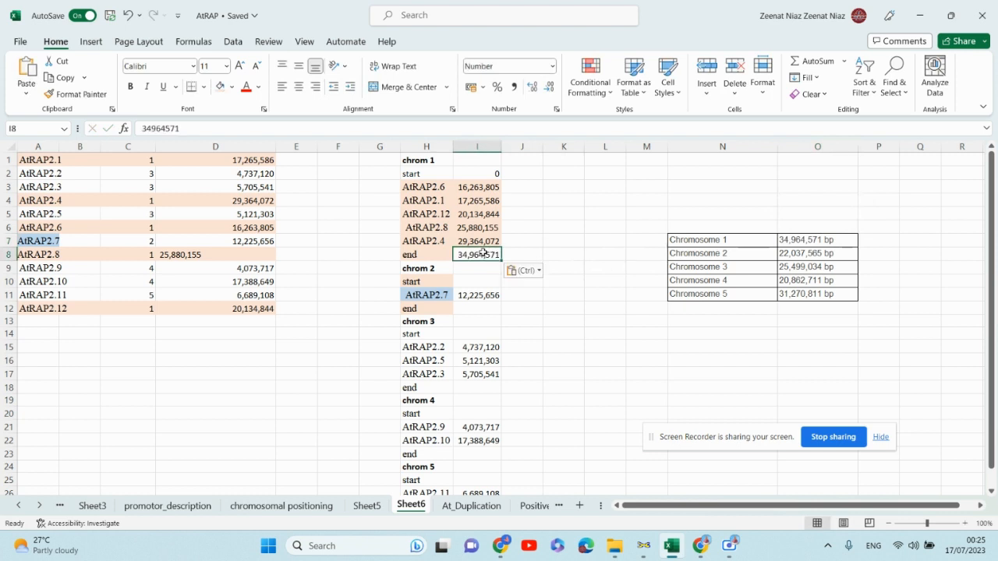
# - Enter 0 as the chrom 2 start in I10 and copy the Chromosome 2 length 22,037,565 into its end cell I12
pyautogui.click(480, 281)
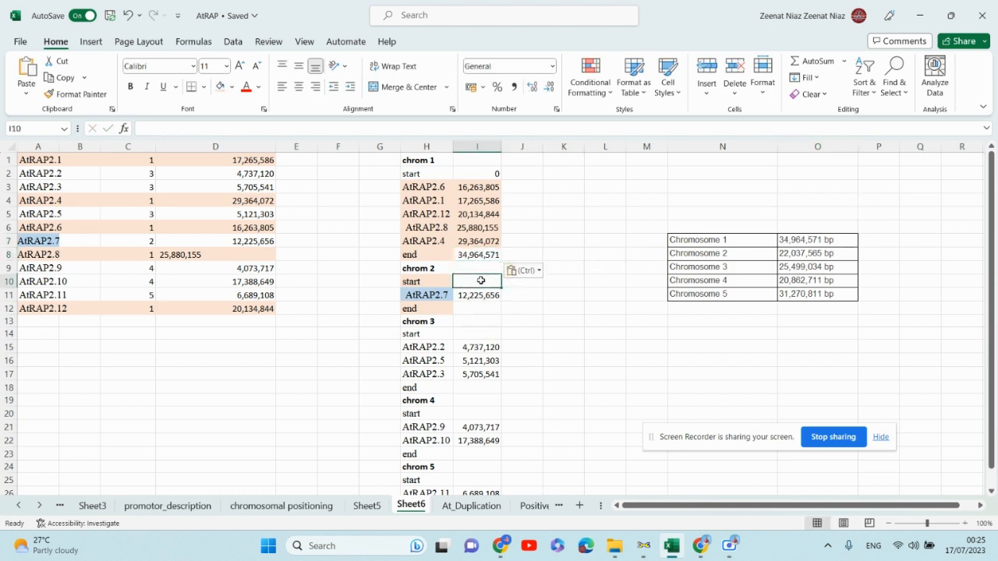
pyautogui.write('0')
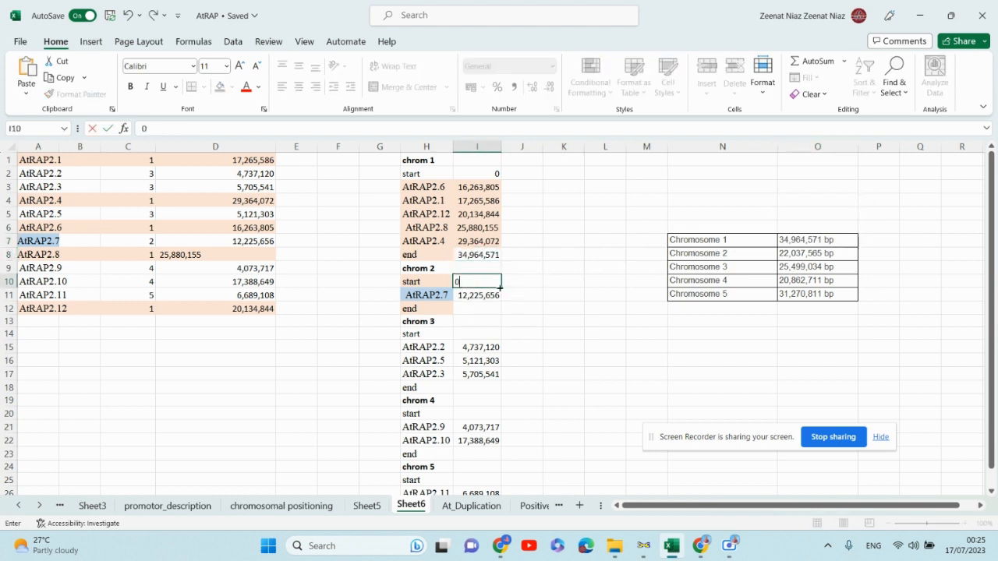
pyautogui.click(807, 254)
pyautogui.doubleClick(822, 253)
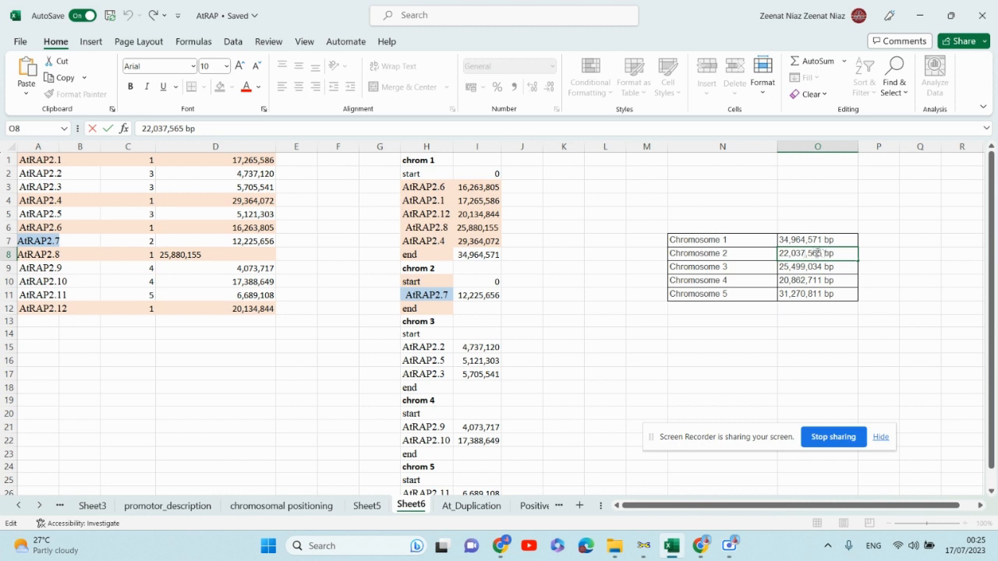
pyautogui.moveTo(822, 253); pyautogui.dragTo(779, 255)
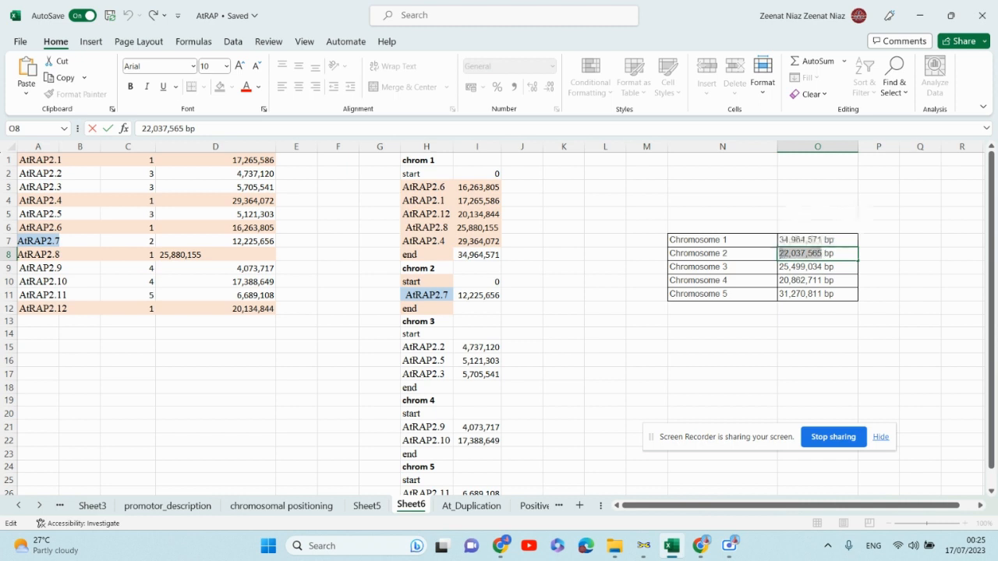
pyautogui.hotkey('ctrl', 'c')
pyautogui.click(477, 308)
pyautogui.hotkey('ctrl', 'v')
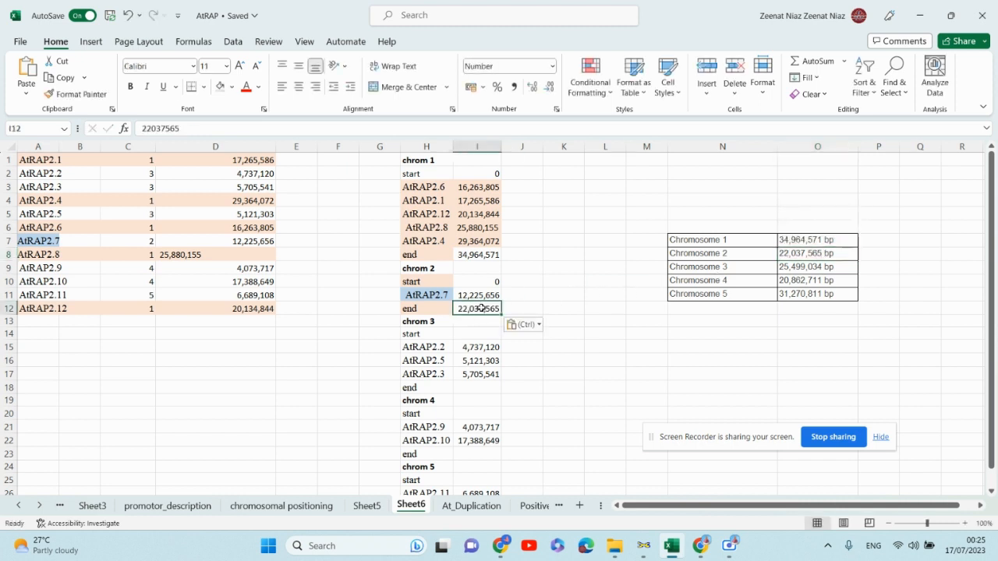
# - Enter 0 as the chrom 3 start in I14 and copy the Chromosome 3 length 25,499,034 into its end cell I18
pyautogui.scroll(-1, 533, 320)
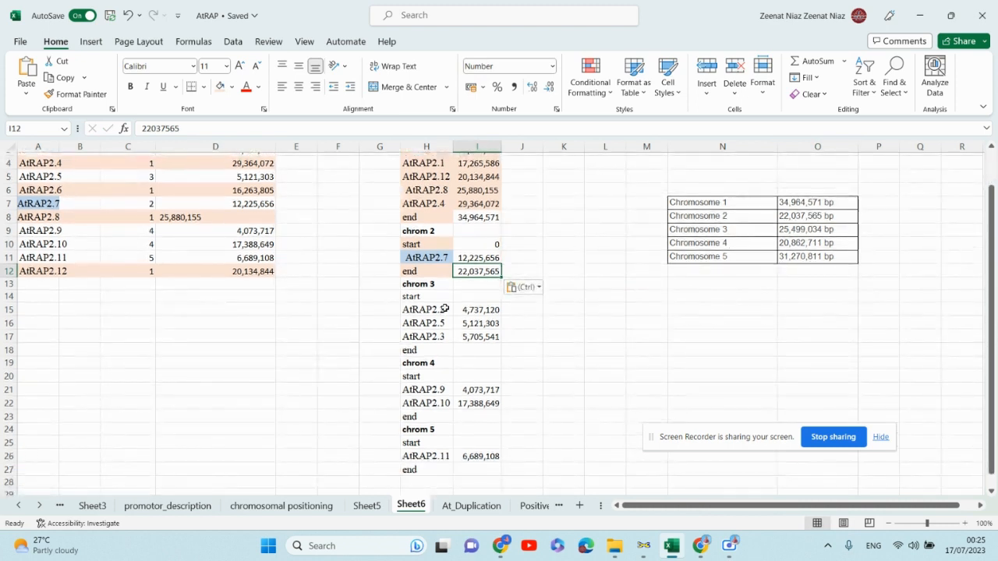
pyautogui.click(480, 296)
pyautogui.write('0')
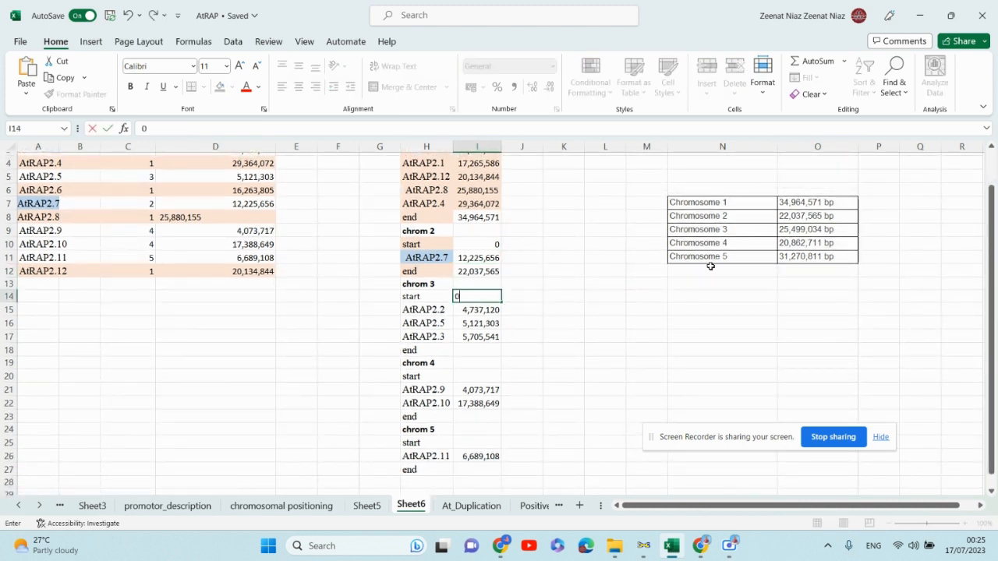
pyautogui.click(817, 231)
pyautogui.doubleClick(817, 231)
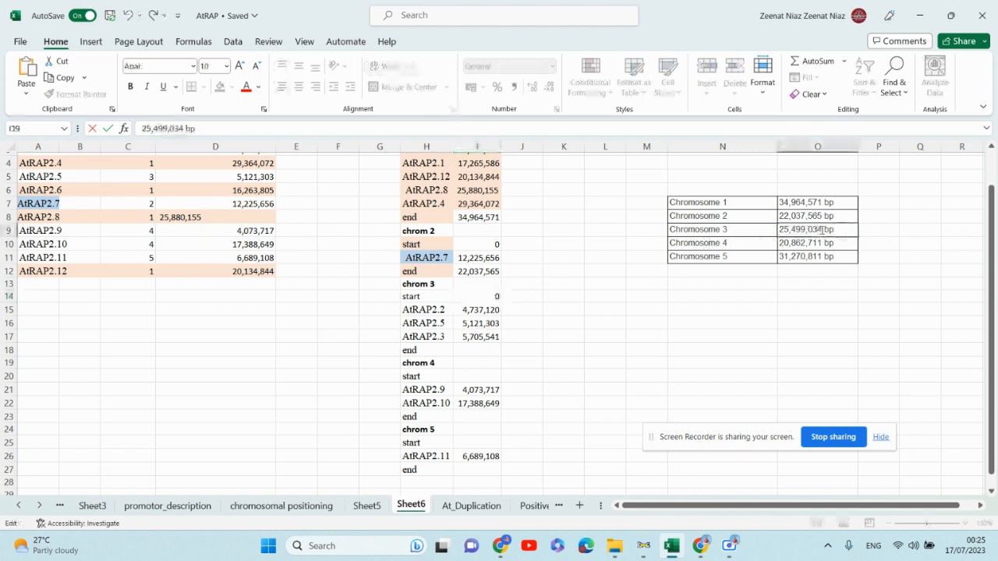
pyautogui.moveTo(822, 230); pyautogui.dragTo(777, 232)
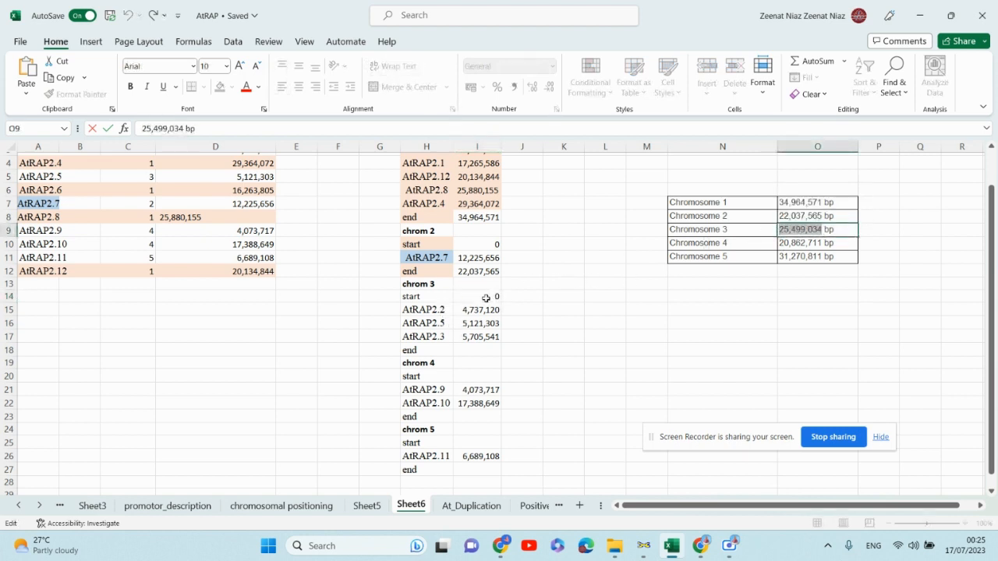
pyautogui.click(475, 350)
pyautogui.hotkey('ctrl', 'v')
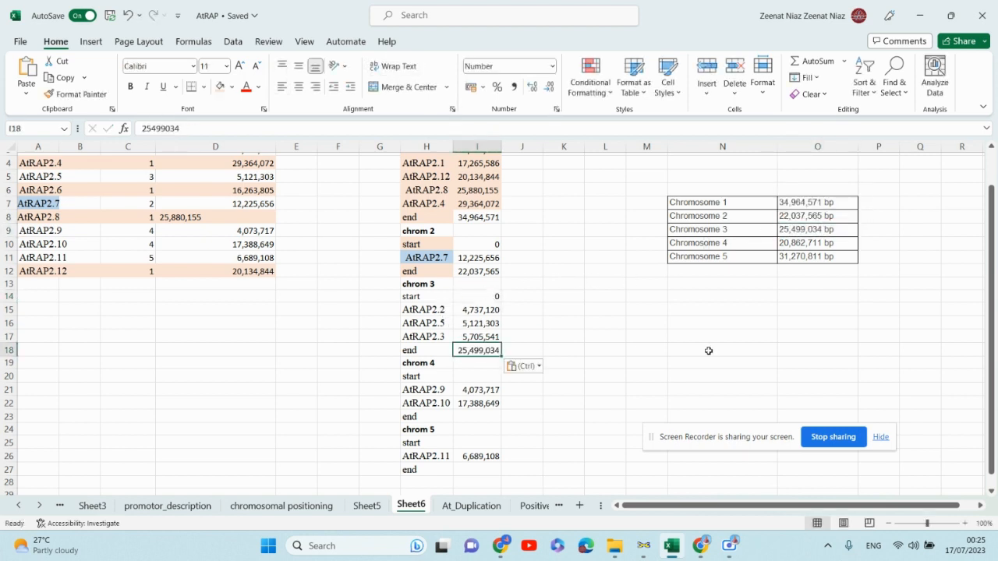
# - Enter 0 as the chrom 4 start in I20 and copy the Chromosome 4 length 20,862,711 into its end cell I23
pyautogui.scroll(-1, 612, 325)
pyautogui.click(464, 341)
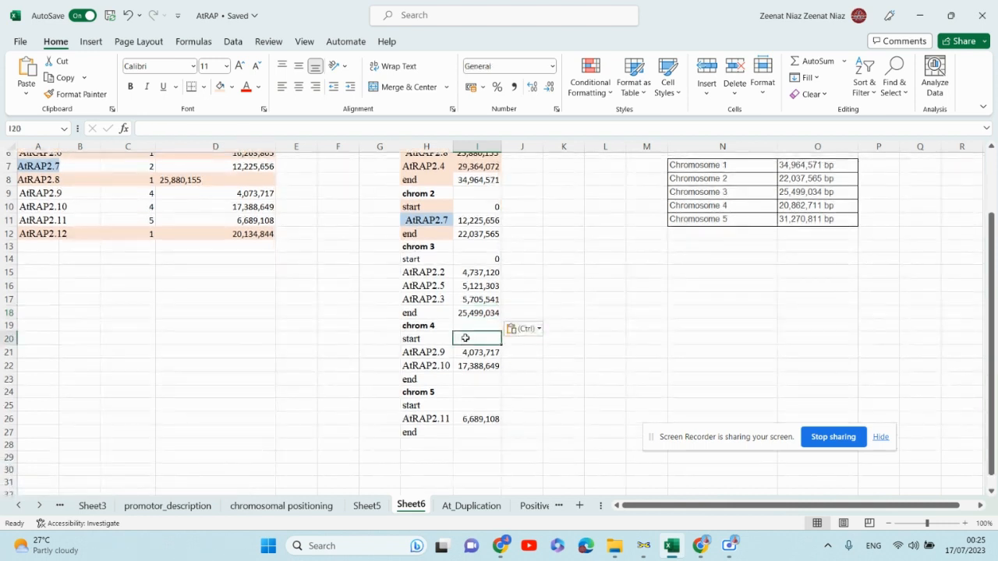
pyautogui.write('0')
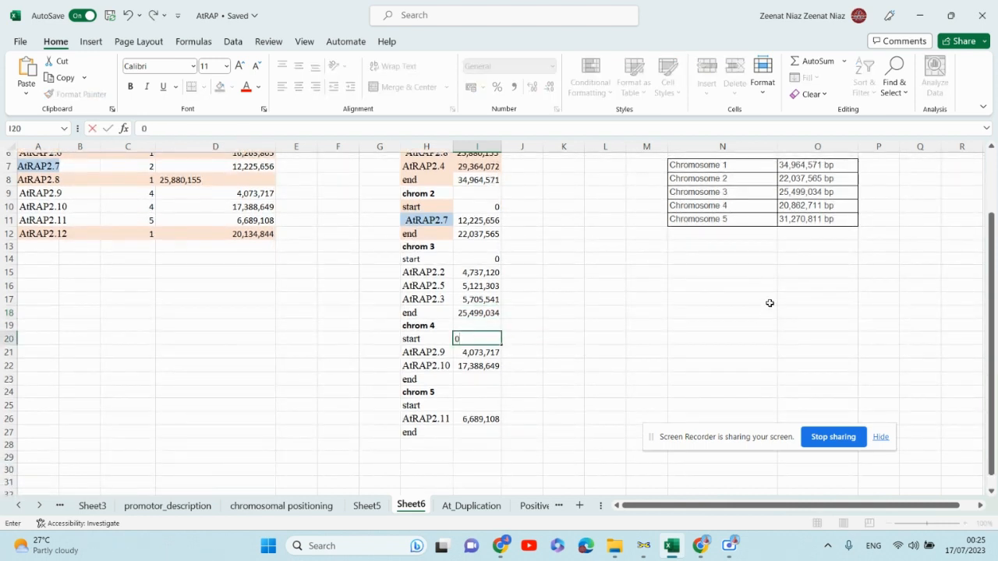
pyautogui.doubleClick(806, 205)
pyautogui.moveTo(824, 205); pyautogui.dragTo(757, 212)
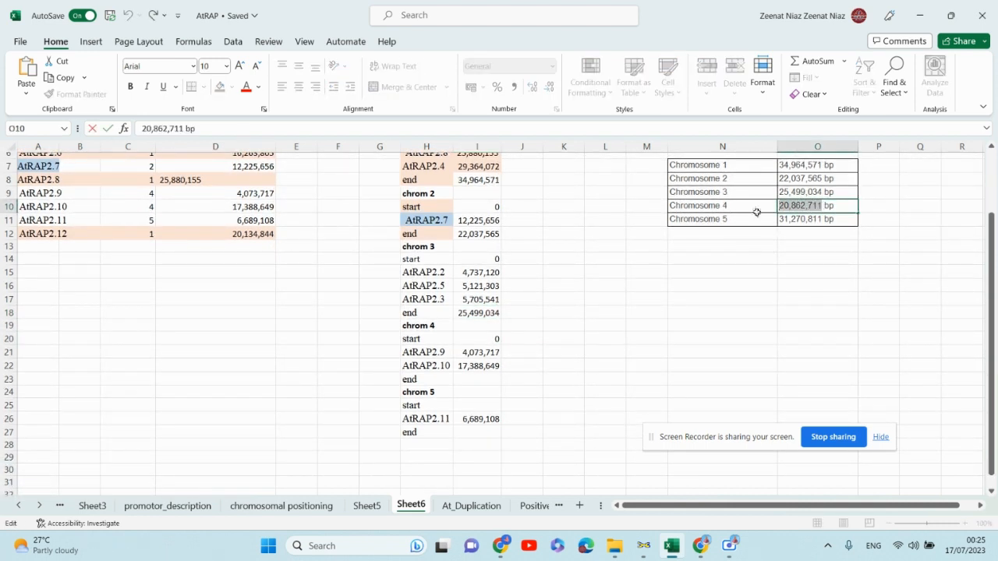
pyautogui.hotkey('ctrl', 'c')
pyautogui.click(474, 379)
pyautogui.hotkey('ctrl', 'v')
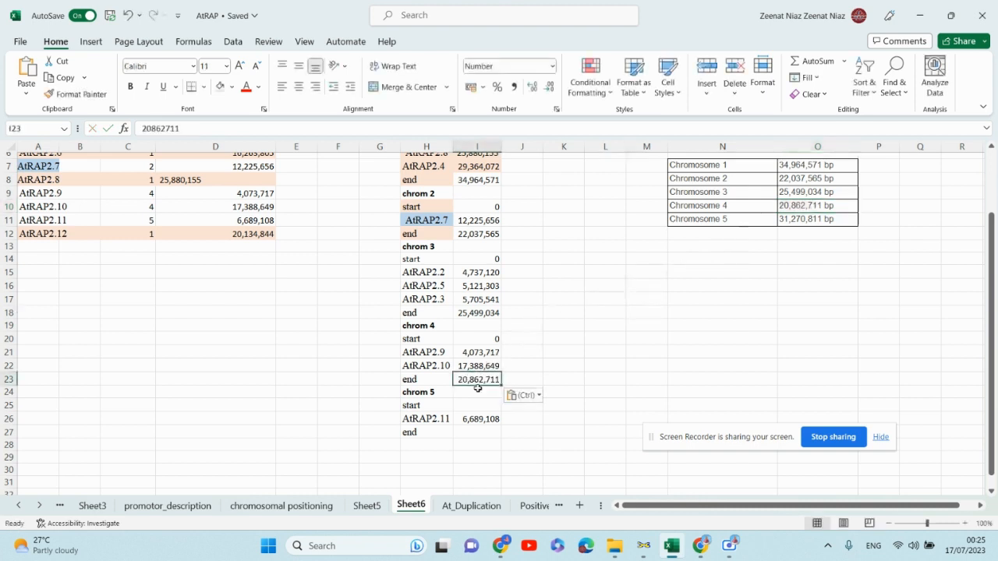
# - Enter 0 as the chrom 5 start in I25 and copy the Chromosome 5 length 31,270,811 into its end cell I27
pyautogui.click(481, 403)
pyautogui.write('0')
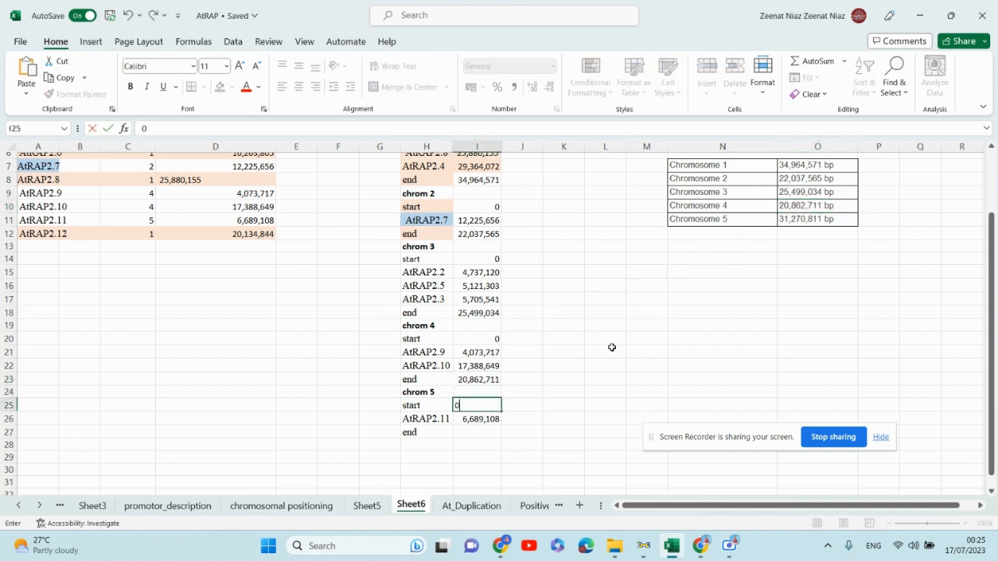
pyautogui.click(820, 219)
pyautogui.doubleClick(820, 219)
pyautogui.moveTo(821, 219); pyautogui.dragTo(731, 220)
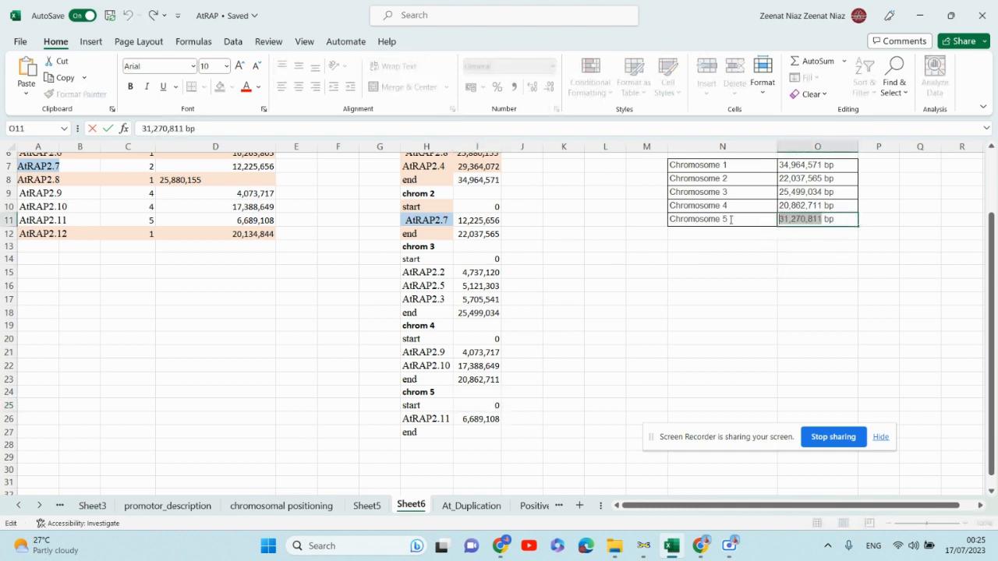
pyautogui.click(467, 432)
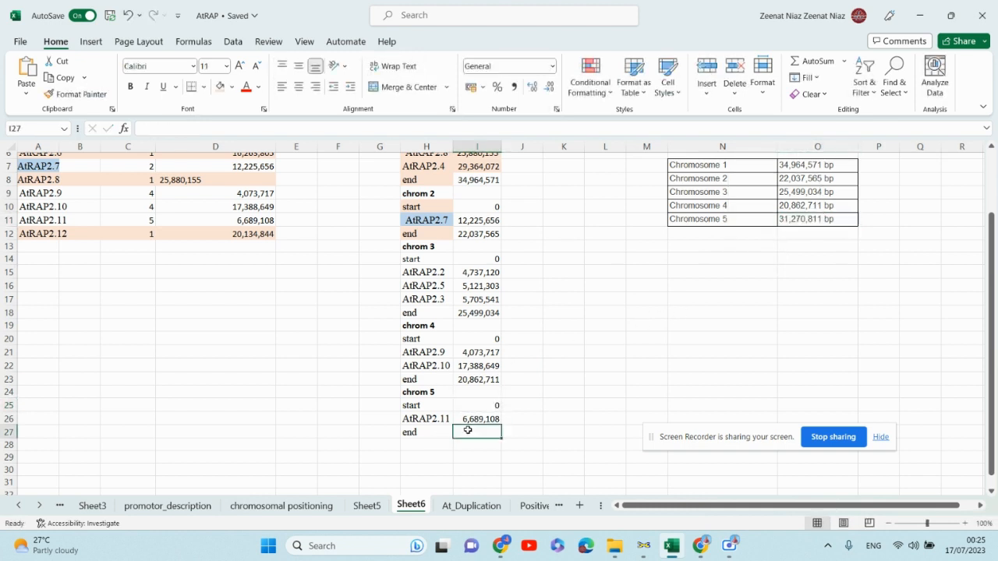
pyautogui.hotkey('ctrl', 'v')
pyautogui.press('ctrl')
pyautogui.scroll(2, 695, 285)
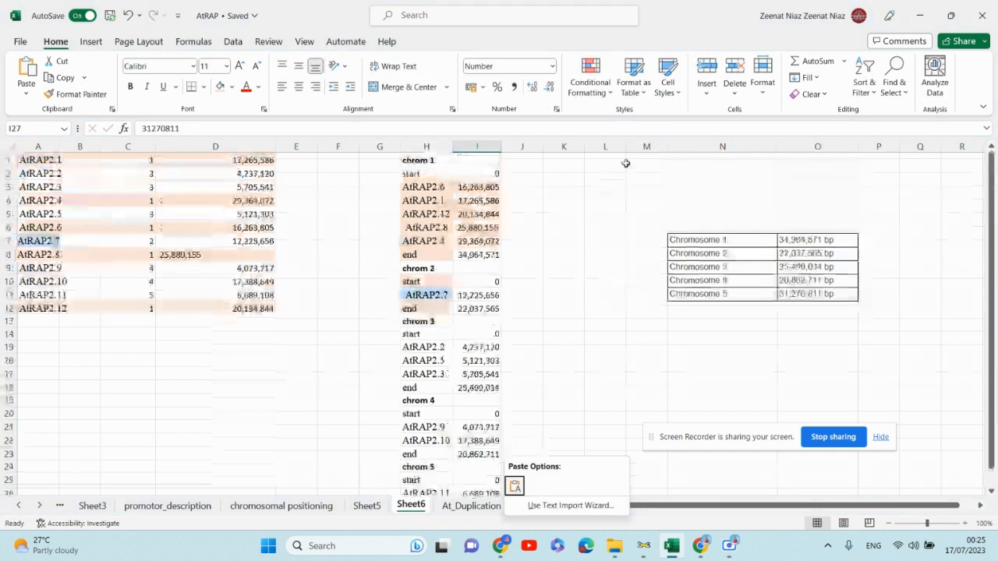
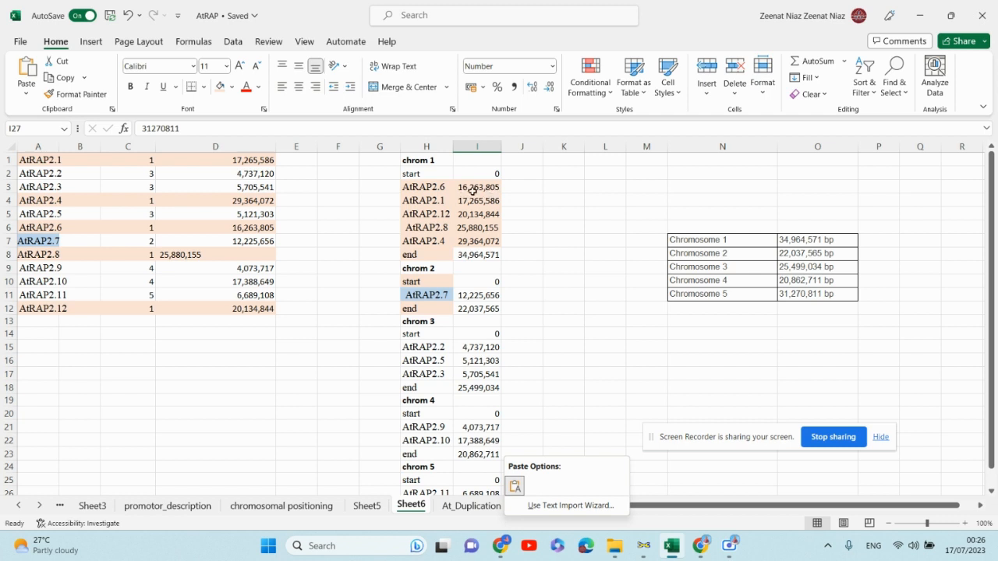
# - Enter the formula =I3/1000000 in J3 to convert AtRAP2.6's position to megabases
pyautogui.click(517, 186)
pyautogui.doubleClick(517, 187)
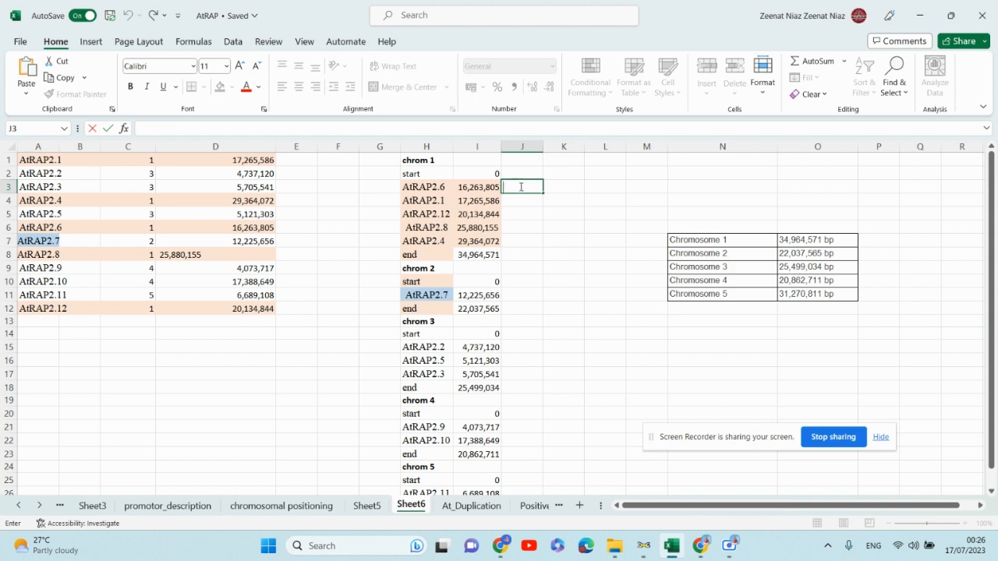
pyautogui.click(874, 546)
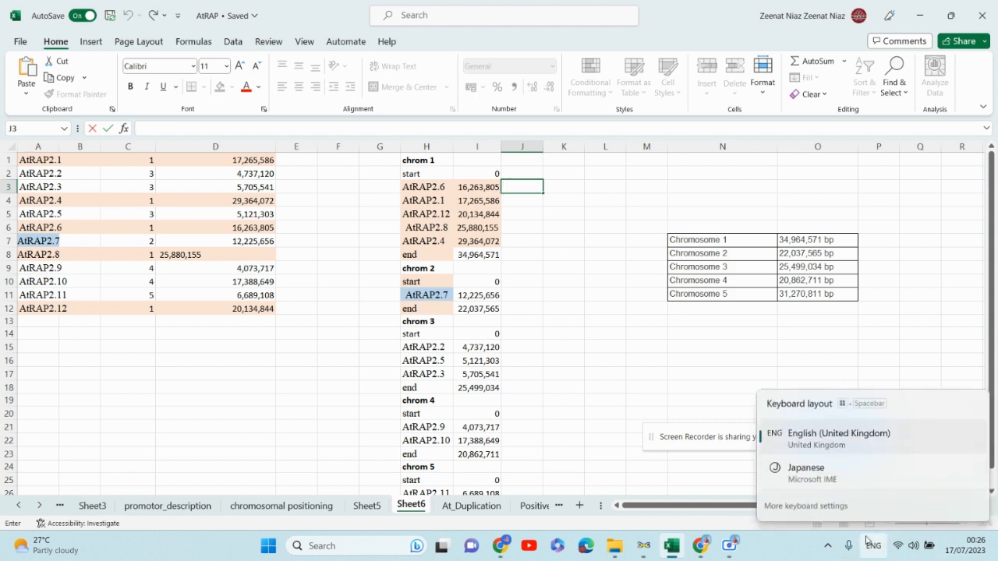
pyautogui.click(824, 472)
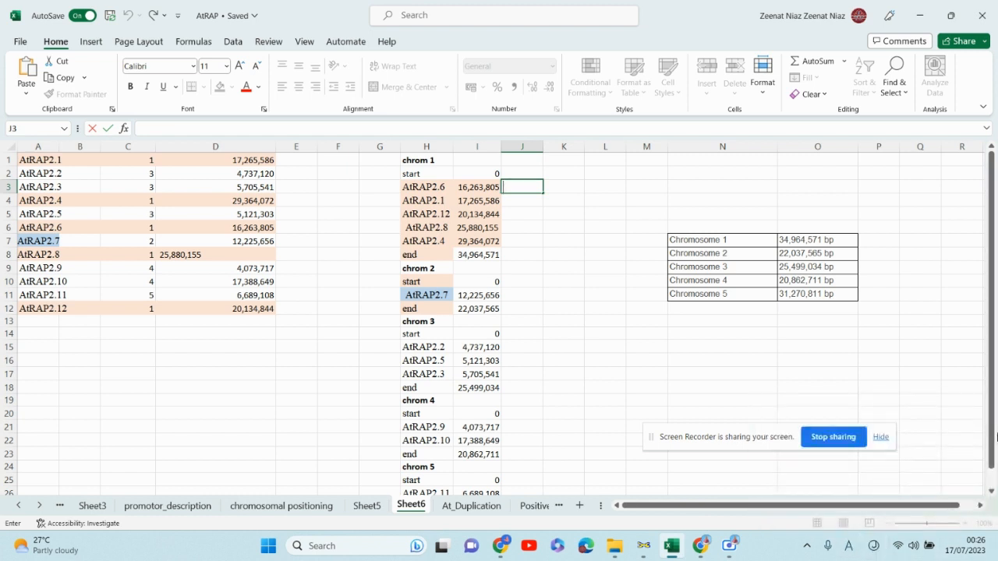
pyautogui.write('=')
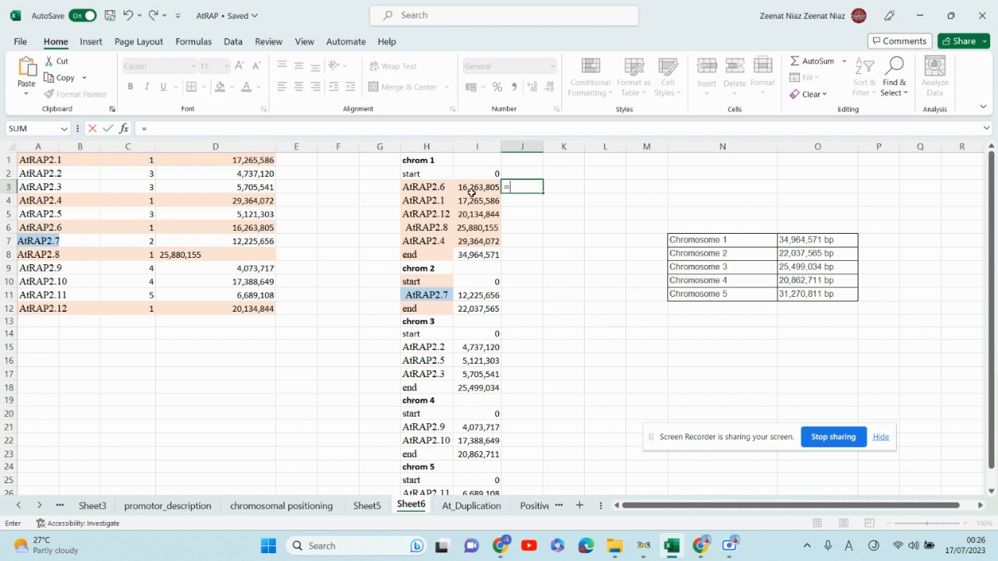
pyautogui.click(479, 188)
pyautogui.write('/1000000')
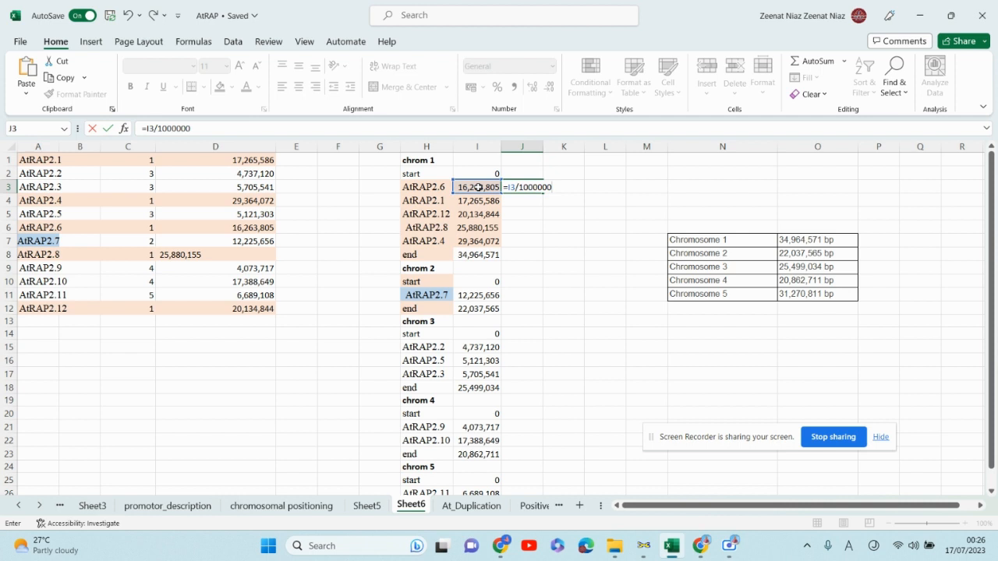
pyautogui.press('Return')
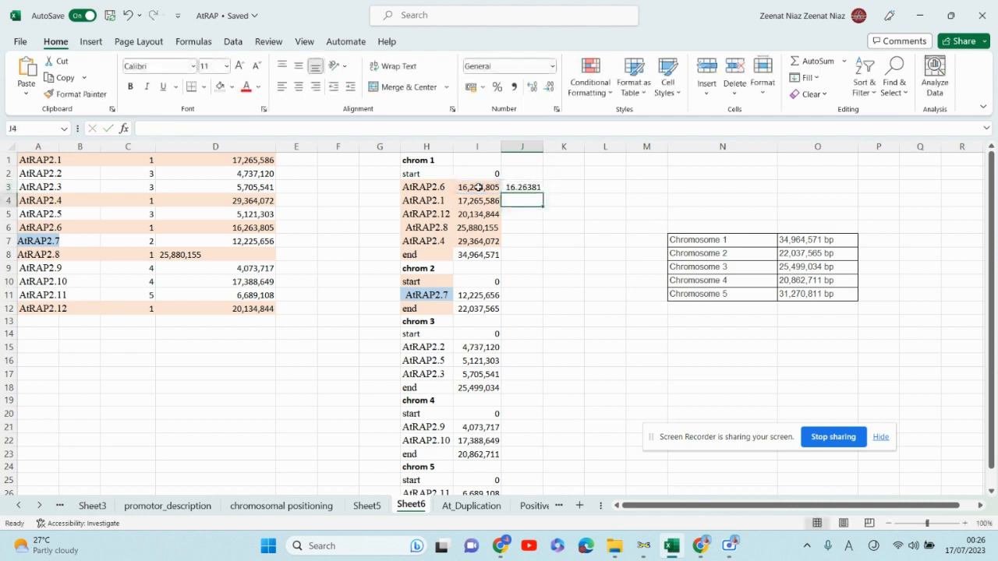
# - Fill the J3 conversion formula down through J8 for the rest of chromosome 1
pyautogui.click(577, 186)
pyautogui.click(536, 188)
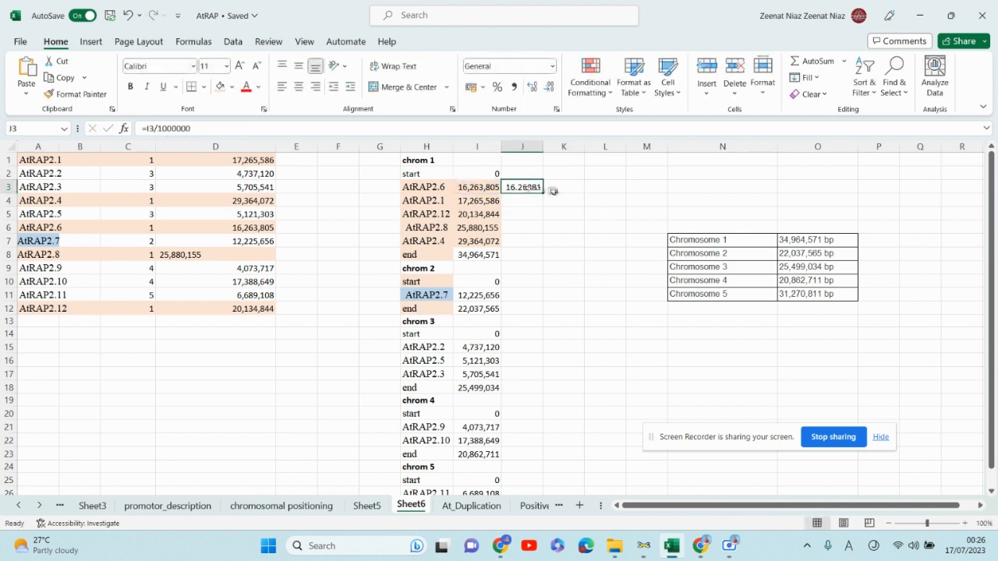
pyautogui.moveTo(541, 195); pyautogui.dragTo(533, 267)
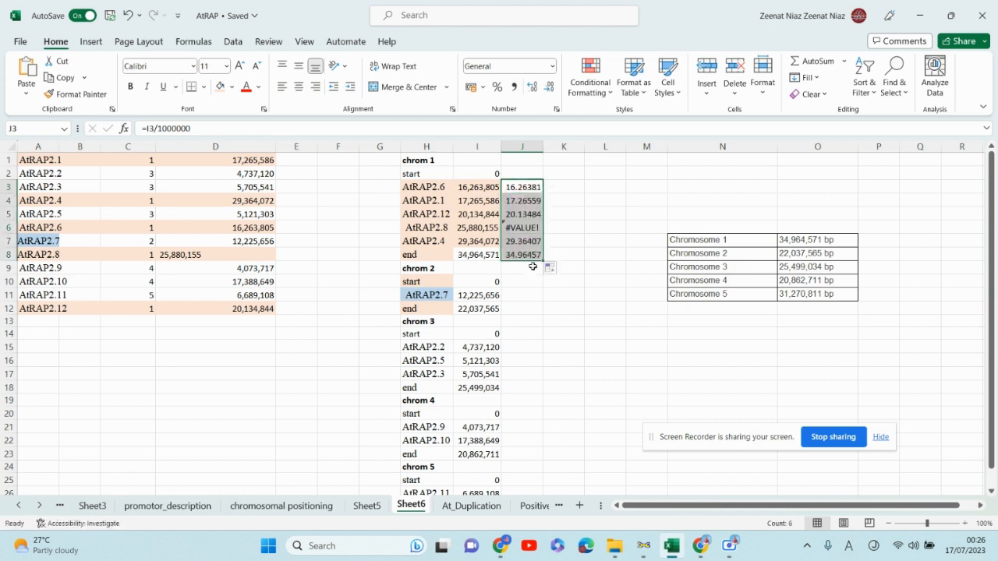
# - Replace the formula in J6 for AtRAP2.8 with the value 25.88
pyautogui.doubleClick(522, 228)
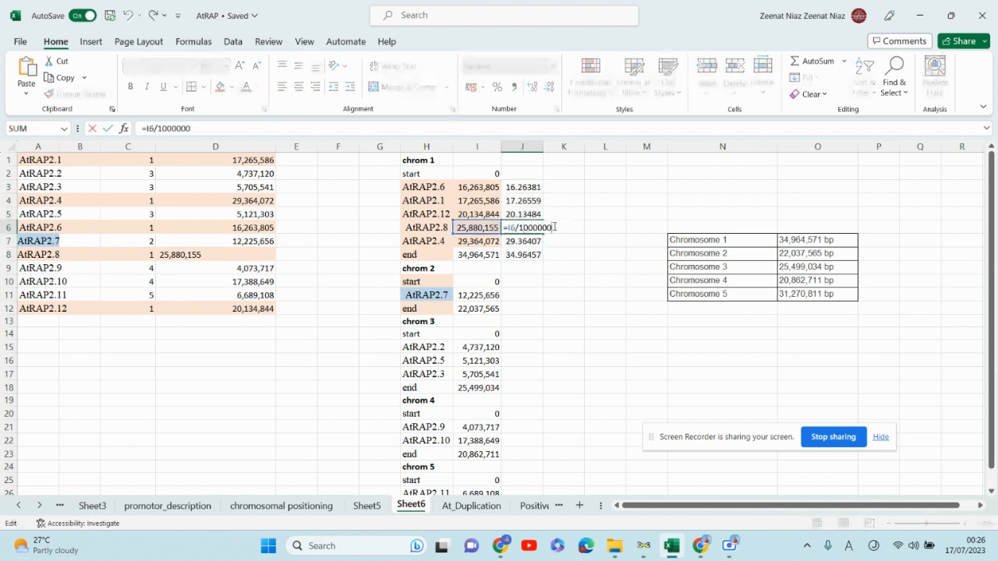
pyautogui.press('BackSpace')
pyautogui.press('BackSpace')
pyautogui.press('BackSpace')
pyautogui.press('BackSpace')
pyautogui.press('BackSpace')
pyautogui.press('BackSpace')
pyautogui.press('BackSpace')
pyautogui.press('BackSpace')
pyautogui.press('BackSpace')
pyautogui.press('BackSpace')
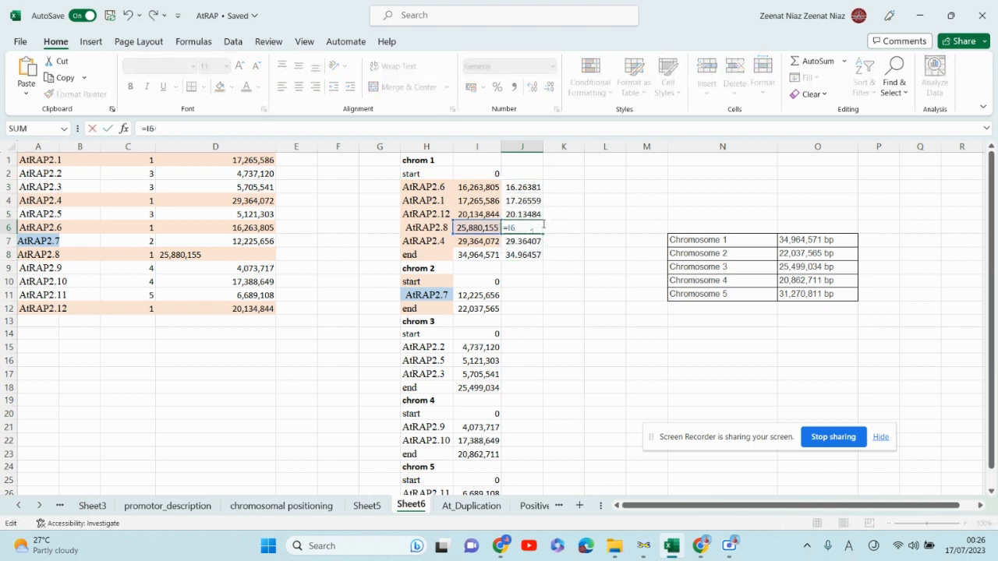
pyautogui.press('BackSpace')
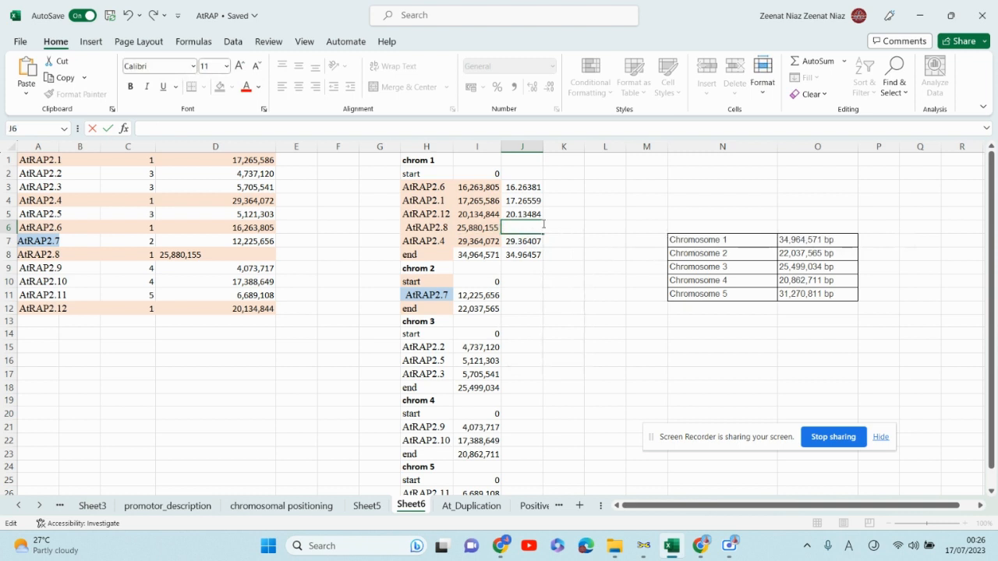
pyautogui.write('25.88')
pyautogui.click(564, 281)
pyautogui.scroll(-1, 564, 283)
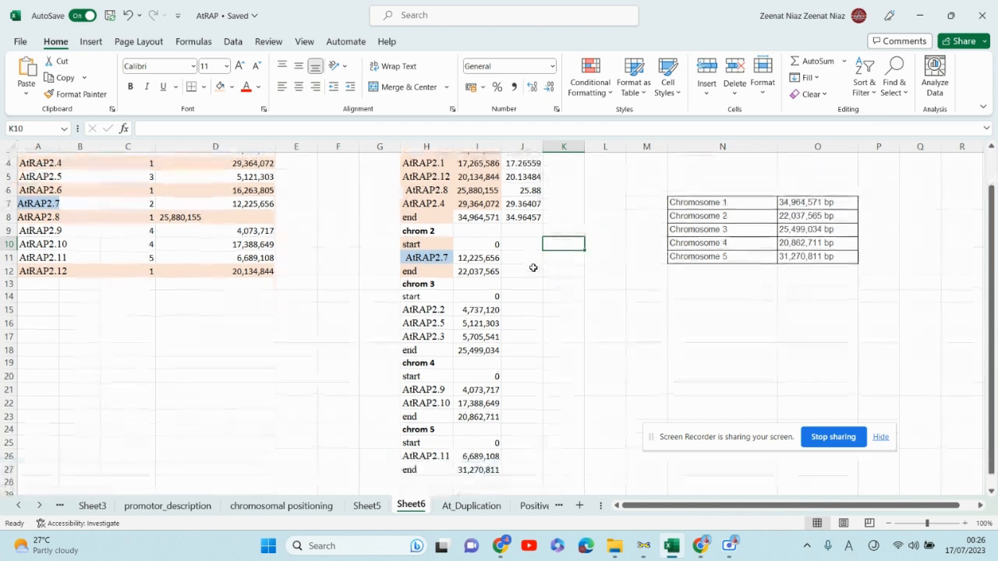
pyautogui.scroll(1, 534, 269)
# - Enter the formula =I11/1000000 in J11 to convert AtRAP2.7's position to megabases
pyautogui.doubleClick(533, 296)
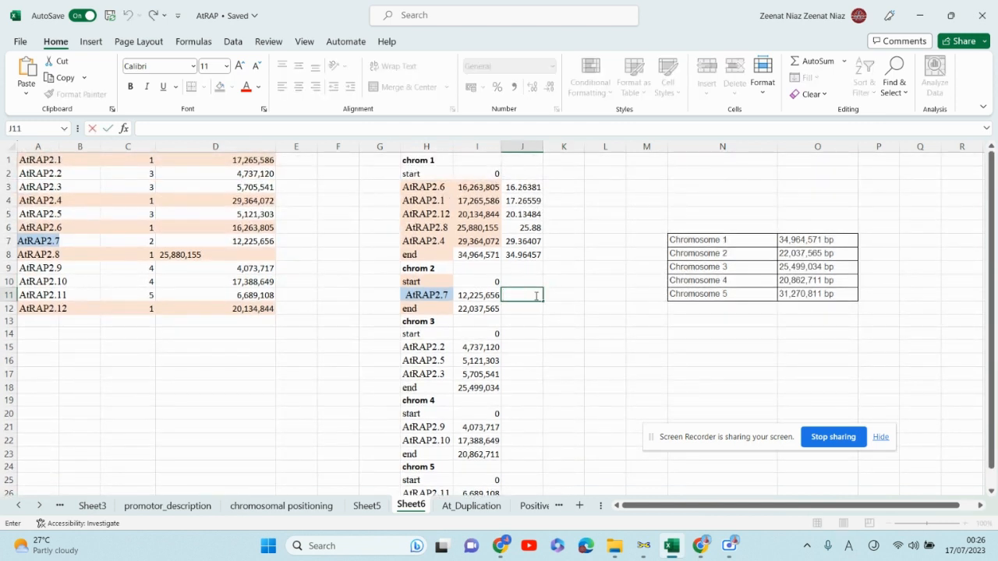
pyautogui.write('=')
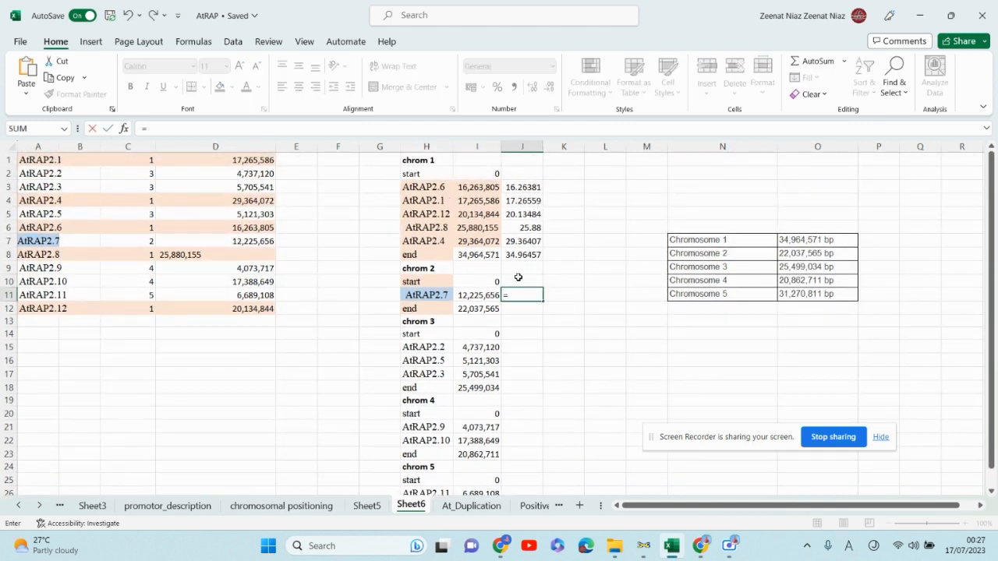
pyautogui.click(468, 296)
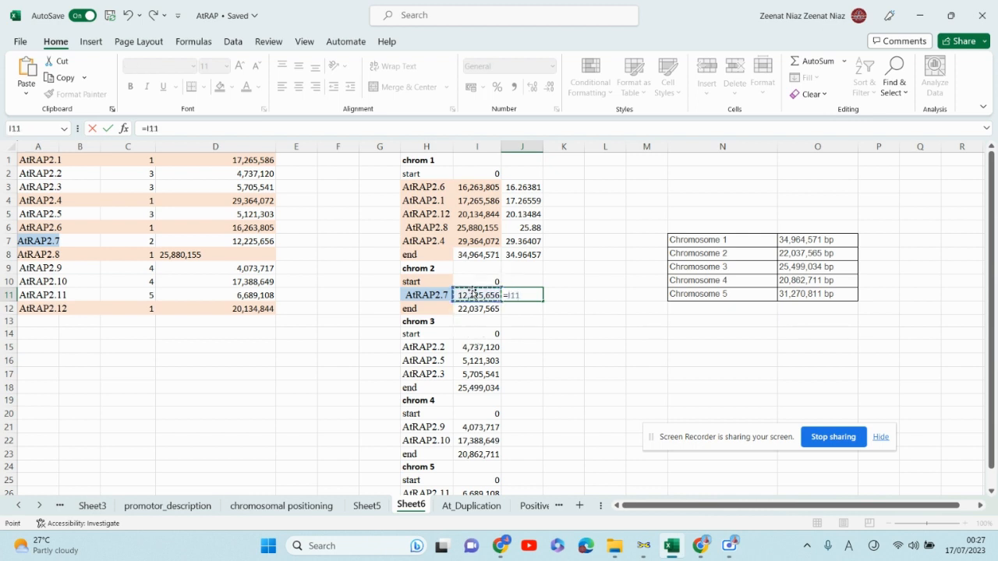
pyautogui.write('/1000')
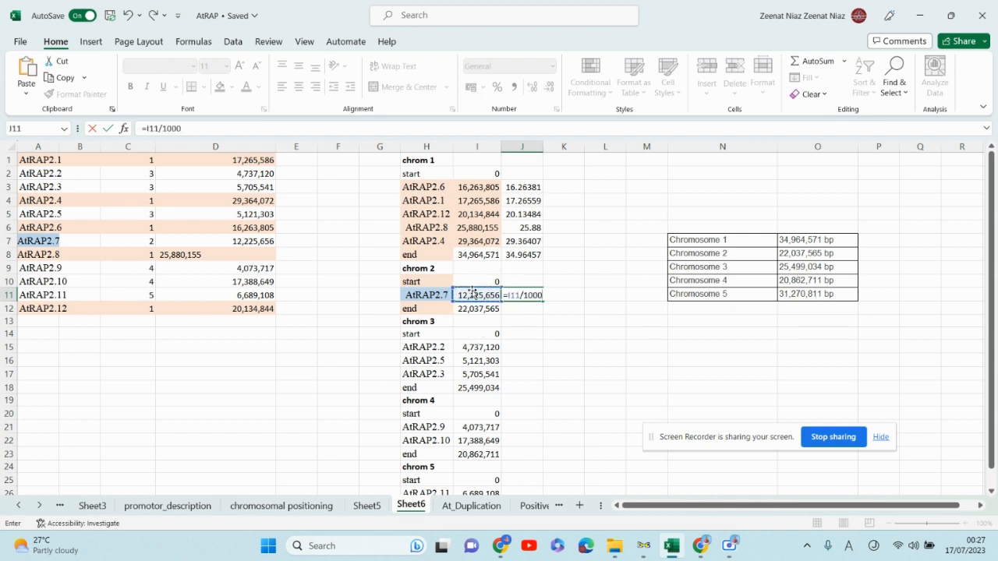
pyautogui.write('000')
pyautogui.press('Return')
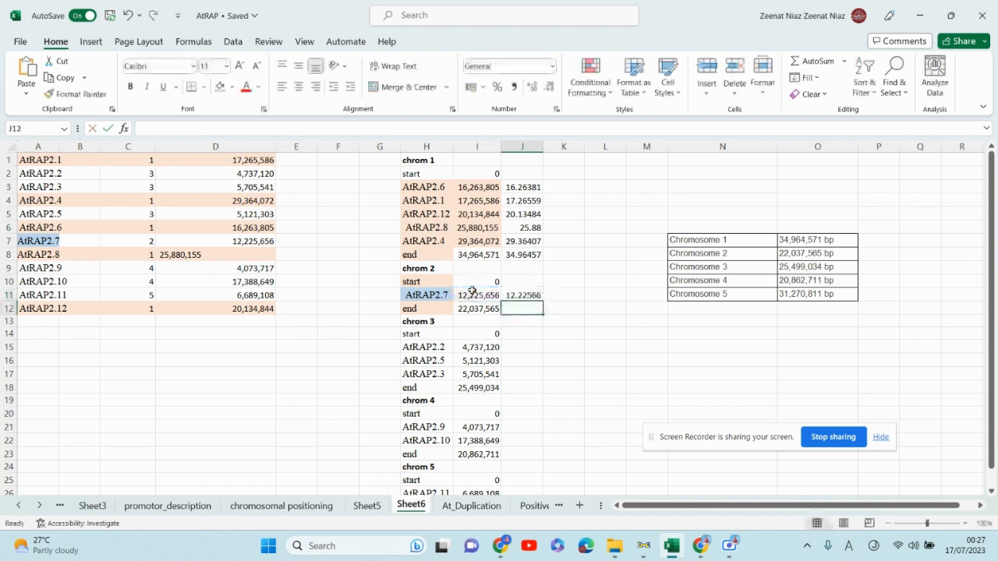
# - Fill the J11 formula down to J12 and compare the converted values with those on Sheet5
pyautogui.click(516, 295)
pyautogui.moveTo(540, 301); pyautogui.dragTo(541, 315)
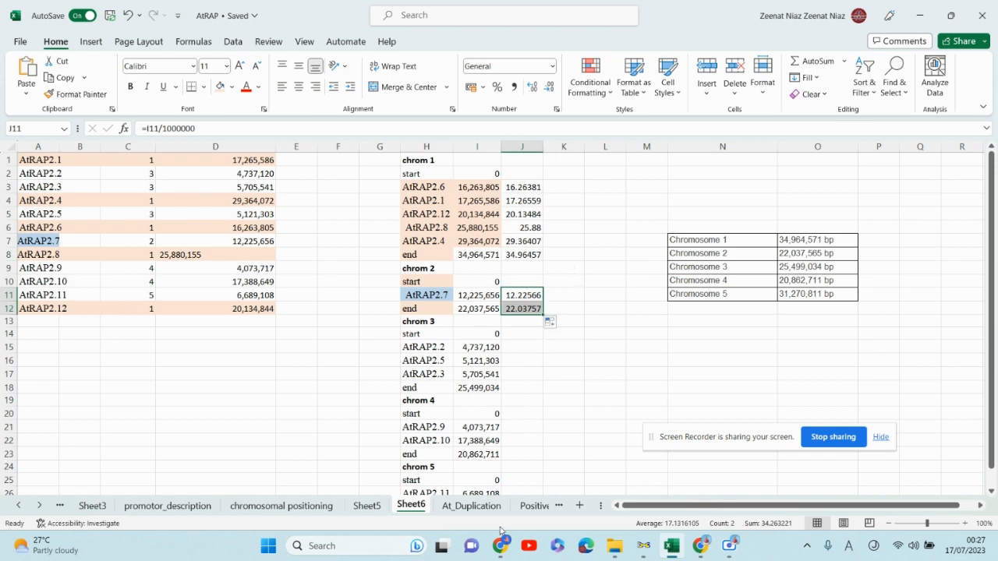
pyautogui.scroll(-3, 535, 305)
pyautogui.scroll(3, 539, 318)
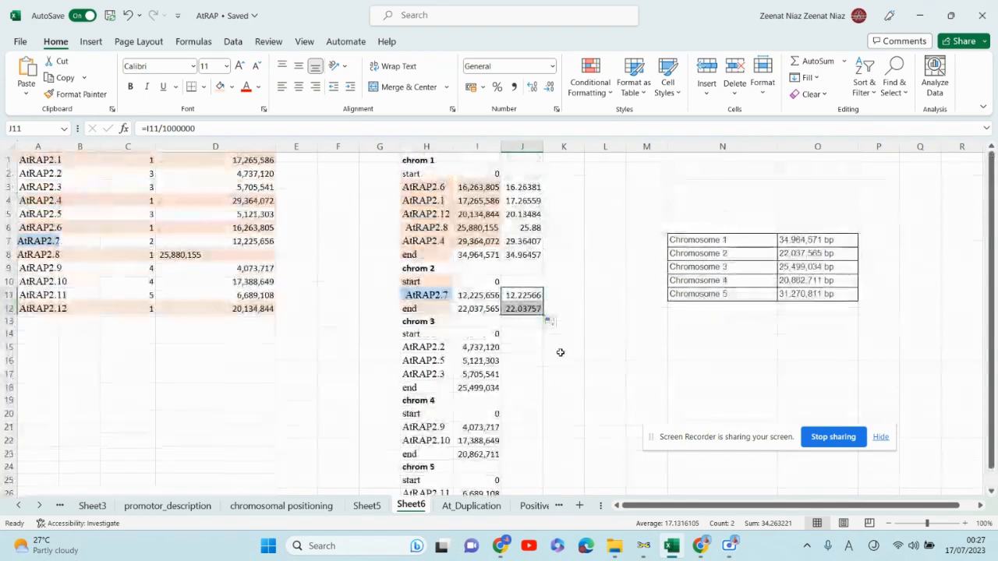
pyautogui.scroll(-1, 552, 361)
pyautogui.scroll(1, 538, 368)
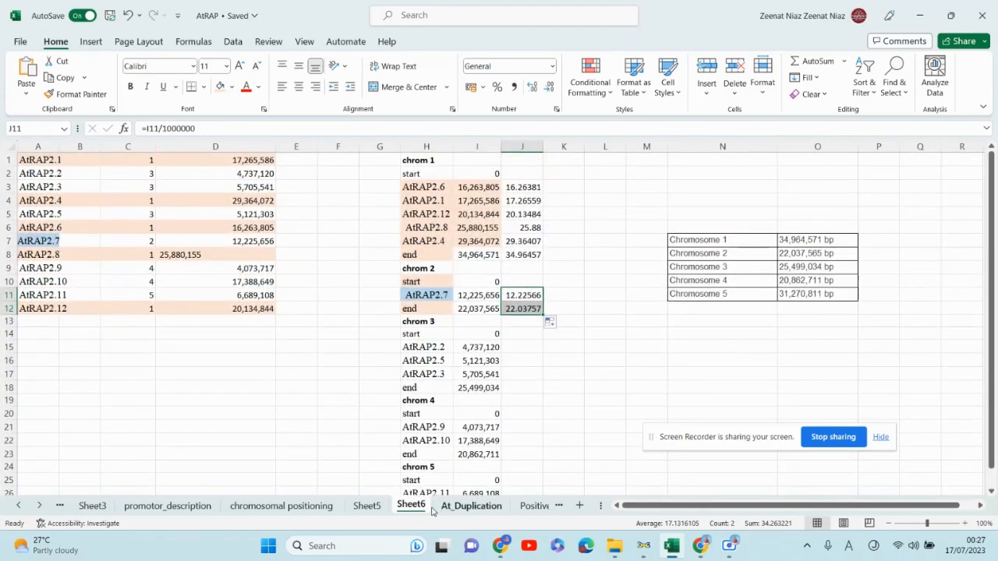
pyautogui.click(368, 506)
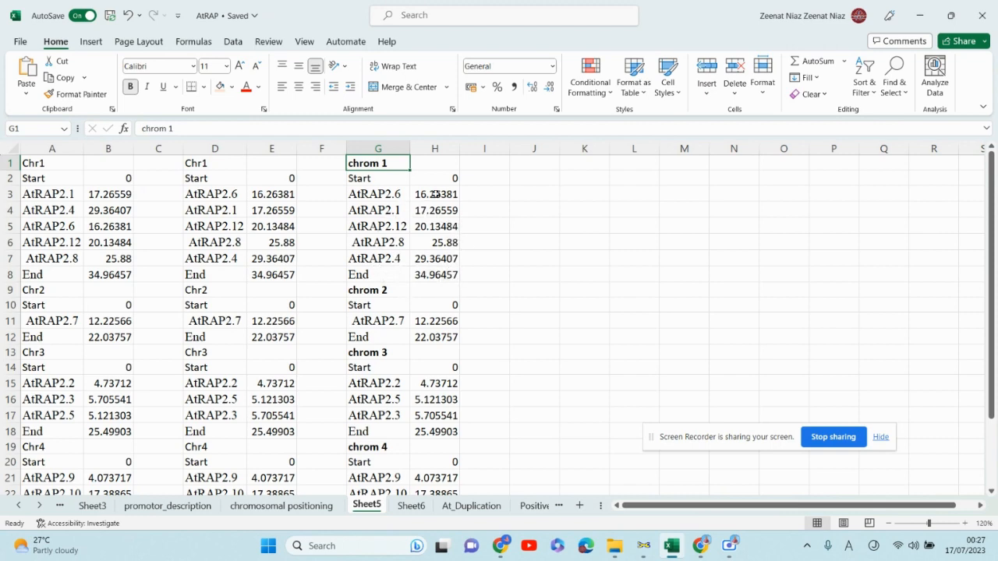
pyautogui.click(408, 506)
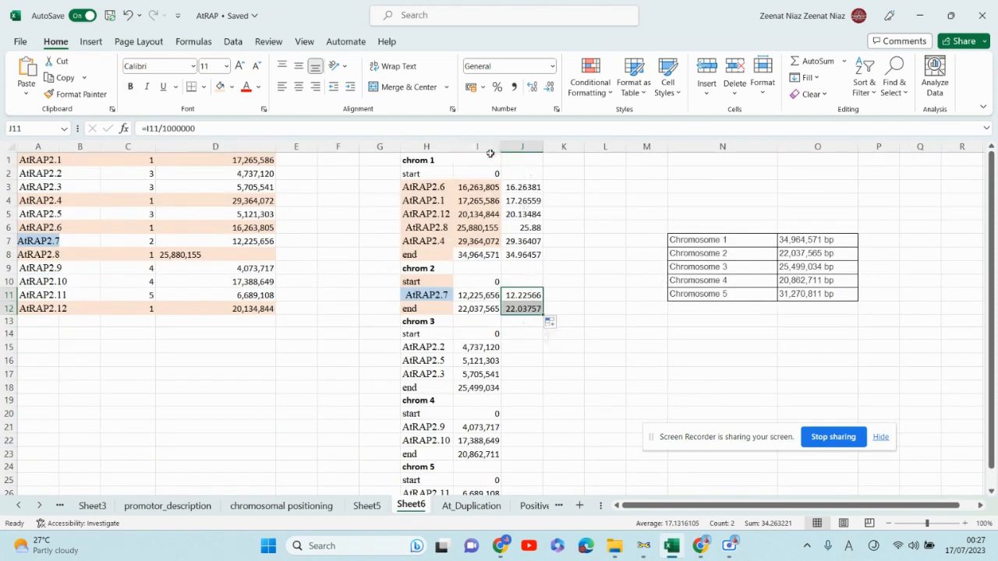
# - Copy J3:J12 and paste it into K3:K12 as values and number formats
pyautogui.moveTo(528, 187); pyautogui.dragTo(537, 309)
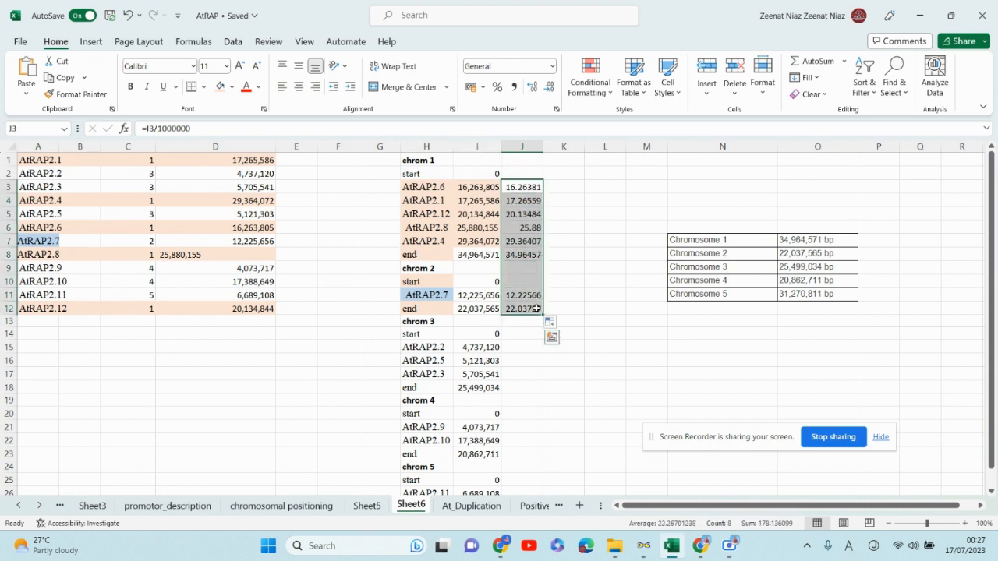
pyautogui.hotkey('ctrl', 'c')
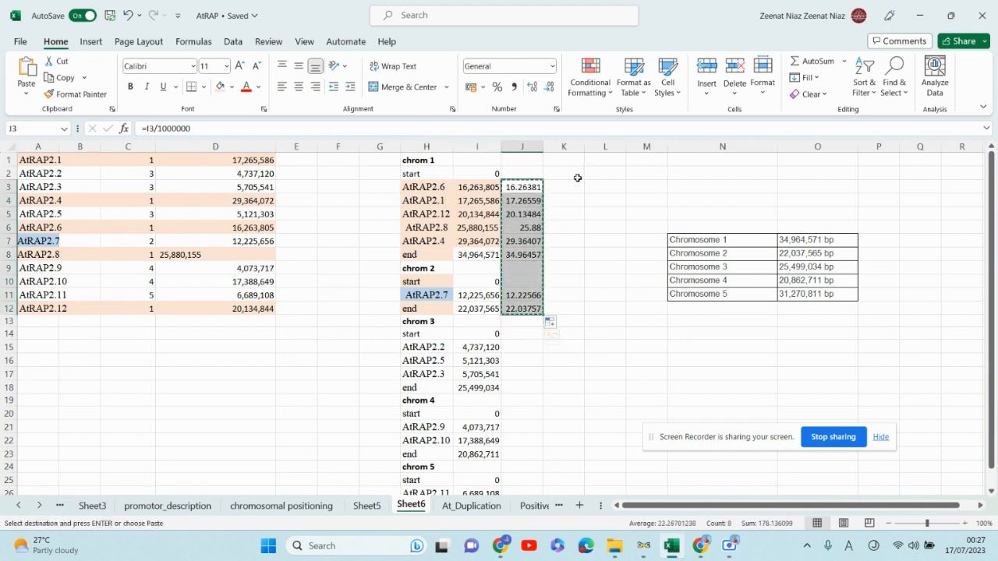
pyautogui.moveTo(577, 186); pyautogui.dragTo(564, 312)
pyautogui.rightClick(558, 310)
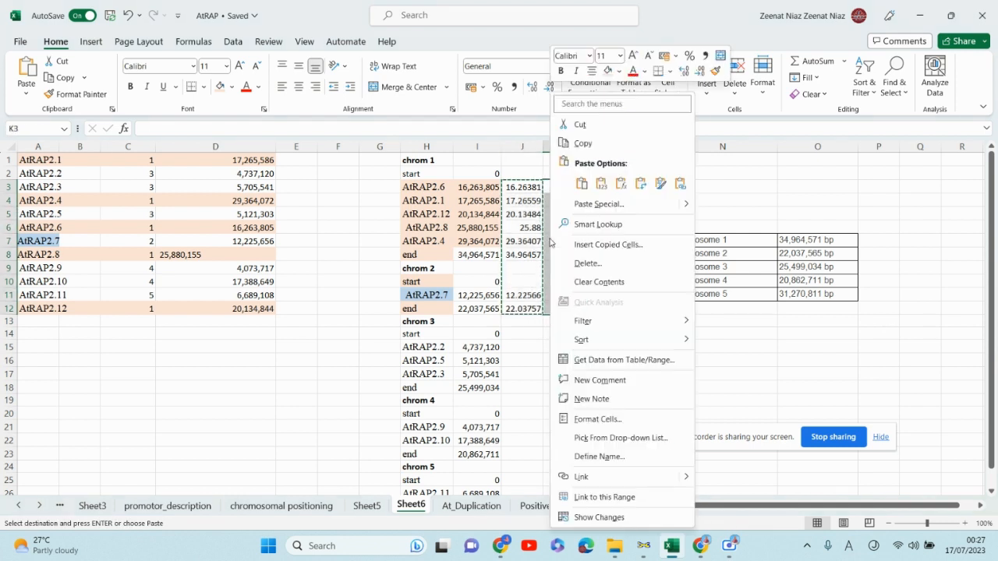
pyautogui.click(599, 203)
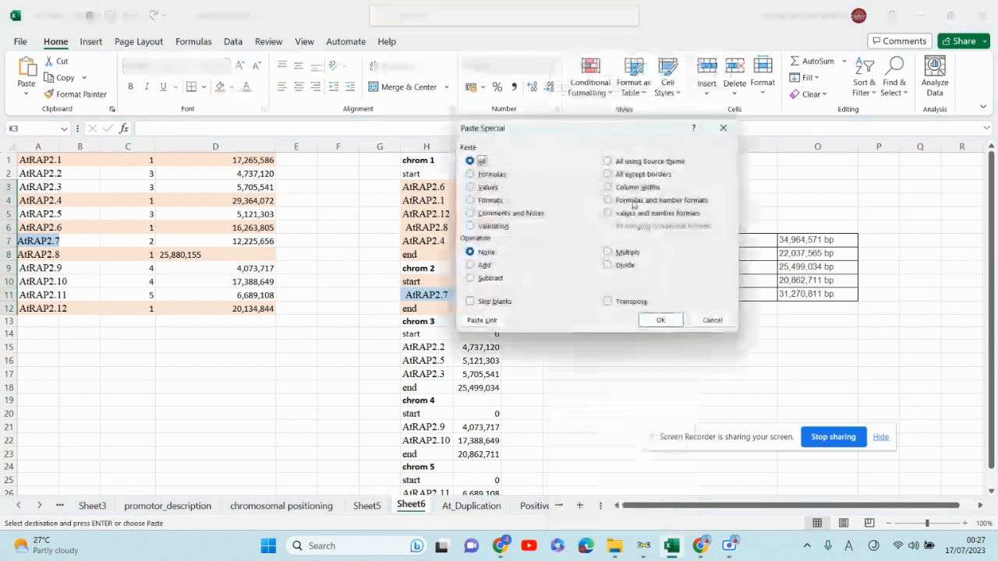
pyautogui.click(608, 201)
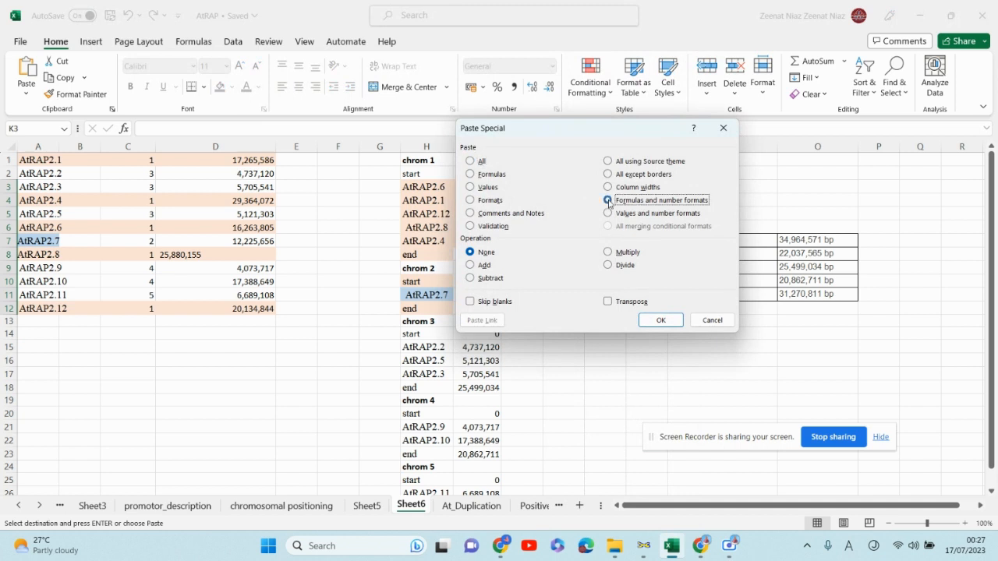
pyautogui.click(608, 213)
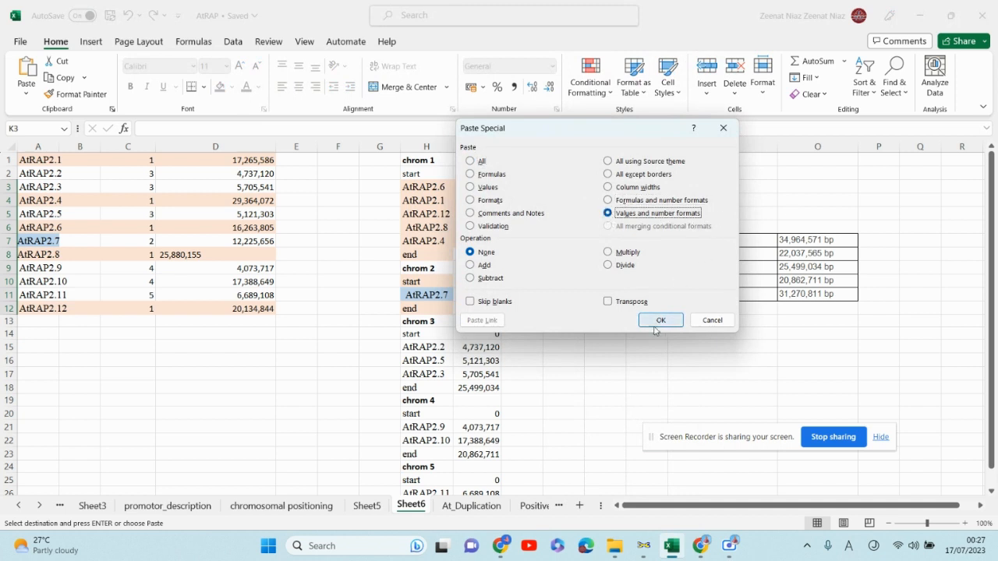
pyautogui.click(660, 320)
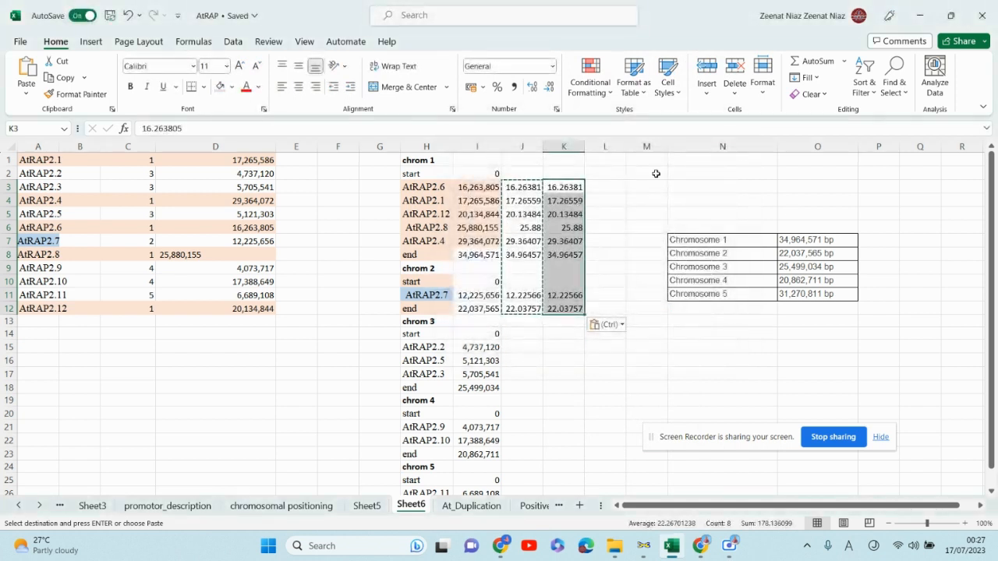
# - Delete columns I and J containing the base-pair positions and conversion formulas
pyautogui.click(602, 356)
pyautogui.click(488, 146)
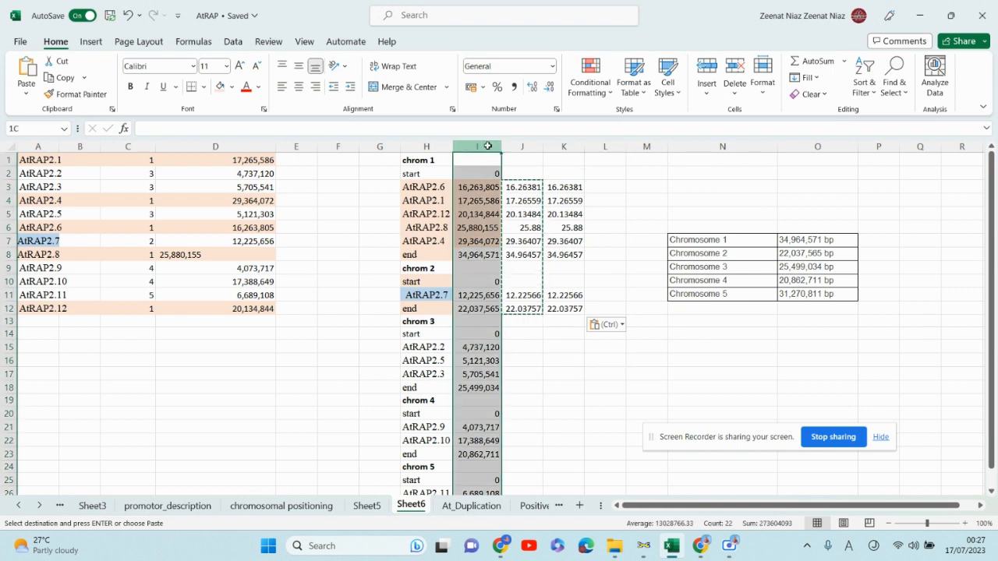
pyautogui.moveTo(487, 146); pyautogui.dragTo(521, 146)
pyautogui.rightClick(521, 147)
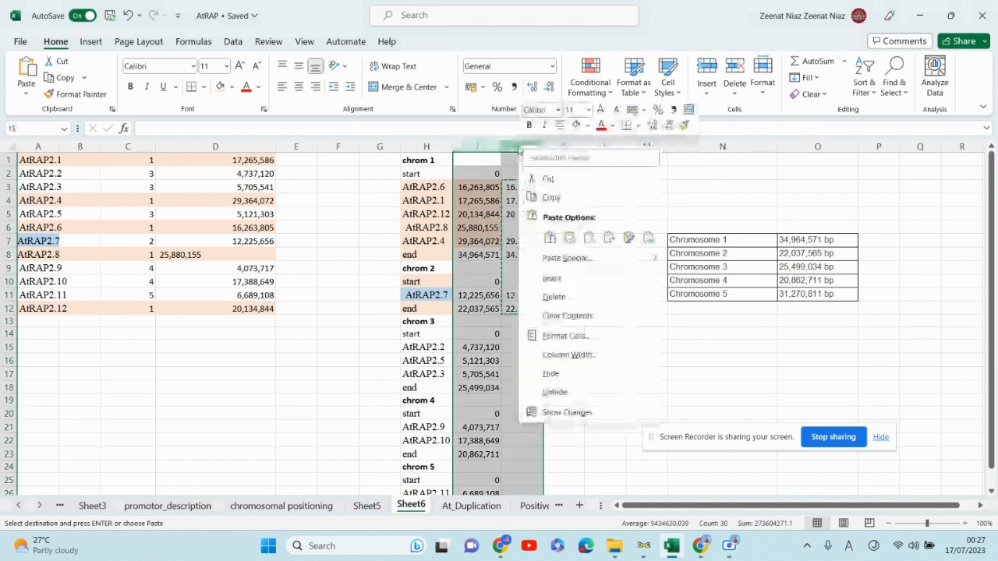
pyautogui.click(553, 297)
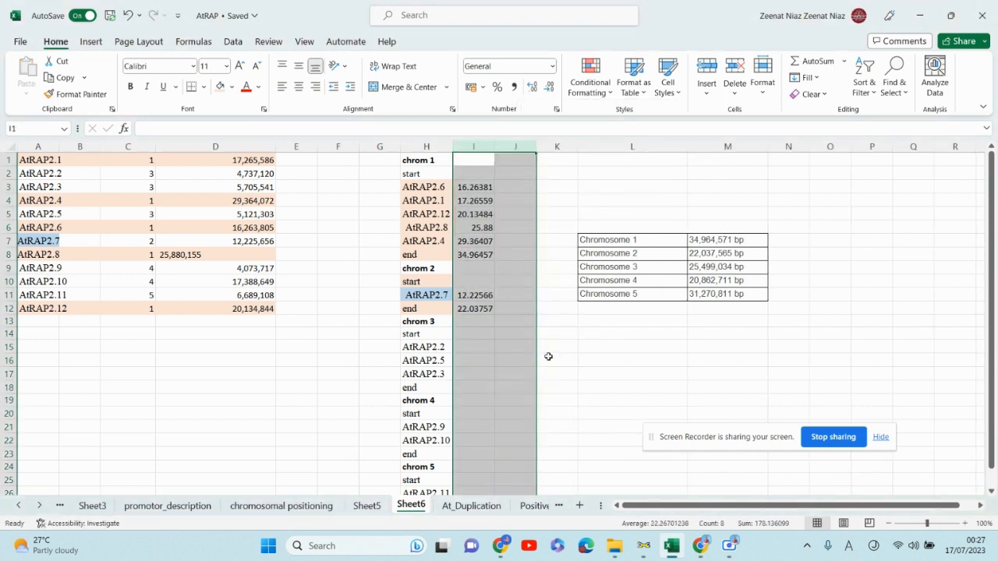
pyautogui.click(600, 351)
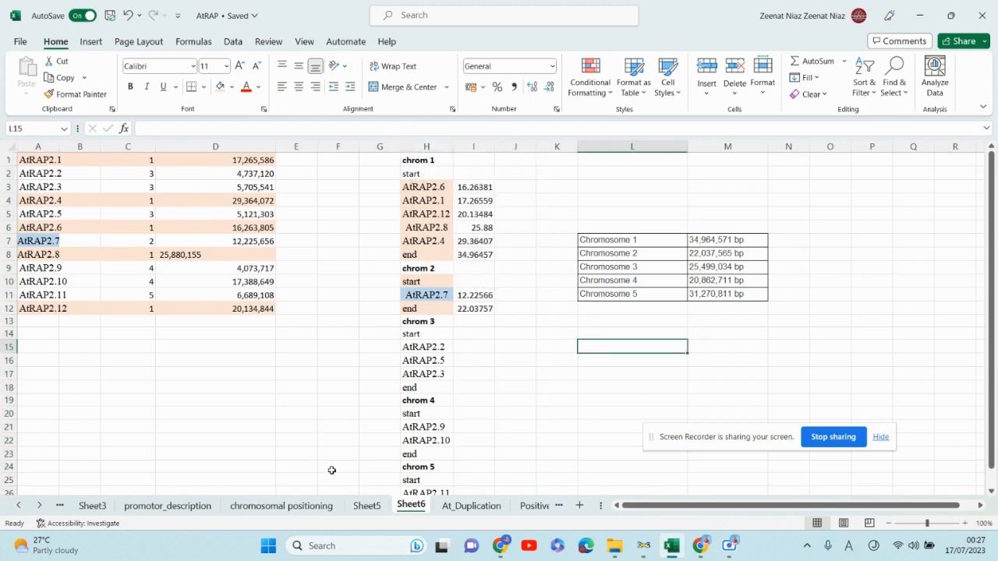
# - Copy the chrom 1 to chrom 5 start, gene and end table in G1:H27 on Sheet5
pyautogui.click(374, 511)
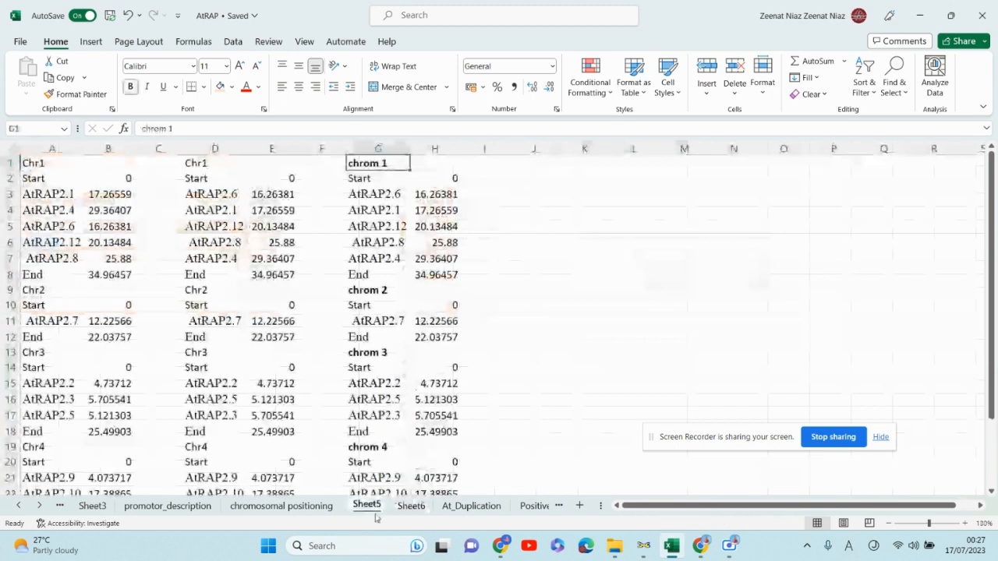
pyautogui.click(372, 160)
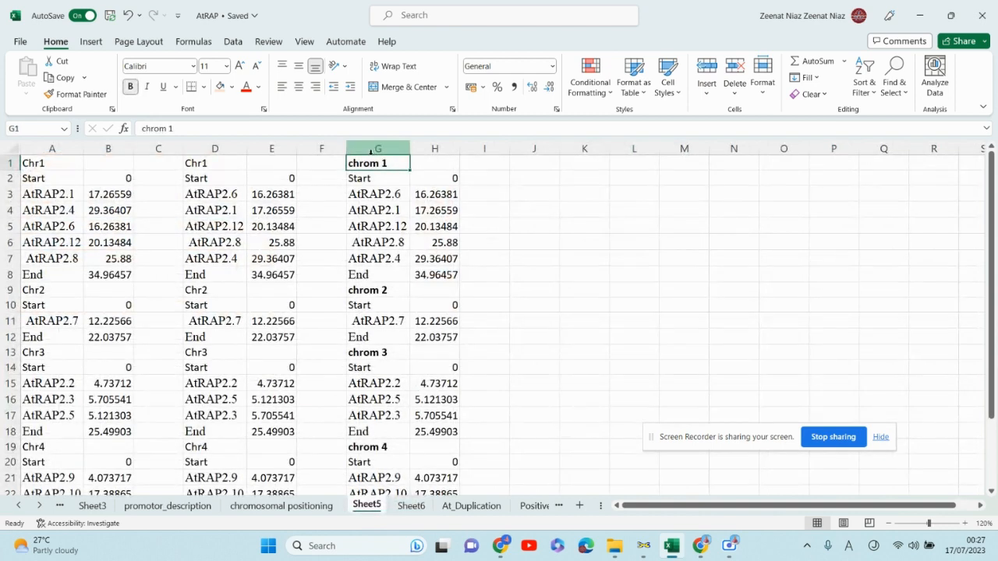
pyautogui.click(375, 146)
pyautogui.moveTo(375, 146); pyautogui.dragTo(430, 161)
pyautogui.scroll(-4, 506, 250)
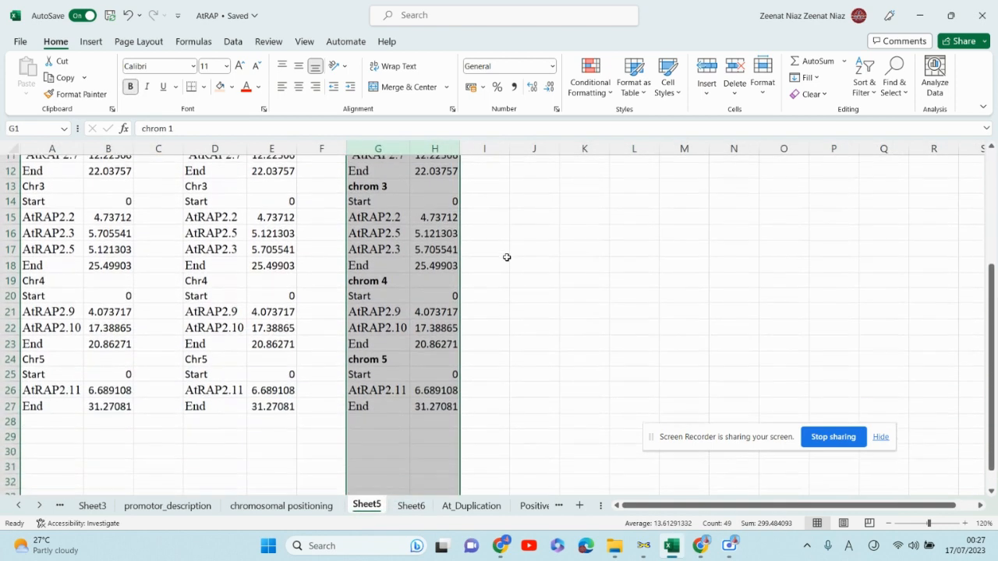
pyautogui.scroll(4, 505, 255)
pyautogui.click(567, 256)
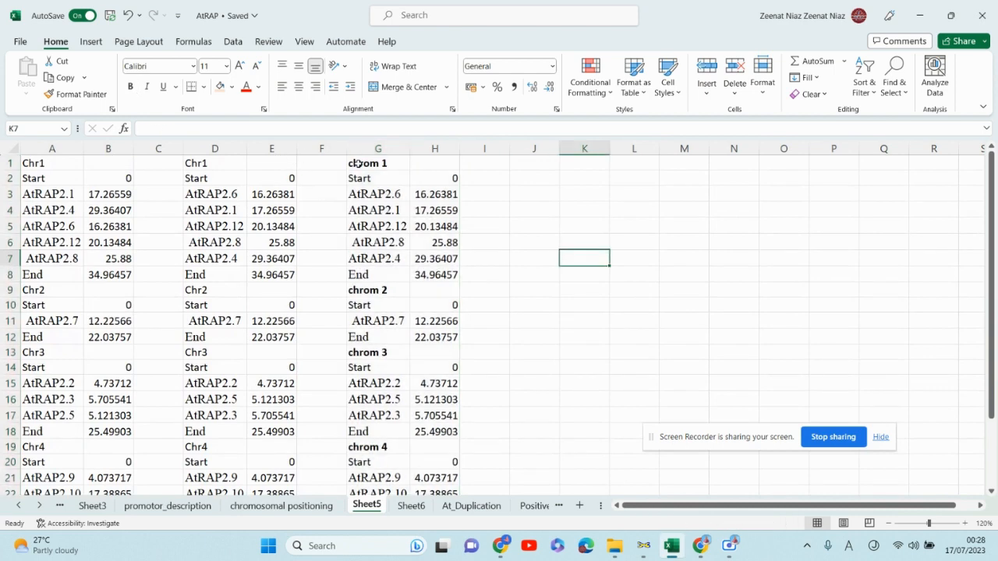
pyautogui.moveTo(357, 162); pyautogui.dragTo(430, 448)
pyautogui.rightClick(410, 478)
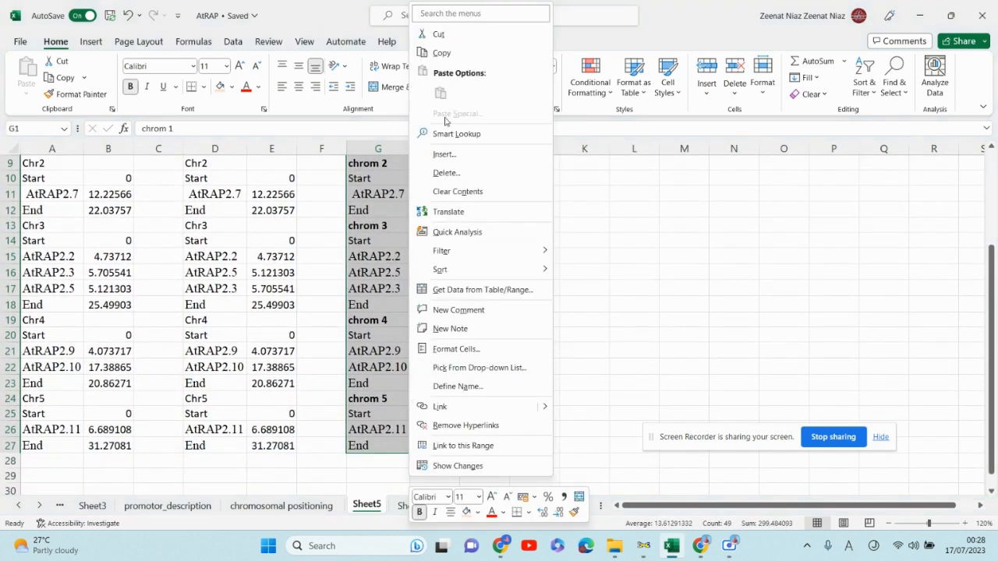
pyautogui.click(441, 52)
# - Replace MapChart's data with the copied table and display the chromosome chart
pyautogui.scroll(3, 468, 312)
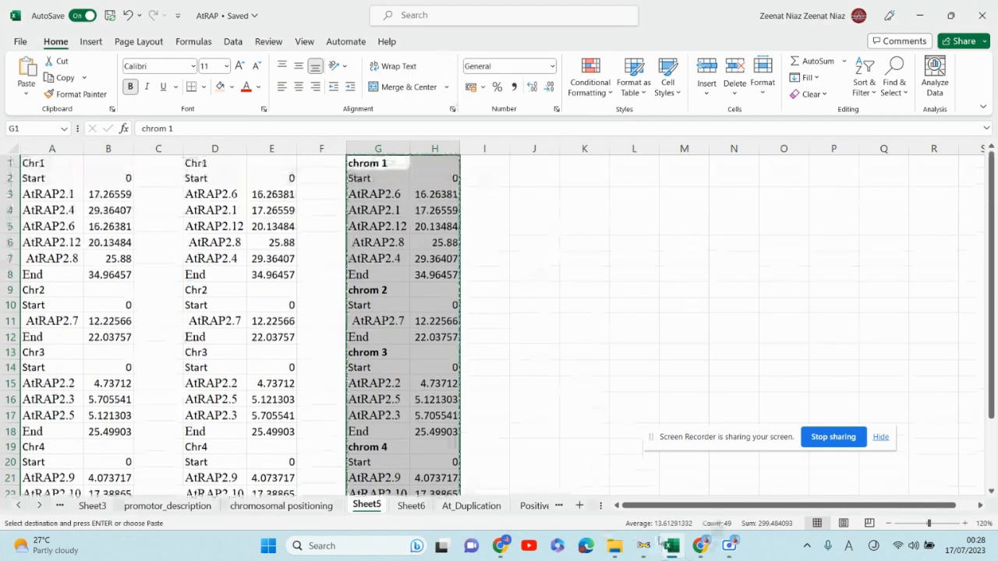
pyautogui.click(644, 548)
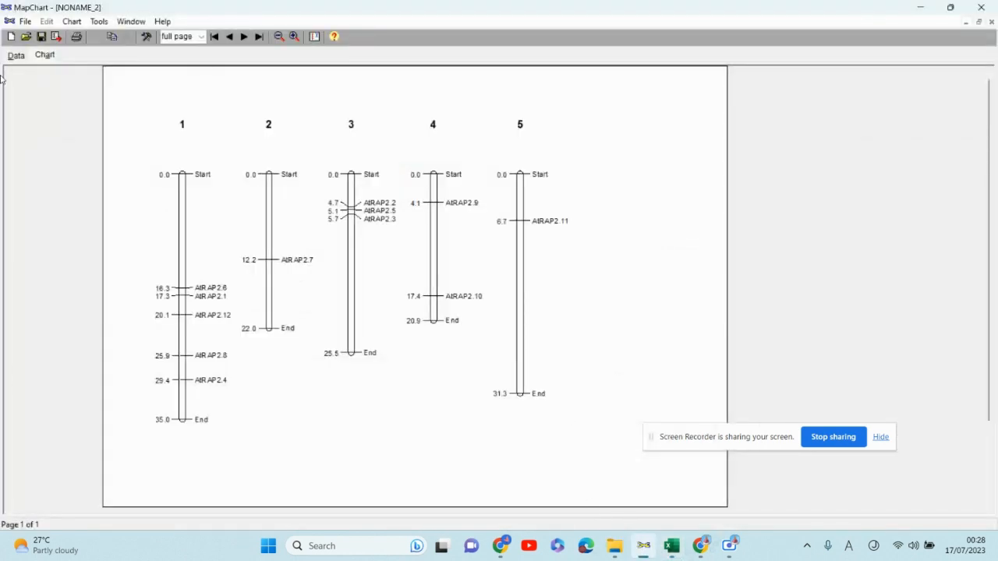
pyautogui.click(13, 59)
pyautogui.moveTo(85, 347)
pyautogui.mouseDown()
pyautogui.moveTo(8, 234)
pyautogui.moveTo(5, 68)
pyautogui.mouseUp()
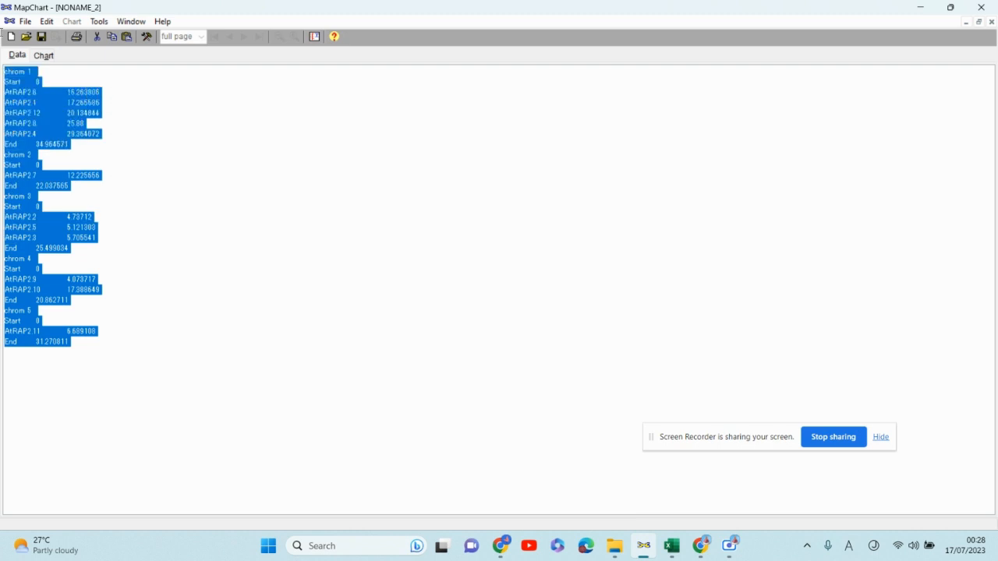
pyautogui.press('Delete')
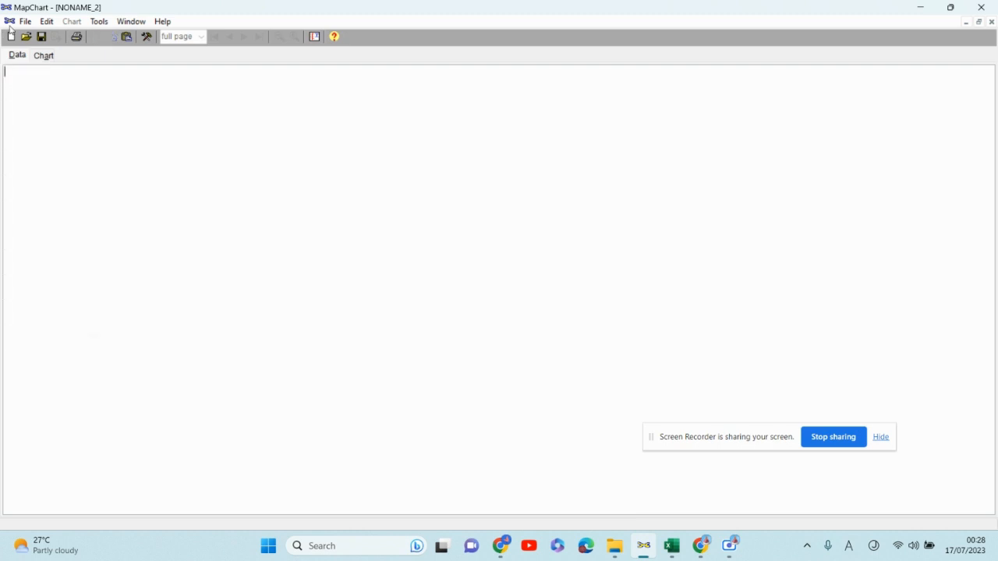
pyautogui.hotkey('ctrl', 'v')
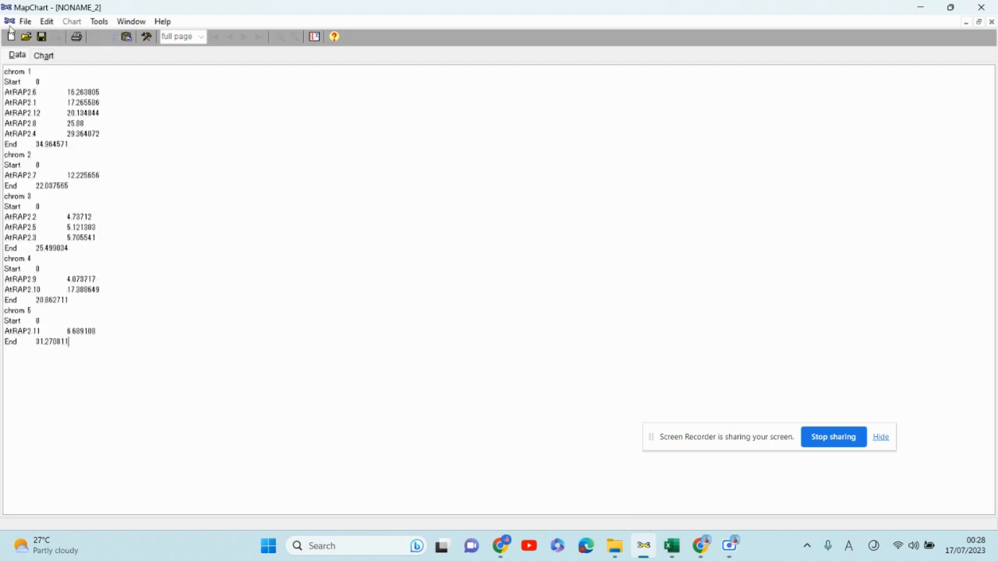
pyautogui.click(44, 57)
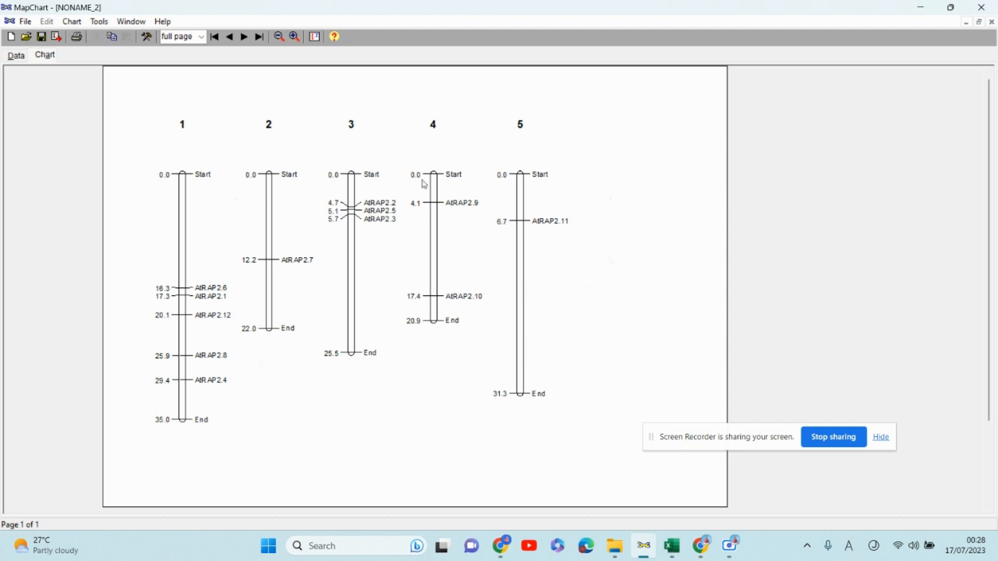
pyautogui.click(742, 432)
pyautogui.moveTo(766, 431); pyautogui.dragTo(855, 466)
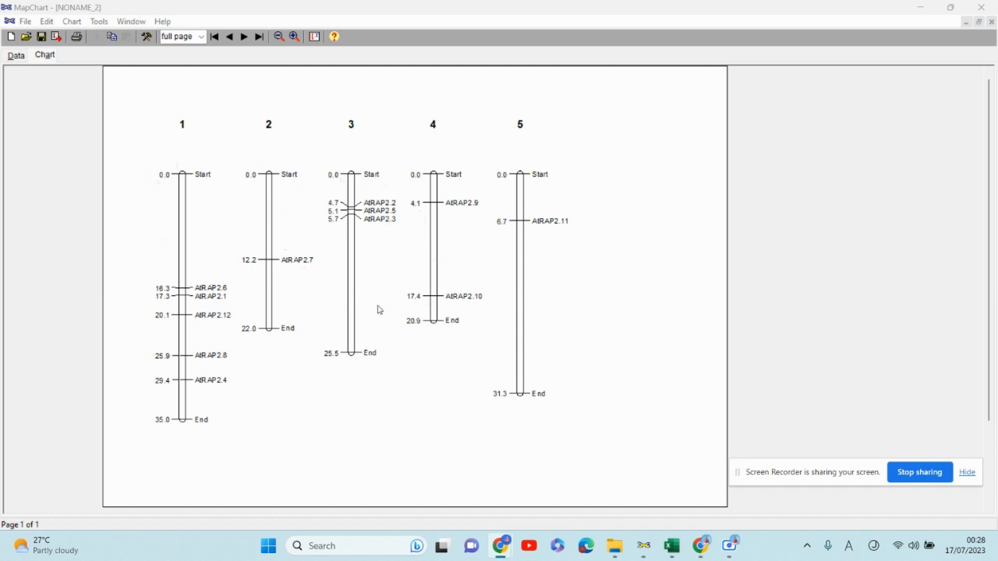
# - Clear all the data entered in MapChart's data view
pyautogui.click(16, 55)
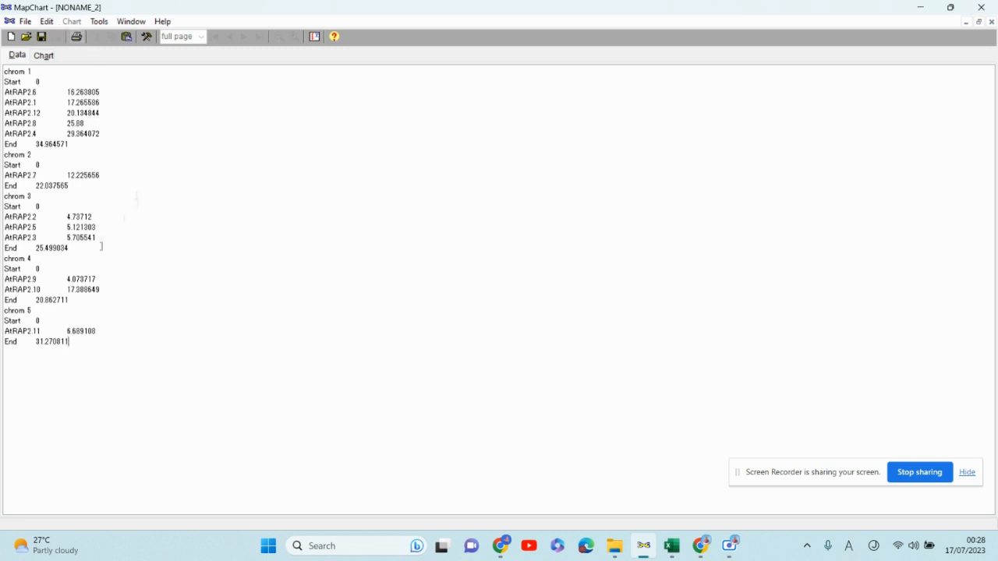
pyautogui.moveTo(86, 354); pyautogui.dragTo(1, 65)
pyautogui.press('Delete')
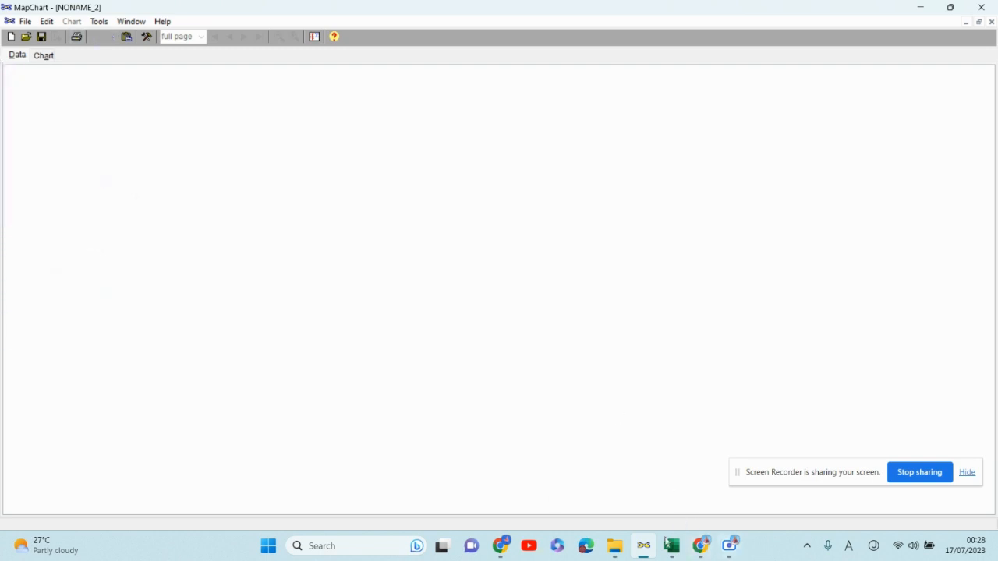
# - Copy the Chr1 to Chr5 position table in A1:B27 on Sheet5
pyautogui.click(671, 546)
pyautogui.click(538, 284)
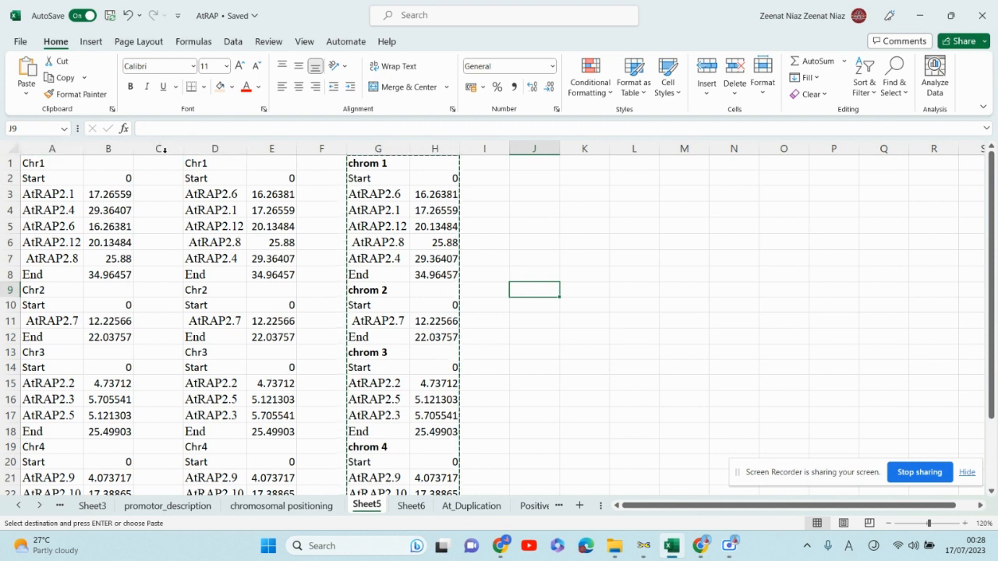
pyautogui.moveTo(366, 146); pyautogui.dragTo(434, 148)
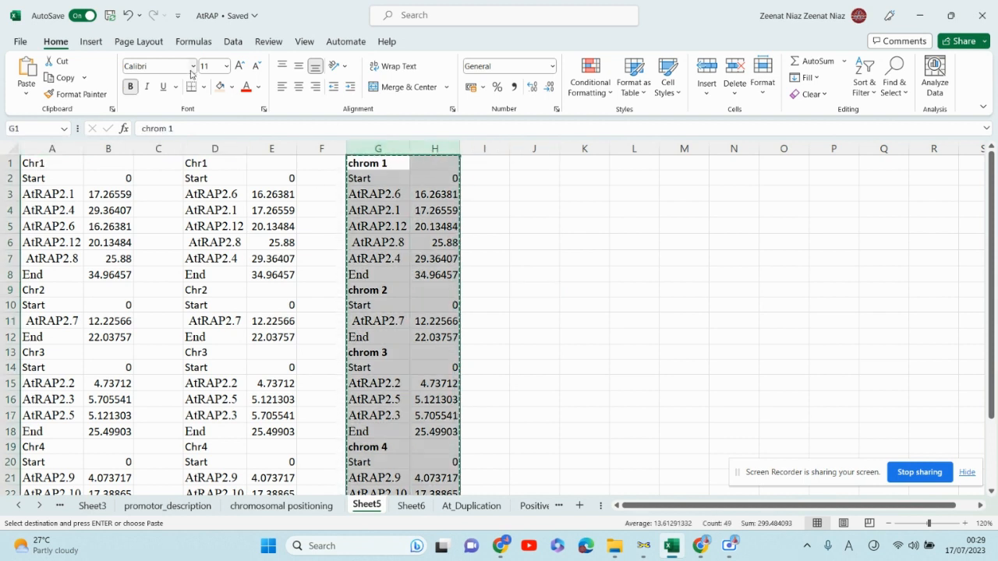
pyautogui.press('Escape')
pyautogui.click(575, 348)
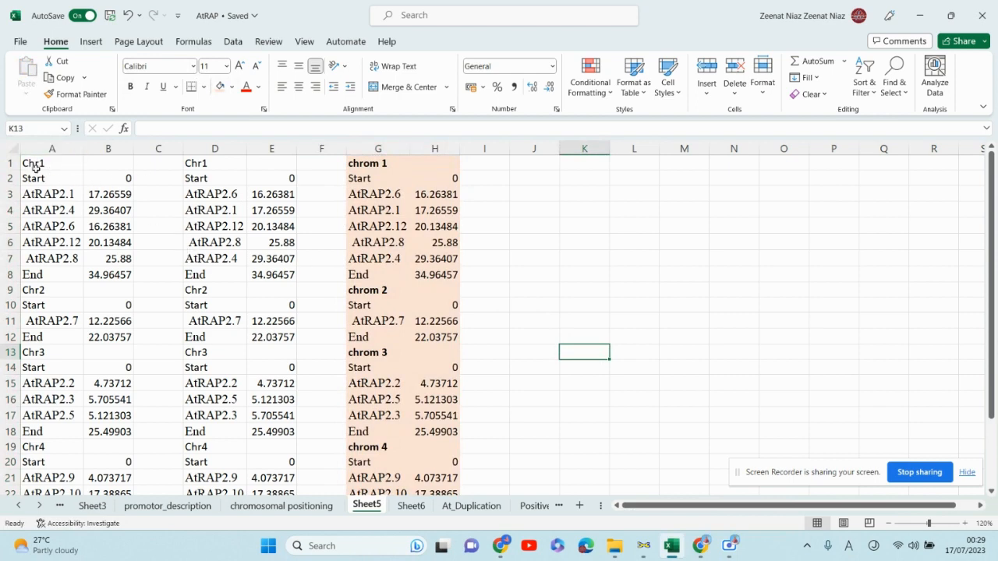
pyautogui.moveTo(34, 165); pyautogui.dragTo(106, 460)
pyautogui.hotkey('ctrl', 'c')
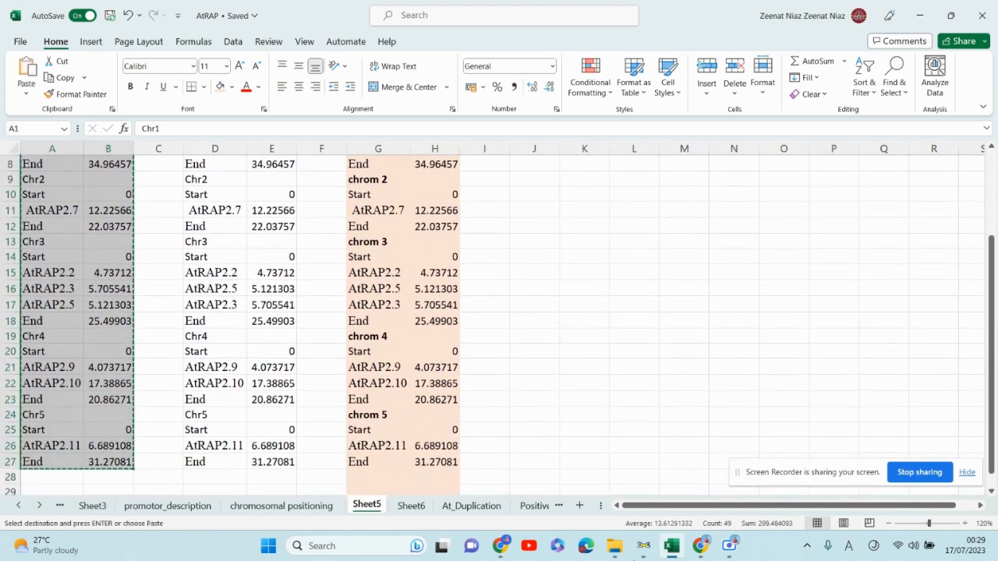
# - Paste the copied table into MapChart's data view and try to display the chart
pyautogui.click(643, 546)
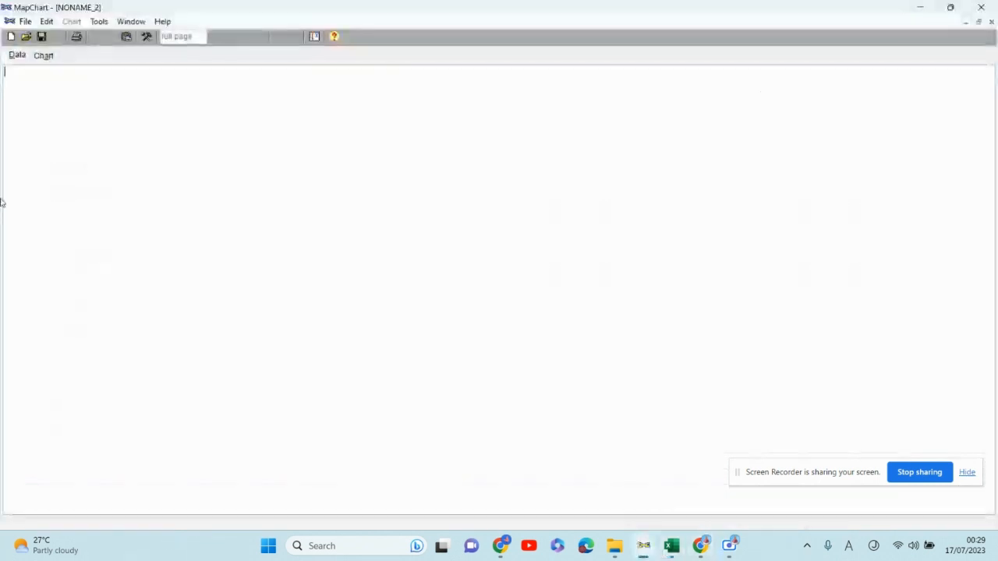
pyautogui.hotkey('ctrl', 'v')
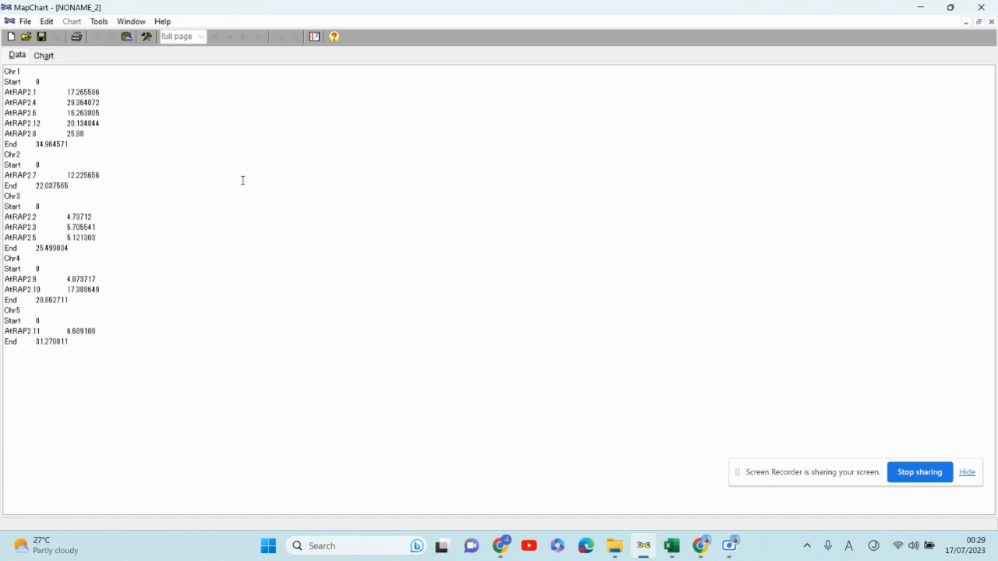
pyautogui.press('Return')
pyautogui.click(44, 57)
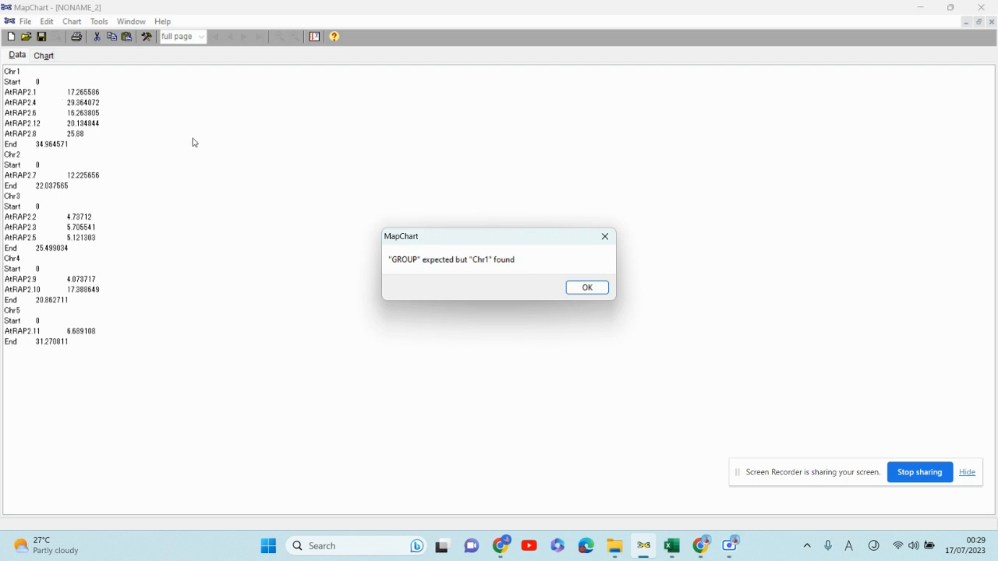
pyautogui.click(586, 287)
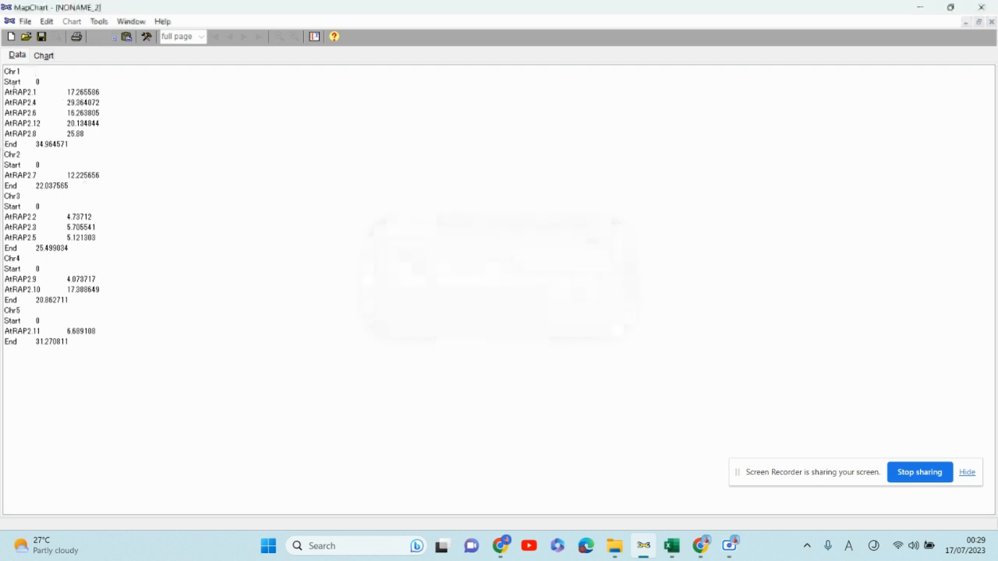
# - Try to select the D1:E27 table in Excel and undo the accidental cell edits
pyautogui.click(672, 546)
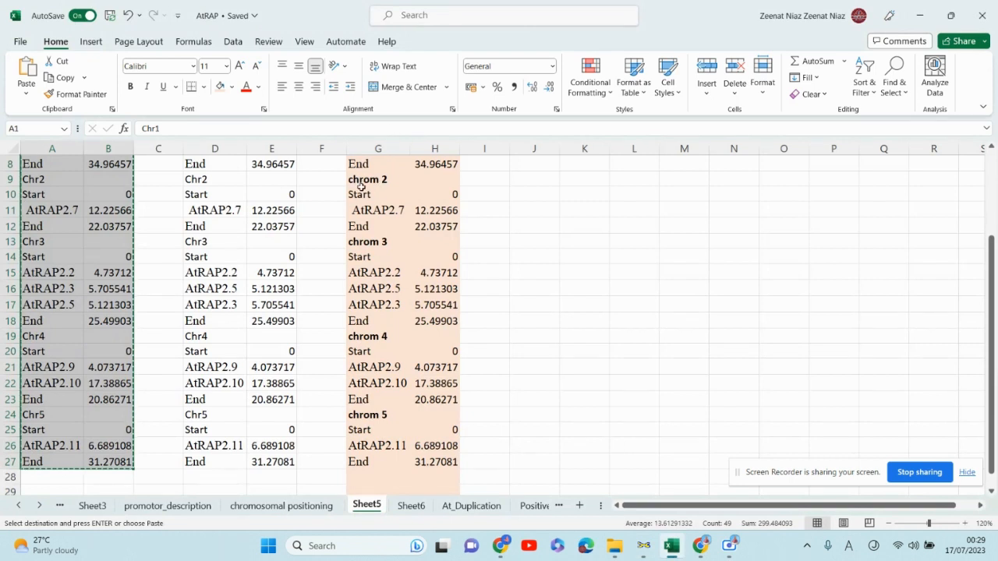
pyautogui.scroll(3, 380, 181)
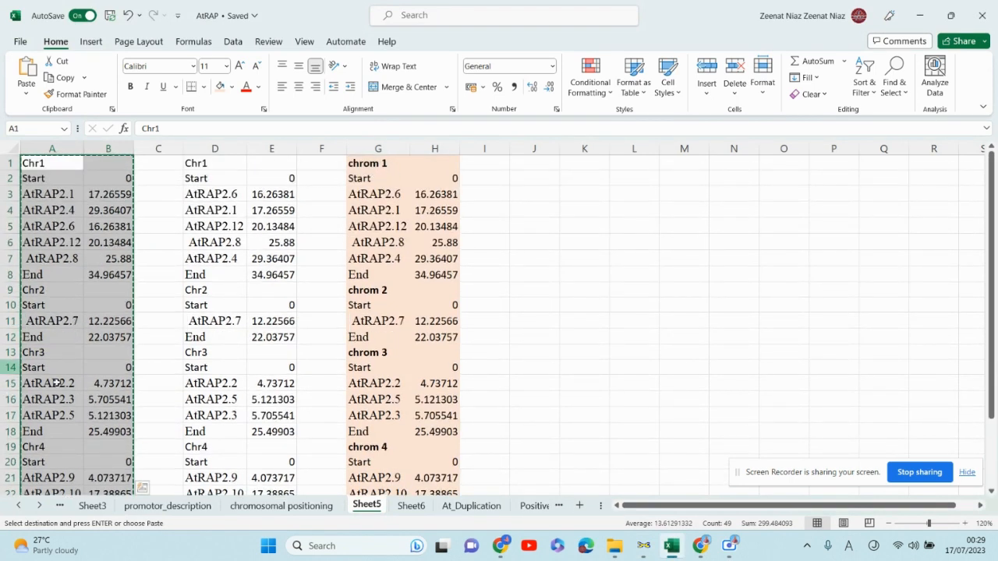
pyautogui.doubleClick(691, 260)
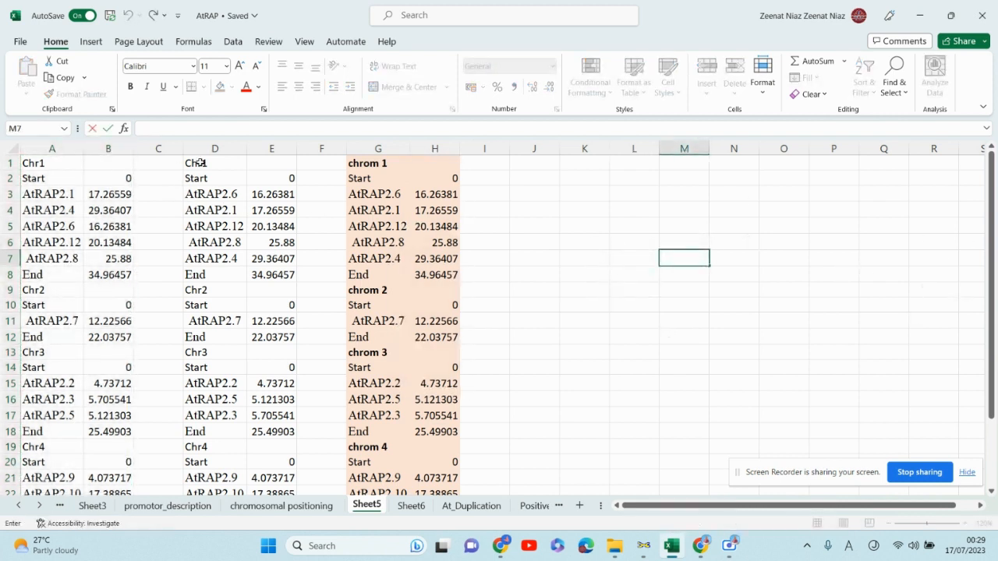
pyautogui.moveTo(198, 161); pyautogui.dragTo(251, 455)
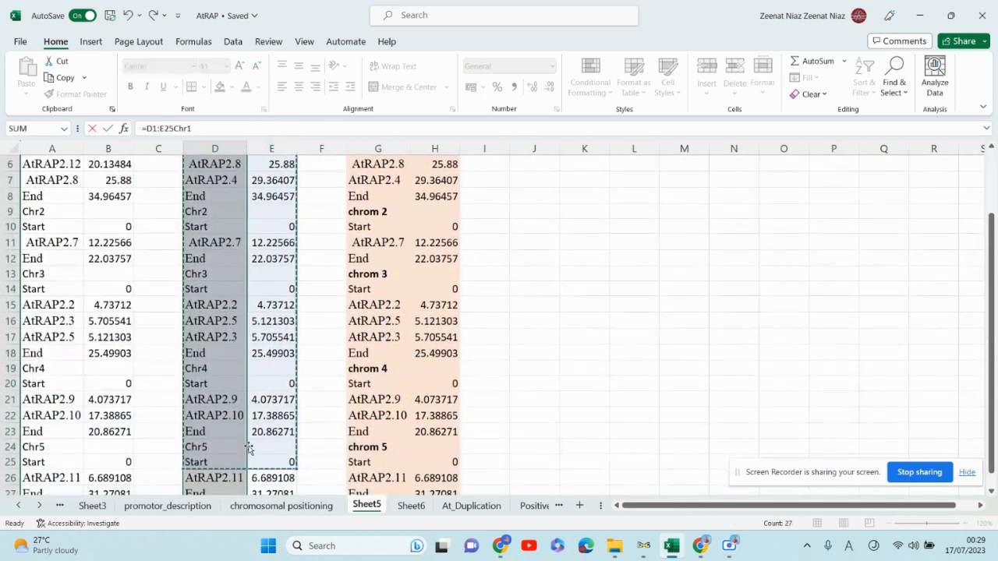
pyautogui.click(565, 336)
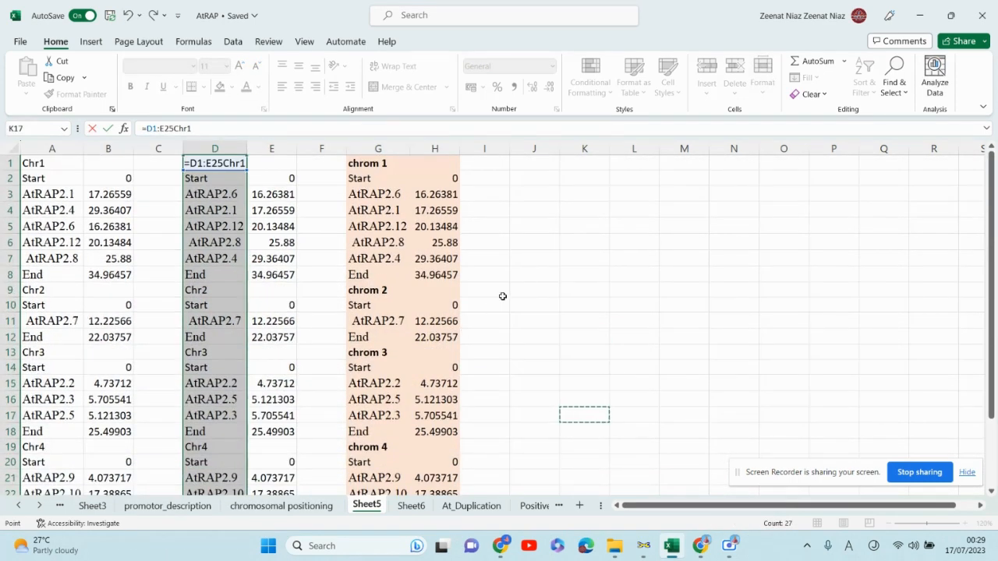
pyautogui.hotkey('ctrl', 'z')
pyautogui.hotkey('ctrl', 'z')
pyautogui.hotkey('ctrl', 'z')
pyautogui.hotkey('ctrl', 'z')
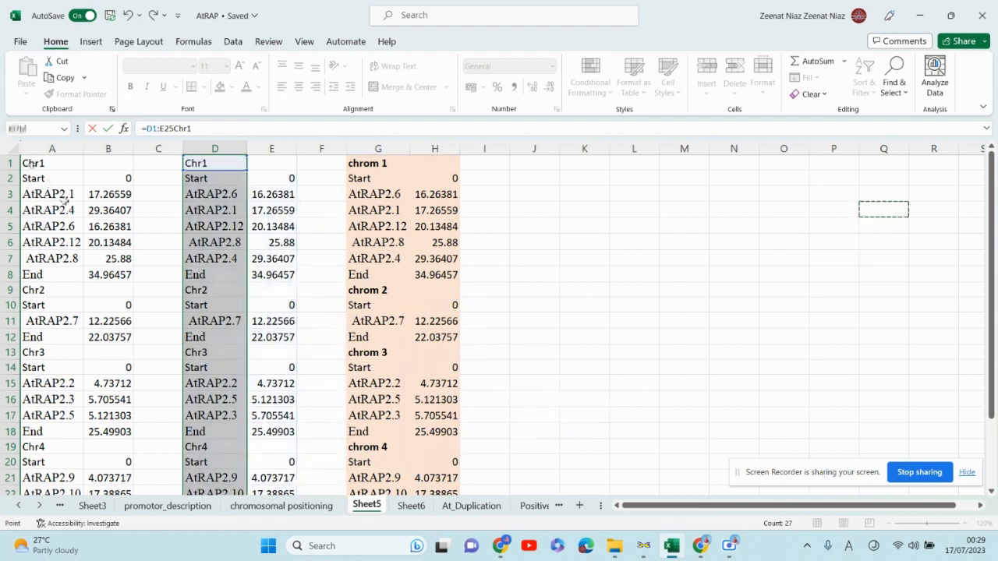
# - Select the chrom table in columns G and H and close the Excel window
pyautogui.click(623, 219)
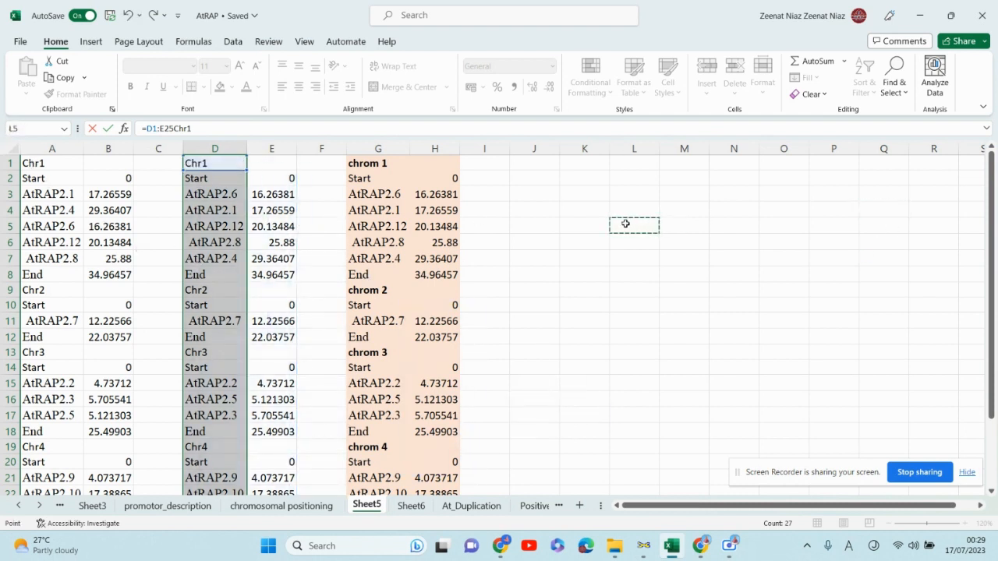
pyautogui.click(232, 164)
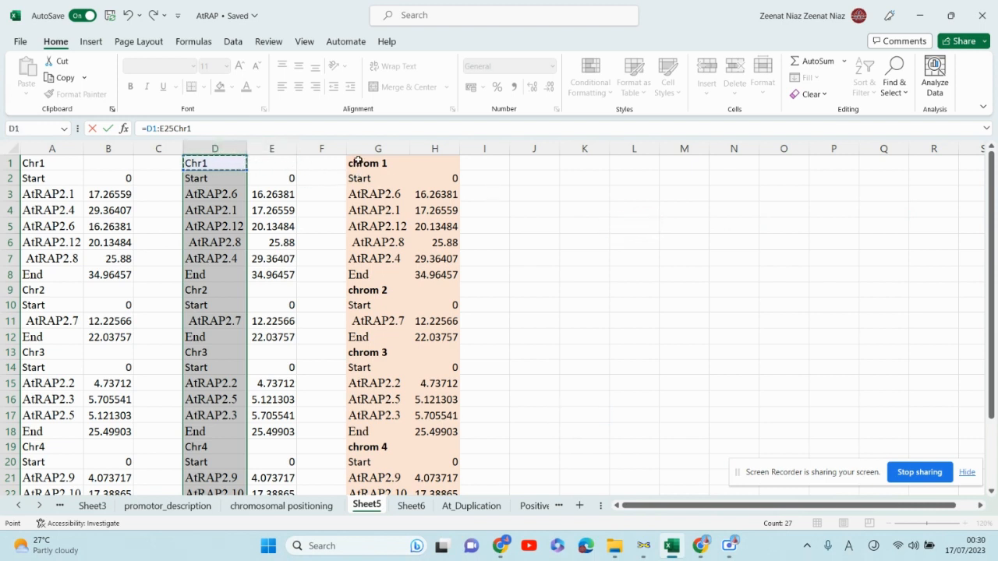
pyautogui.moveTo(359, 162); pyautogui.dragTo(439, 501)
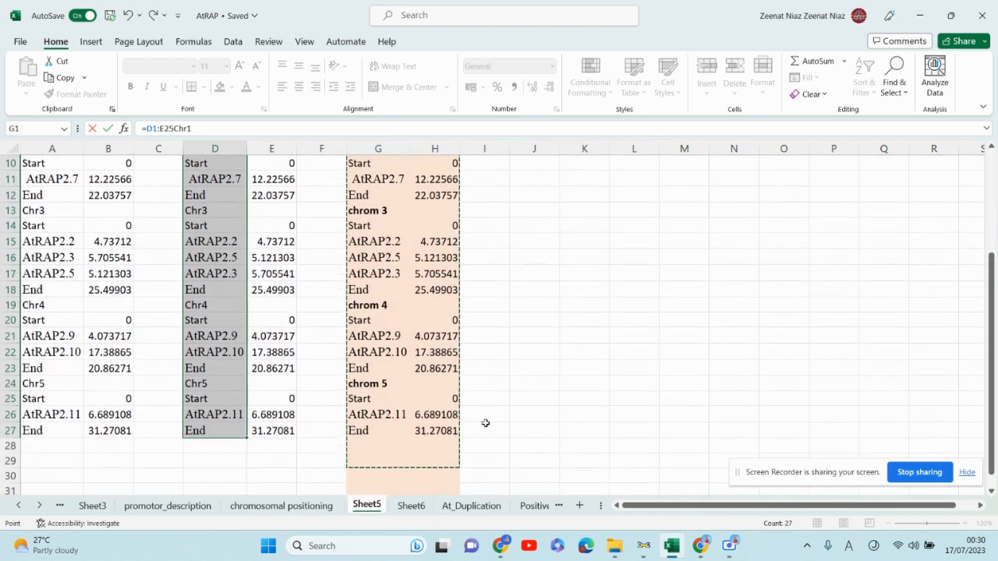
pyautogui.click(642, 286)
pyautogui.click(995, 2)
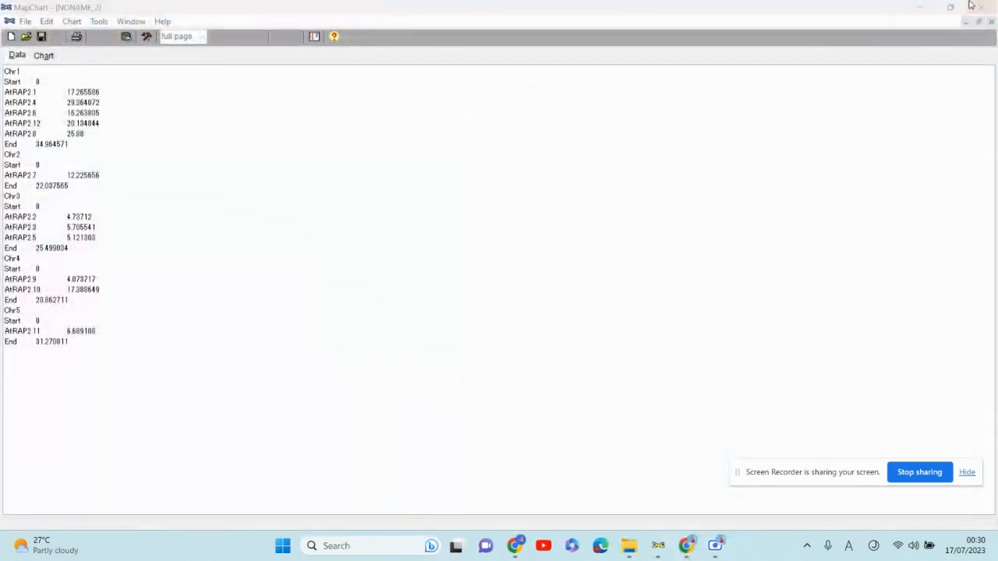
# - Reopen the AtRAP workbook from its folder and maximize its window
pyautogui.click(921, 8)
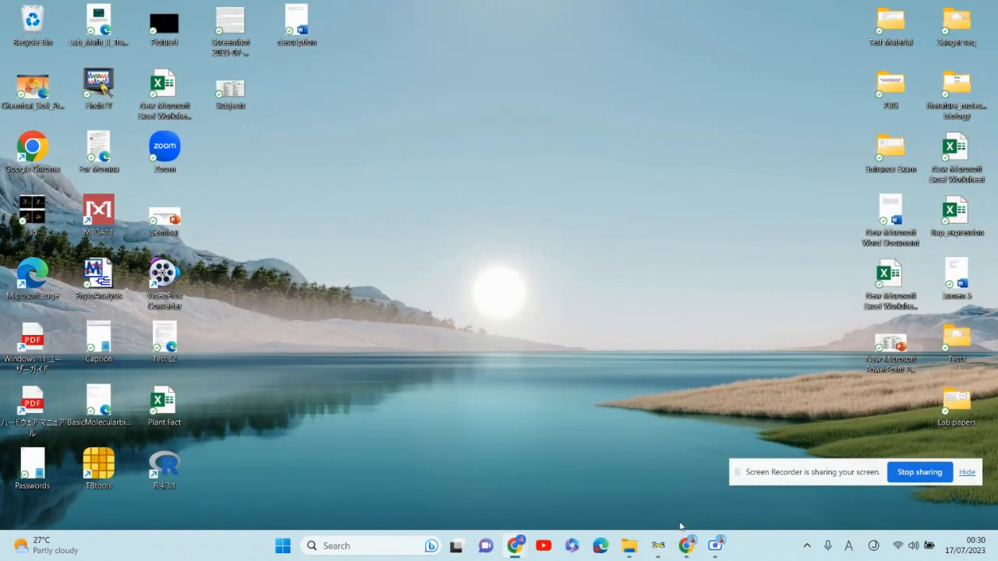
pyautogui.click(628, 546)
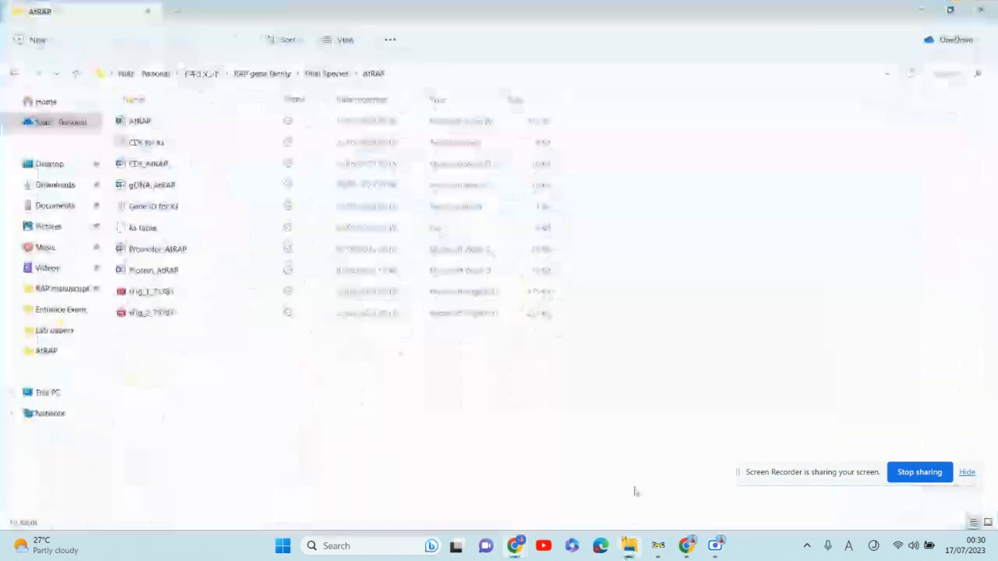
pyautogui.doubleClick(148, 121)
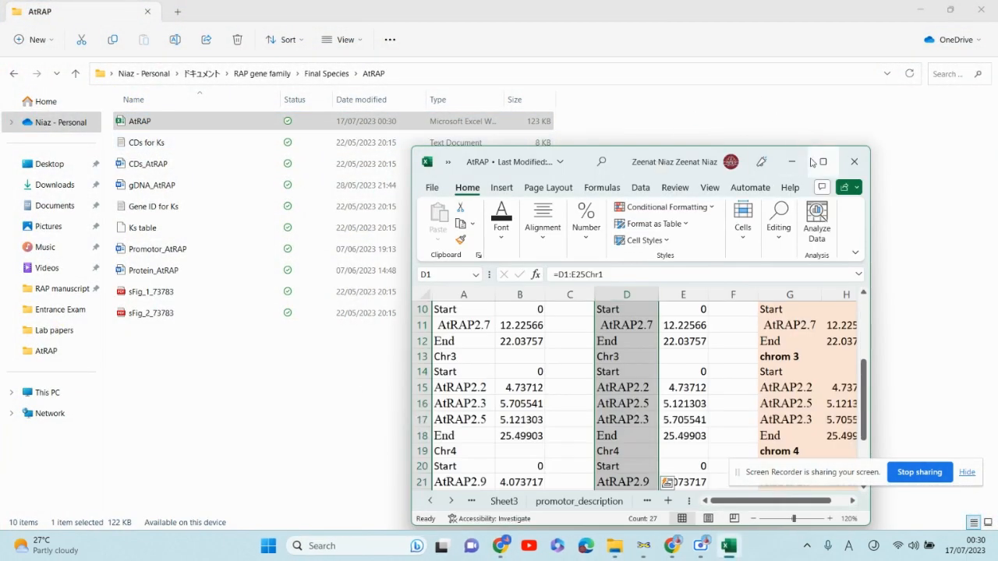
pyautogui.click(822, 161)
pyautogui.scroll(3, 380, 304)
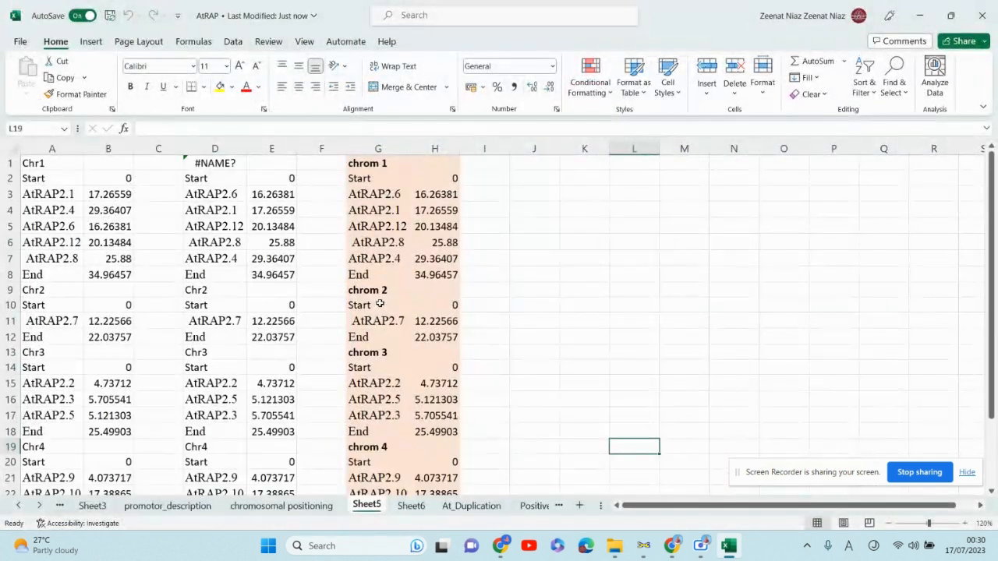
# - Clear the broken formula from cell D1
pyautogui.click(633, 194)
pyautogui.click(234, 163)
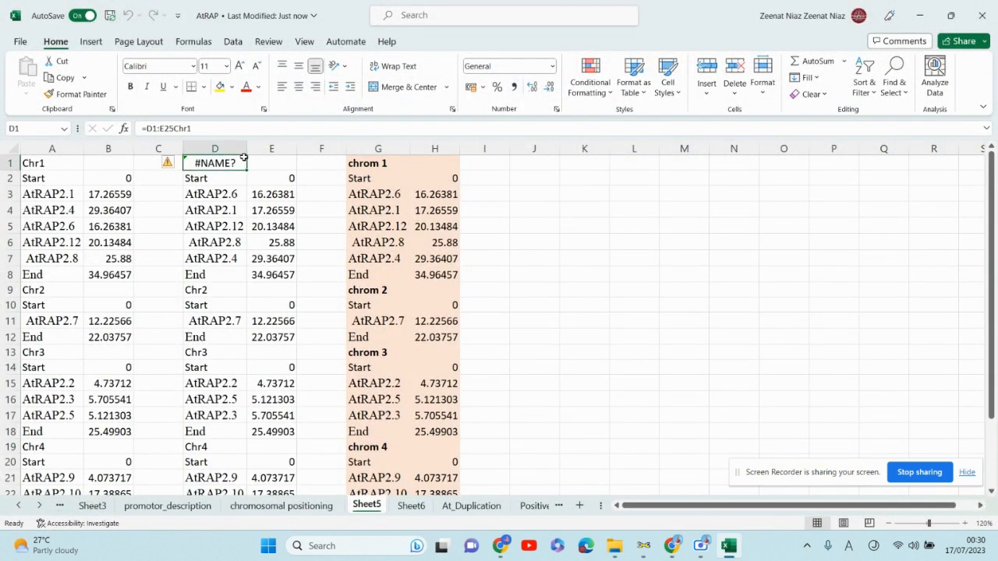
pyautogui.doubleClick(241, 160)
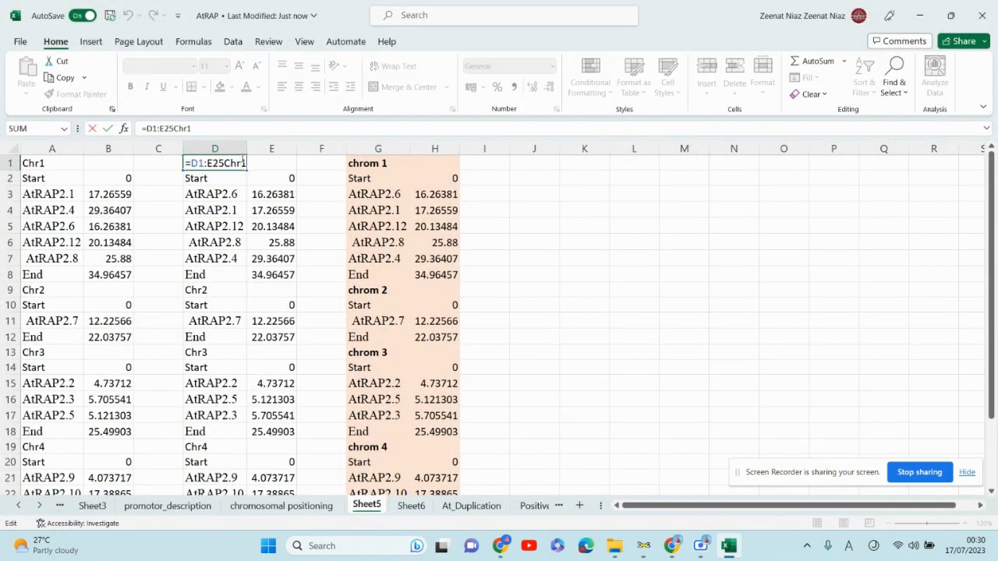
pyautogui.press('BackSpace')
pyautogui.press('BackSpace')
pyautogui.press('BackSpace')
pyautogui.press('BackSpace')
pyautogui.press('BackSpace')
pyautogui.press('BackSpace')
pyautogui.press('BackSpace')
pyautogui.press('BackSpace')
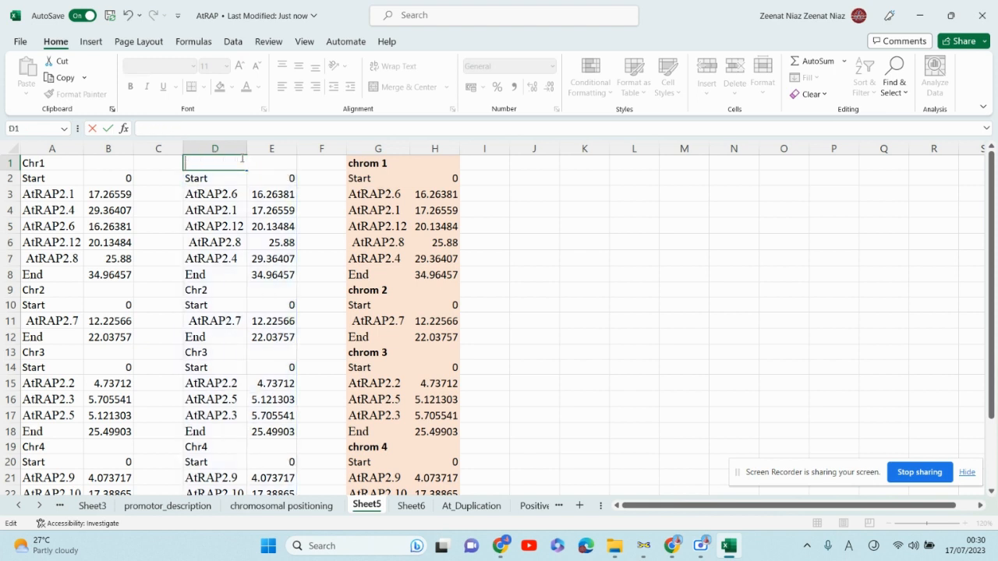
pyautogui.write('c')
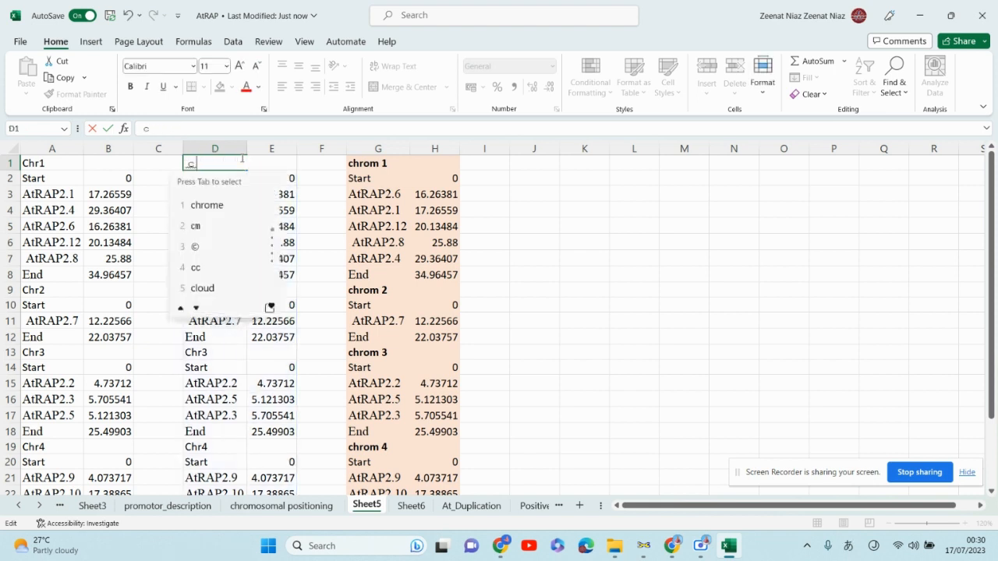
pyautogui.press('BackSpace')
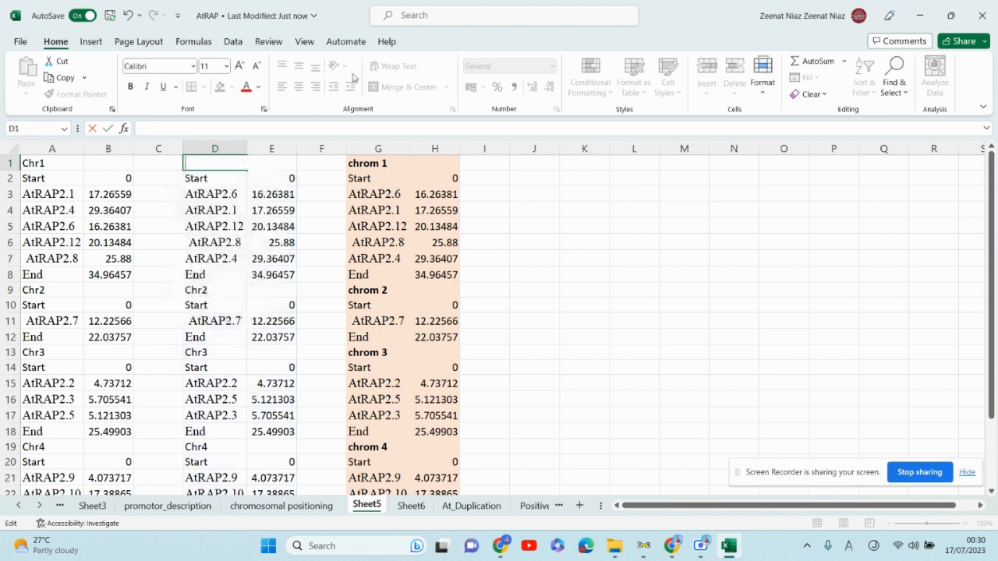
pyautogui.click(600, 301)
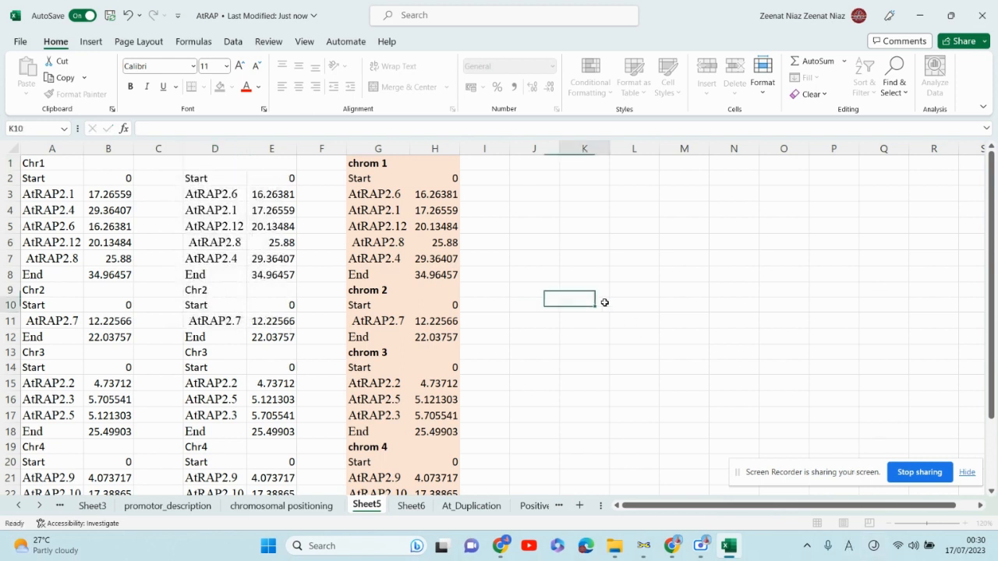
# - Copy the "chrom 1" and "chrom 2" headers from column G into cells D1 and D9
pyautogui.click(364, 162)
pyautogui.hotkey('ctrl', 'c')
pyautogui.click(222, 163)
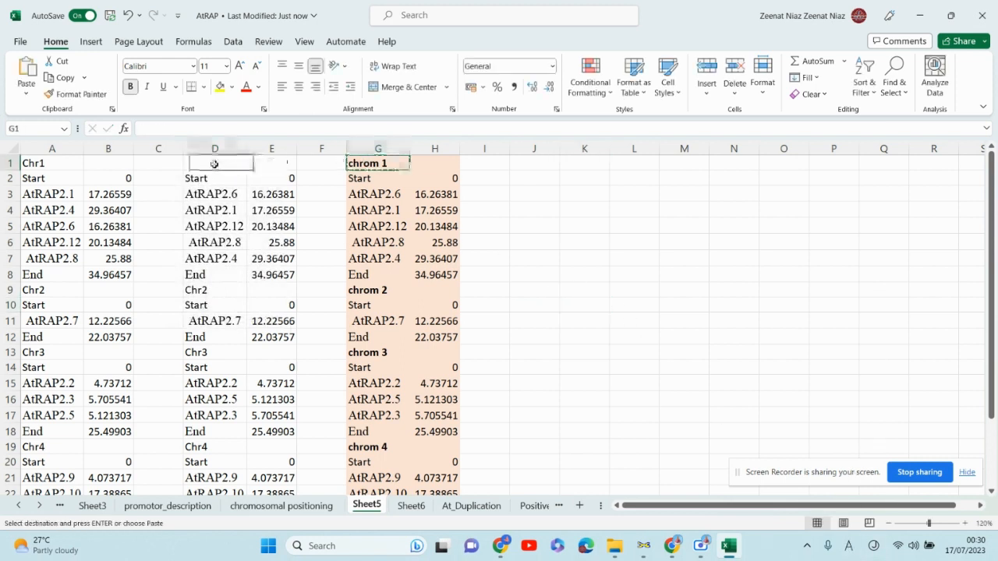
pyautogui.hotkey('ctrl', 'v')
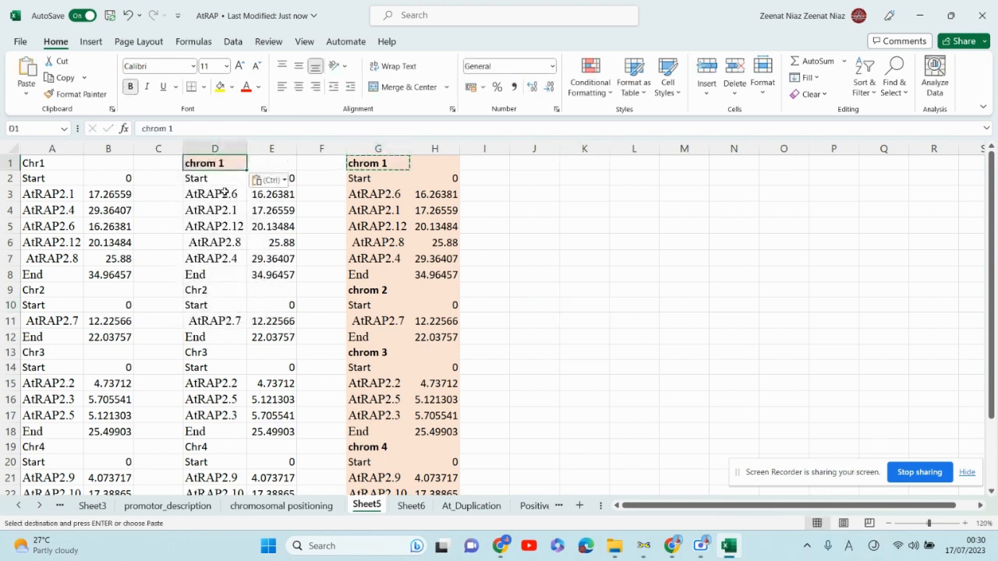
pyautogui.click(382, 280)
pyautogui.click(378, 290)
pyautogui.hotkey('ctrl', 'c')
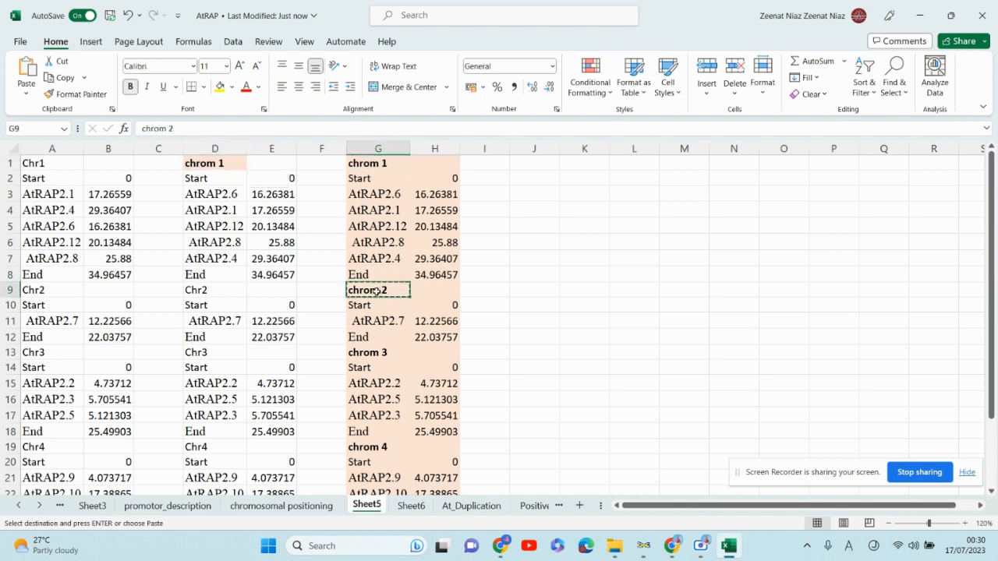
pyautogui.click(209, 290)
pyautogui.hotkey('ctrl', 'v')
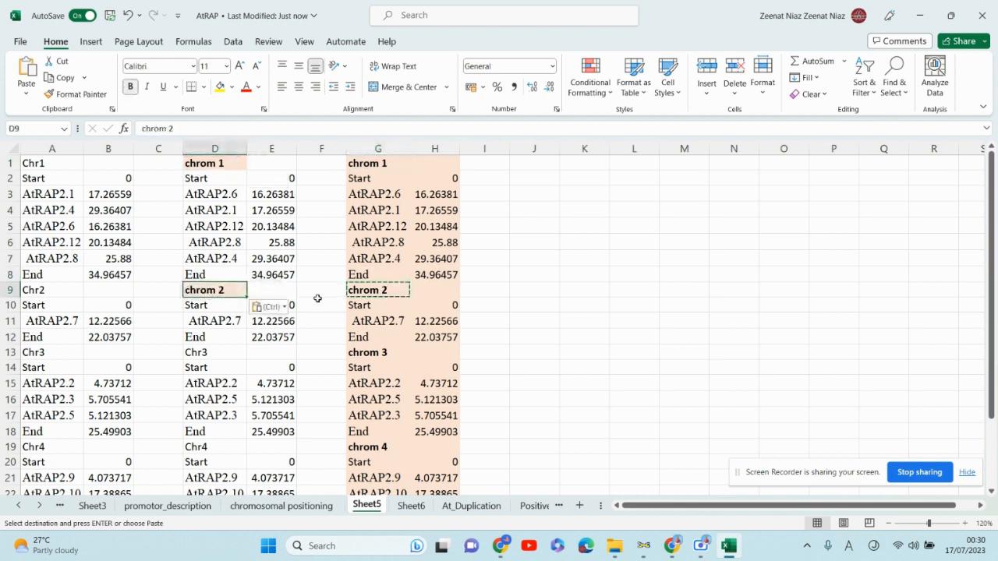
# - Copy the "chrom 3" and "chrom 4" headers from column G into cells D13 and D19
pyautogui.scroll(-2, 318, 296)
pyautogui.click(388, 264)
pyautogui.hotkey('ctrl', 'c')
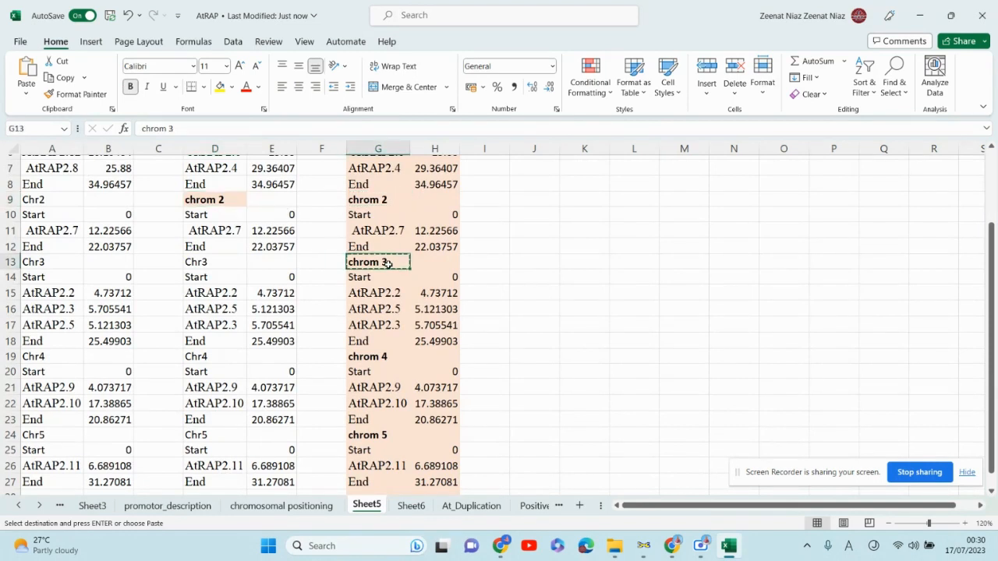
pyautogui.click(200, 265)
pyautogui.hotkey('ctrl', 'v')
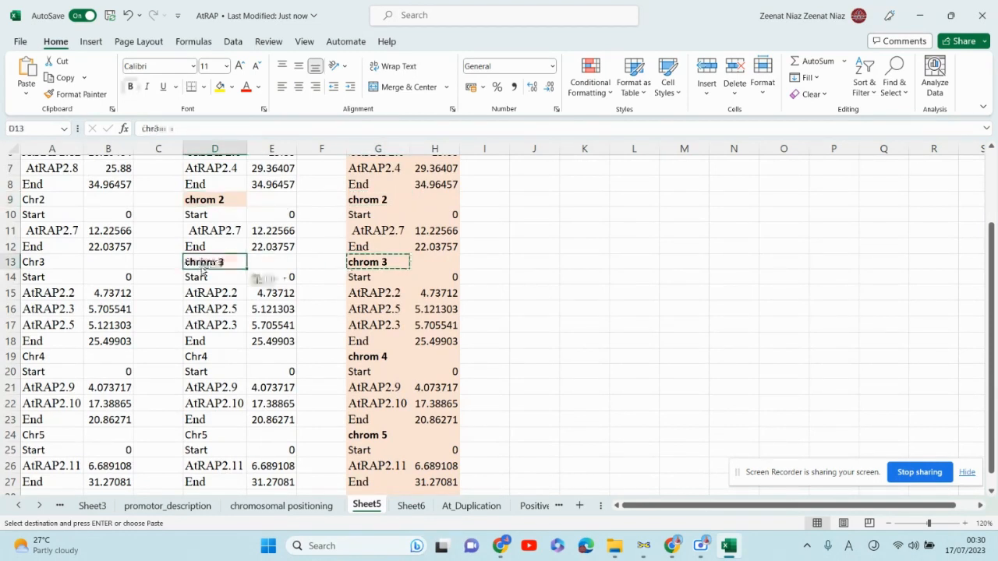
pyautogui.scroll(-2, 269, 318)
pyautogui.scroll(-1, 269, 318)
pyautogui.click(371, 266)
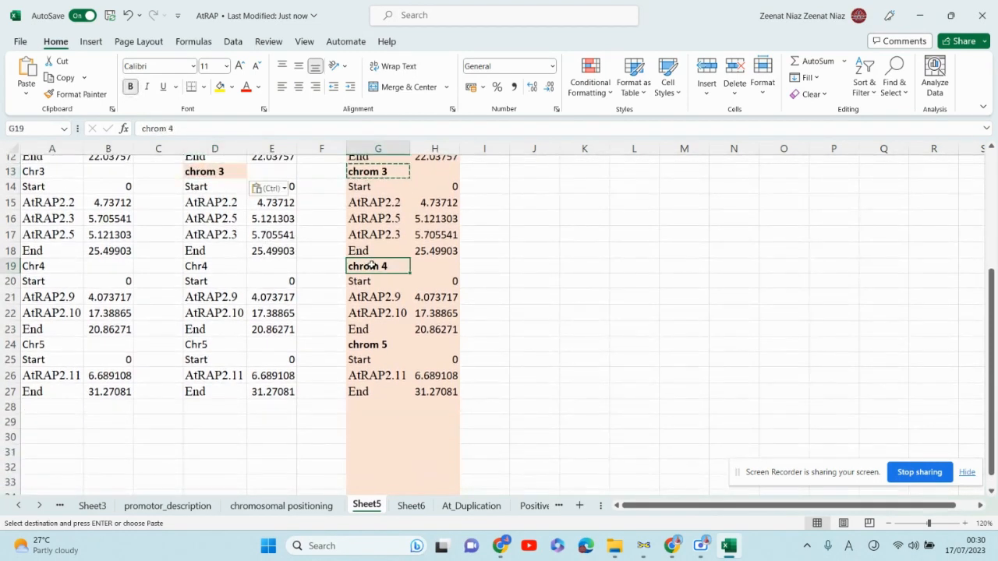
pyautogui.hotkey('ctrl', 'c')
pyautogui.click(219, 268)
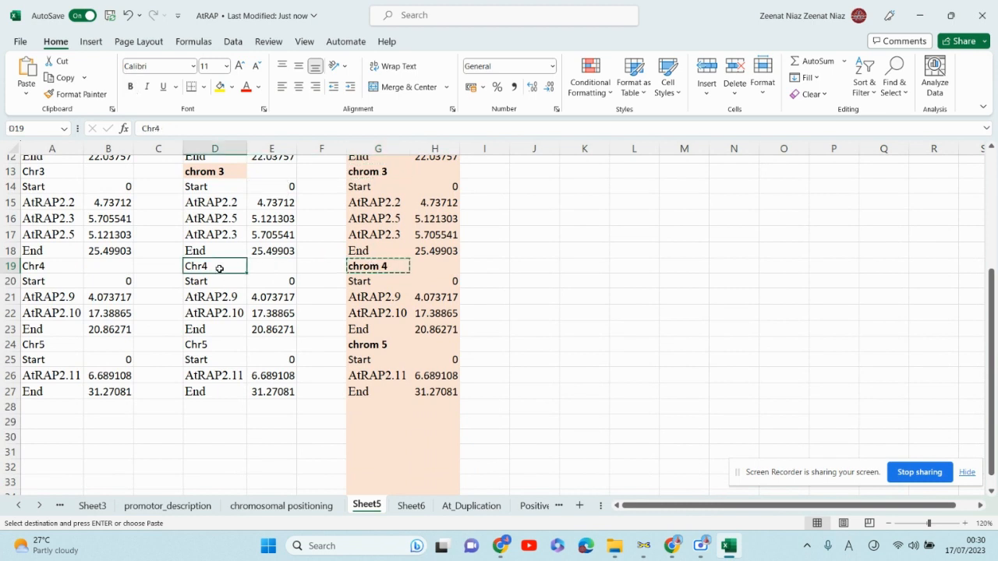
pyautogui.hotkey('ctrl', 'v')
# - Copy the "chrom 5" header from G24 into cell D24
pyautogui.click(357, 346)
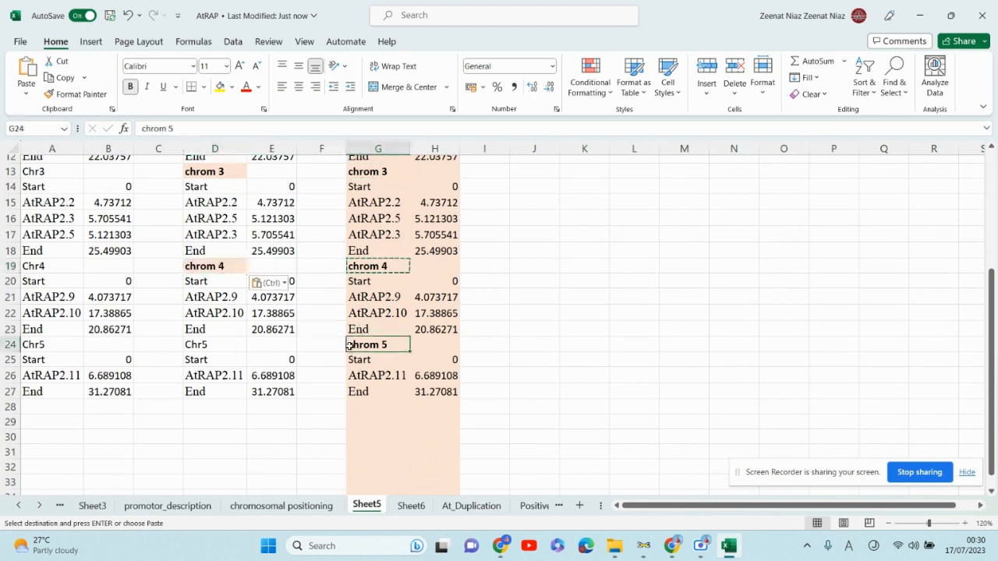
pyautogui.hotkey('ctrl', 'c')
pyautogui.click(209, 345)
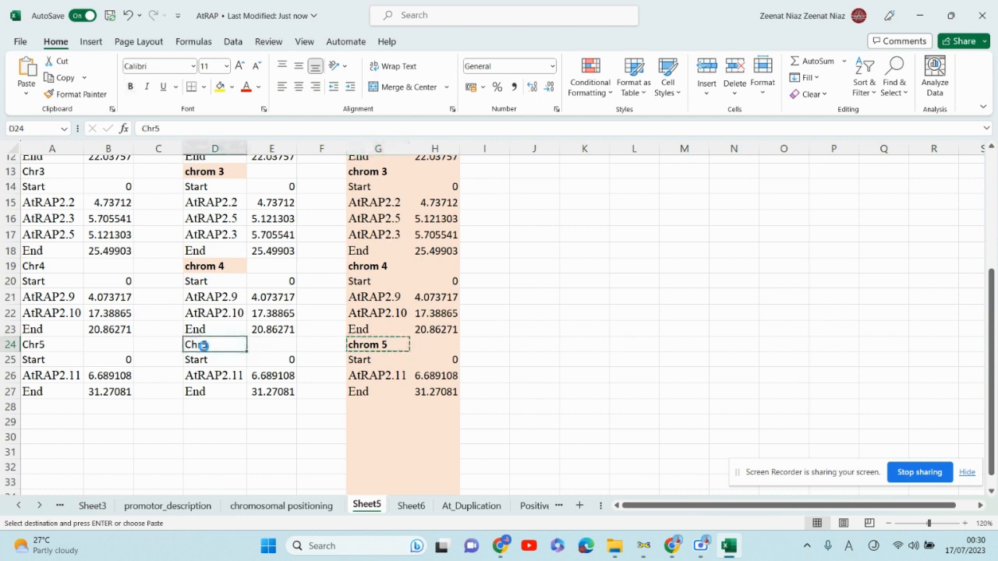
pyautogui.hotkey('ctrl', 'v')
pyautogui.scroll(4, 467, 309)
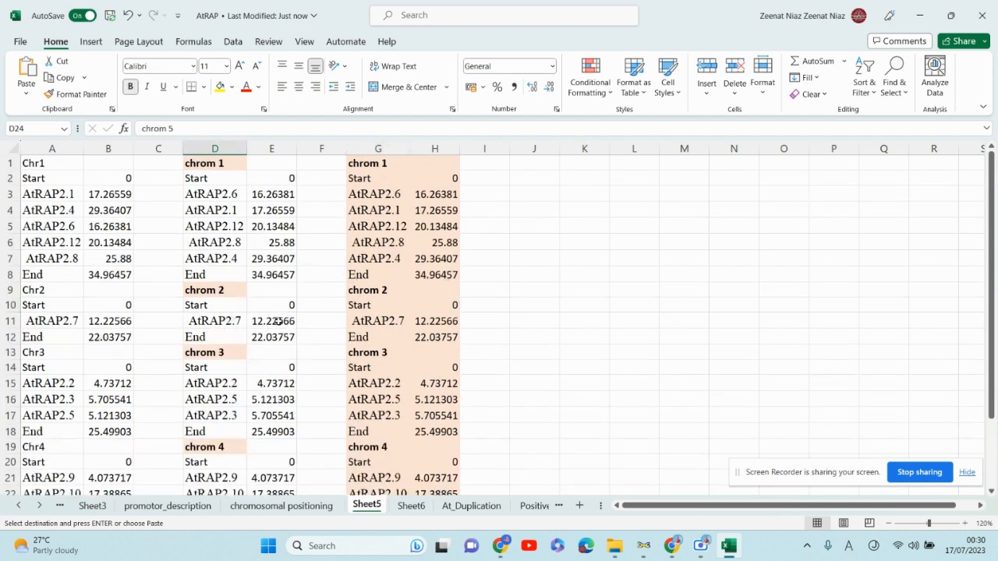
pyautogui.scroll(-3, 277, 320)
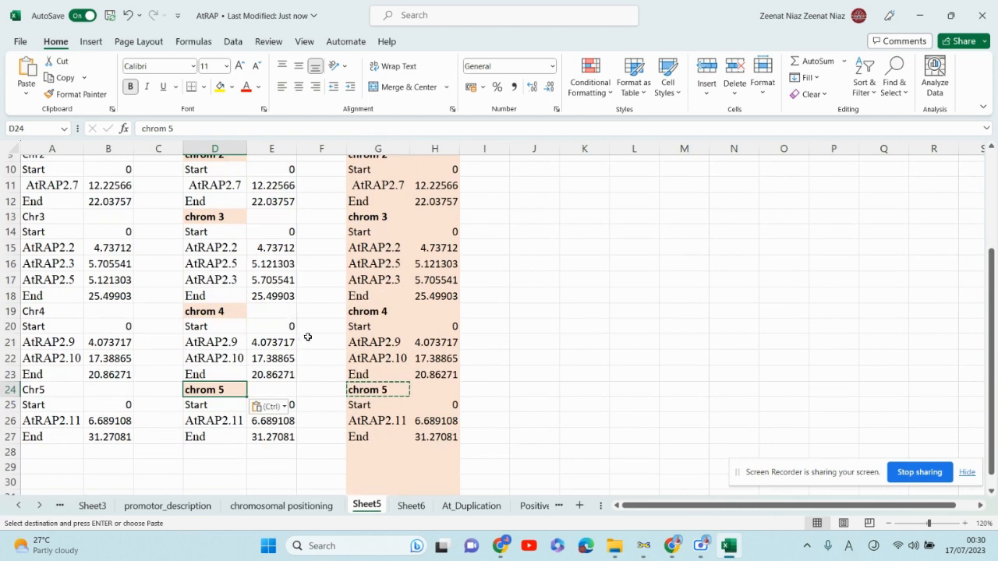
pyautogui.scroll(3, 322, 329)
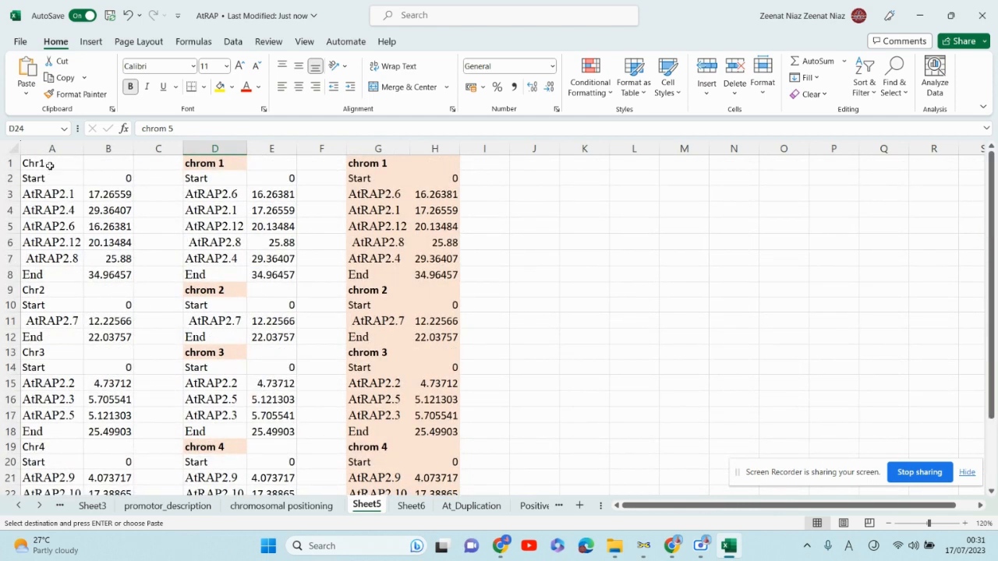
# - Copy the "chrom 1" and "chrom 2" headers from column D into cells A1 and A9
pyautogui.hotkey('ctrl', 'Up')
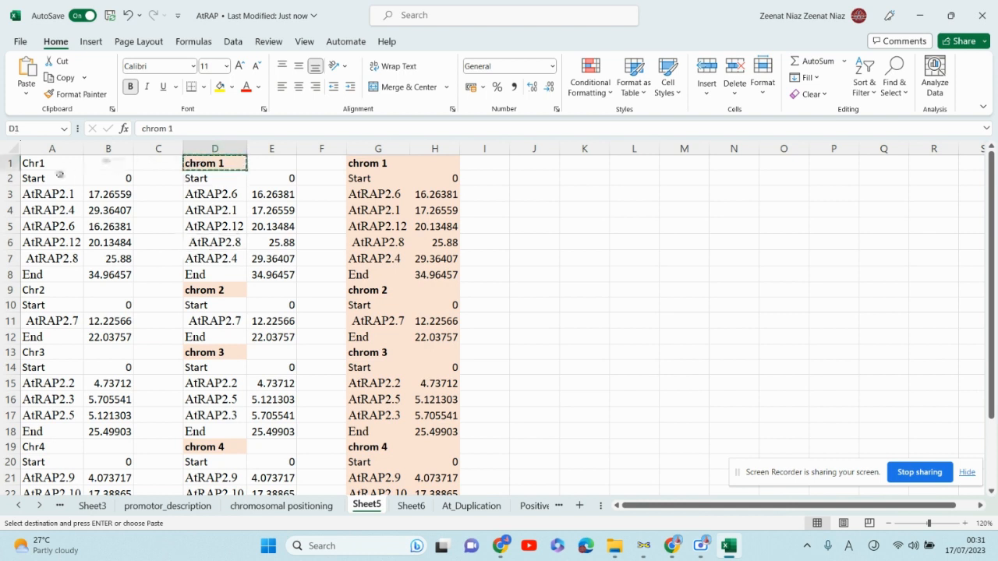
pyautogui.click(61, 165)
pyautogui.hotkey('ctrl', 'v')
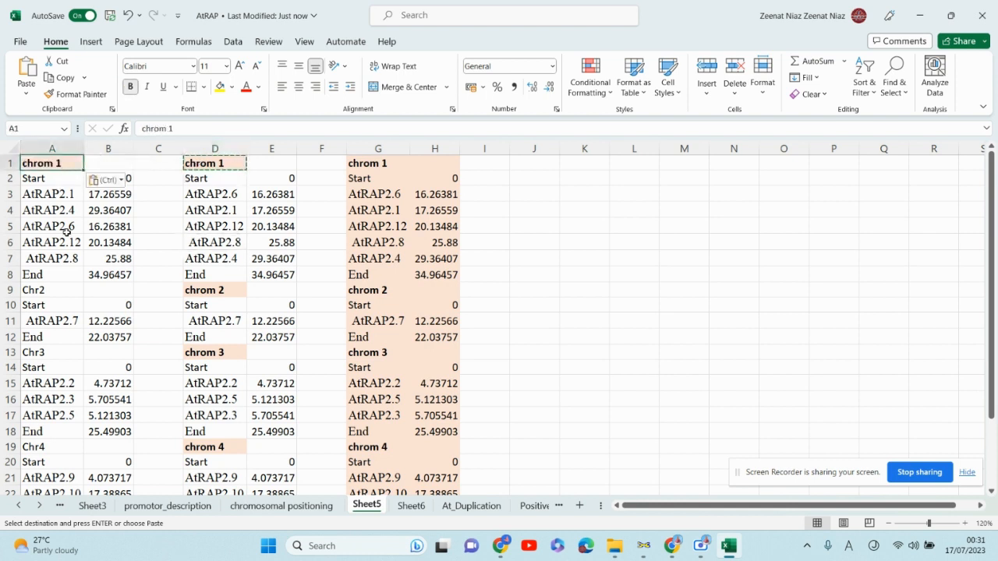
pyautogui.click(47, 291)
pyautogui.press('ctrl')
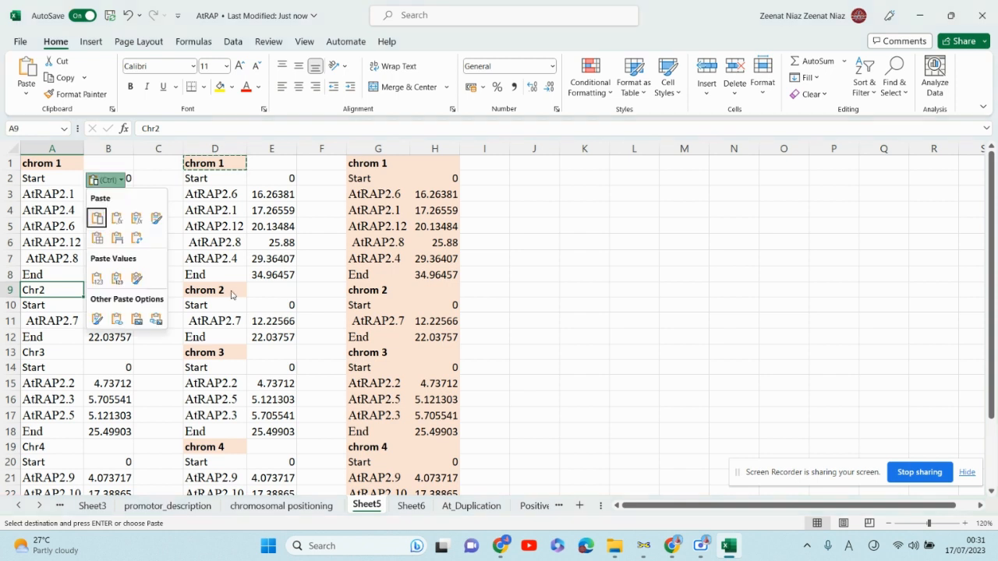
pyautogui.press('Escape')
pyautogui.click(228, 290)
pyautogui.hotkey('ctrl', 'c')
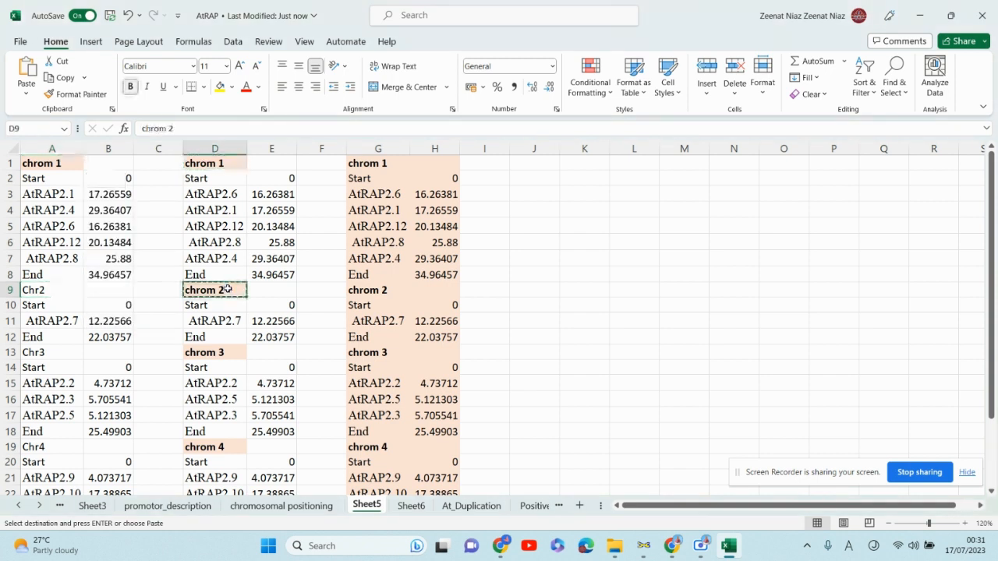
pyautogui.click(39, 293)
pyautogui.hotkey('ctrl', 'v')
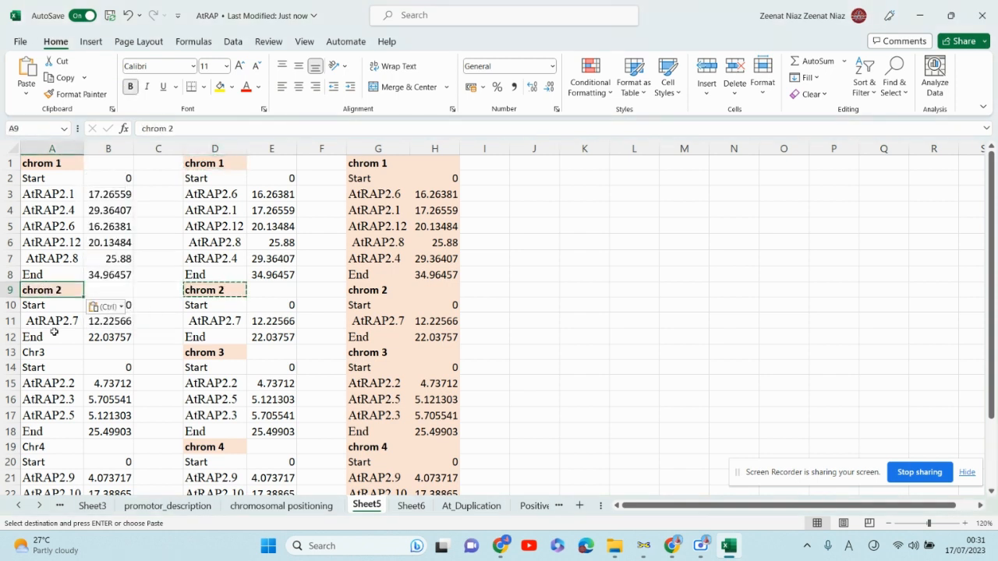
# - Copy the "chrom 3" and "chrom 4" headers from column D into cells A13 and A19
pyautogui.click(208, 350)
pyautogui.hotkey('ctrl', 'c')
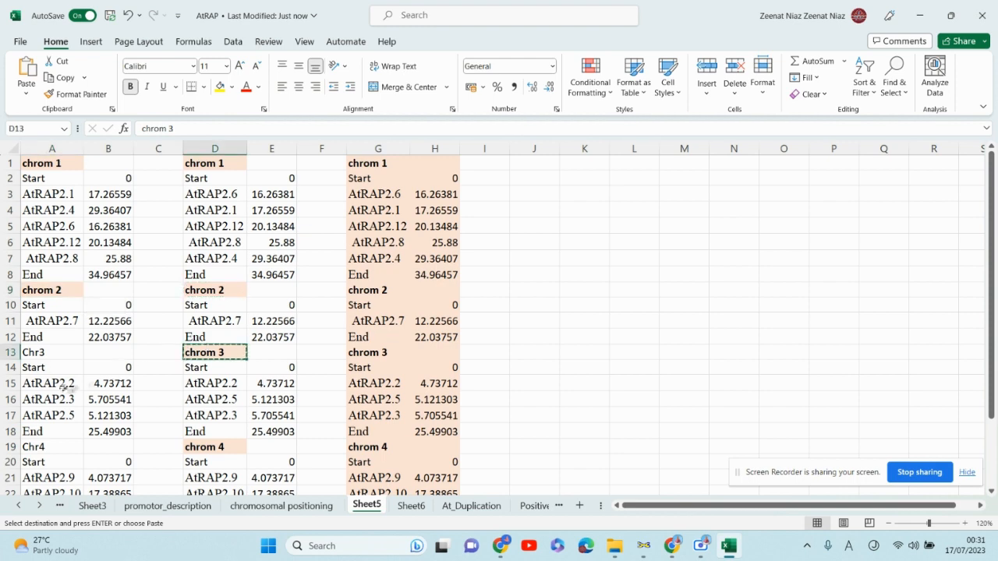
pyautogui.click(43, 353)
pyautogui.hotkey('ctrl', 'v')
pyautogui.scroll(-2, 139, 370)
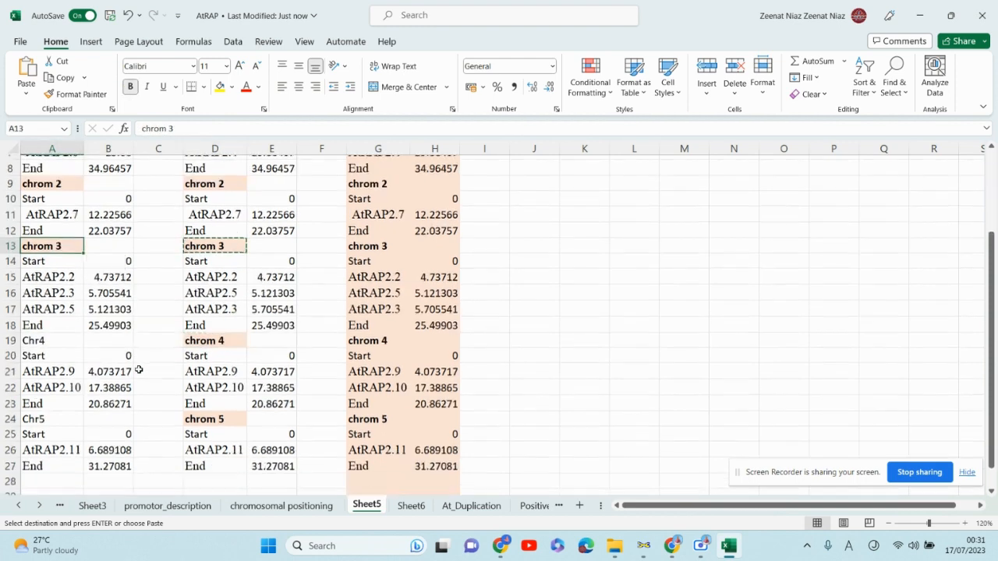
pyautogui.scroll(-1, 138, 369)
pyautogui.click(211, 311)
pyautogui.hotkey('ctrl', 'c')
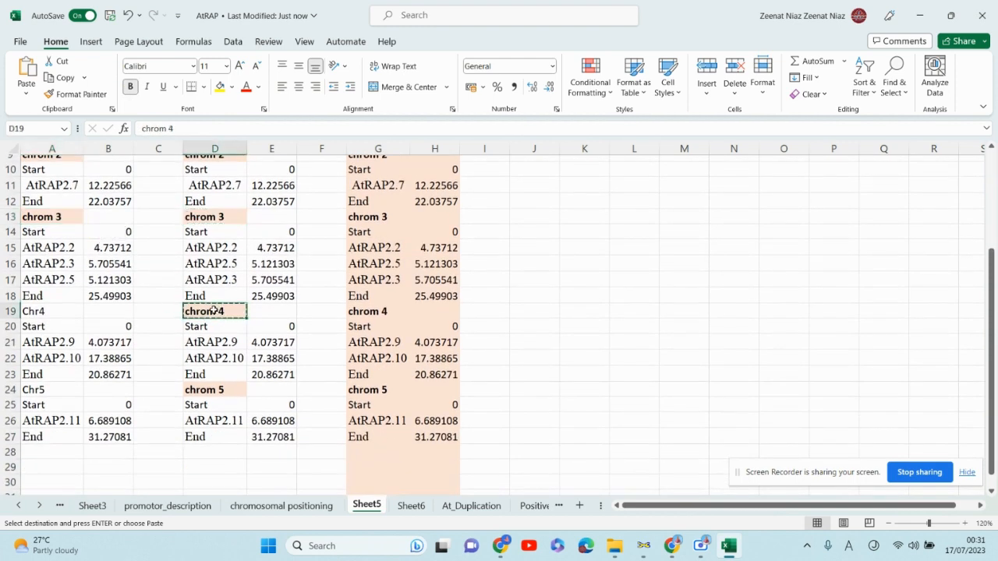
pyautogui.click(27, 312)
pyautogui.hotkey('ctrl', 'v')
# - Copy the "chrom 5" header from D24 into cell A24
pyautogui.click(224, 389)
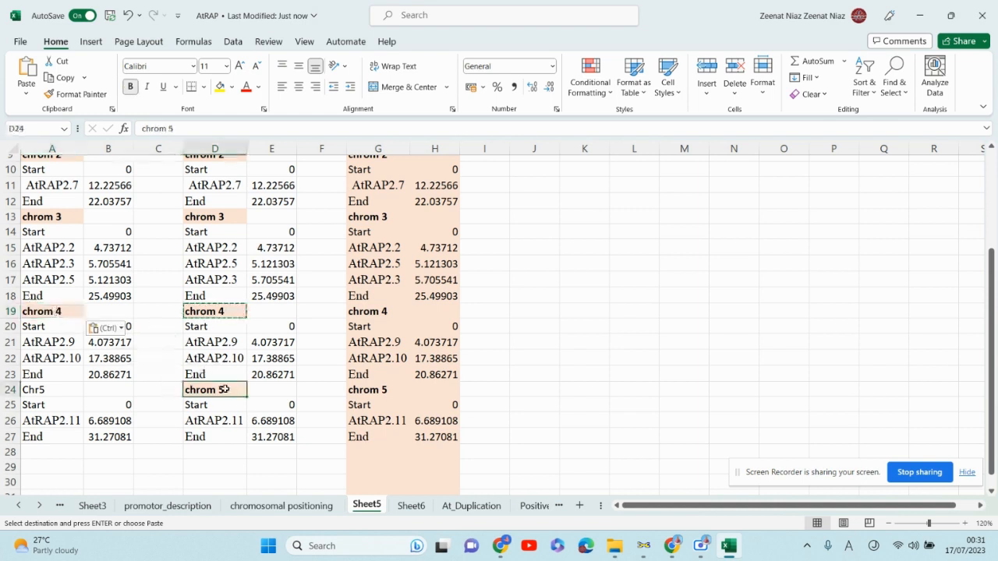
pyautogui.hotkey('ctrl', 'c')
pyautogui.click(49, 389)
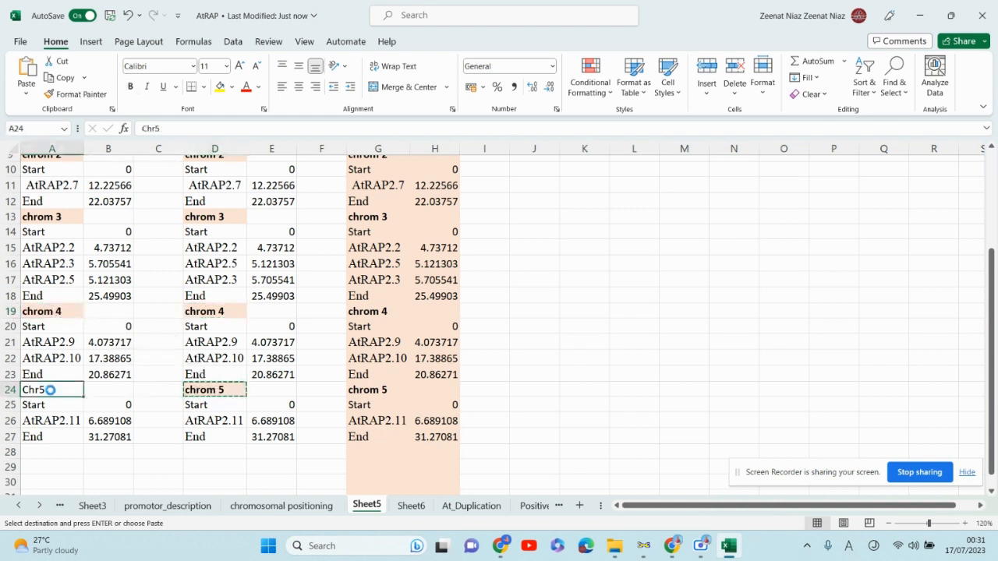
pyautogui.hotkey('ctrl', 'v')
pyautogui.scroll(3, 61, 353)
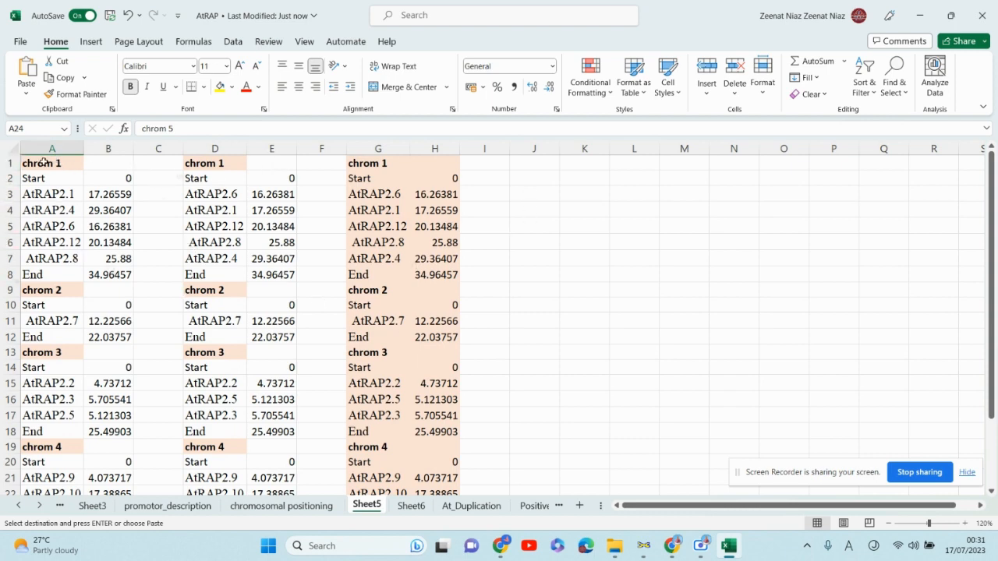
# - Copy the A1:B27 table and switch to MapChart
pyautogui.moveTo(45, 163); pyautogui.dragTo(109, 459)
pyautogui.hotkey('ctrl', 'c')
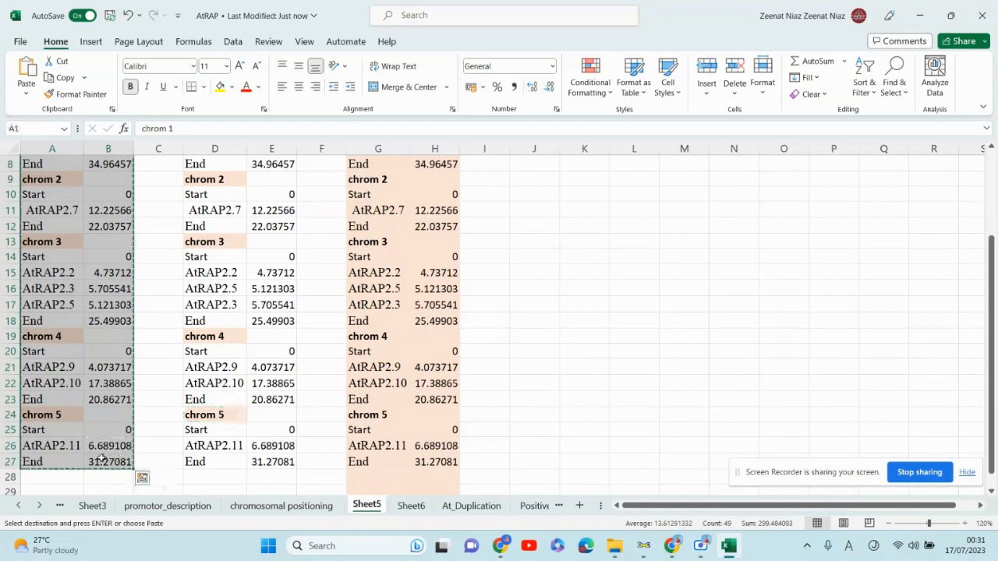
pyautogui.click(643, 546)
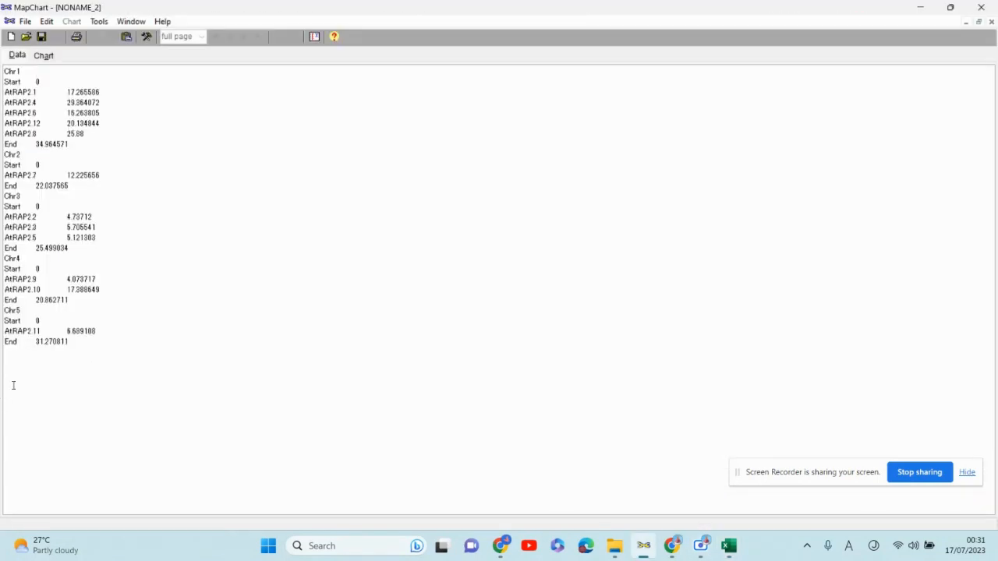
# - Replace MapChart's data with the pasted table and try to display the chart
pyautogui.moveTo(90, 338); pyautogui.dragTo(3, 33)
pyautogui.press('Delete')
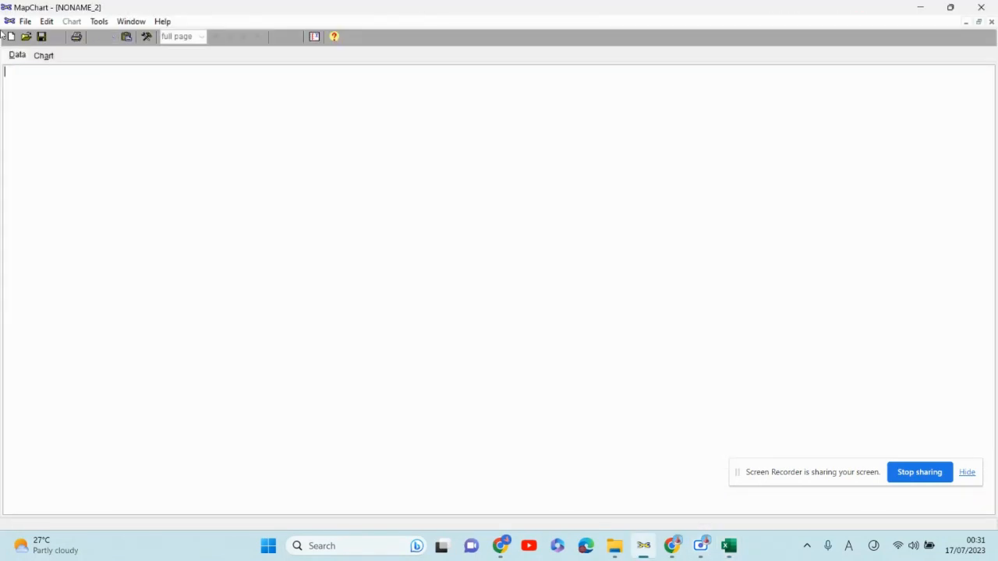
pyautogui.hotkey('ctrl', 'v')
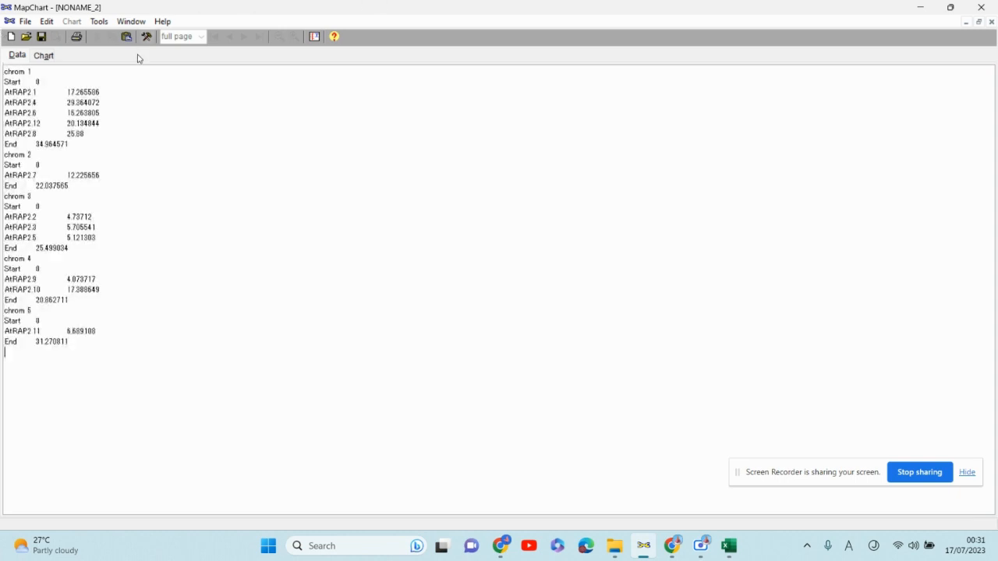
pyautogui.click(48, 56)
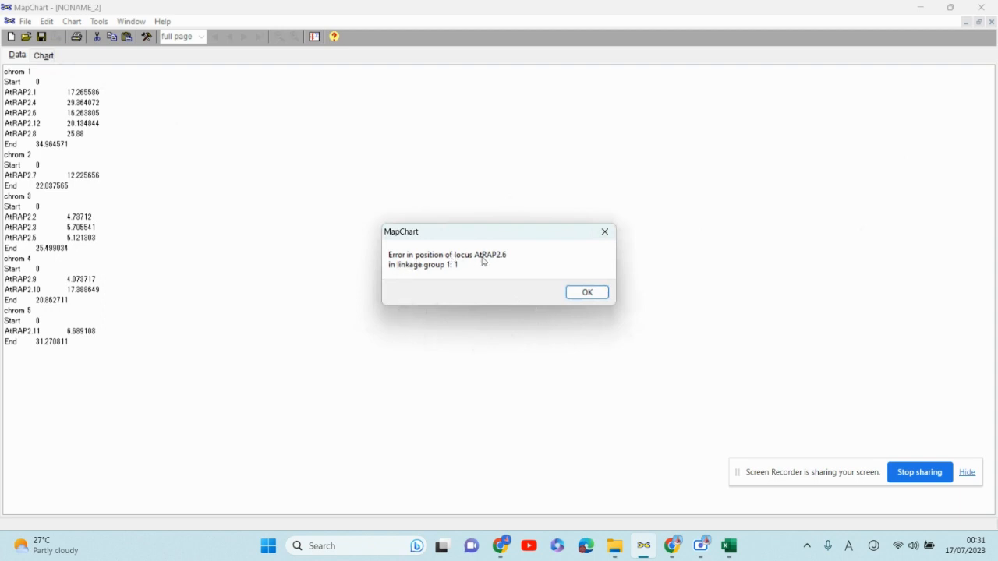
# - Dismiss the error, copy the sorted G1:H27 table in Excel and switch back to MapChart
pyautogui.click(589, 293)
pyautogui.click(725, 547)
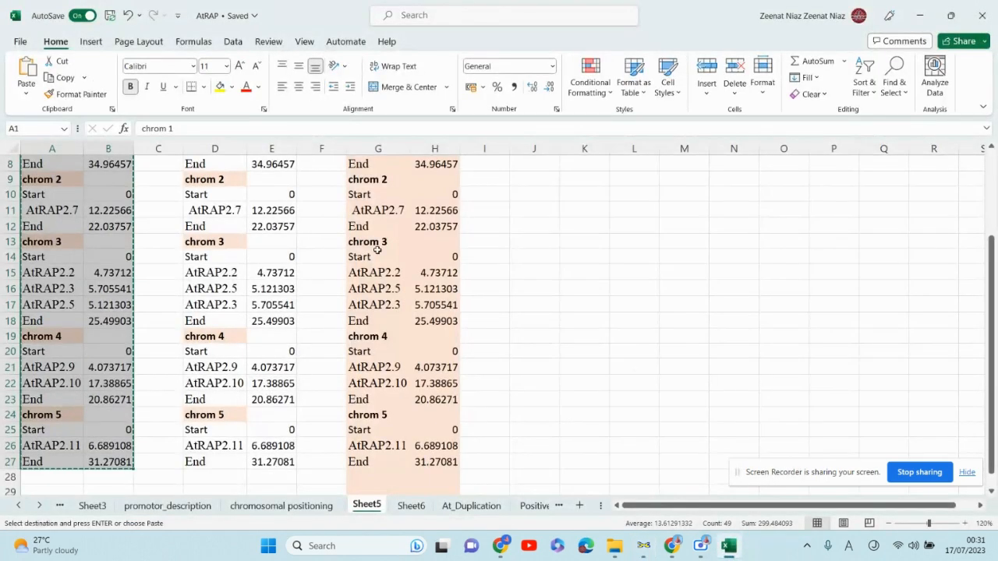
pyautogui.scroll(3, 158, 268)
pyautogui.click(154, 227)
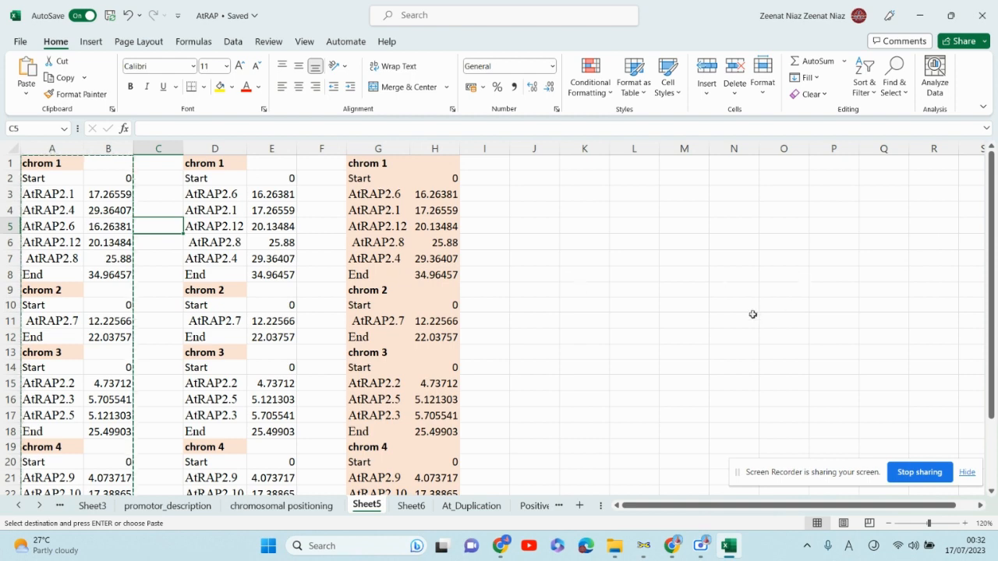
pyautogui.scroll(-3, 611, 347)
pyautogui.scroll(3, 628, 425)
pyautogui.moveTo(360, 166); pyautogui.dragTo(448, 447)
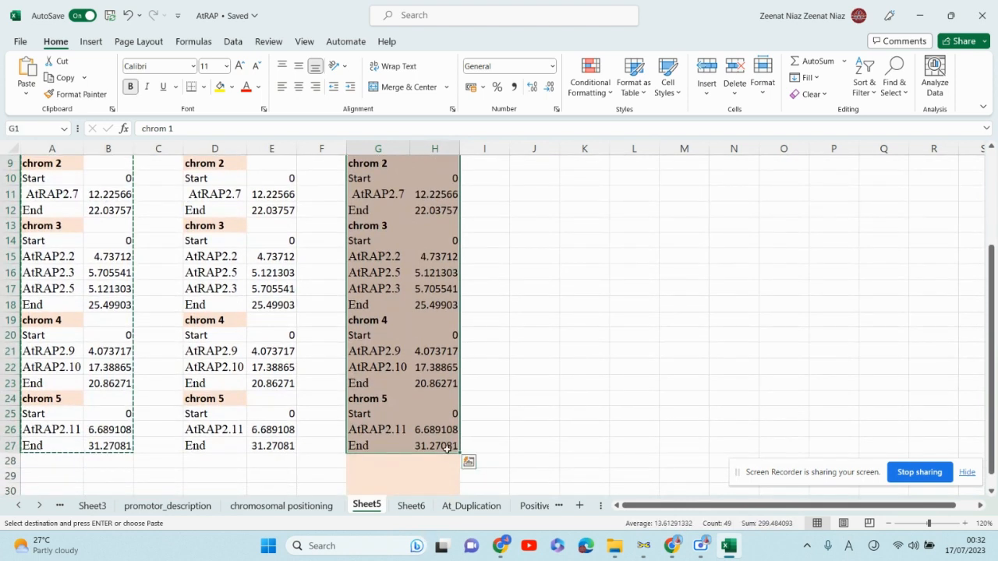
pyautogui.hotkey('ctrl', 'c')
pyautogui.hotkey('alt', 'Tab')
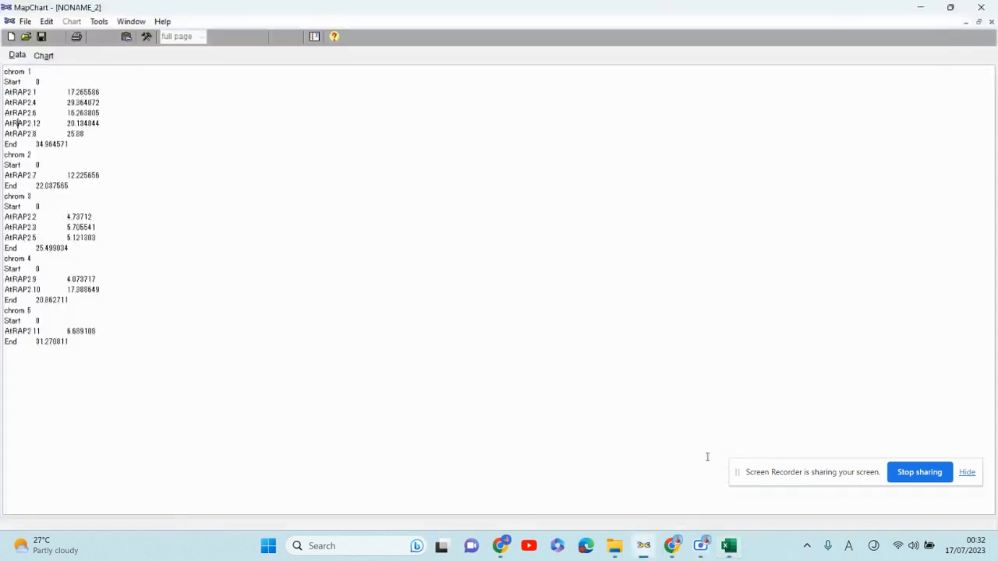
# - Replace MapChart's data with the sorted table and display the chart
pyautogui.moveTo(83, 361); pyautogui.dragTo(3, 69)
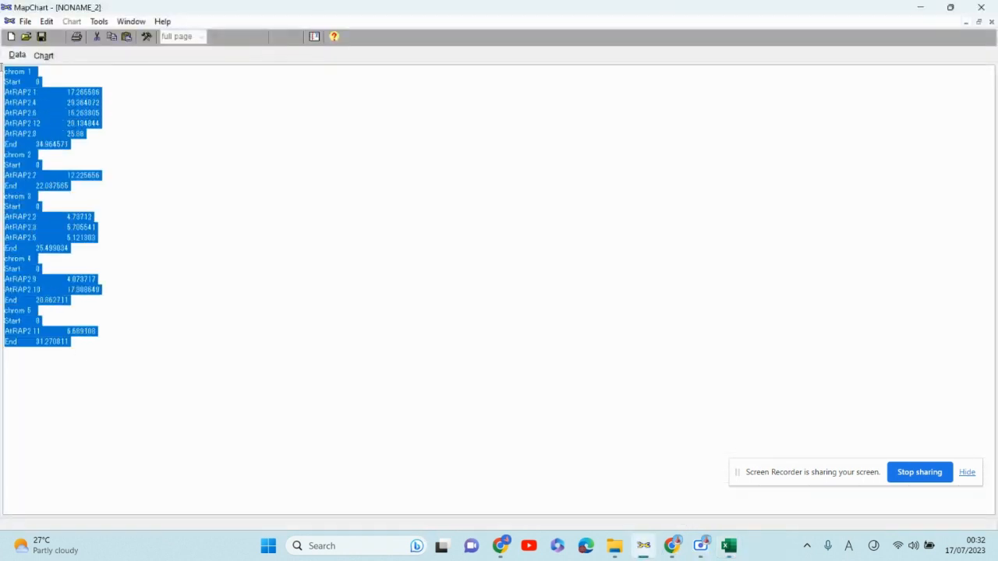
pyautogui.press('Delete')
pyautogui.hotkey('ctrl', 'v')
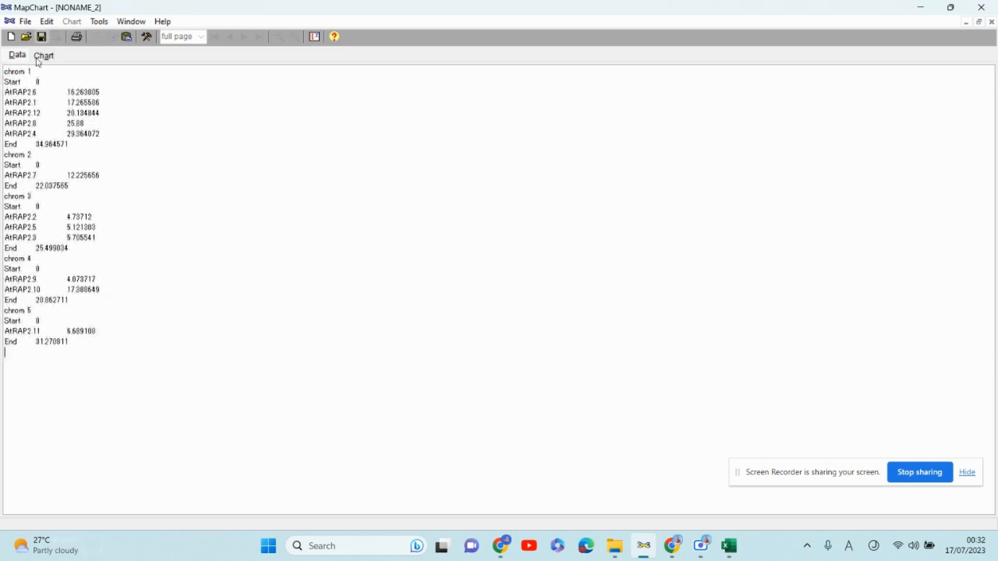
pyautogui.click(37, 60)
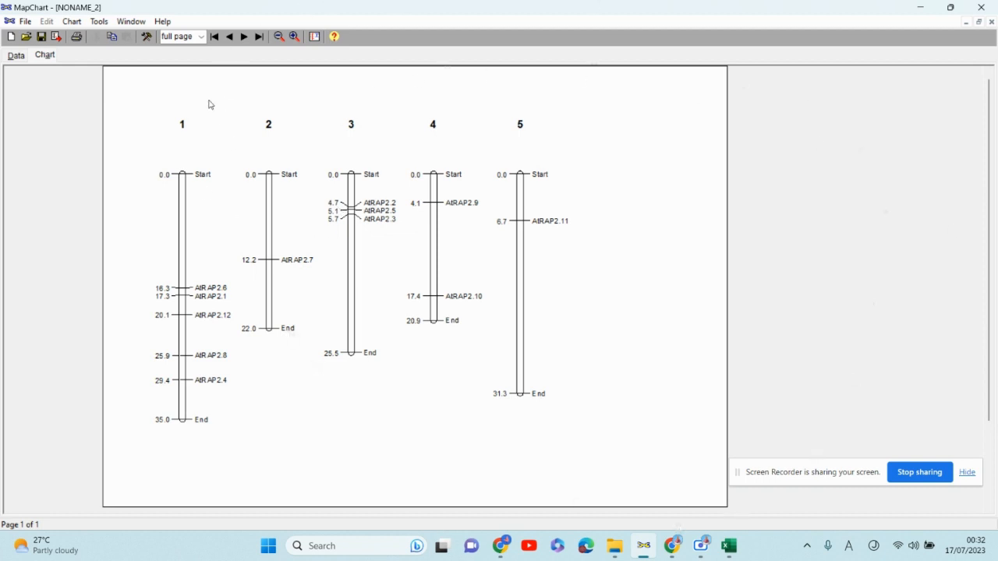
# - In Chart options, set the loci positions method to Ruler at page margin
pyautogui.click(100, 23)
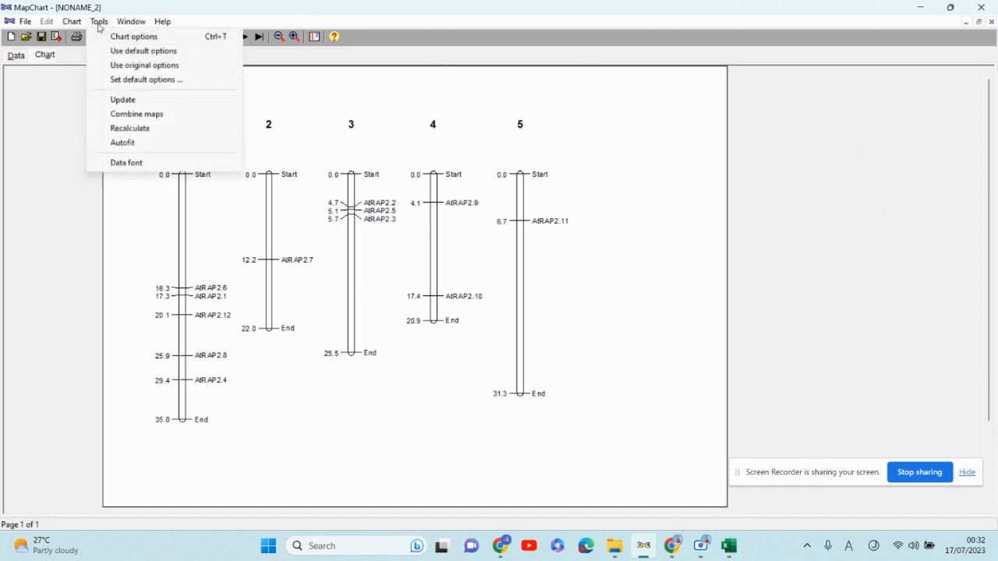
pyautogui.click(117, 38)
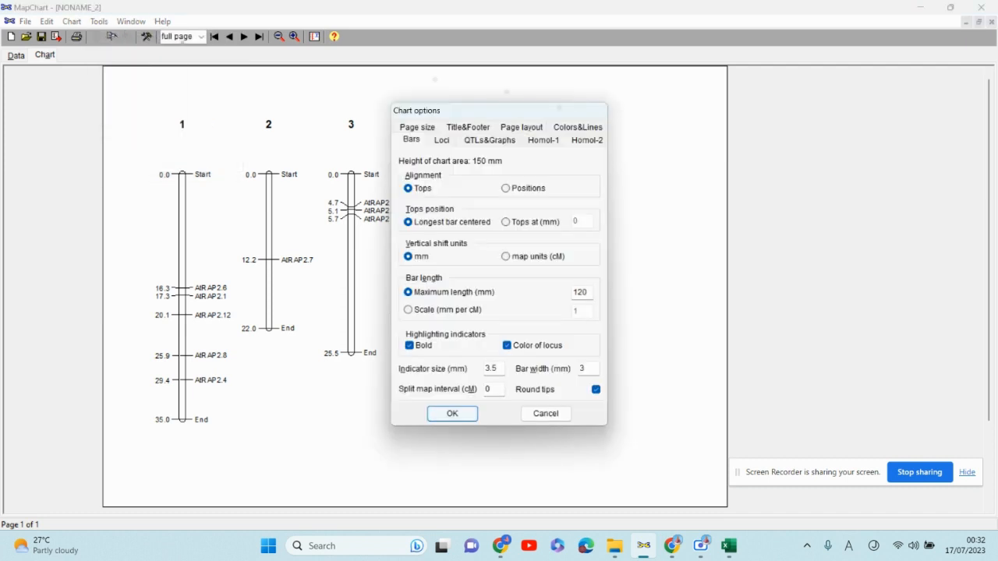
pyautogui.moveTo(531, 111); pyautogui.dragTo(764, 92)
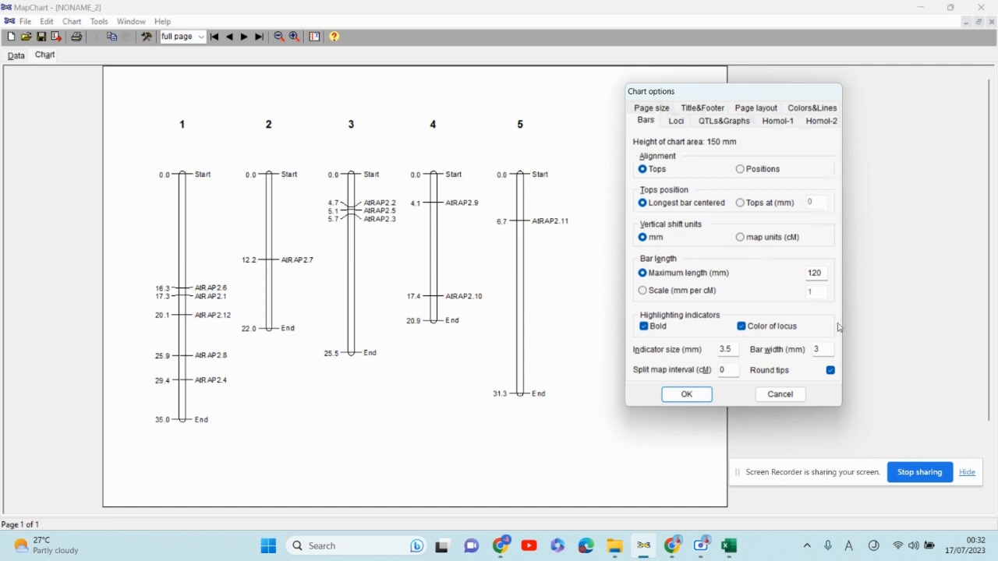
pyautogui.click(702, 109)
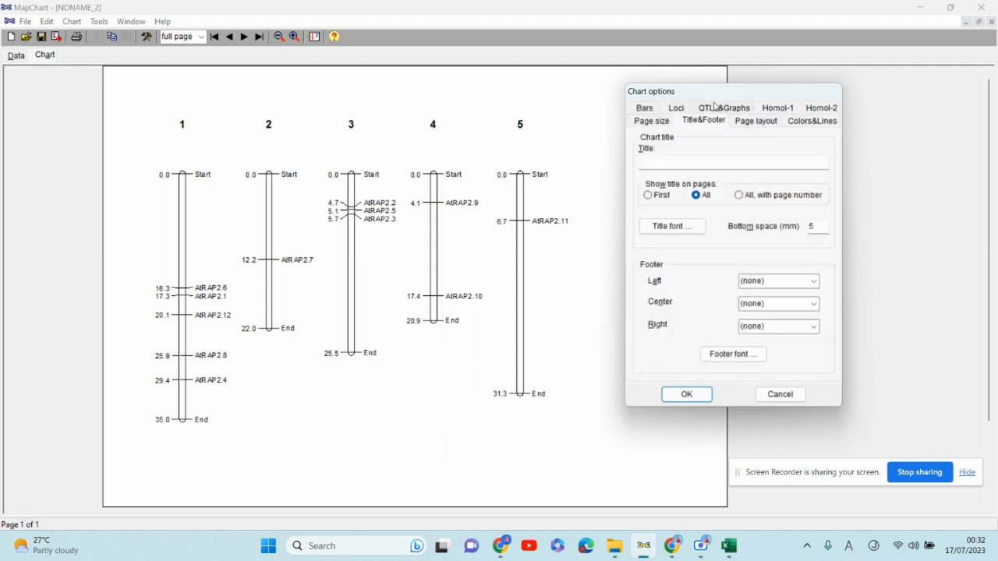
pyautogui.click(740, 109)
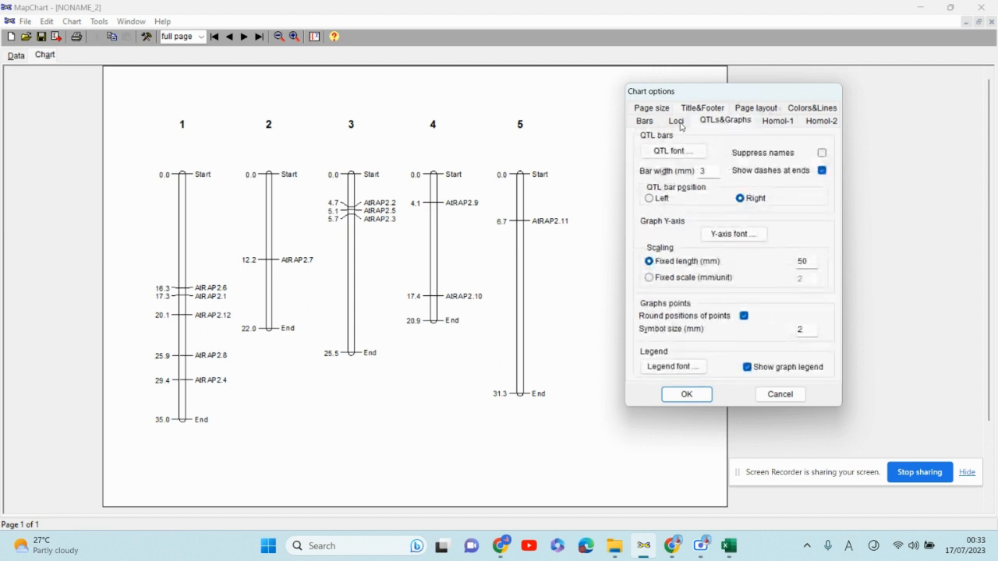
pyautogui.click(646, 123)
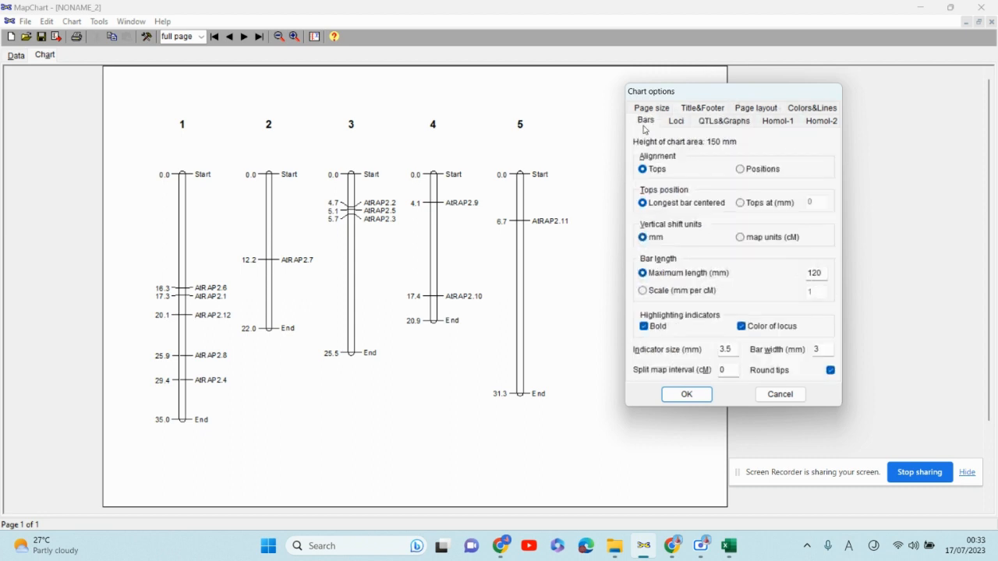
pyautogui.click(674, 123)
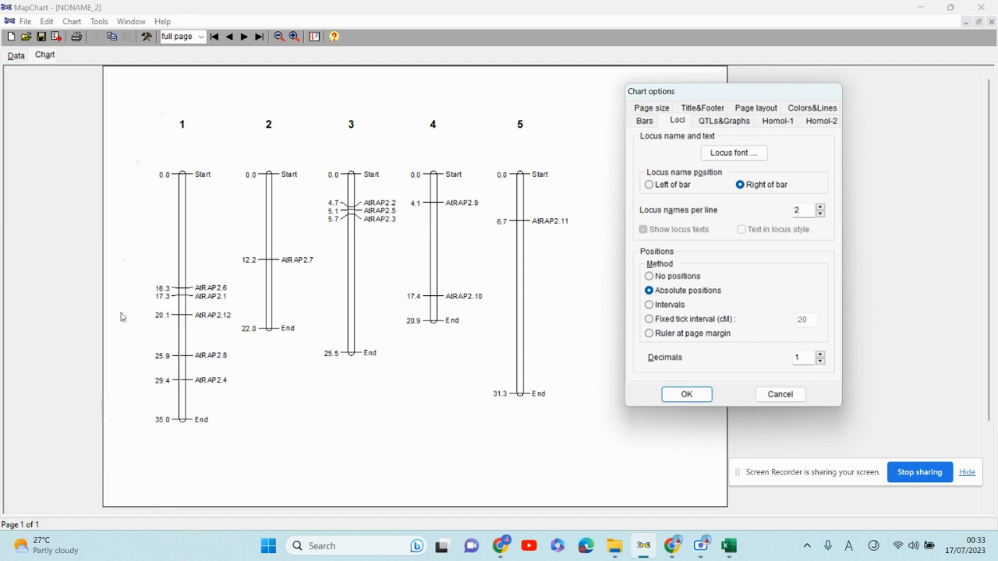
pyautogui.click(649, 334)
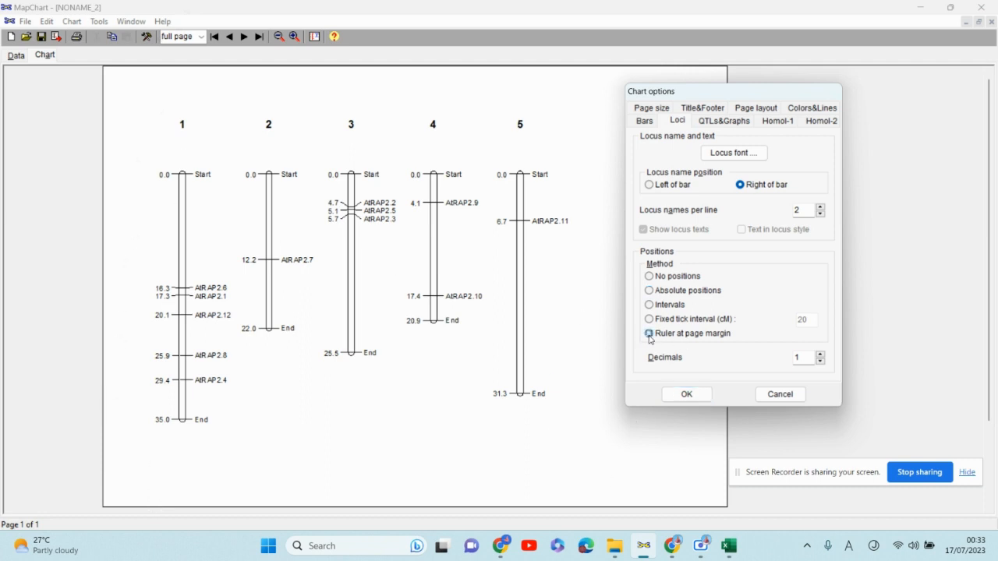
pyautogui.click(687, 395)
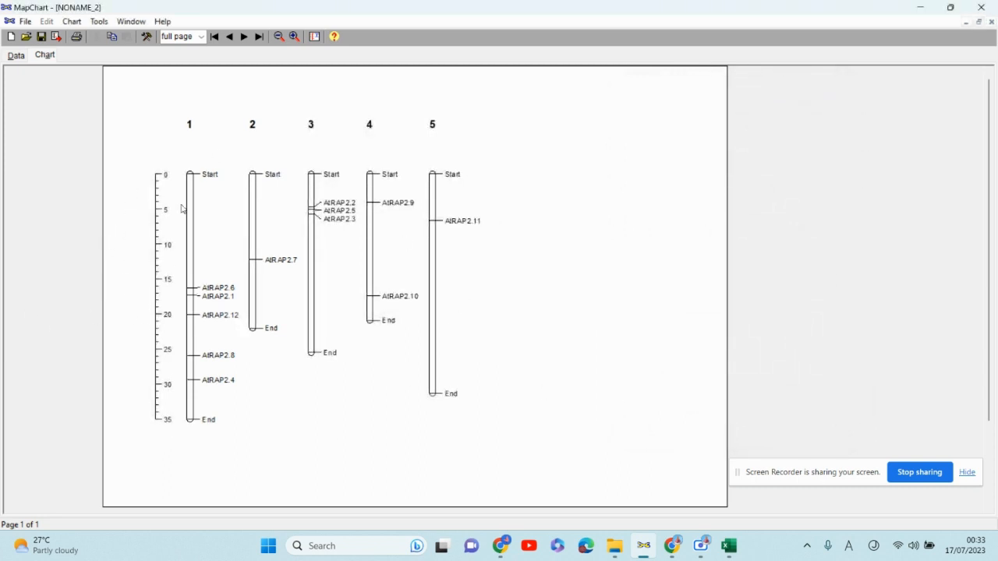
# - Set the locus font to bold Times New Roman in Chart options
pyautogui.click(97, 24)
pyautogui.click(115, 36)
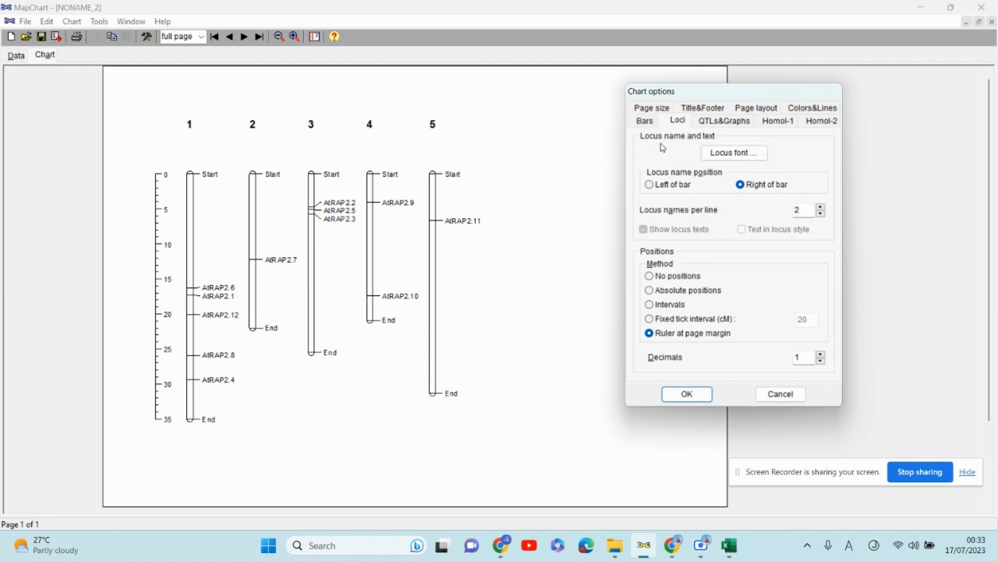
pyautogui.click(730, 154)
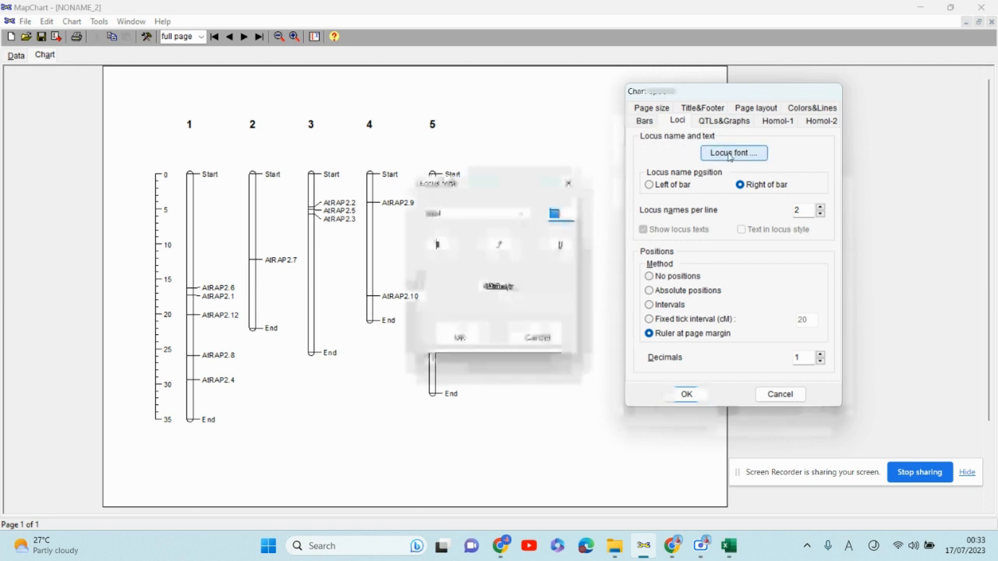
pyautogui.click(438, 246)
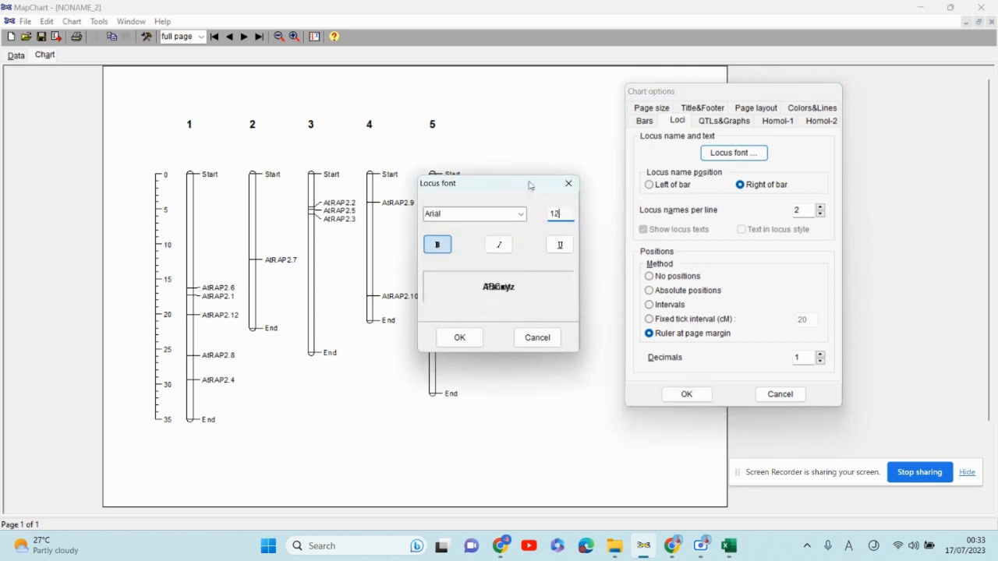
pyautogui.click(521, 213)
pyautogui.scroll(-1, 473, 277)
pyautogui.scroll(-12, 473, 277)
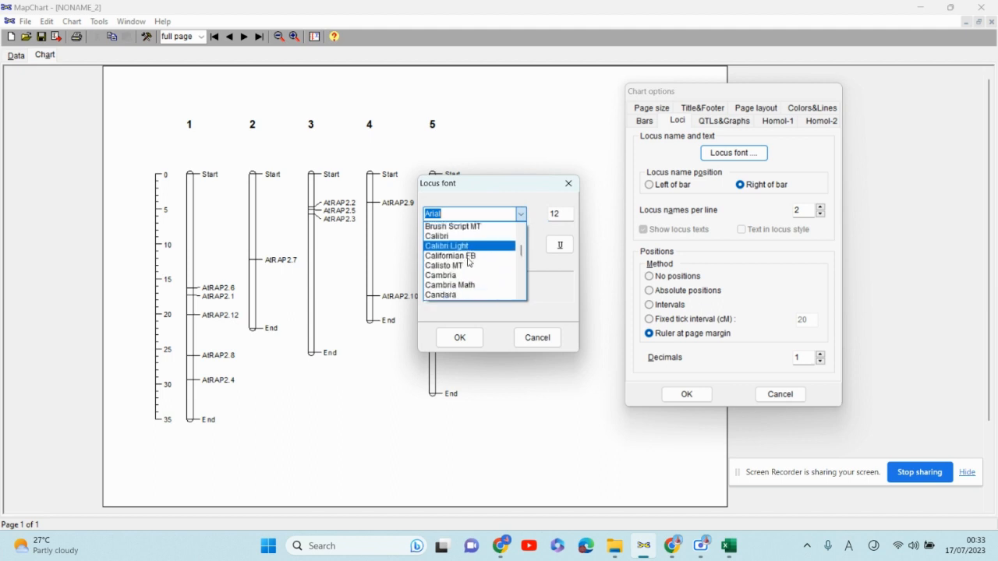
pyautogui.scroll(-15, 466, 257)
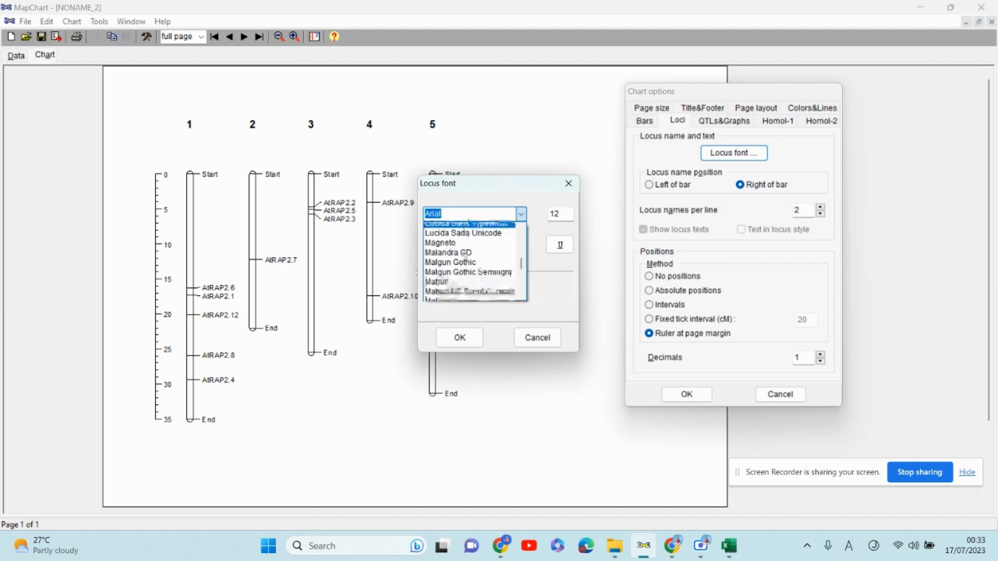
pyautogui.scroll(-15, 463, 249)
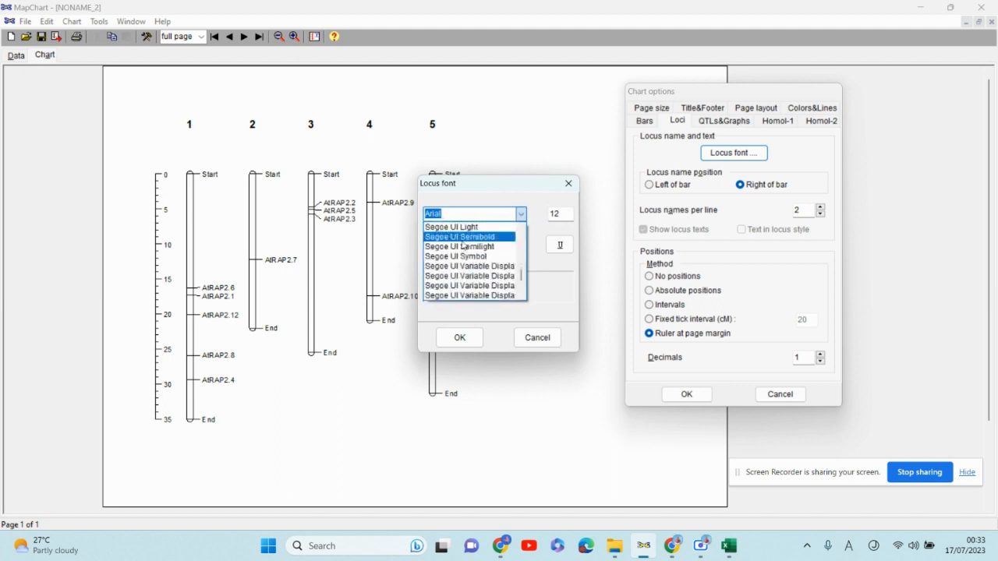
pyautogui.scroll(-2, 465, 246)
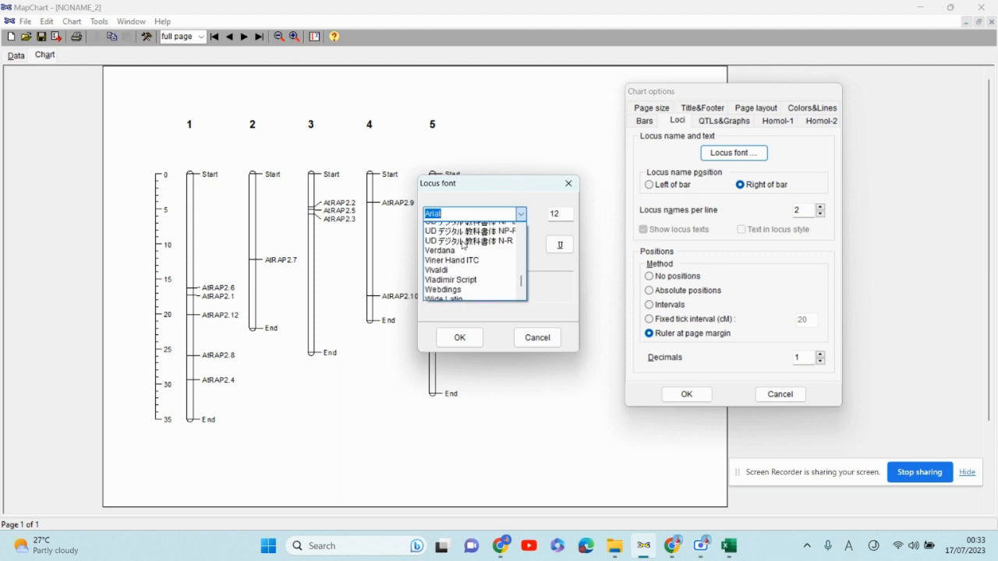
pyautogui.scroll(7, 466, 246)
pyautogui.scroll(1, 463, 246)
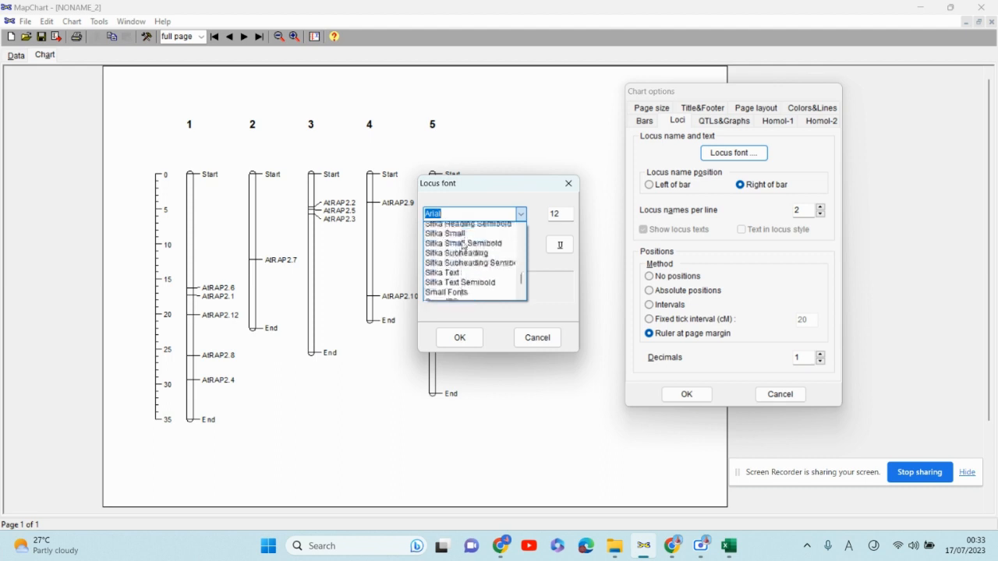
pyautogui.scroll(-7, 464, 246)
pyautogui.scroll(2, 464, 246)
pyautogui.scroll(1, 464, 246)
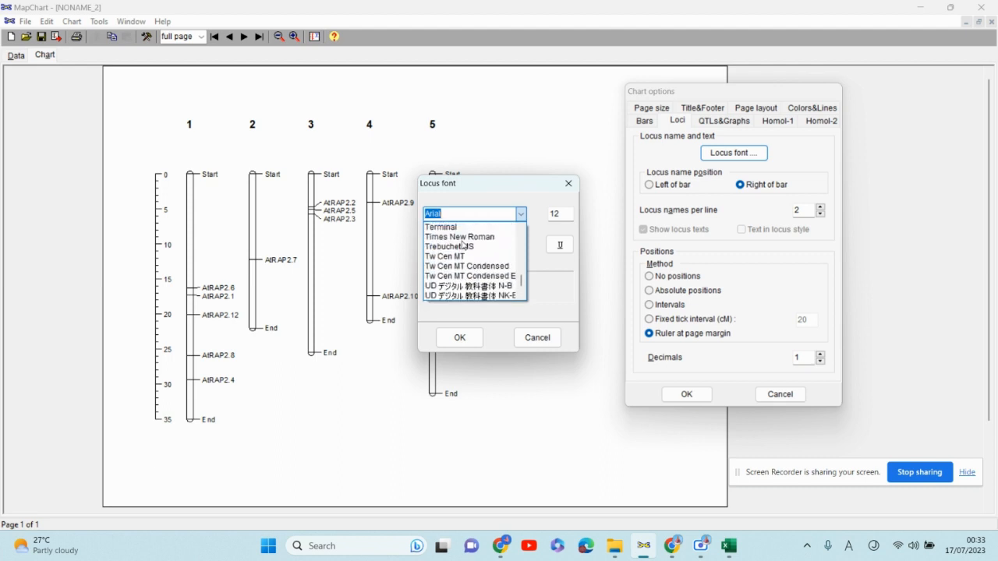
pyautogui.click(462, 234)
pyautogui.click(460, 338)
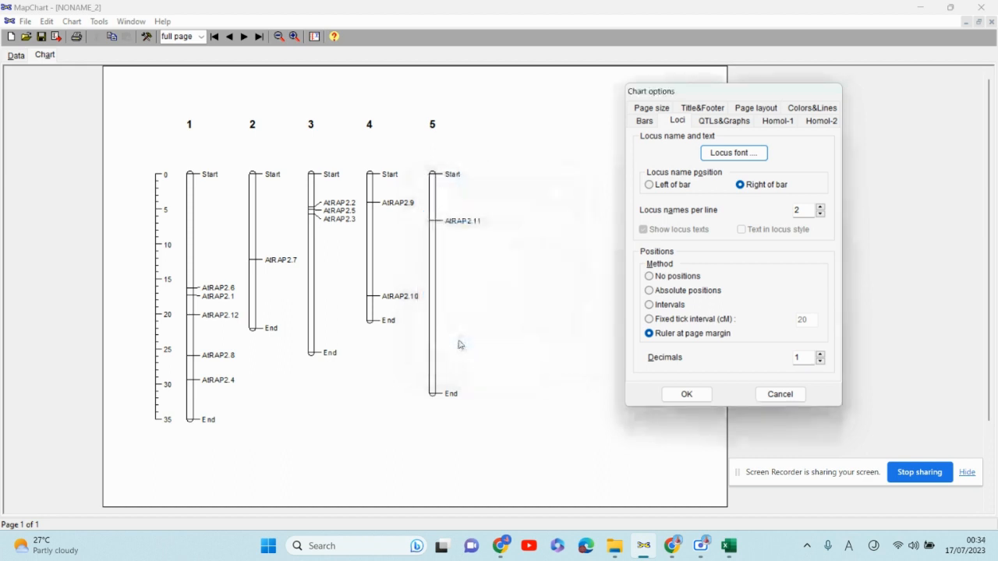
pyautogui.click(686, 393)
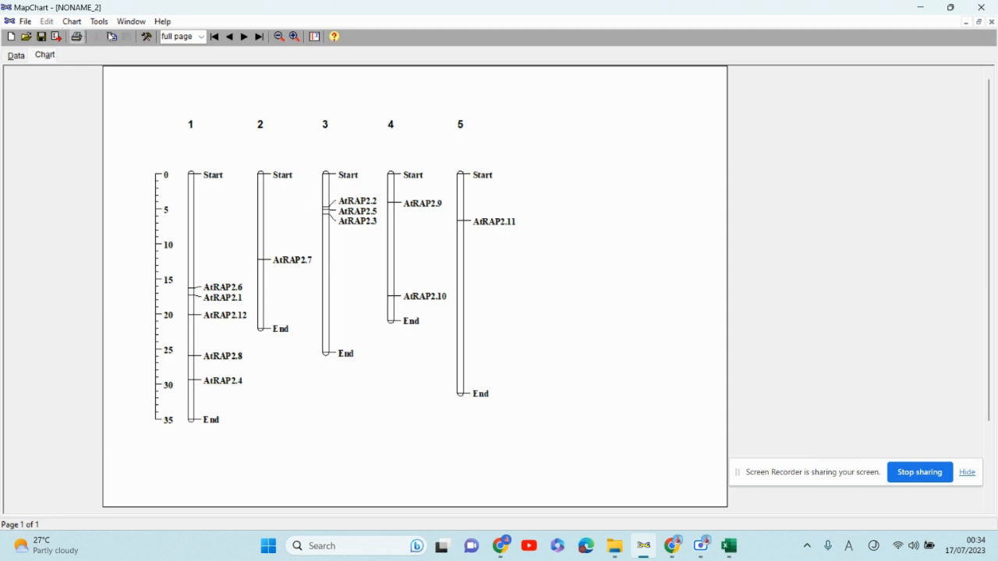
# - Open Chart options, look through each of its tabs, and close the dialog
pyautogui.click(99, 22)
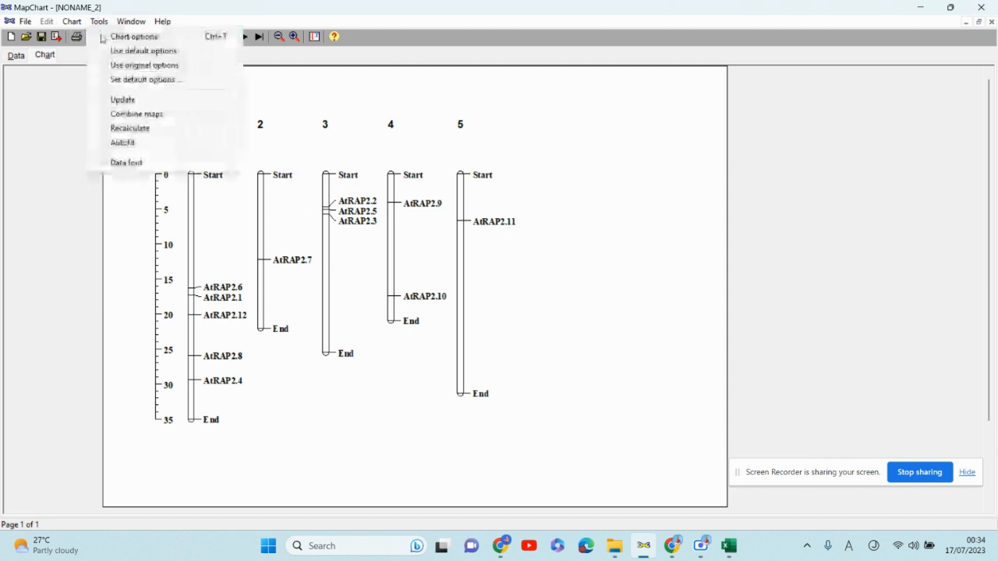
pyautogui.click(133, 36)
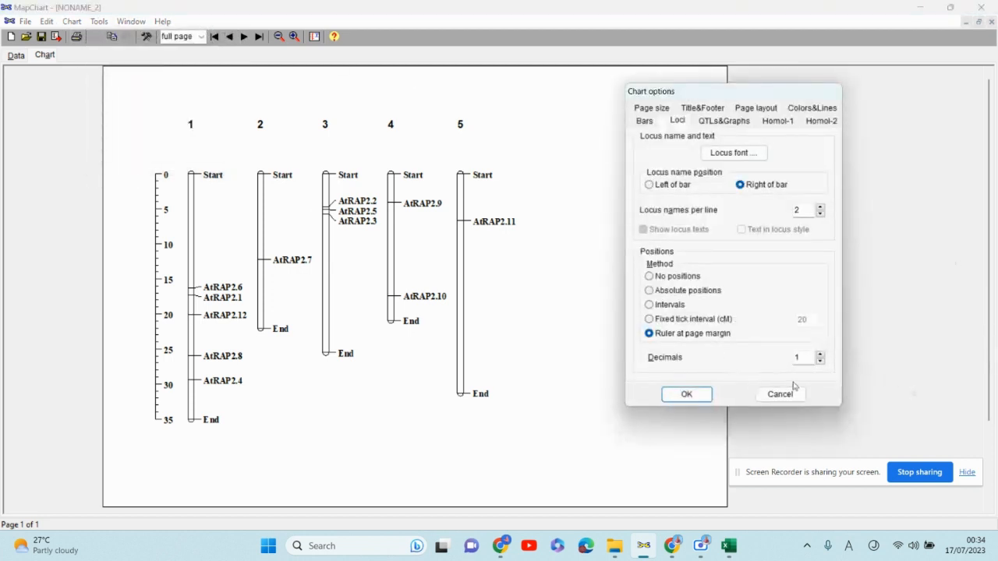
pyautogui.click(705, 124)
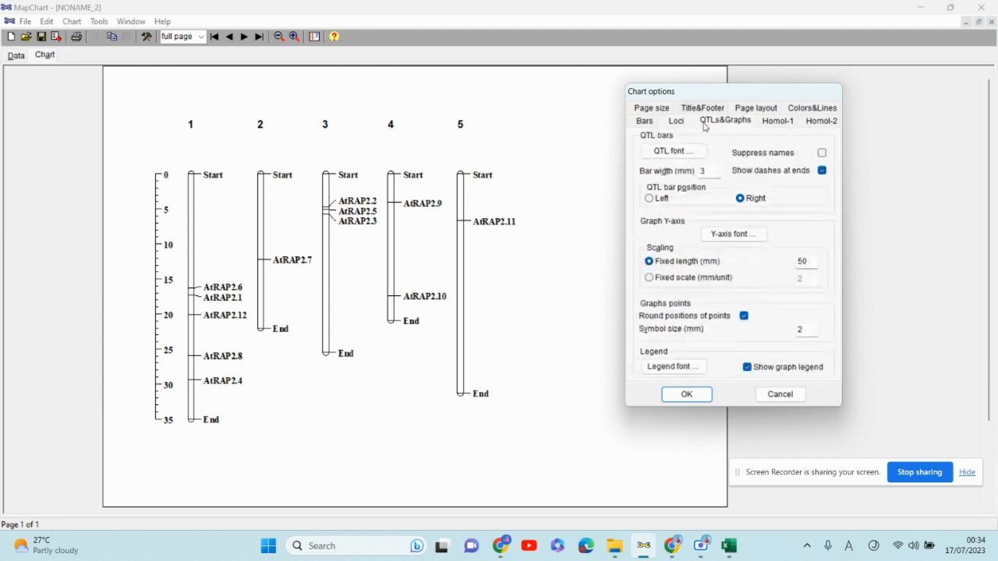
pyautogui.click(770, 123)
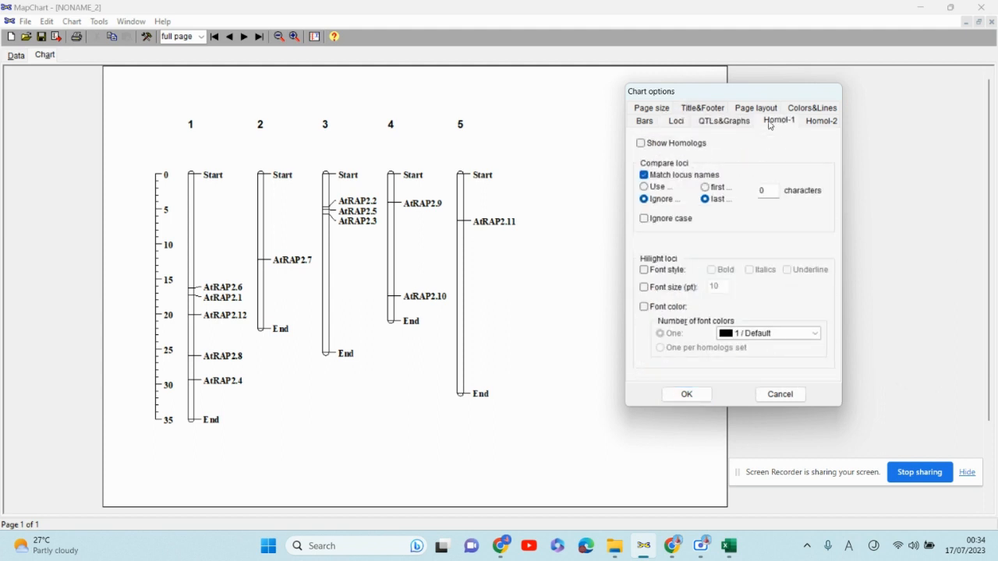
pyautogui.click(813, 123)
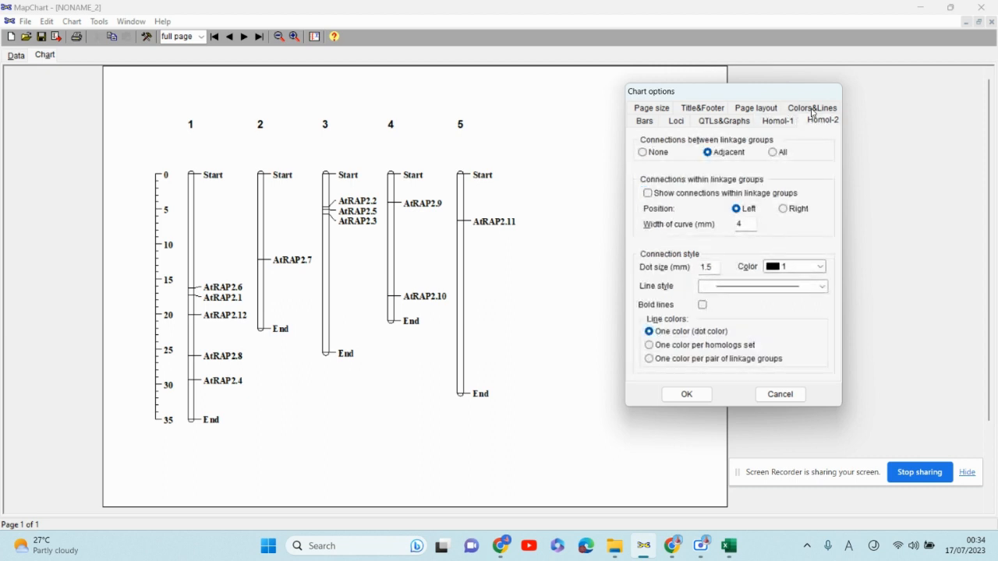
pyautogui.click(813, 113)
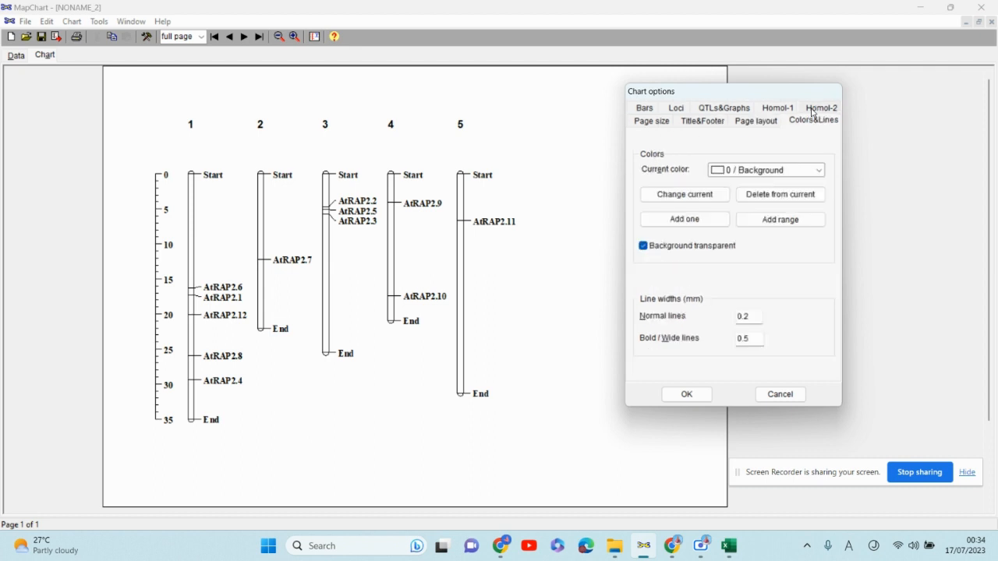
pyautogui.click(778, 109)
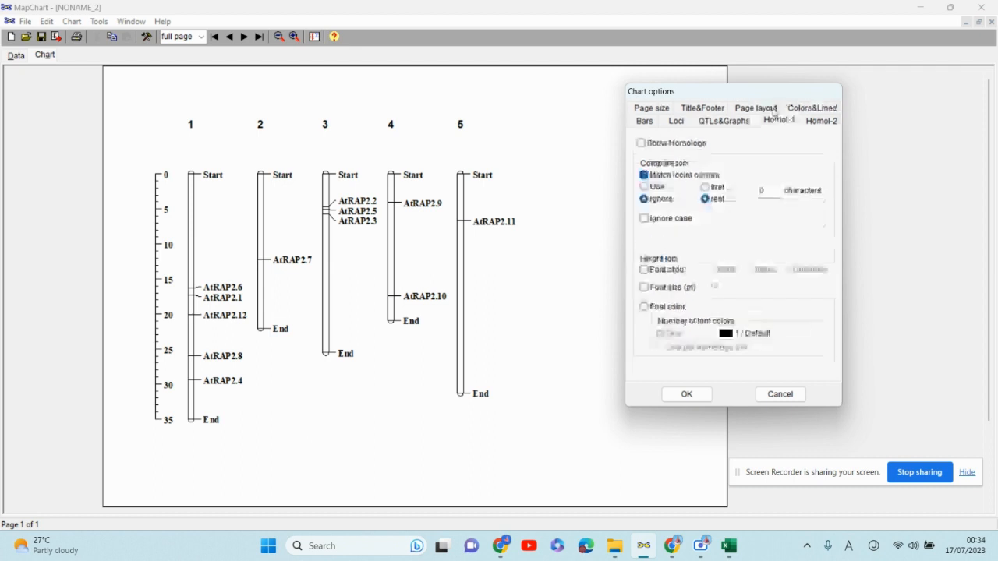
pyautogui.click(638, 110)
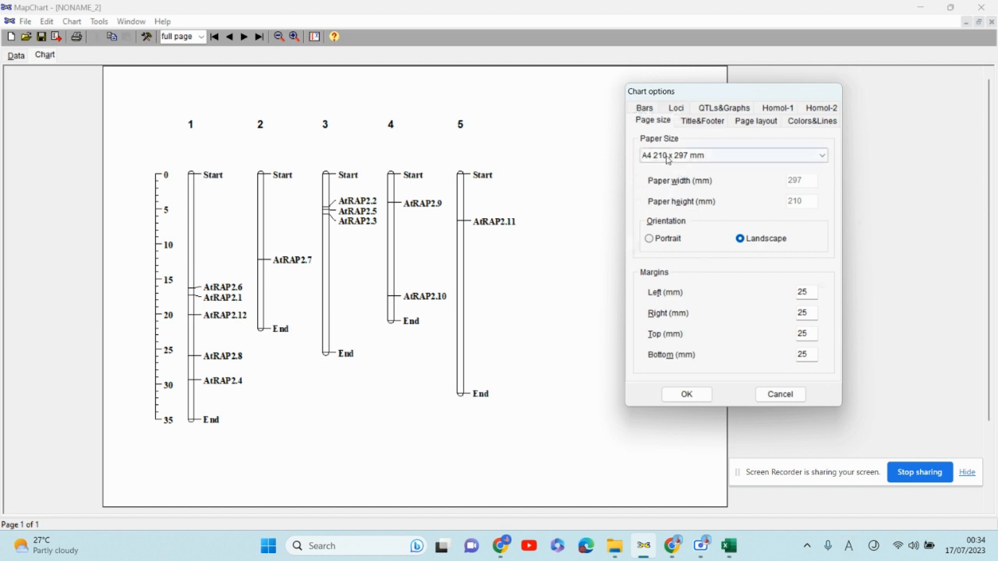
pyautogui.click(676, 110)
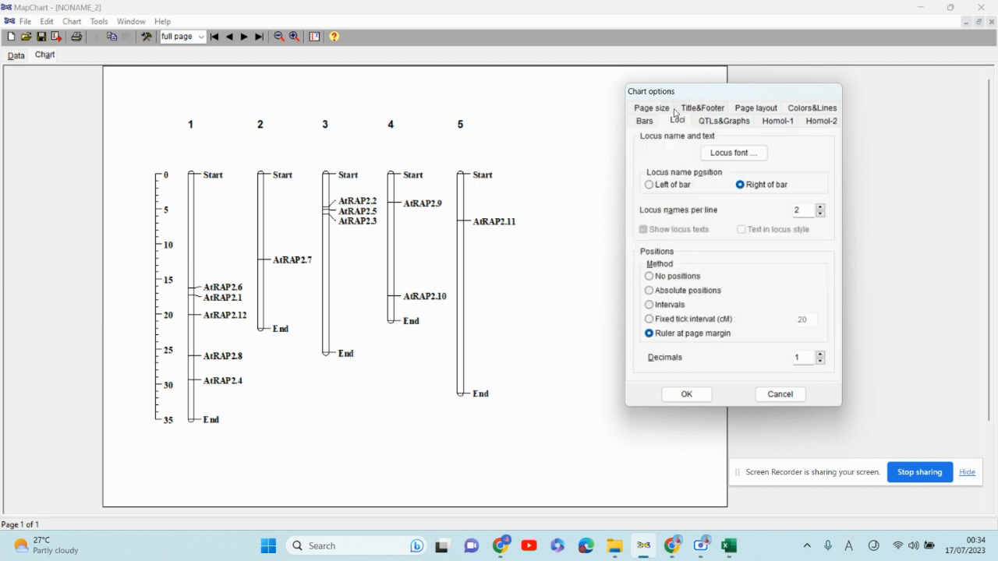
pyautogui.click(712, 111)
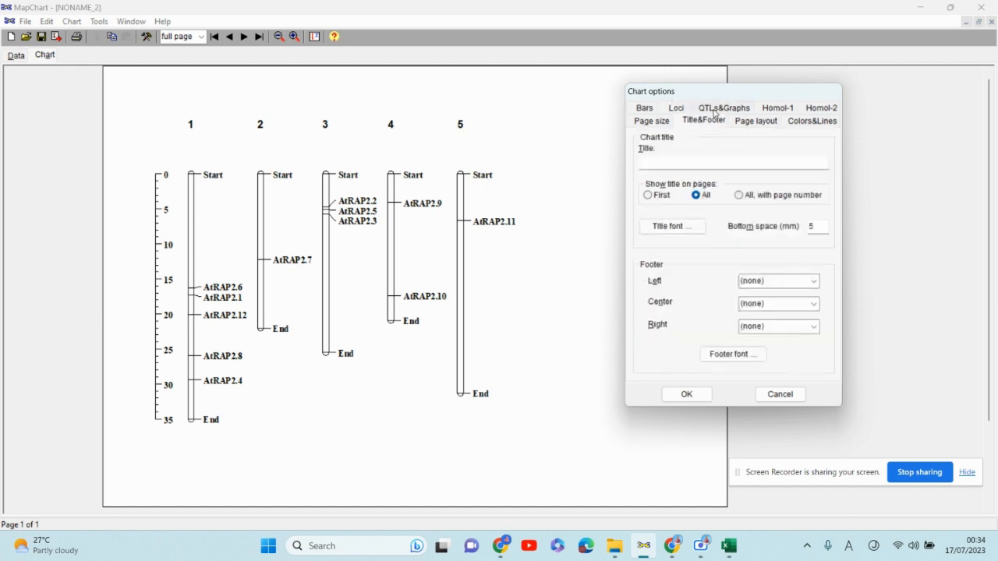
pyautogui.click(766, 111)
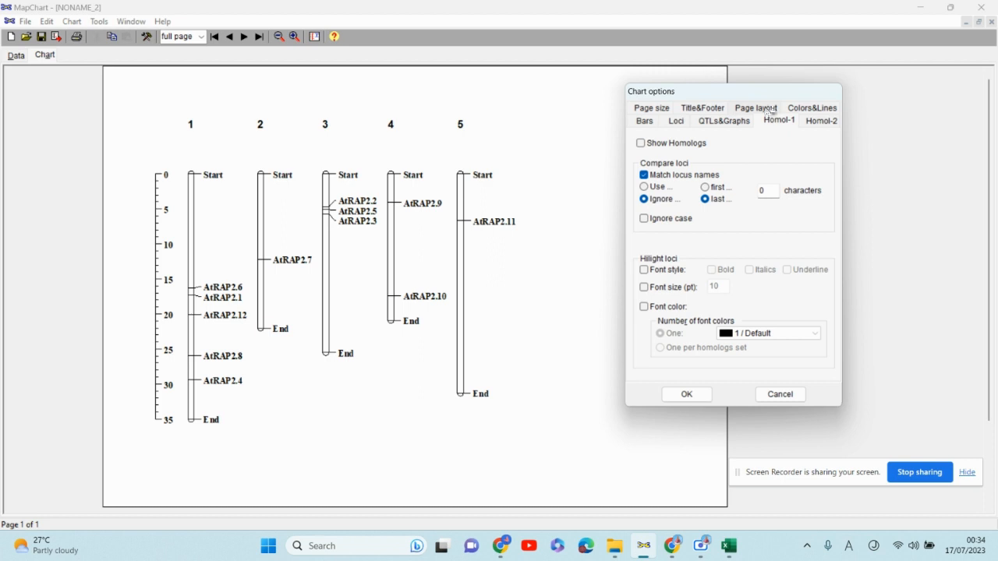
pyautogui.click(816, 109)
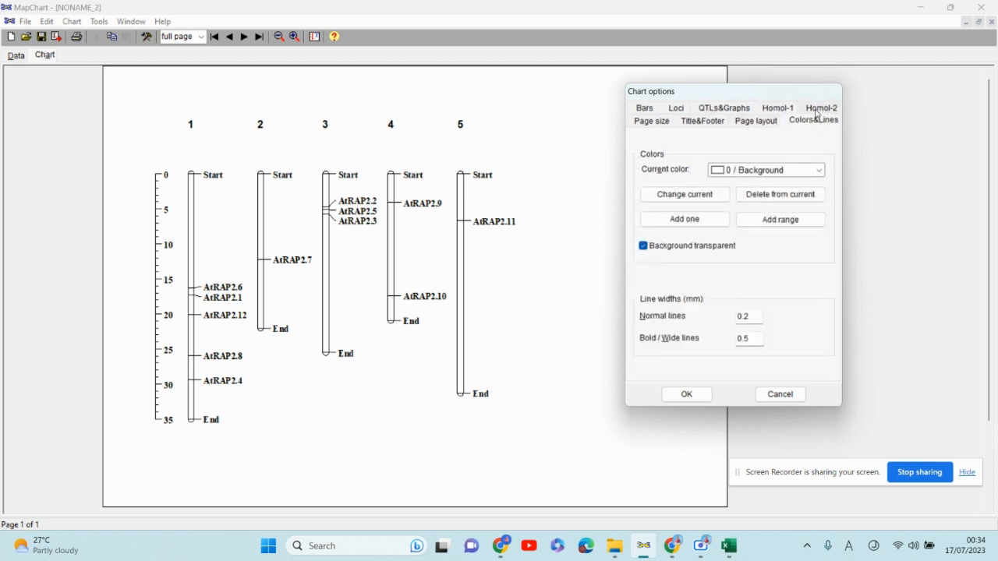
pyautogui.click(644, 125)
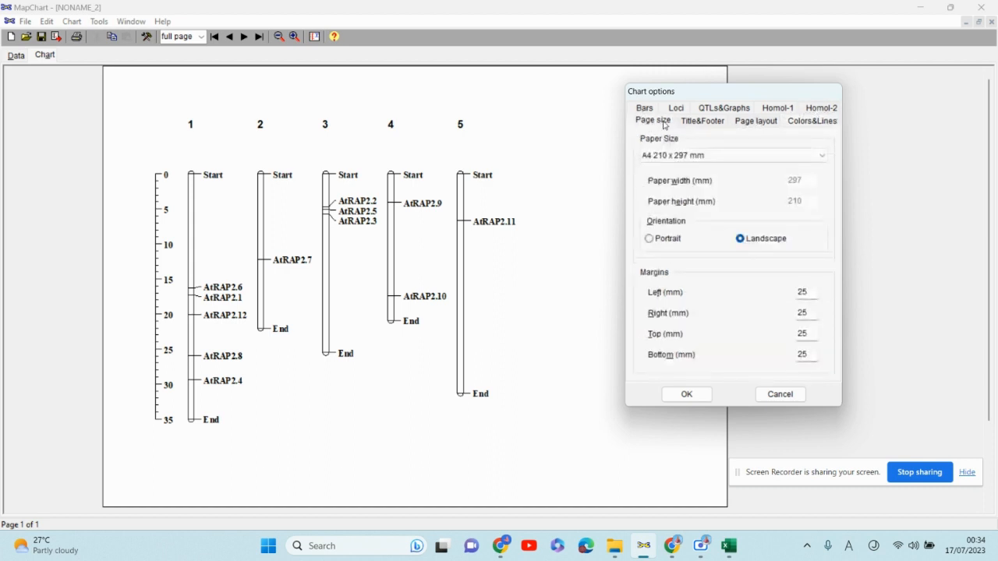
pyautogui.click(702, 122)
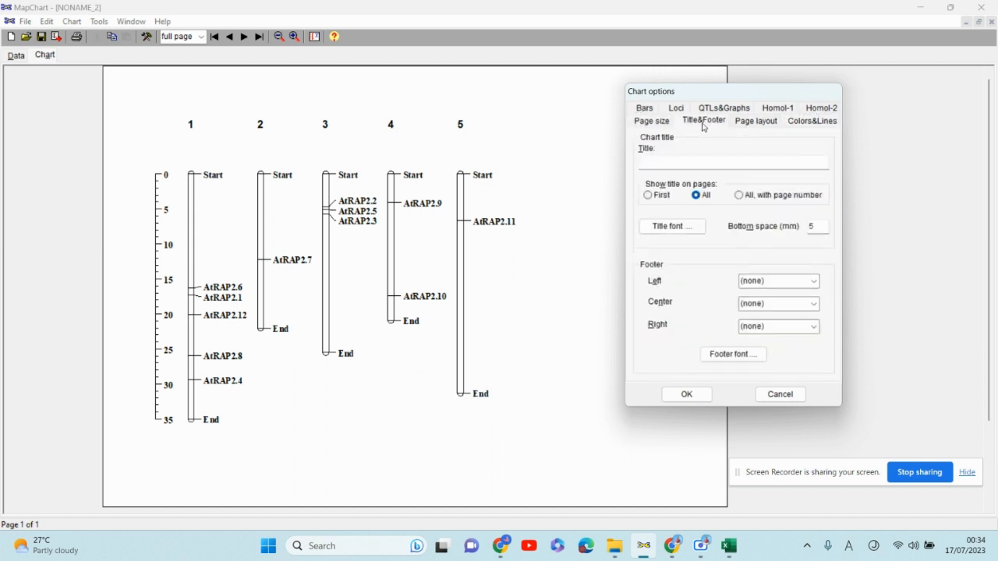
pyautogui.click(747, 122)
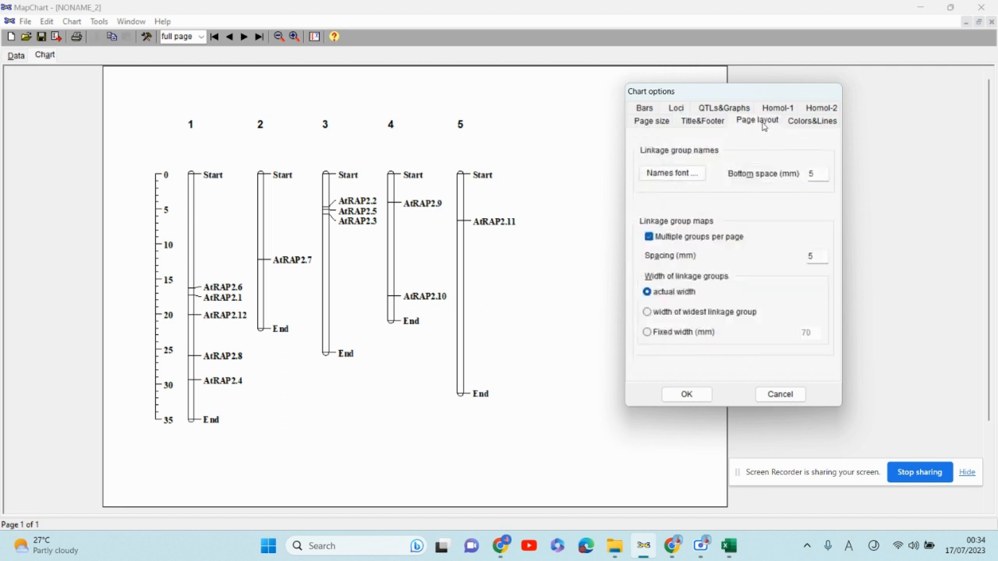
pyautogui.click(795, 129)
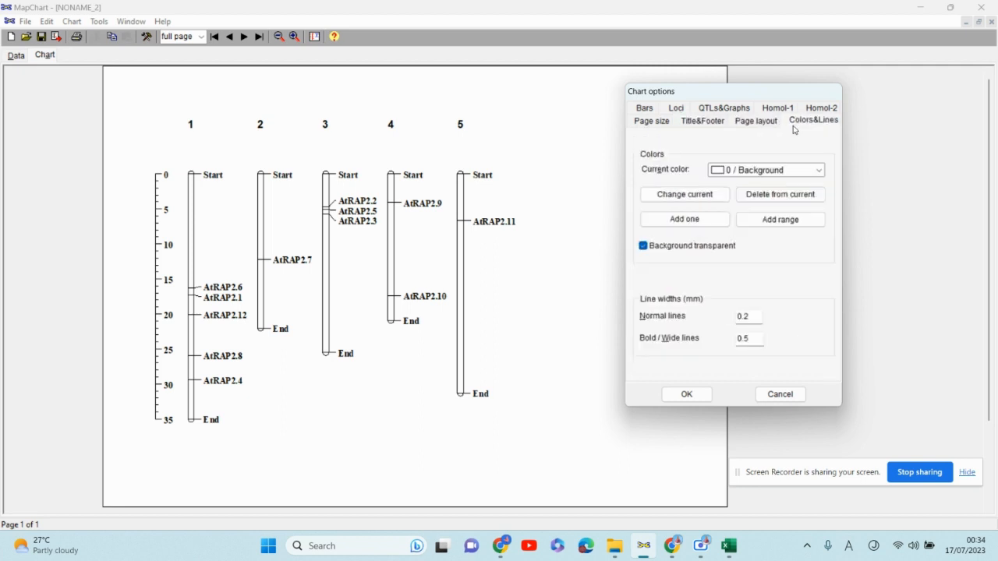
pyautogui.click(654, 112)
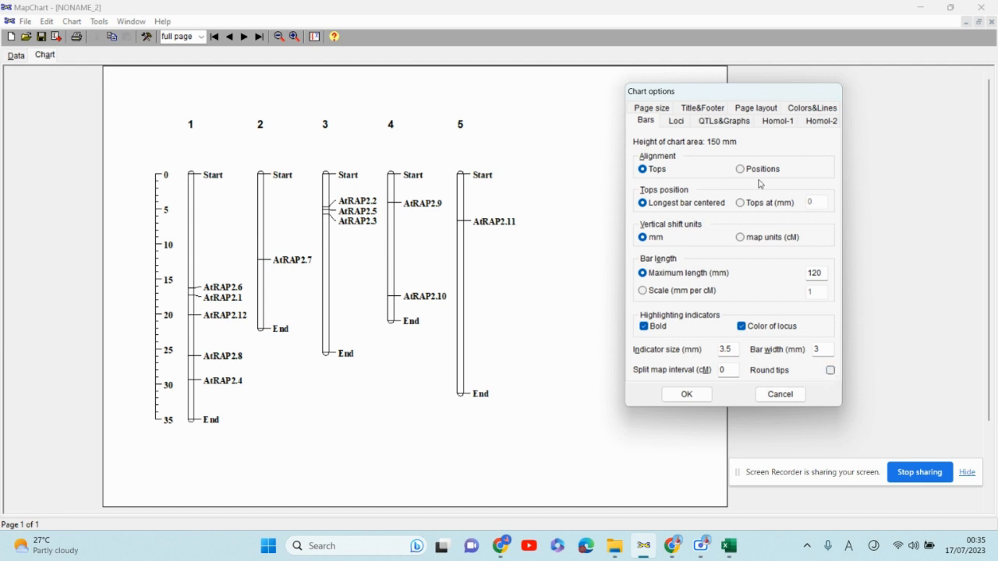
pyautogui.click(686, 393)
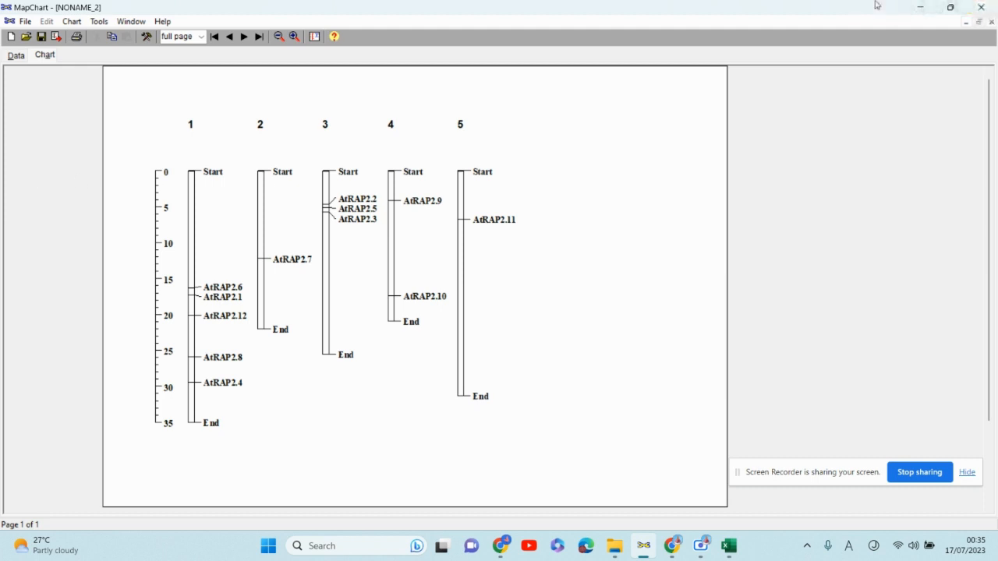
# - Minimize MapChart and Excel and switch to the TAIR Genome Assembly page in Chrome
pyautogui.click(918, 9)
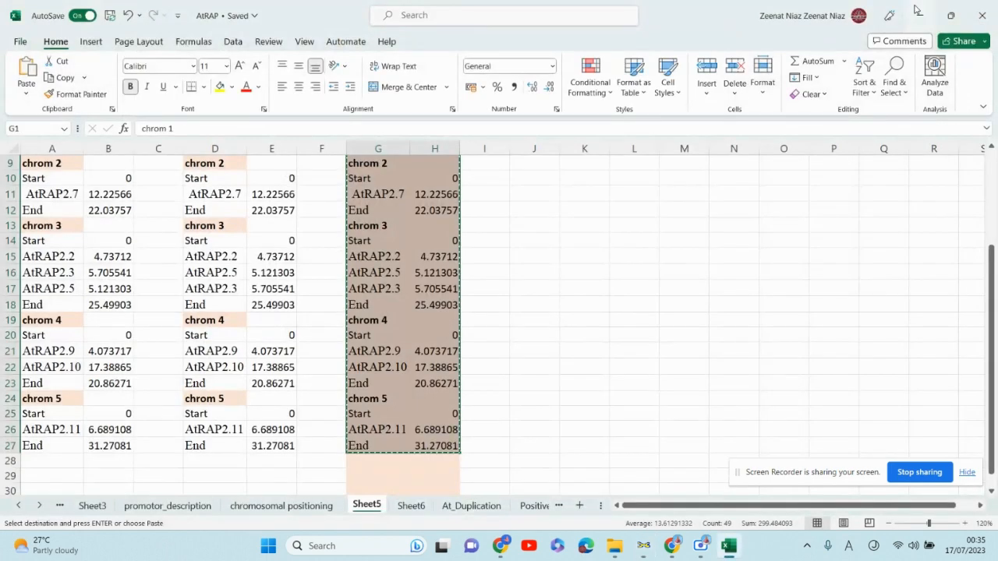
pyautogui.click(917, 9)
pyautogui.click(918, 9)
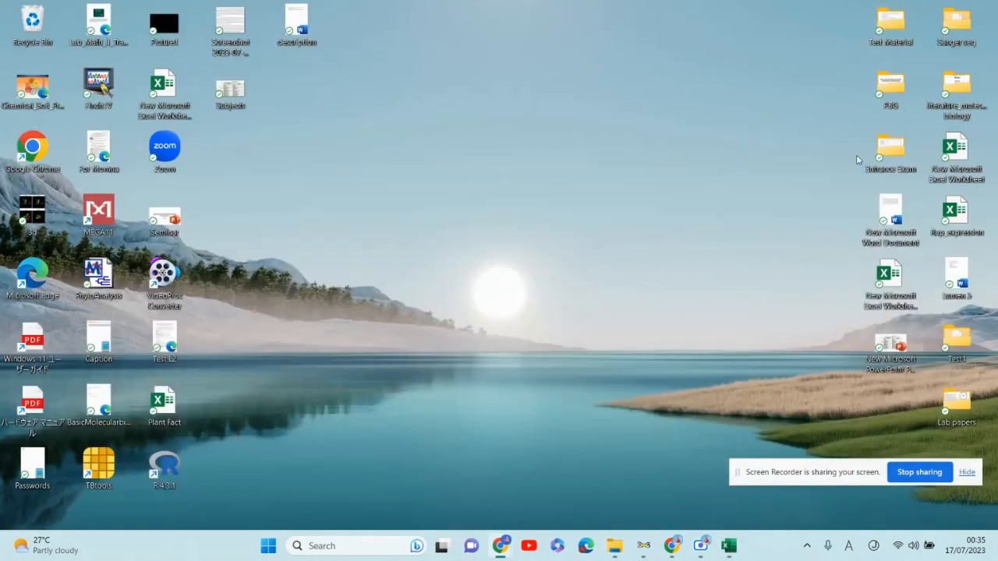
pyautogui.click(675, 553)
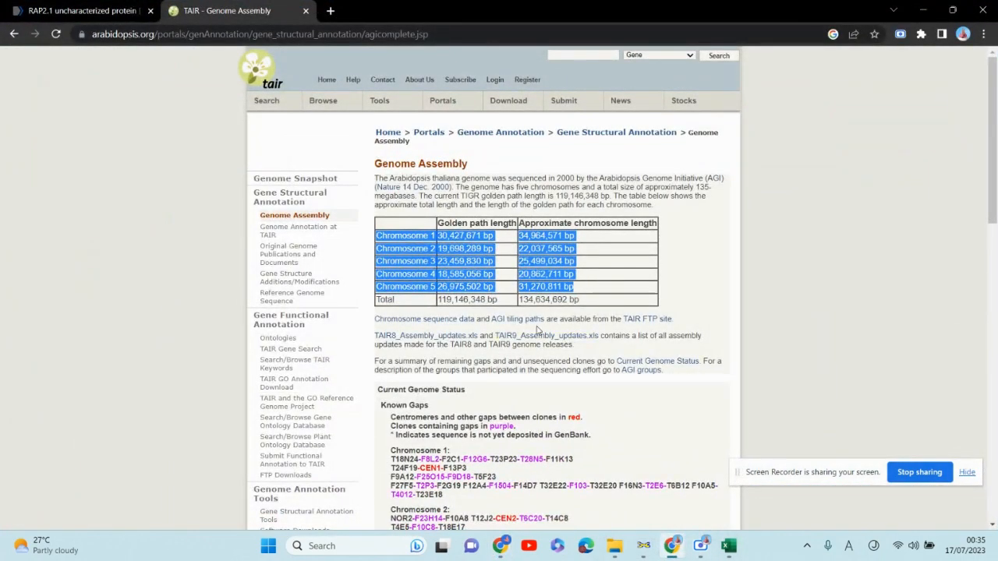
pyautogui.click(537, 328)
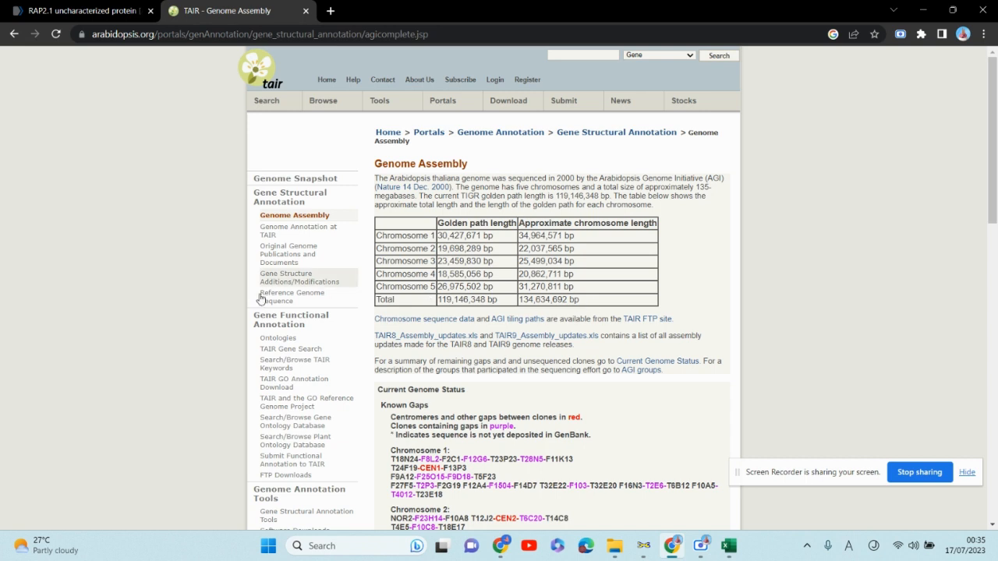
# - Search Google for ncbi in a new tab and open the National Center for Biotechnology Information site
pyautogui.click(331, 11)
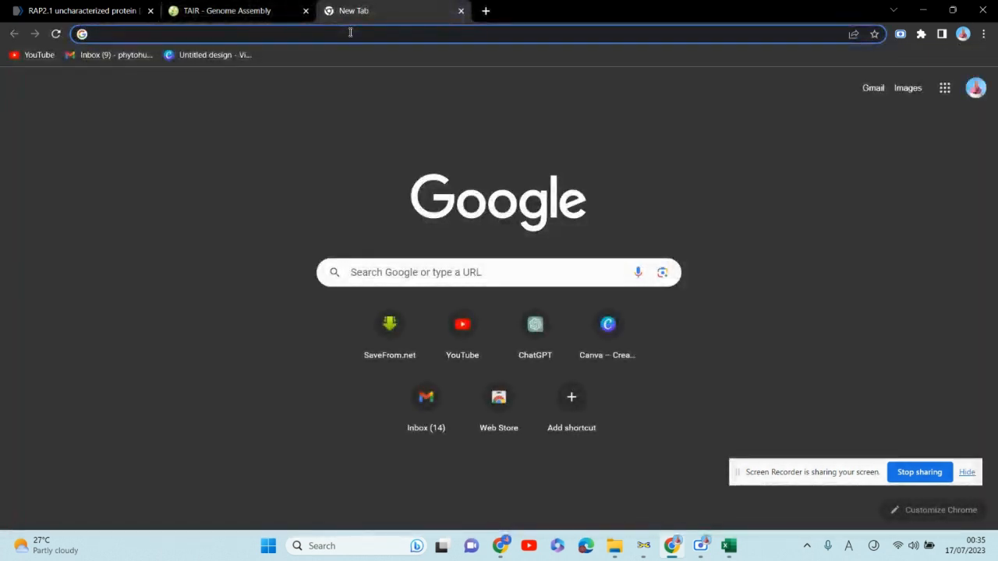
pyautogui.write('ncbi')
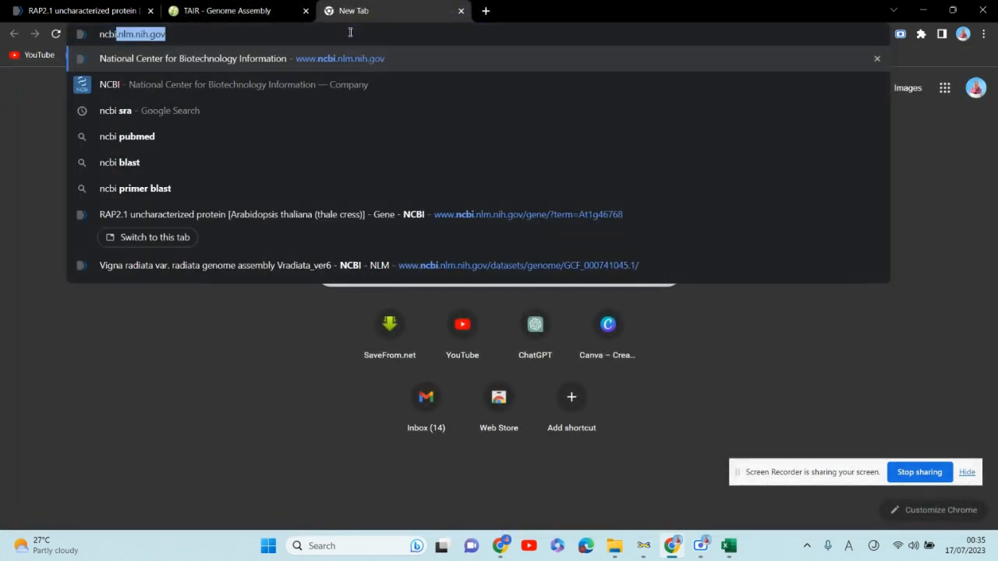
pyautogui.press('Delete')
pyautogui.press('Return')
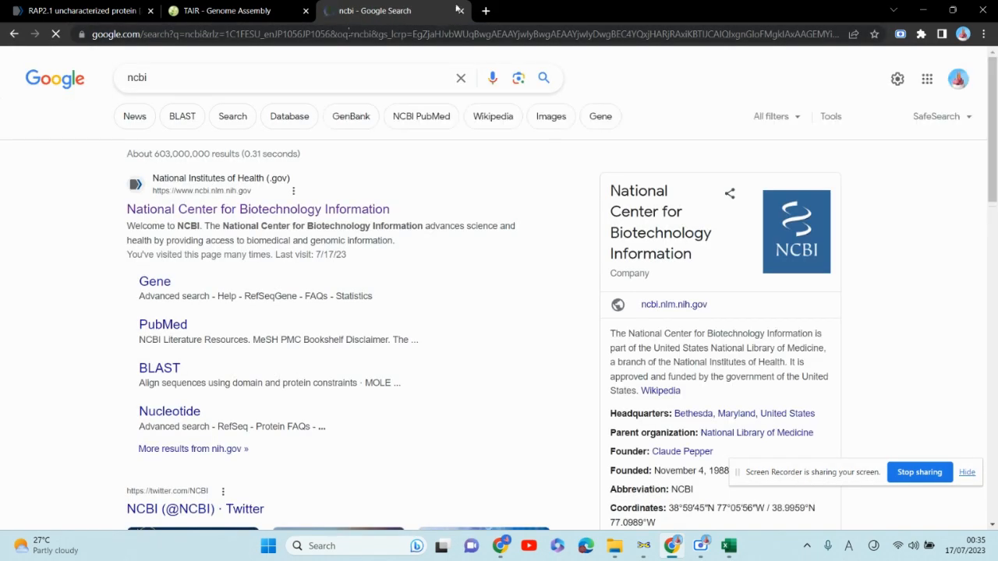
pyautogui.click(365, 210)
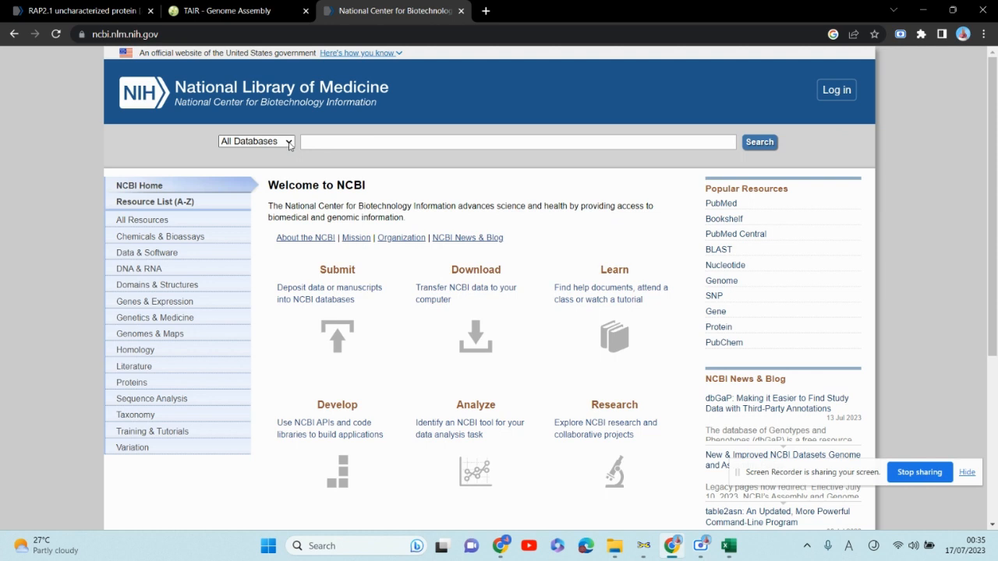
# - Search the NCBI Assembly database for vigna radiata
pyautogui.click(288, 143)
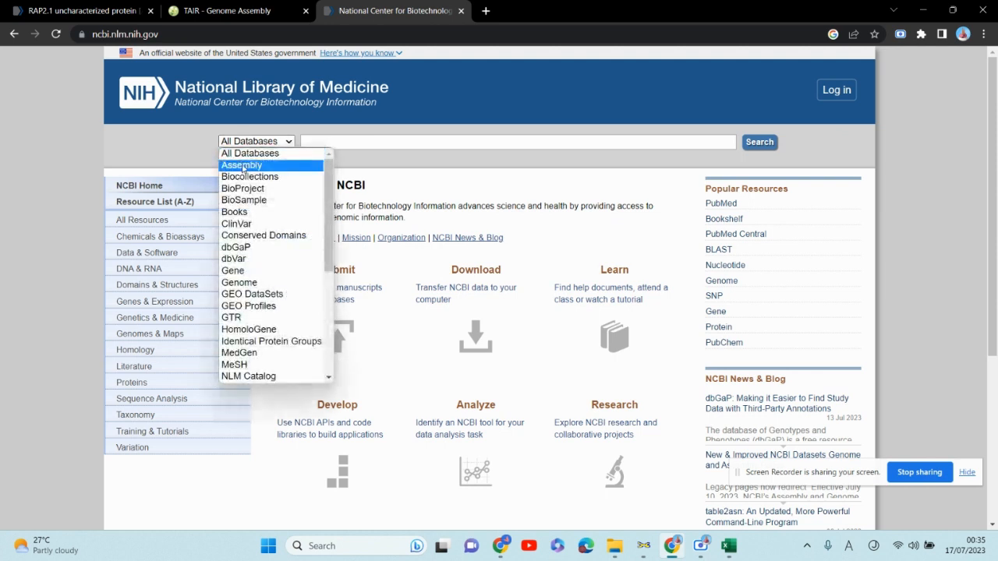
pyautogui.click(241, 167)
pyautogui.click(338, 141)
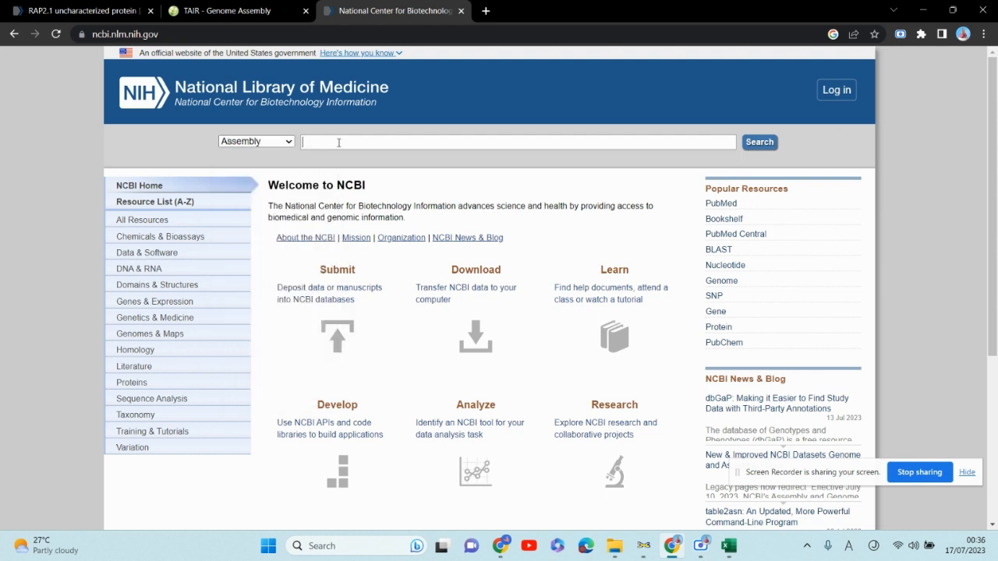
pyautogui.write('vigna radiata')
pyautogui.click(773, 144)
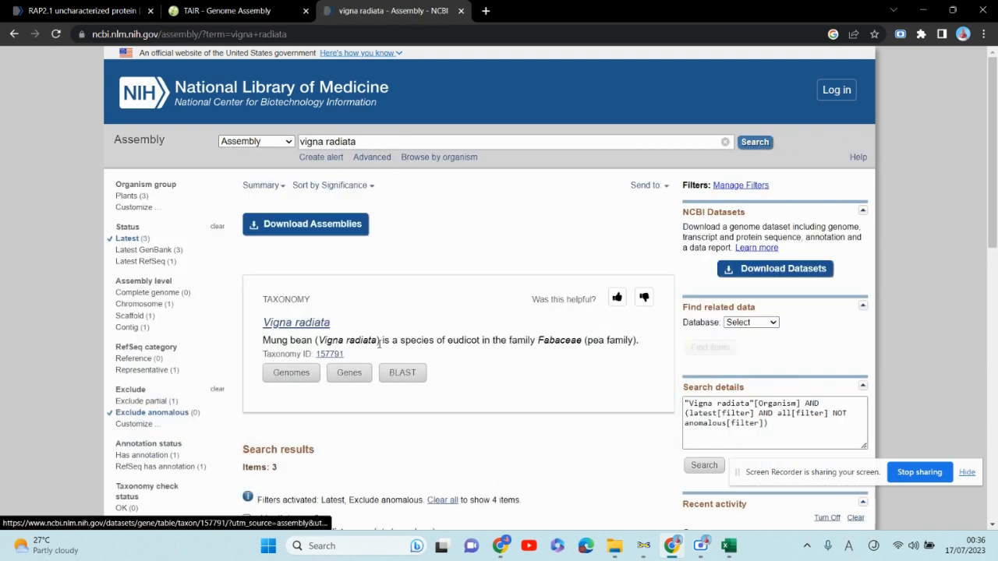
# - Open the Vradiata_ver6 assembly from the results and examine its assembly statistics
pyautogui.scroll(-3, 544, 191)
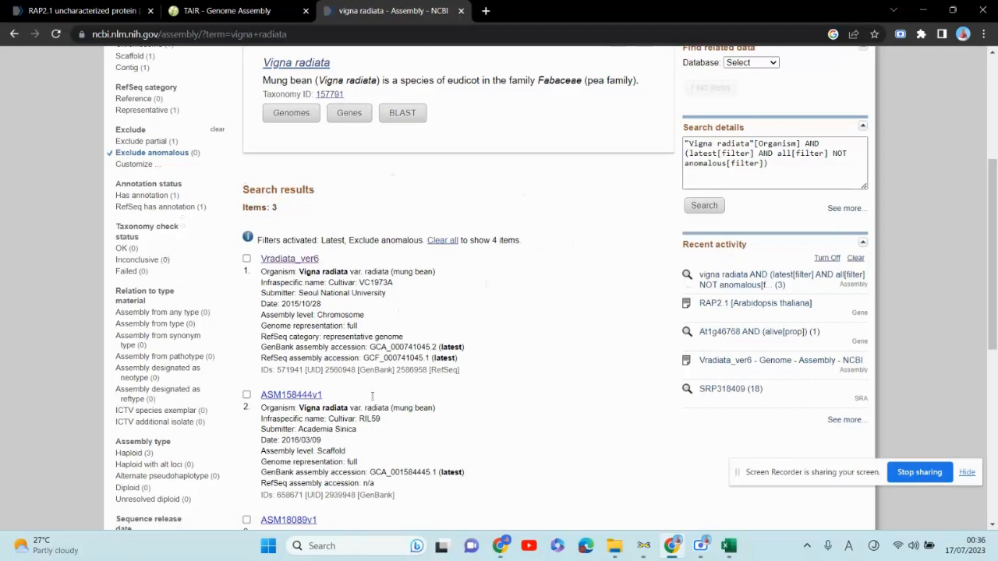
pyautogui.scroll(-2, 495, 283)
pyautogui.scroll(2, 494, 283)
pyautogui.click(289, 262)
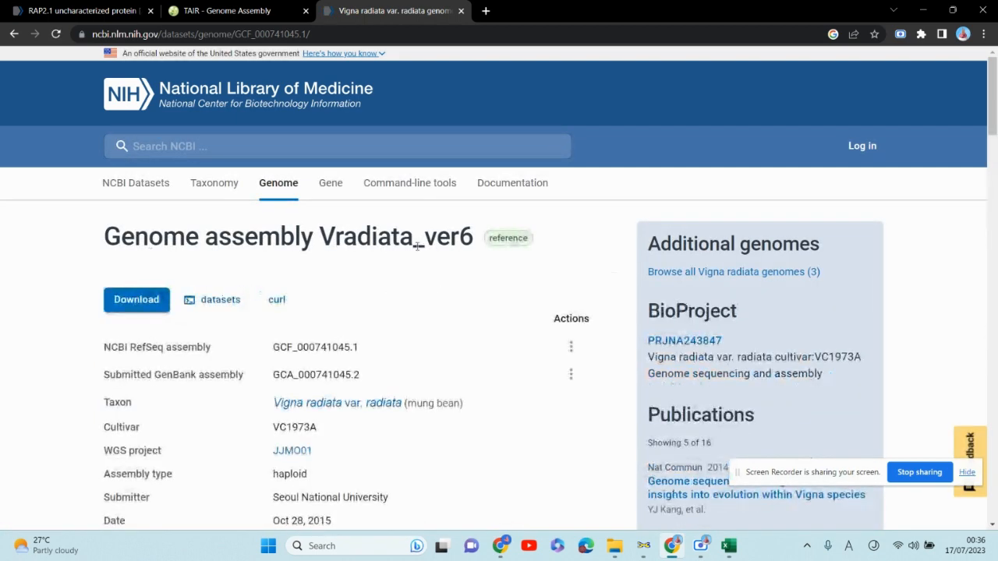
pyautogui.scroll(-4, 423, 262)
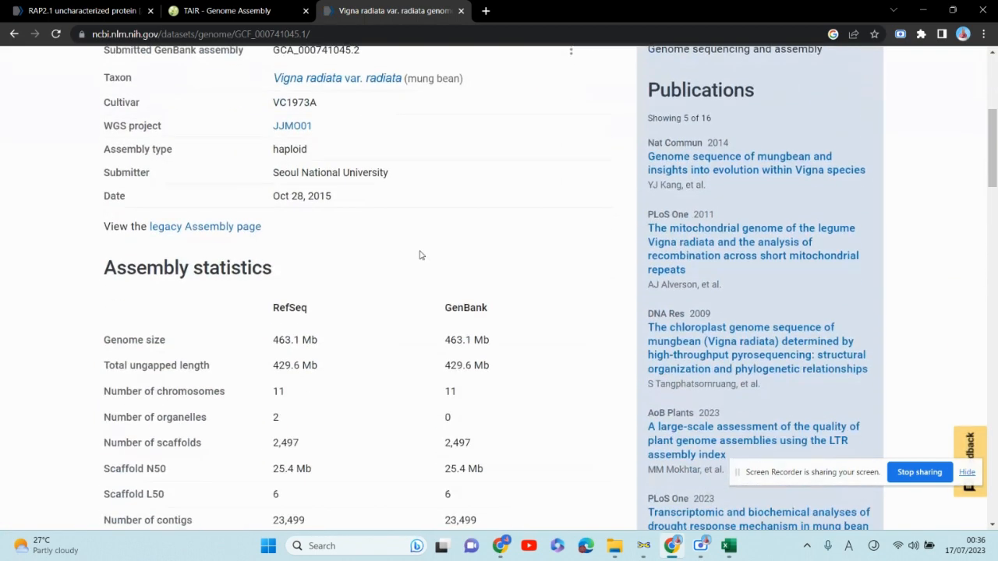
pyautogui.scroll(-2, 419, 255)
pyautogui.scroll(3, 419, 252)
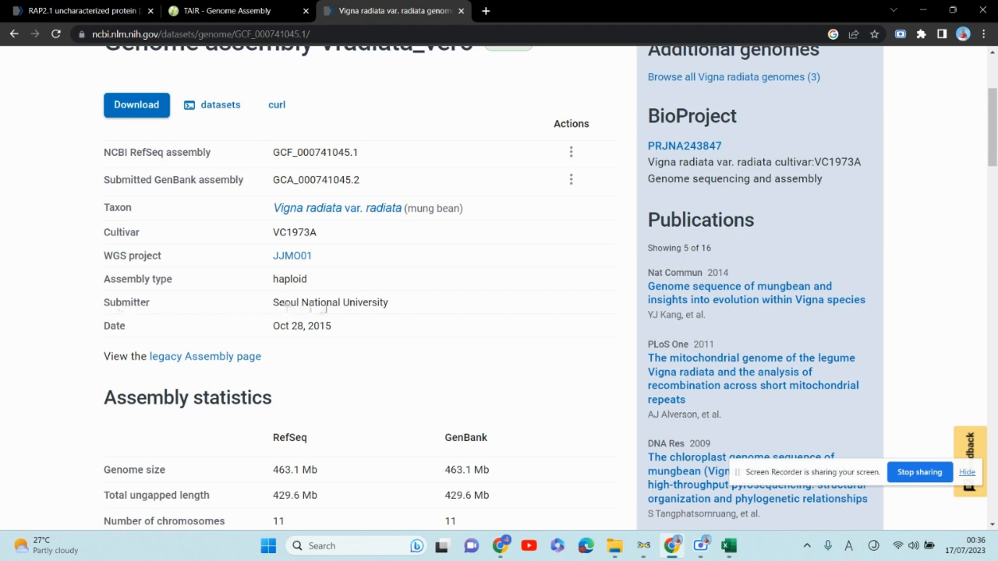
pyautogui.scroll(-5, 585, 350)
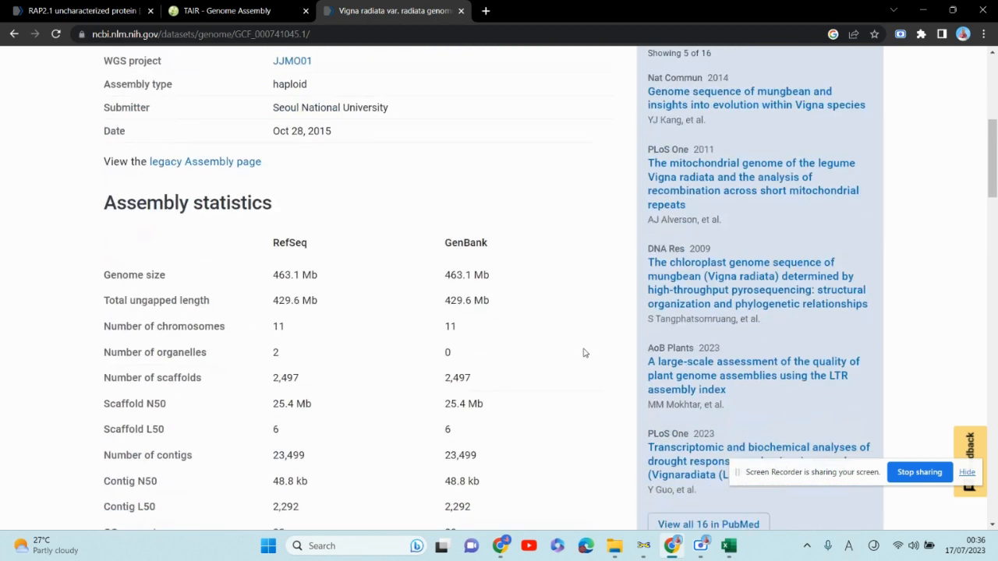
pyautogui.scroll(1, 563, 346)
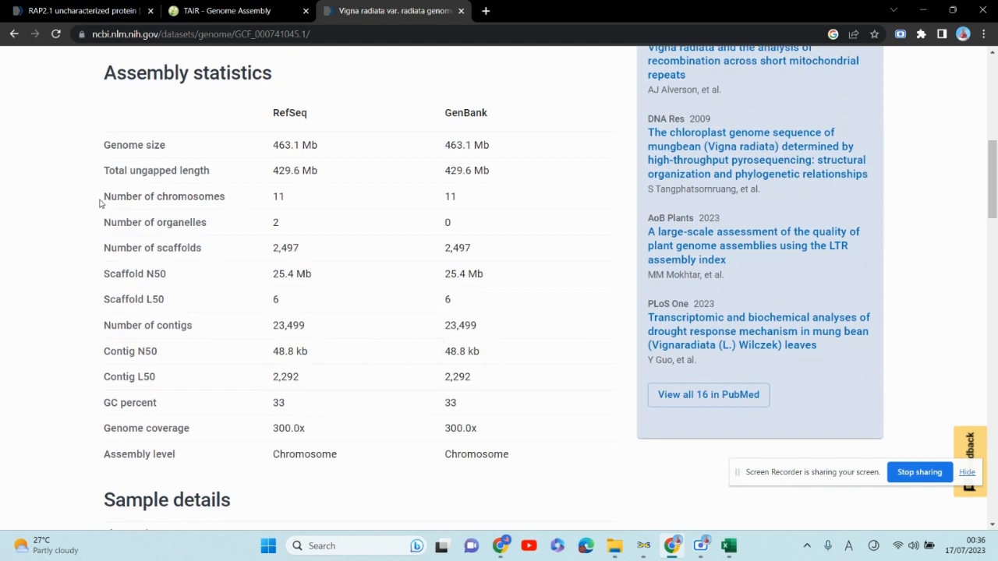
# - Scroll down the Vradiata_ver6 assembly page to the Chromosomes table, examining chromosome count, annotation and quality details along the way
pyautogui.moveTo(99, 204); pyautogui.dragTo(231, 196)
pyautogui.click(231, 196)
pyautogui.scroll(-4, 421, 355)
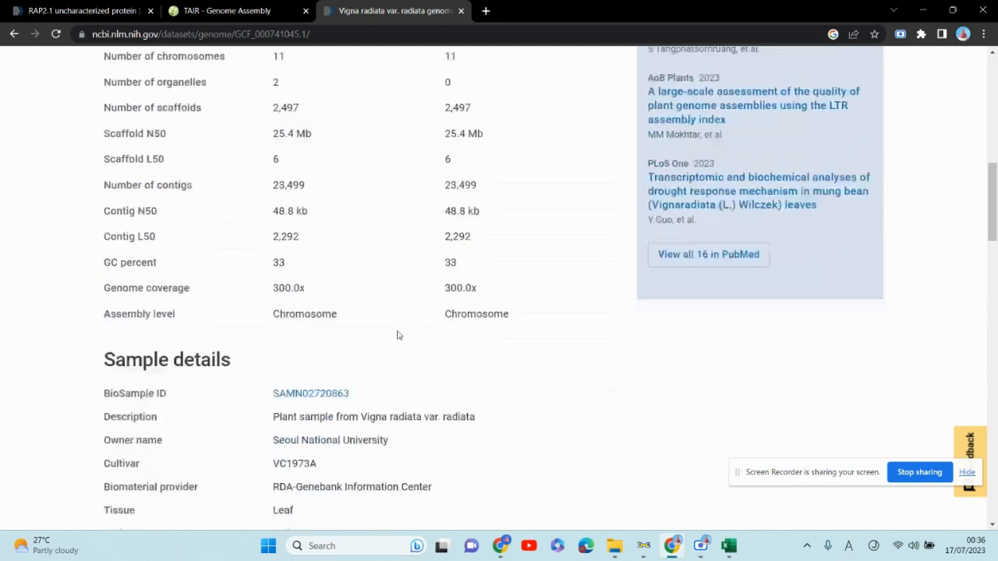
pyautogui.scroll(-10, 380, 313)
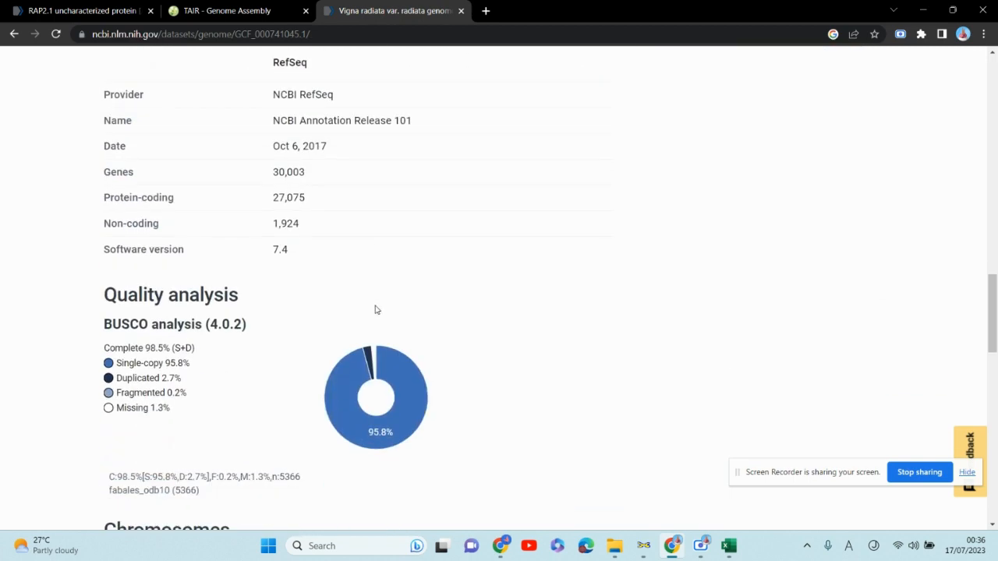
pyautogui.scroll(-1, 375, 310)
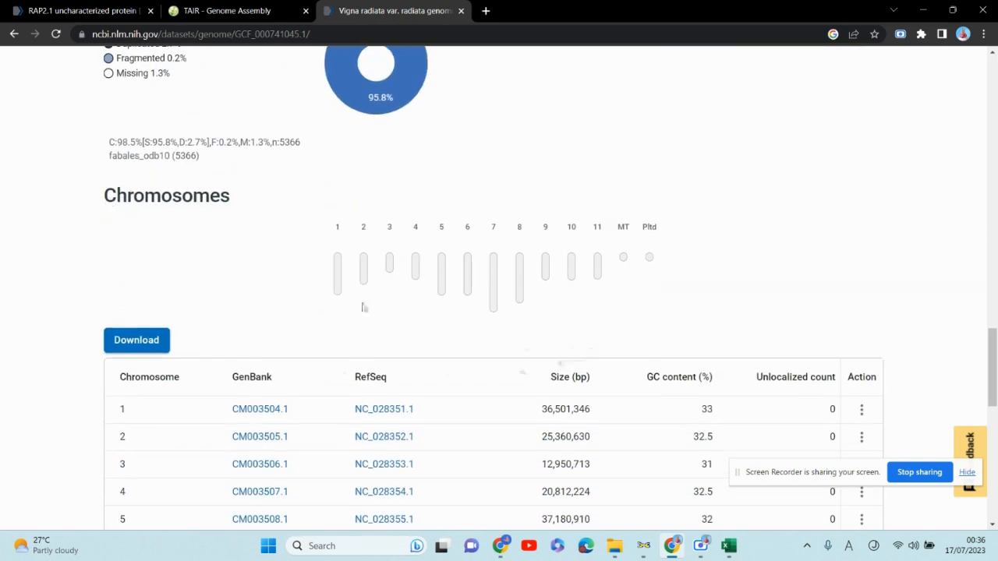
pyautogui.scroll(-2, 528, 312)
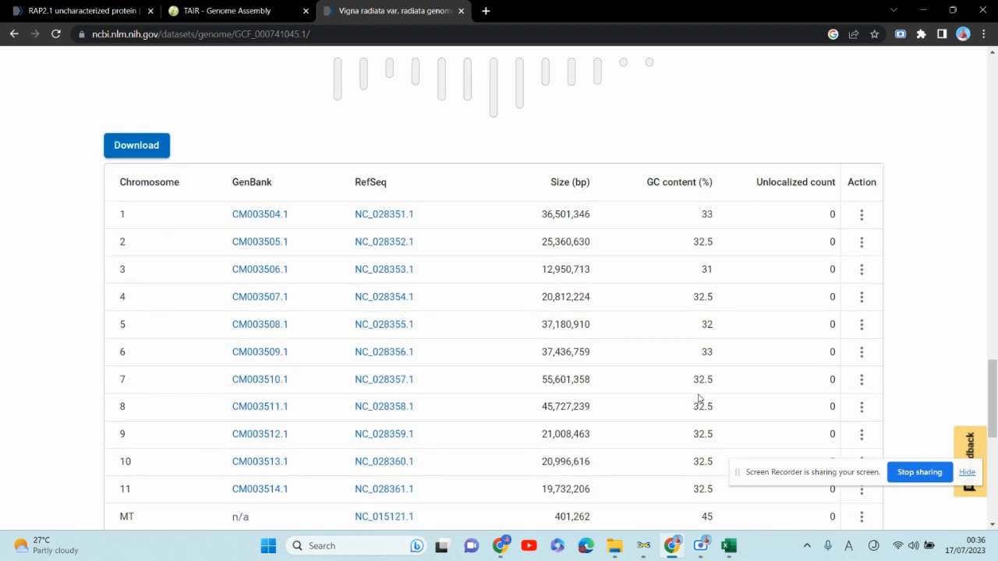
# - Highlight the chromosome sizes and the chromosome table rows to examine each chromosome's length in bp
pyautogui.scroll(1, 702, 400)
pyautogui.scroll(-1, 702, 400)
pyautogui.moveTo(538, 217); pyautogui.dragTo(617, 216)
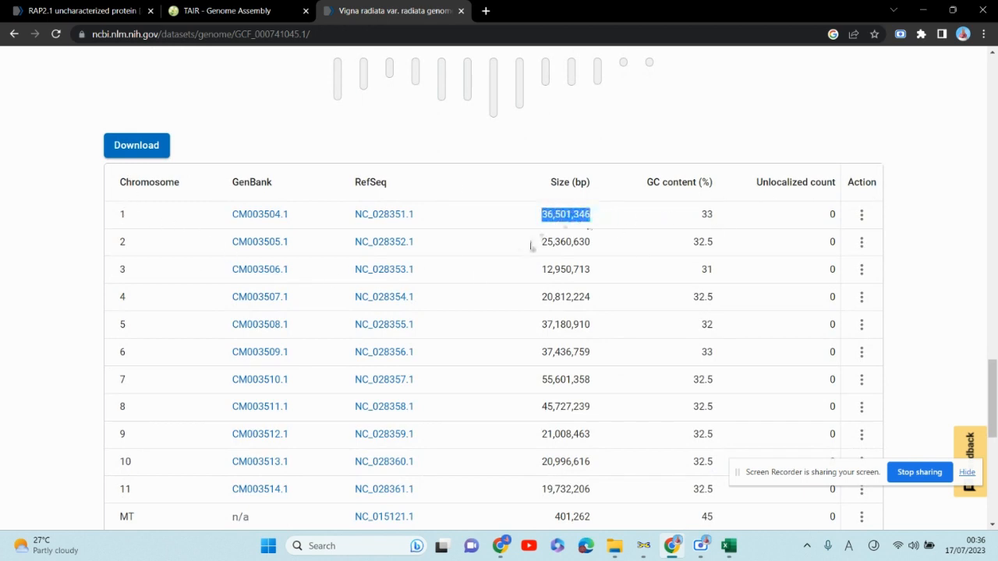
pyautogui.moveTo(534, 246); pyautogui.dragTo(619, 249)
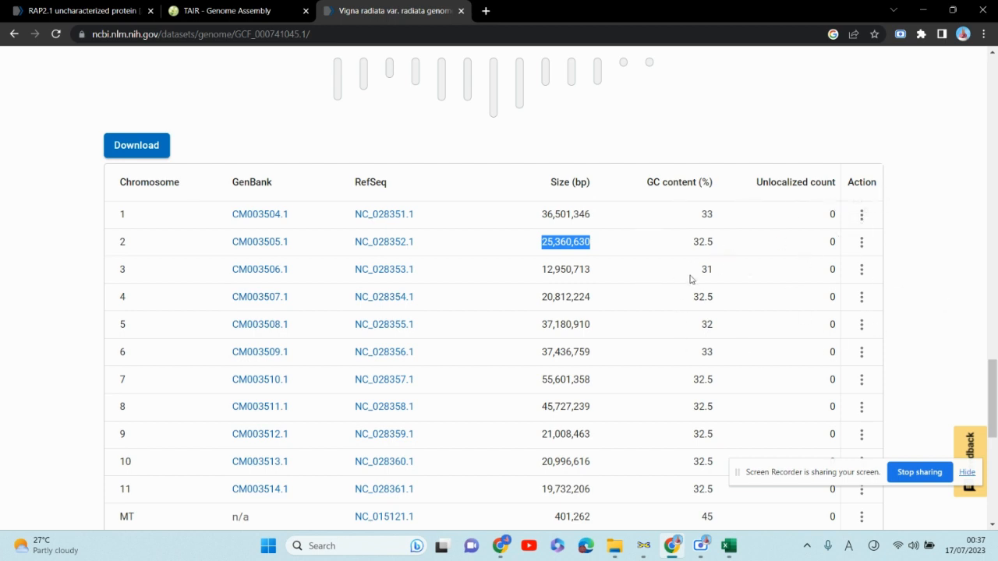
pyautogui.click(905, 266)
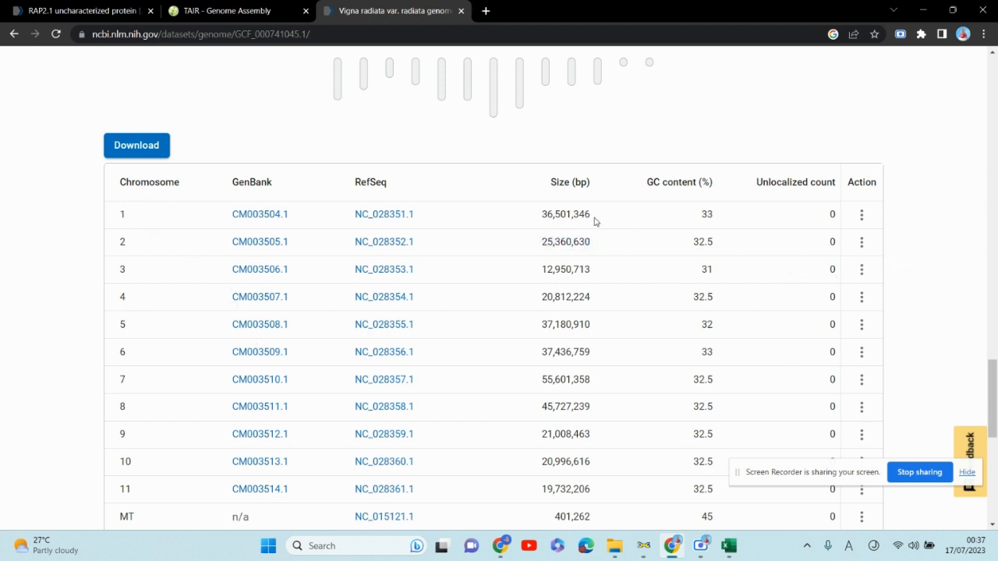
pyautogui.moveTo(117, 212); pyautogui.dragTo(616, 516)
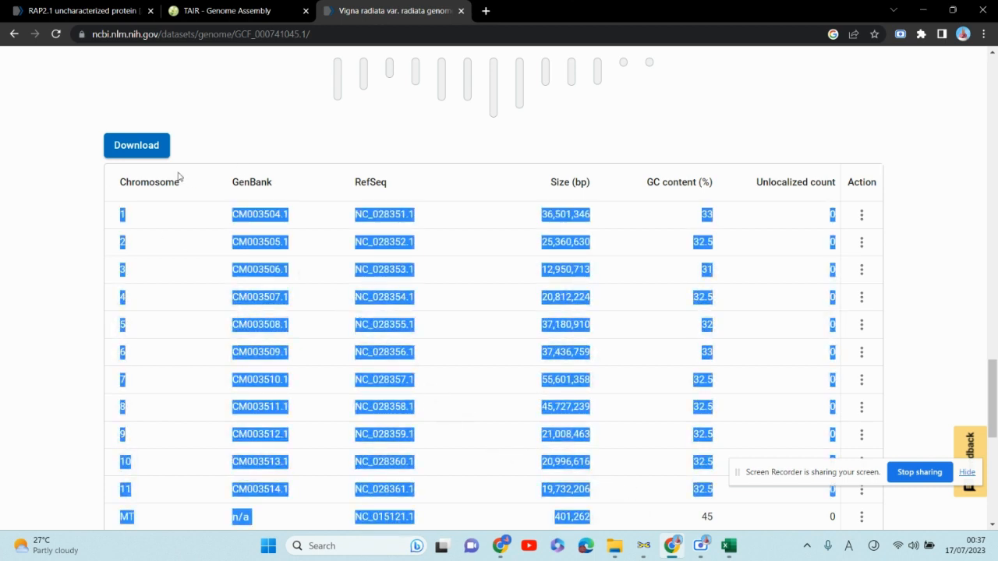
pyautogui.click(969, 168)
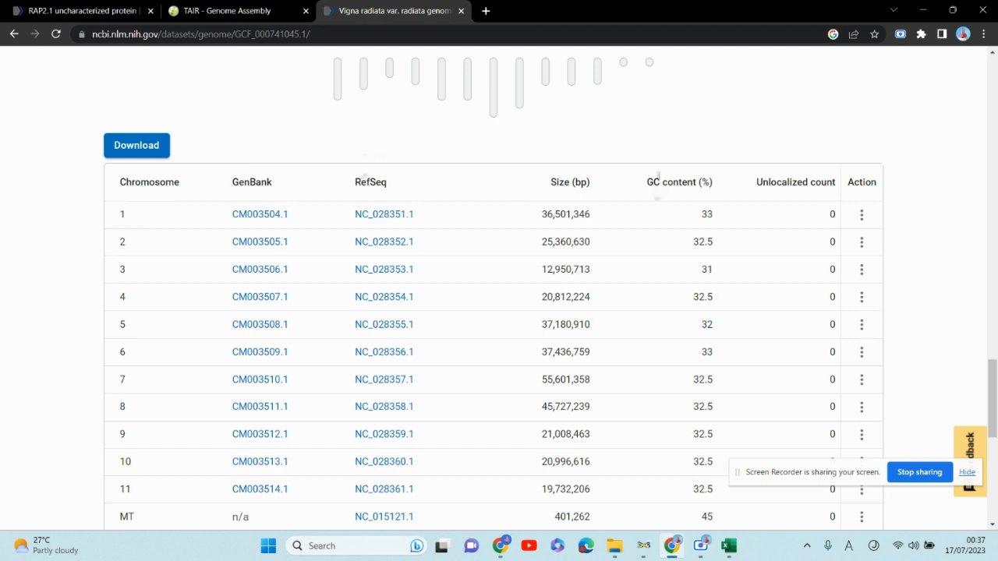